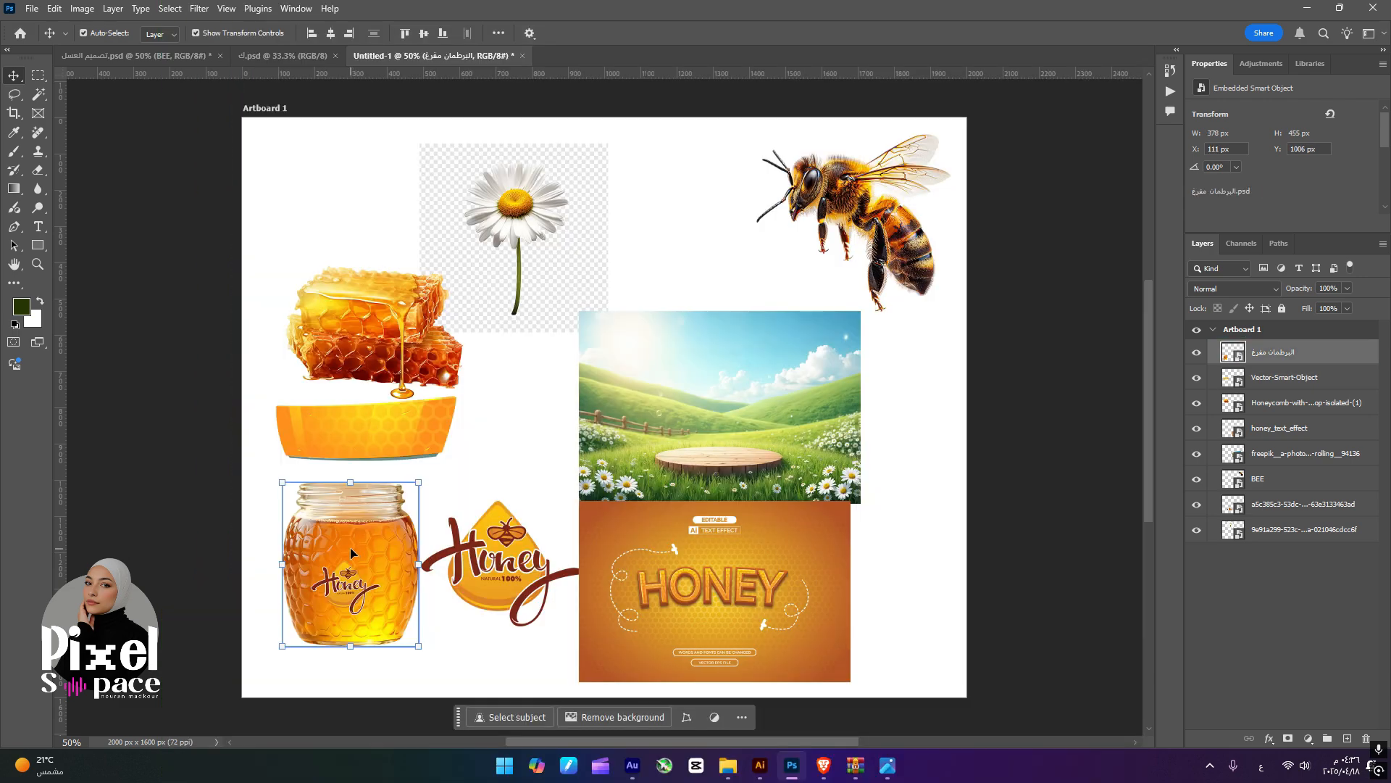
- Move the meadow picture about 20 px right and 119 px up, away from the orange HONEY text effect
mouse_move(487, 568)
left_mouse_down()
mouse_move(507, 531)
mouse_move(487, 547)
mouse_move(510, 563)
left_mouse_up()
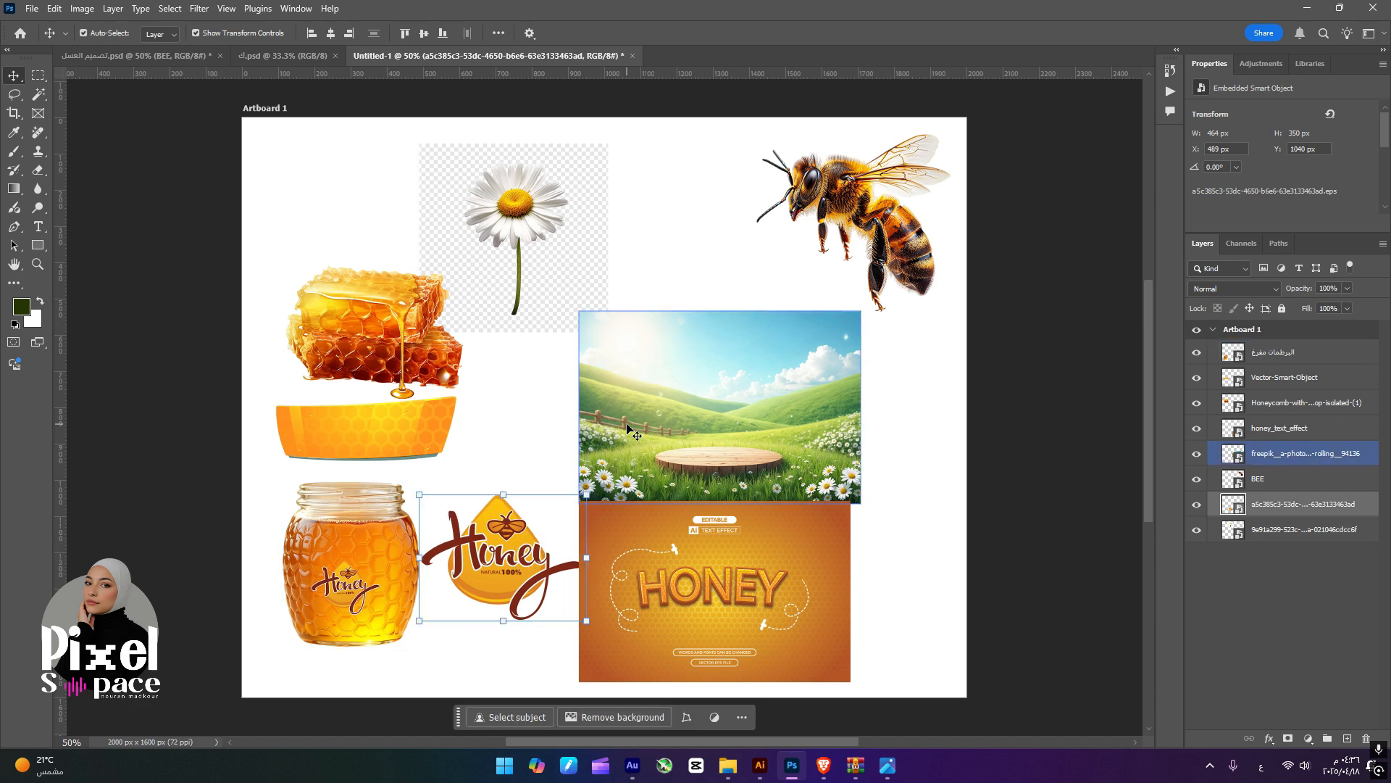
left_click_drag(646, 366, 653, 323)
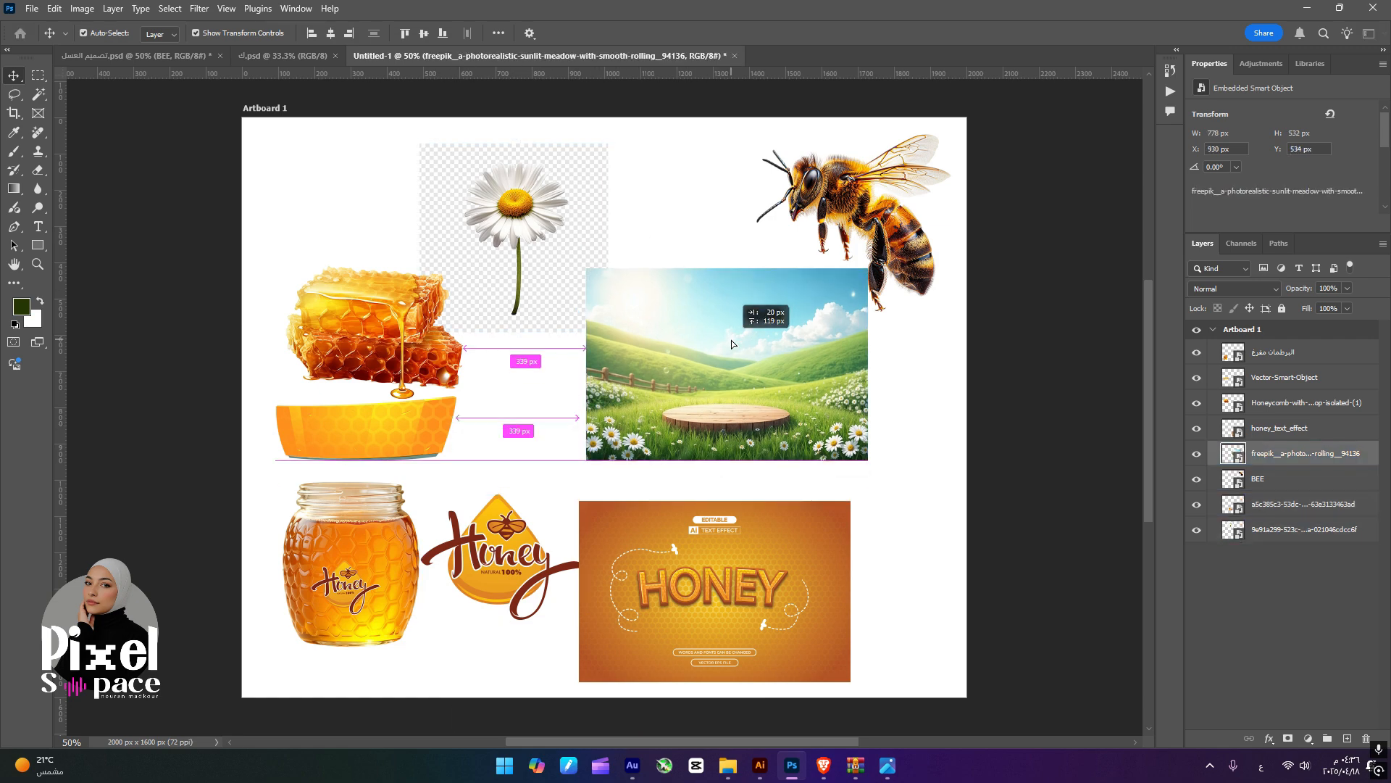
left_click(265, 55)
left_click(494, 58)
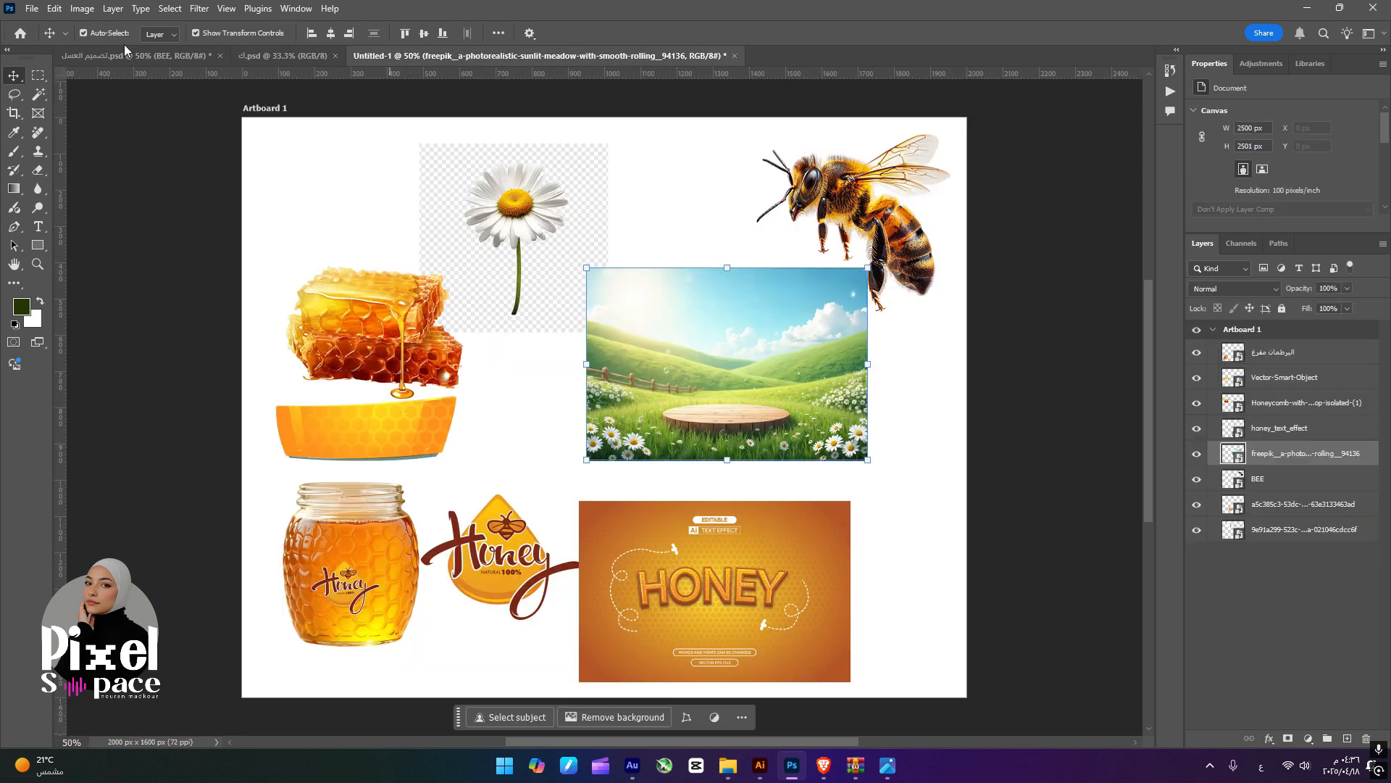
- Create a new 2000 x 1600 px RGB document at 72 ppi with a white artboard
left_click(33, 9)
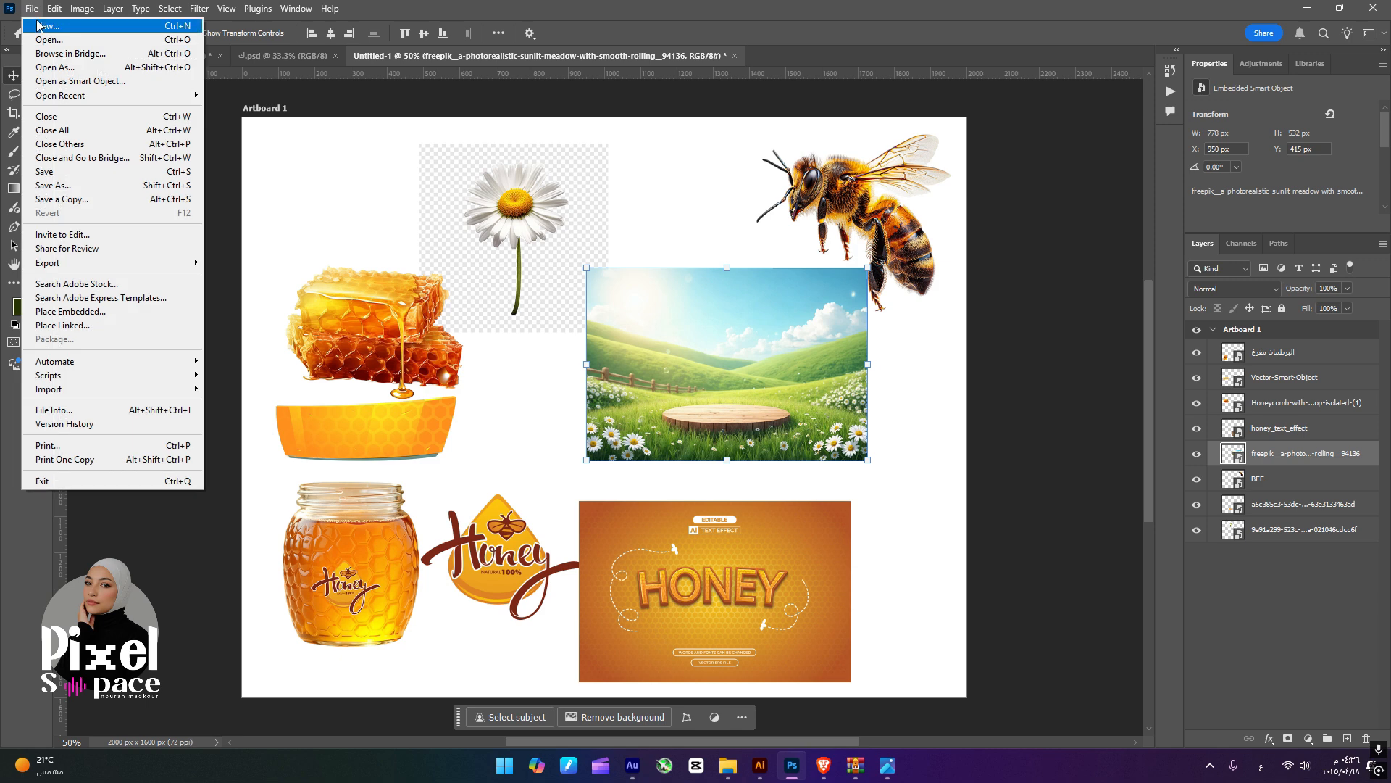
left_click(42, 24)
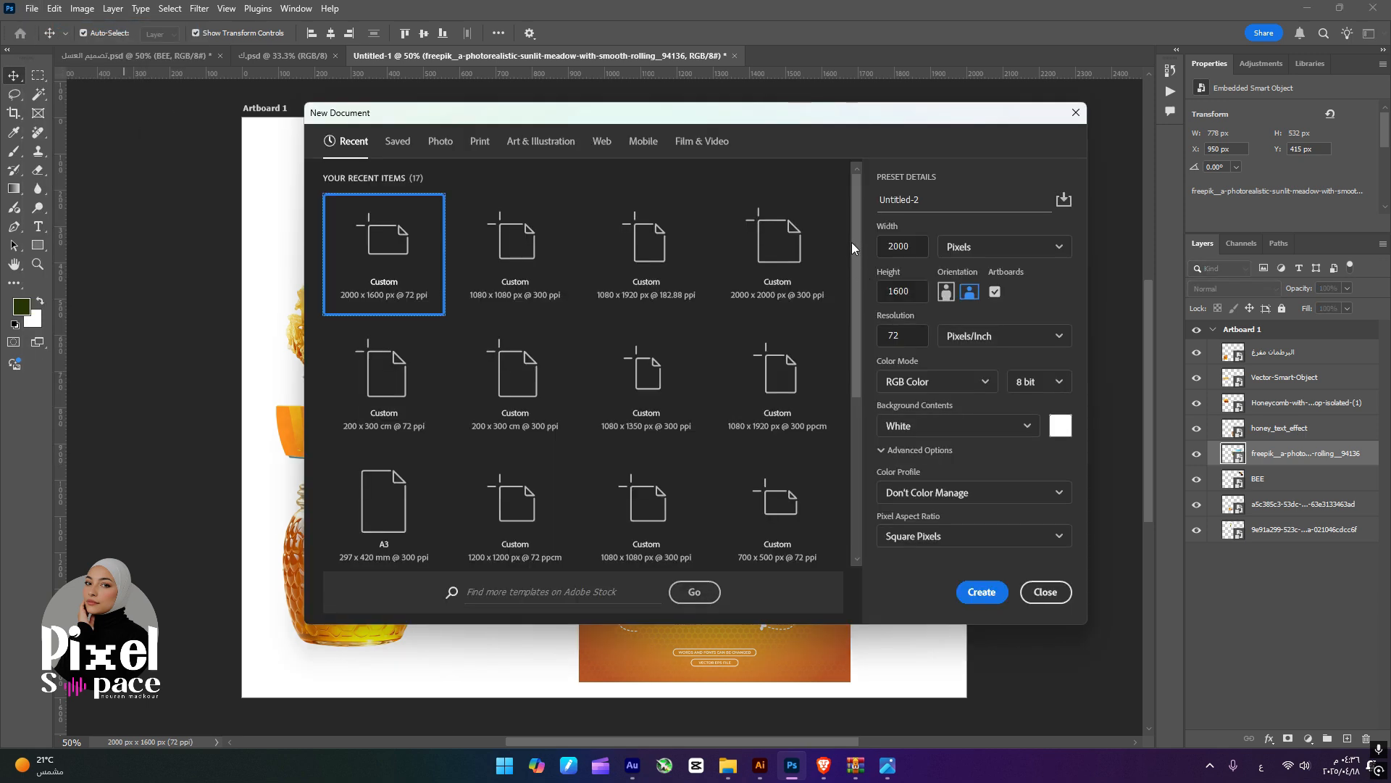
left_click(982, 592)
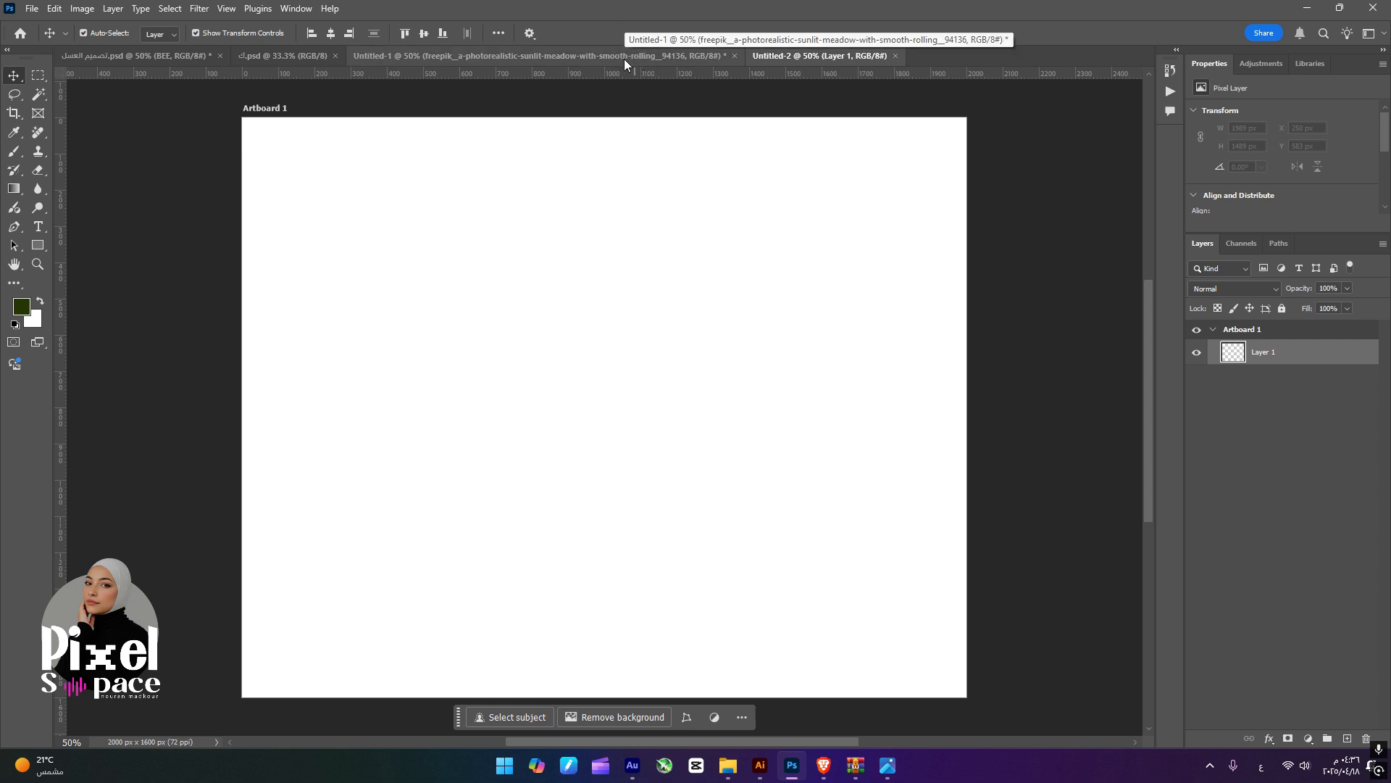
left_click(137, 56)
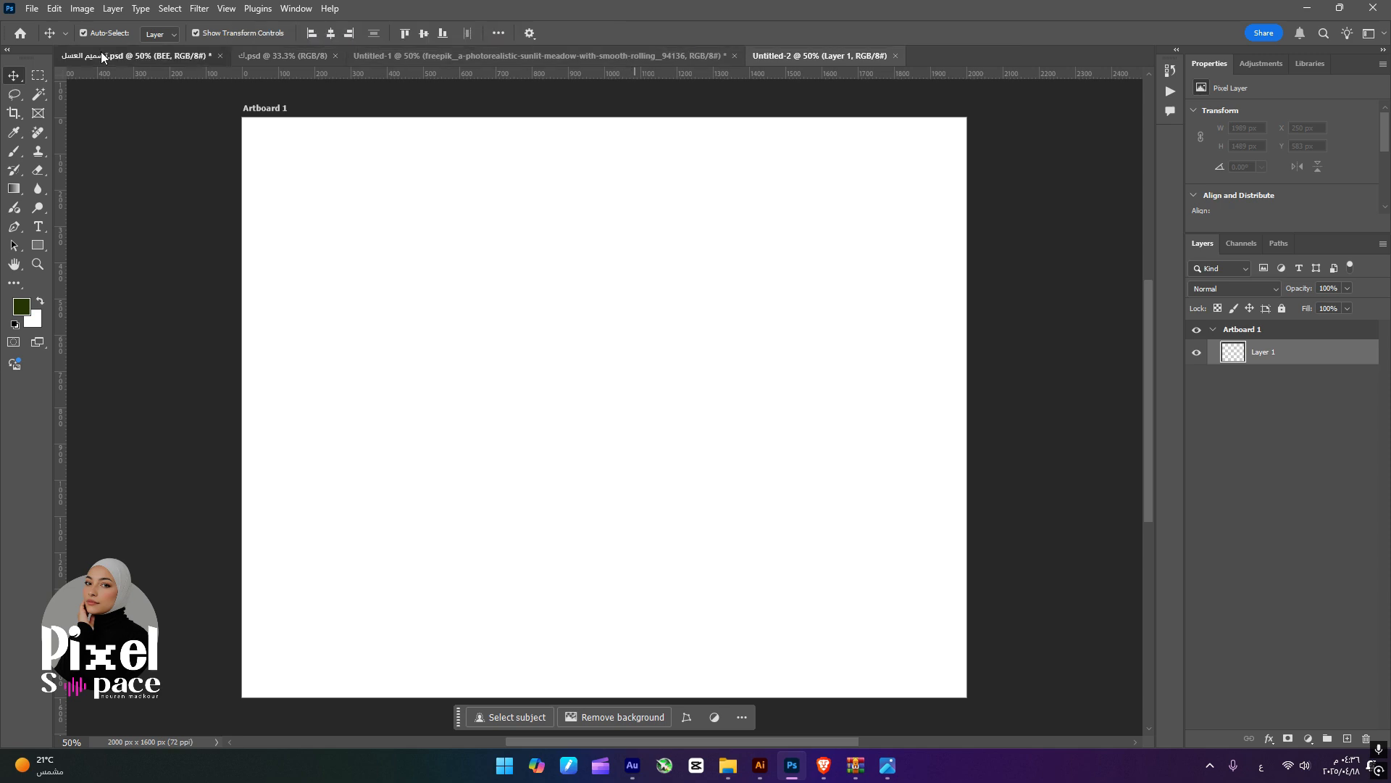
left_click(800, 55)
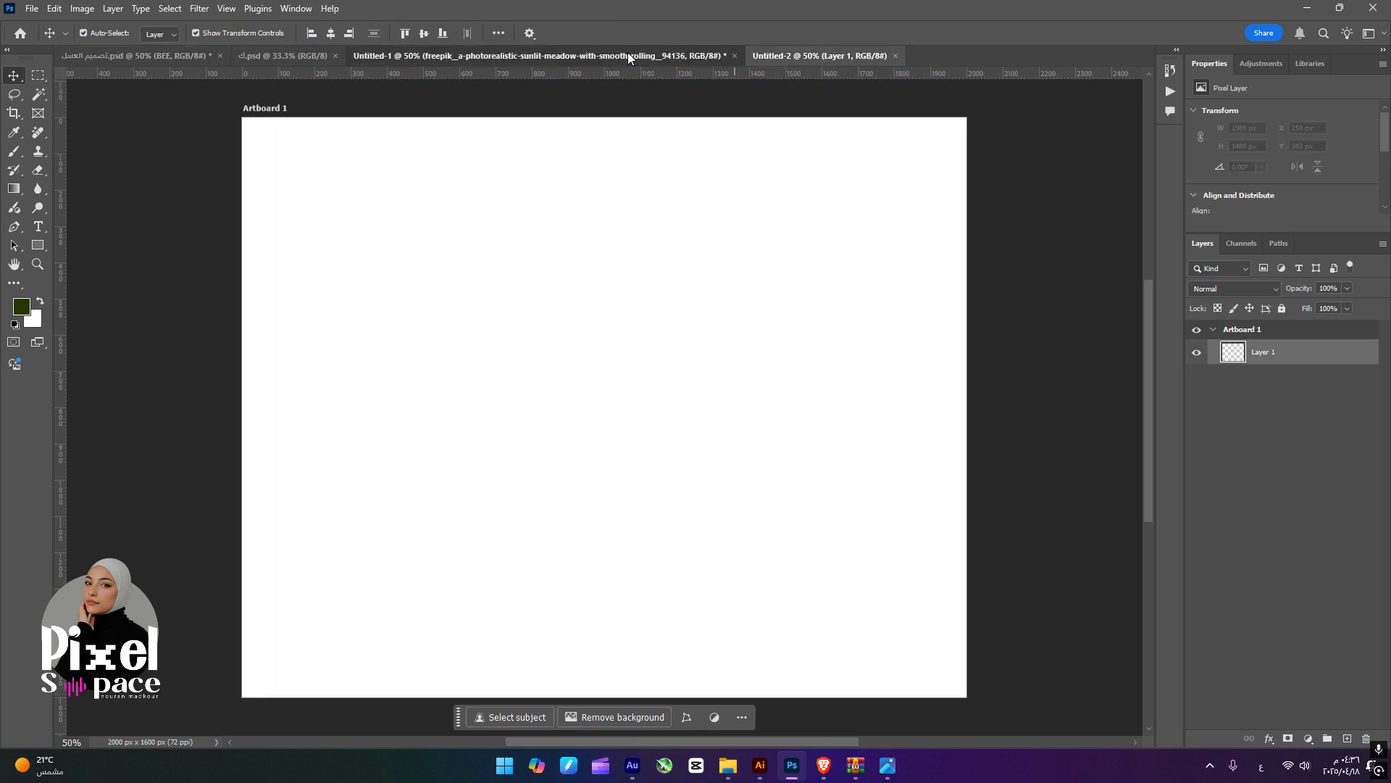
- Paste the red Arabic lettering as a smart object and enlarge it to about 1430 by 737 px on the artboard
key("ctrl+v")
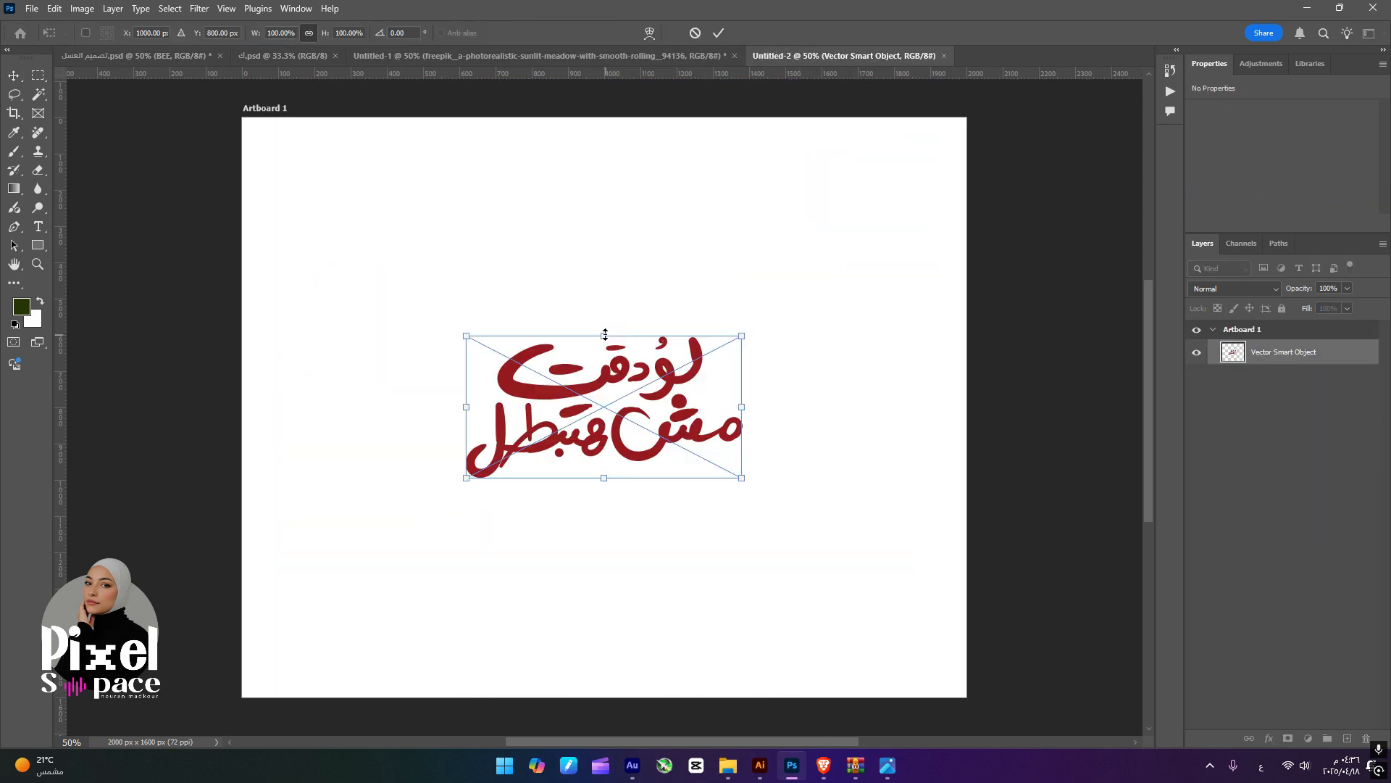
left_click_drag(604, 335, 605, 217)
left_click_drag(684, 293, 682, 318)
key("Return")
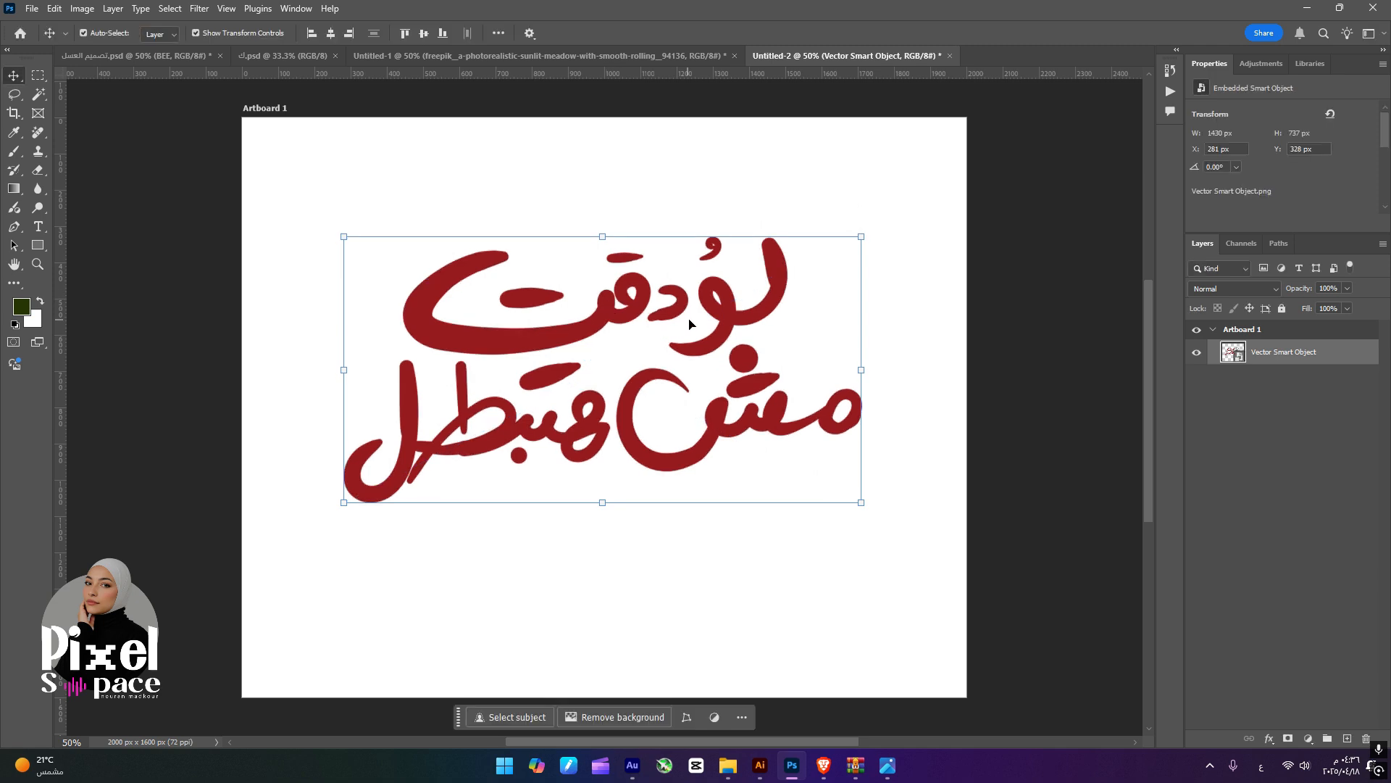
left_click(689, 316)
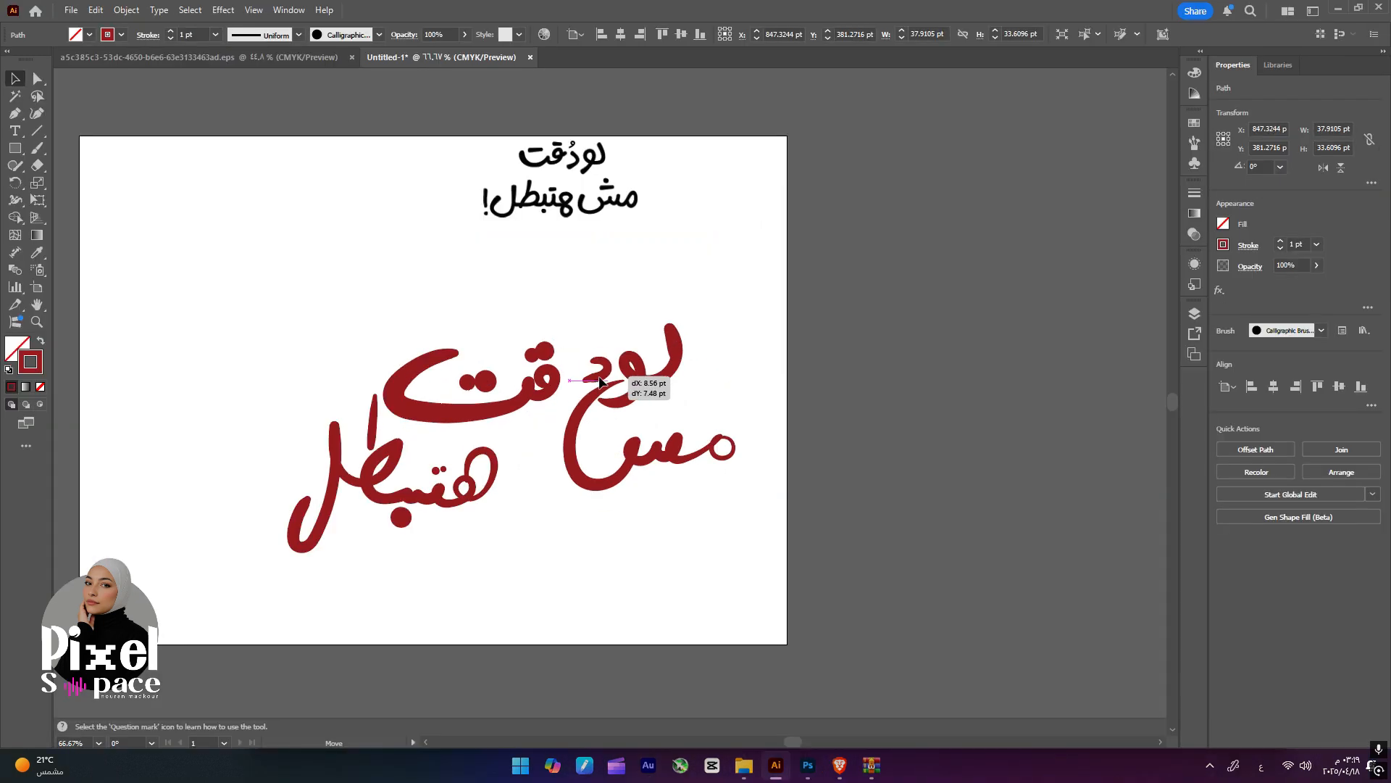
- In Illustrator, delete the old strokes of the word "هتبطل" and repaint its ending "طل" in dark red with the Paintbrush
mouse_move(636, 388)
left_mouse_down()
mouse_move(534, 404)
mouse_move(428, 475)
mouse_move(520, 467)
mouse_move(500, 495)
mouse_move(514, 496)
mouse_move(352, 511)
left_mouse_up()
key("Delete")
key("b")
key("ctrl+z")
key("ctrl+z")
mouse_move(484, 474)
left_mouse_down()
mouse_move(520, 469)
mouse_move(347, 500)
mouse_move(370, 500)
left_mouse_up()
key("ctrl+z")
key("ctrl+z")
key("ctrl+z")
left_click_drag(400, 441, 401, 487)
left_click_drag(360, 440, 342, 497)
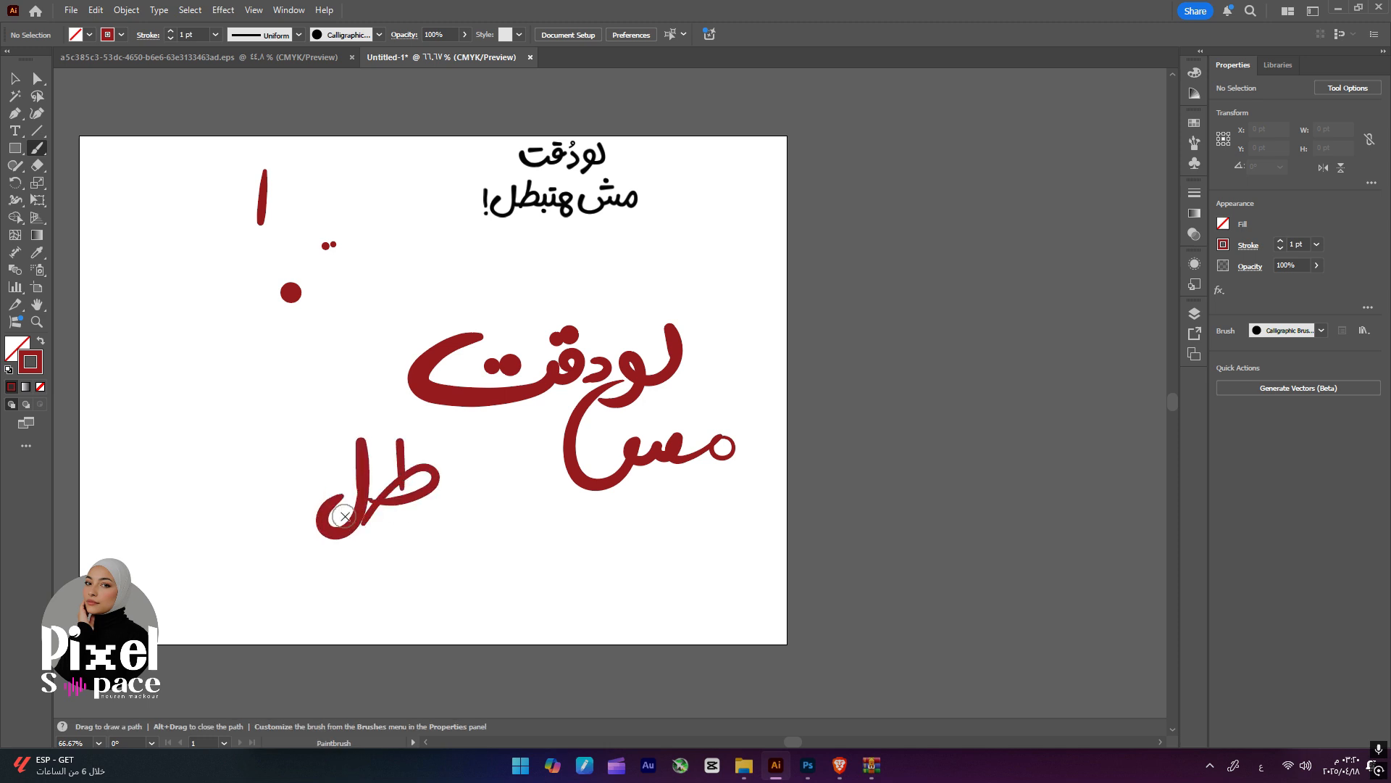
- Paint the beginning letters of "هتبطل" with the Paintbrush so they join the "طل" ending
mouse_move(524, 556)
left_mouse_down()
mouse_move(450, 514)
mouse_move(466, 556)
mouse_move(435, 557)
mouse_move(480, 470)
mouse_move(454, 477)
left_mouse_up()
key("ctrl+z")
key("ctrl+z")
key("v")
left_click(489, 535)
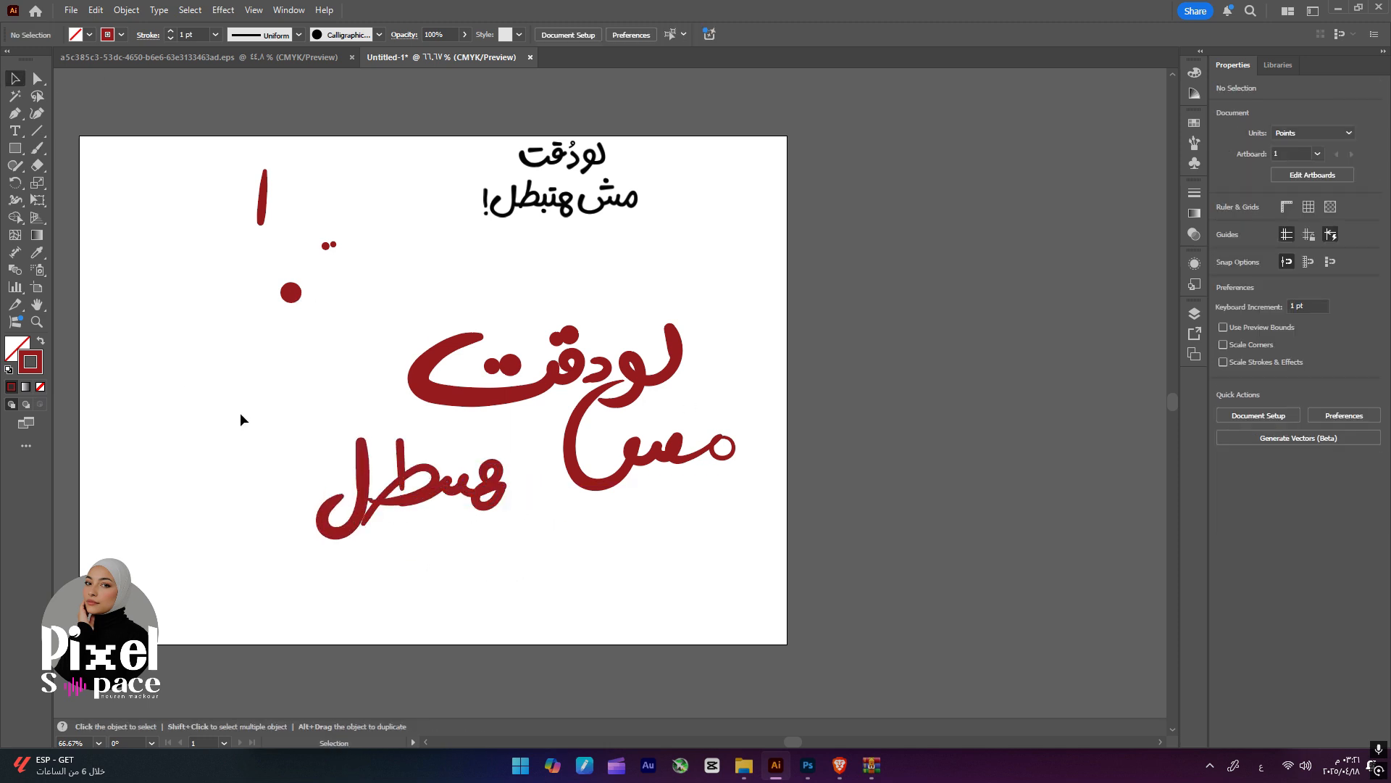
key("b")
left_click_drag(265, 429, 224, 441)
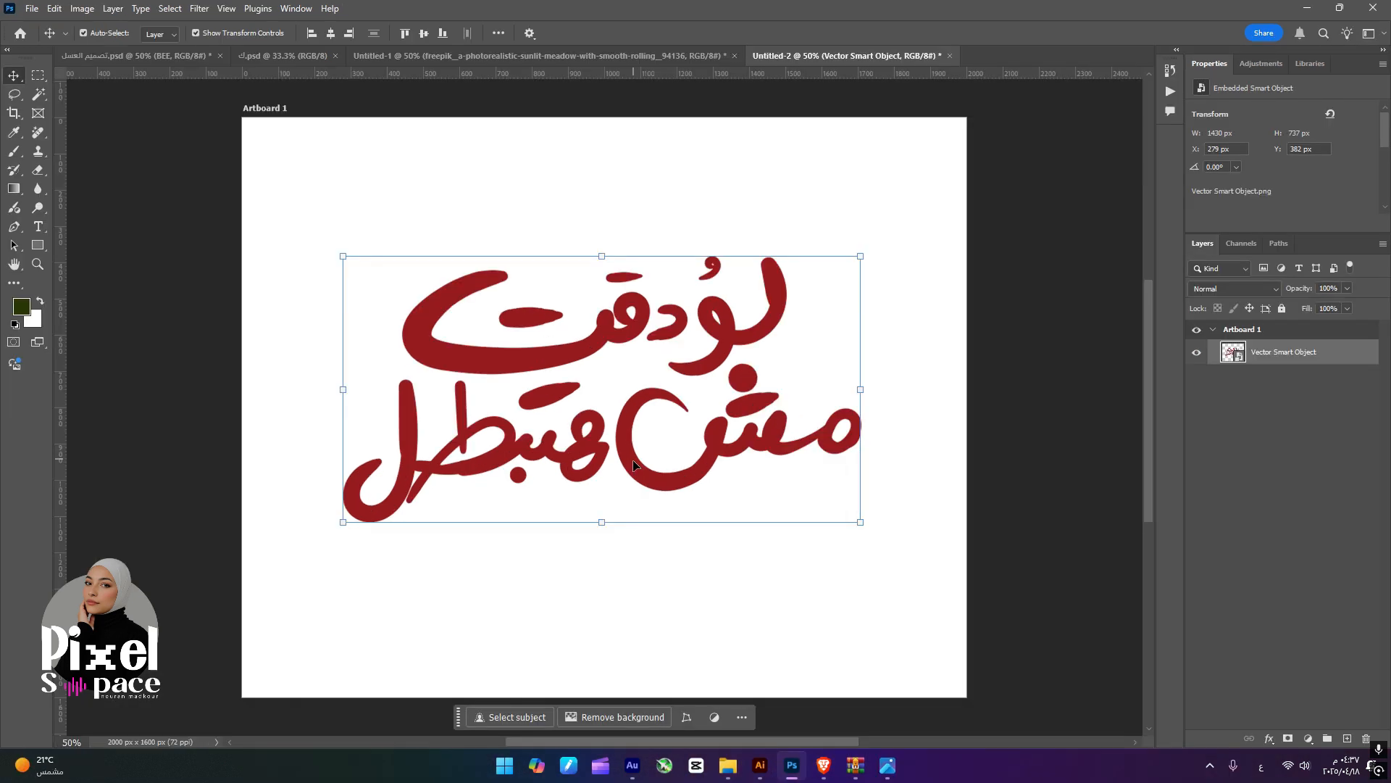
- In Photoshop, shrink the Arabic lettering to about 580 by 299 px and place it in the artboard's upper-left corner
mouse_move(629, 423)
left_mouse_down()
mouse_move(638, 388)
mouse_move(633, 450)
mouse_move(642, 435)
left_mouse_up()
left_click_drag(743, 430, 714, 430)
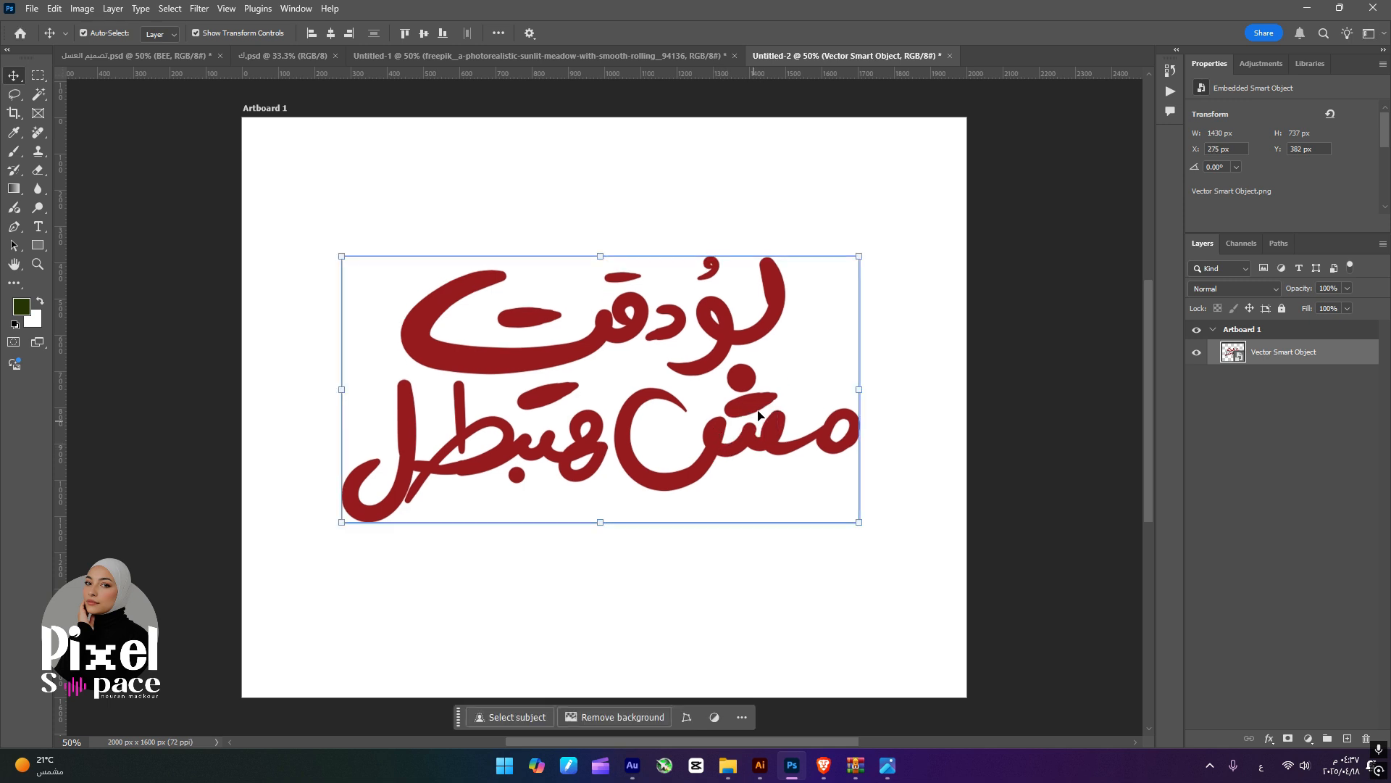
left_click_drag(860, 257, 590, 342)
left_click_drag(541, 483, 476, 228)
left_click_drag(543, 200, 484, 201)
left_click_drag(412, 163, 404, 173)
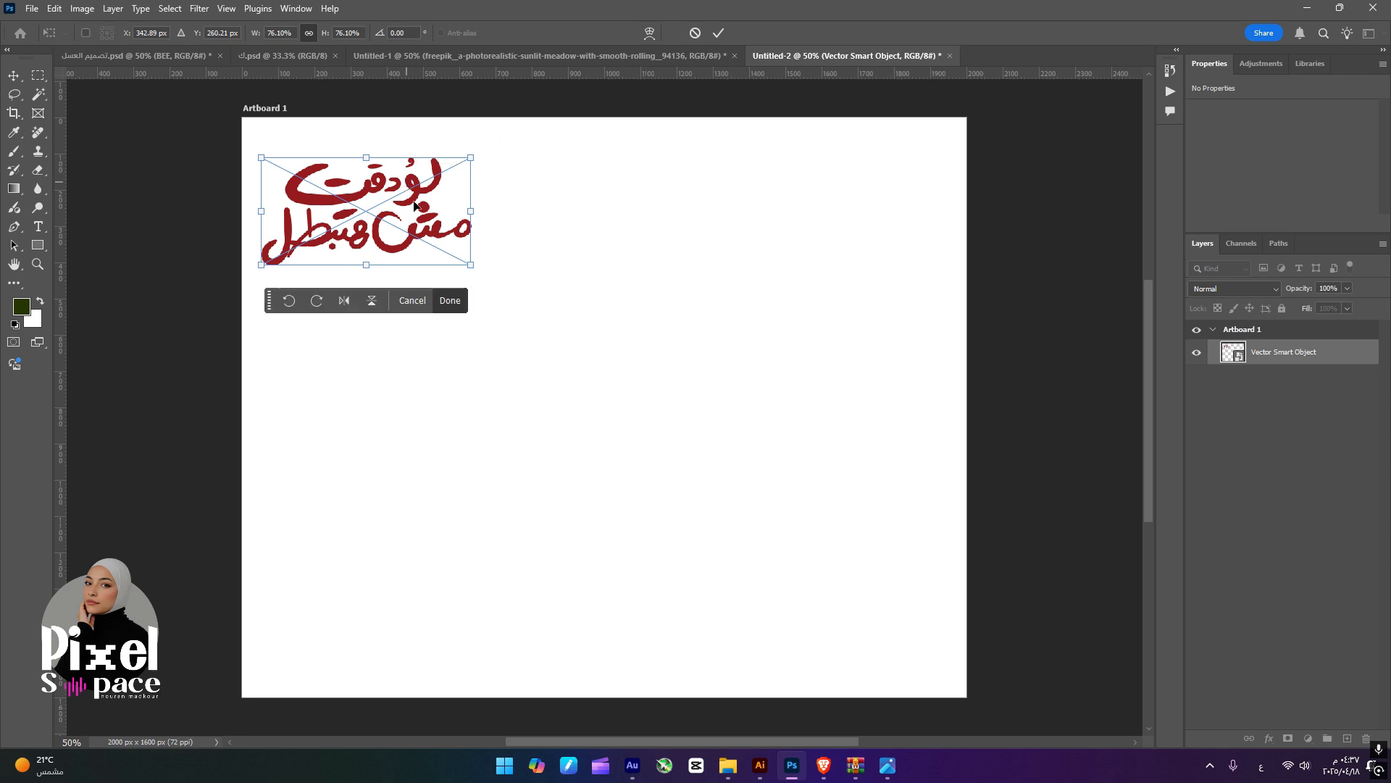
left_click(621, 339)
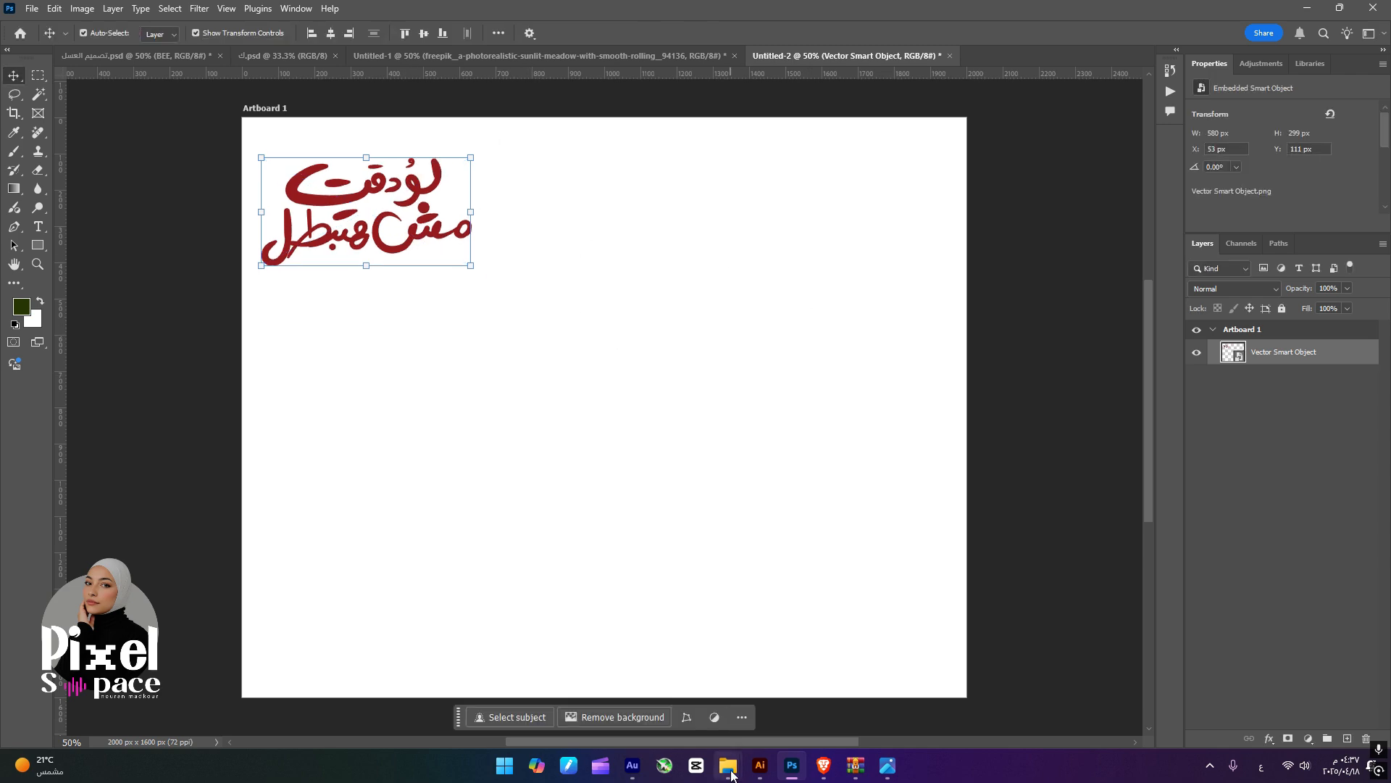
- Copy the meadow picture from Untitled-1 into Untitled-2 and enlarge it to 2340 by 1600 px to fill the artboard's height
left_click(606, 58)
left_click_drag(730, 362, 637, 428)
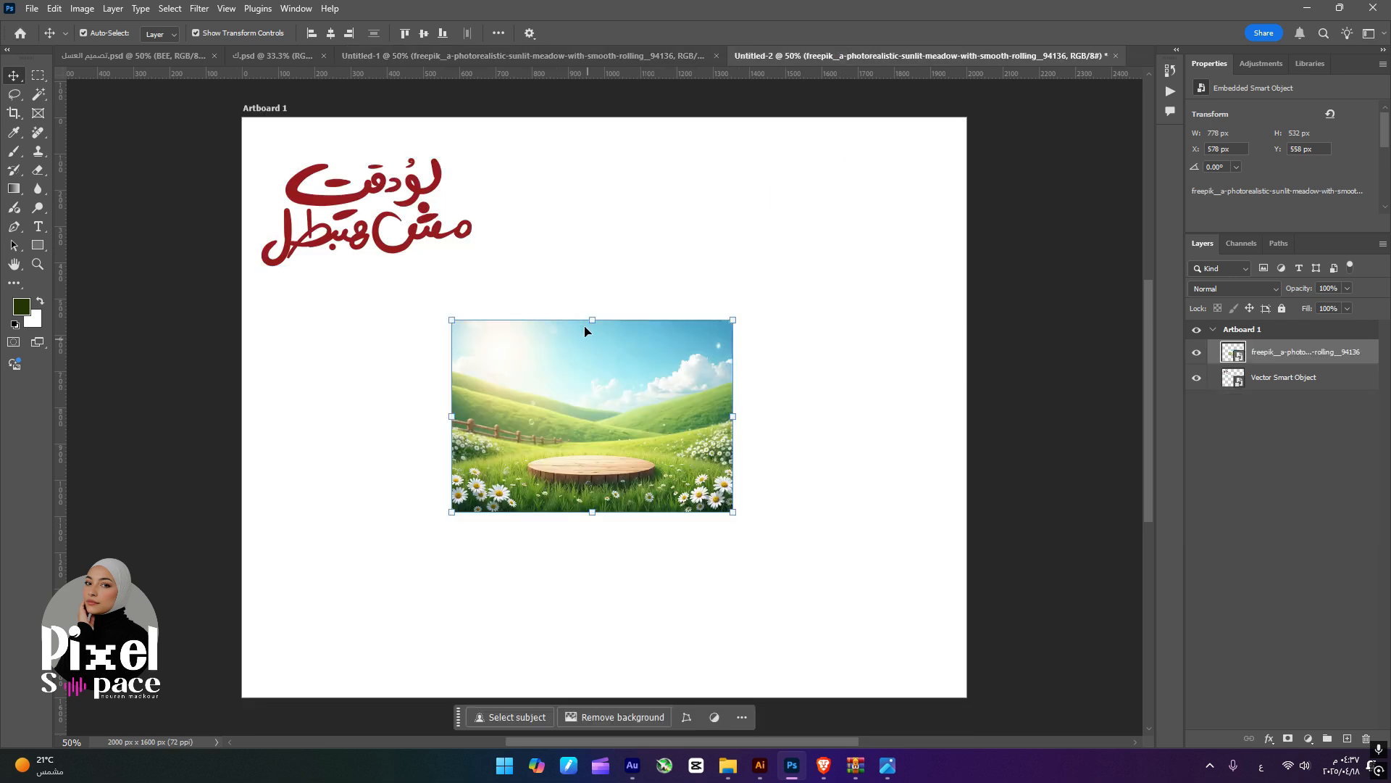
left_click_drag(592, 321, 592, 118)
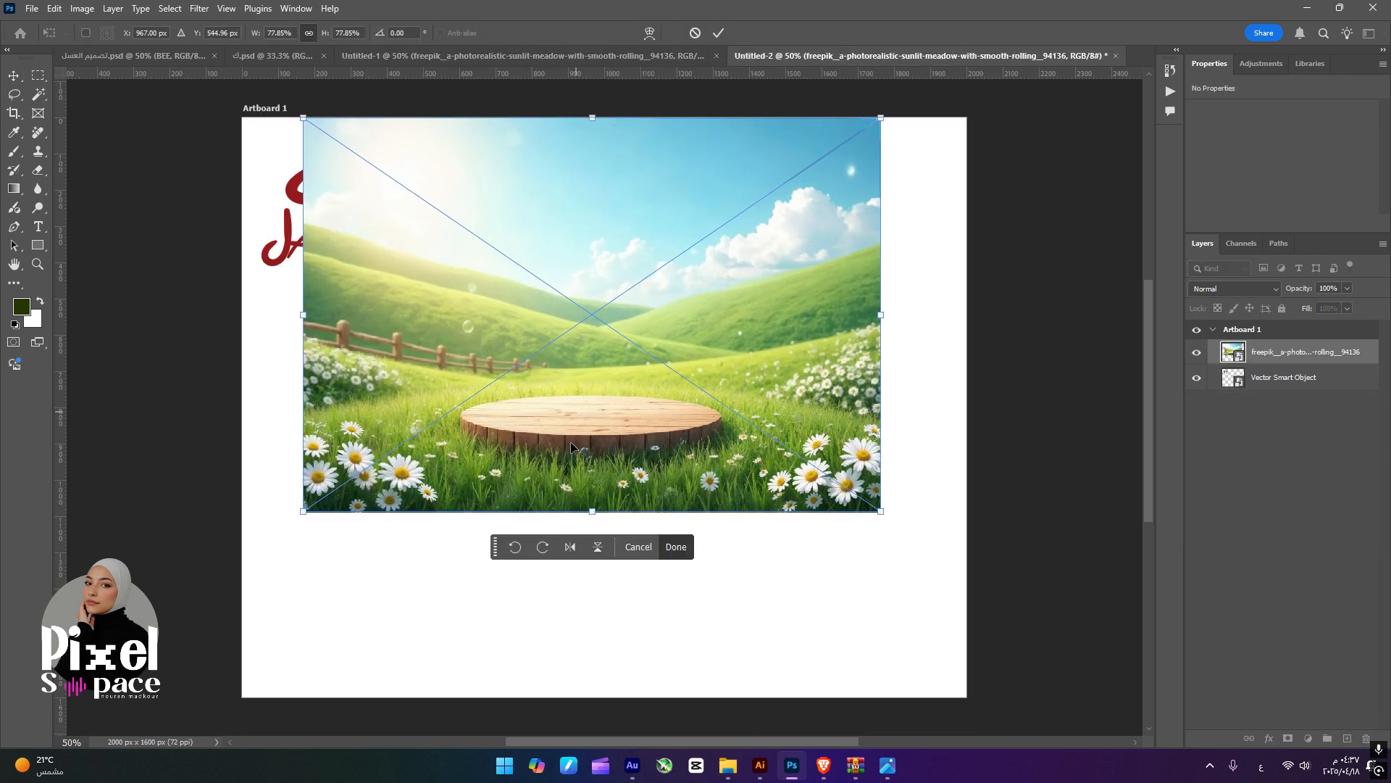
left_click_drag(603, 513, 604, 696)
key("Return")
- Position the meadow across the full artboard at about X -145 px, Y 0 px, and place its layer beneath the Arabic lettering
left_click_drag(522, 519, 645, 558)
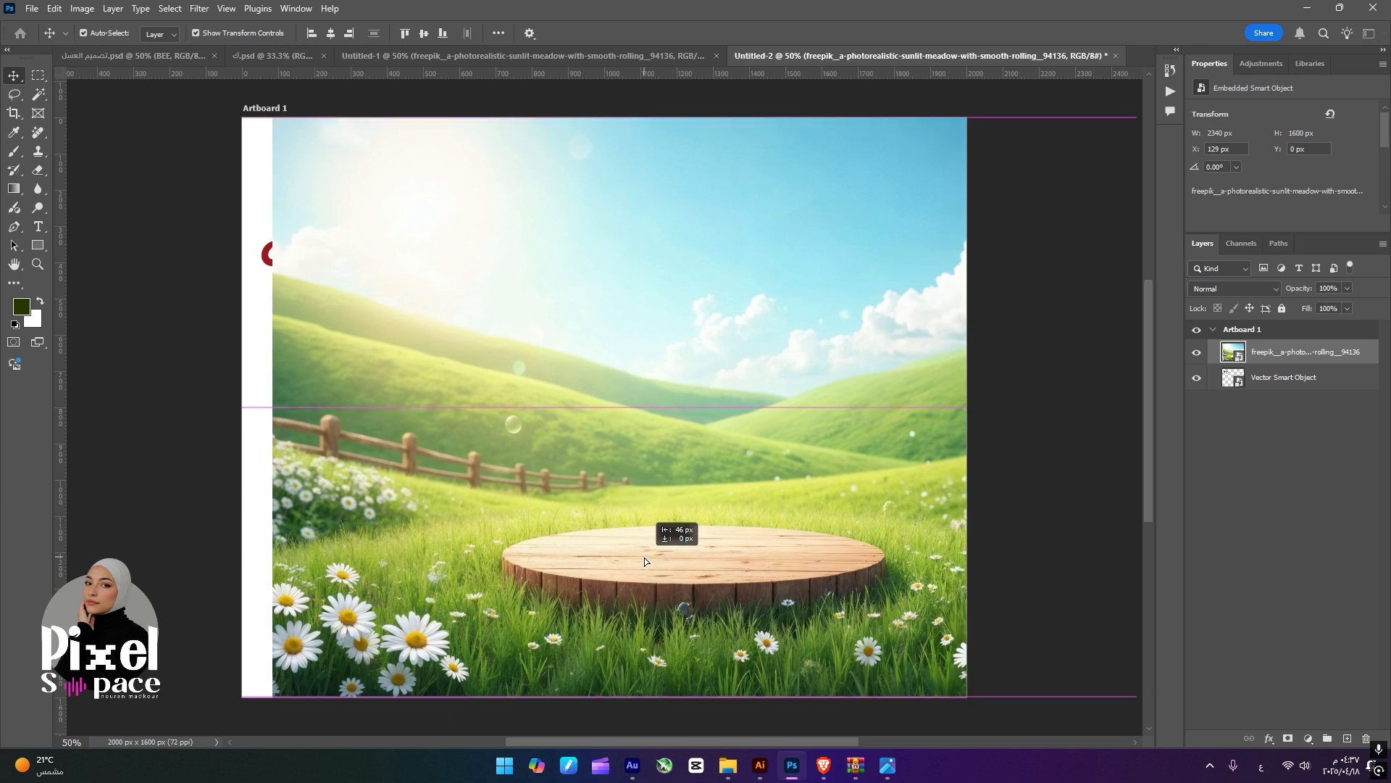
left_click_drag(804, 496, 748, 520)
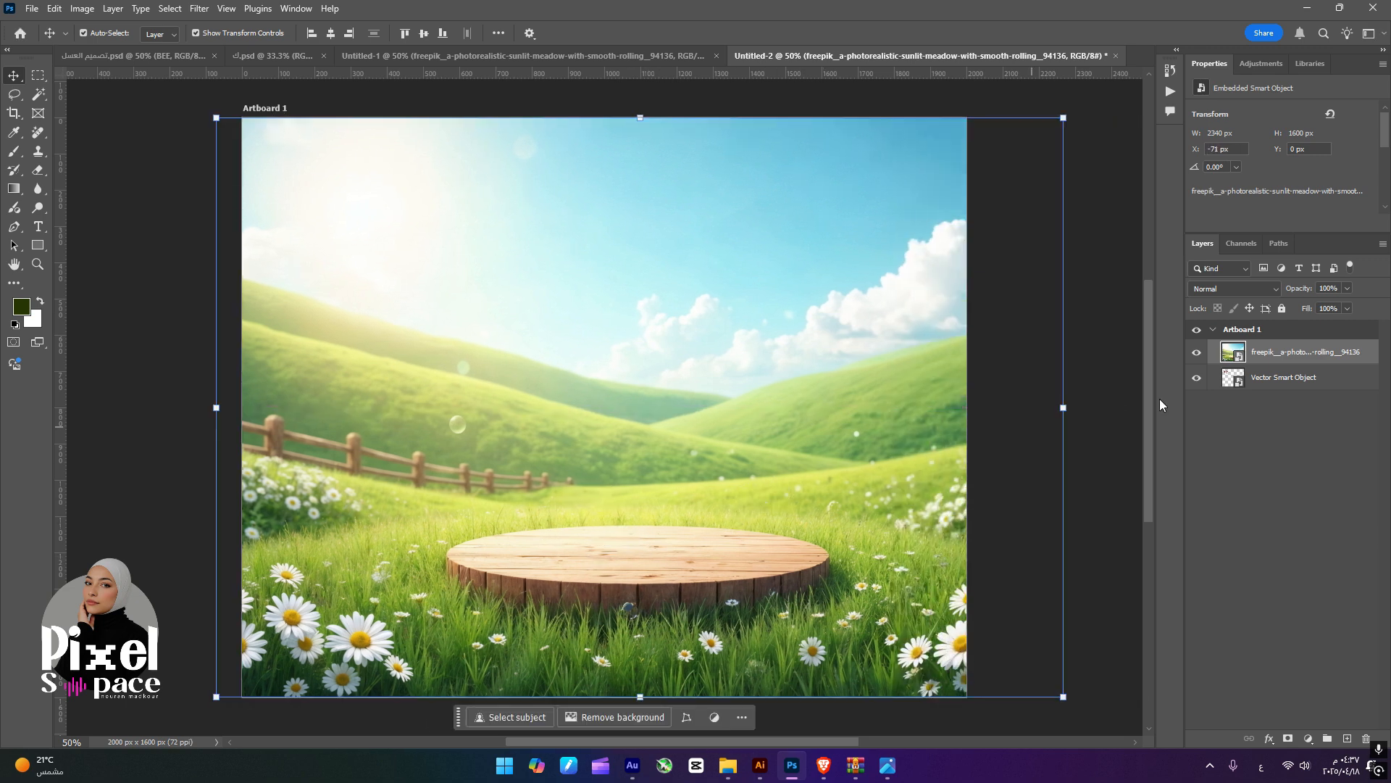
left_click_drag(1322, 360, 1283, 392)
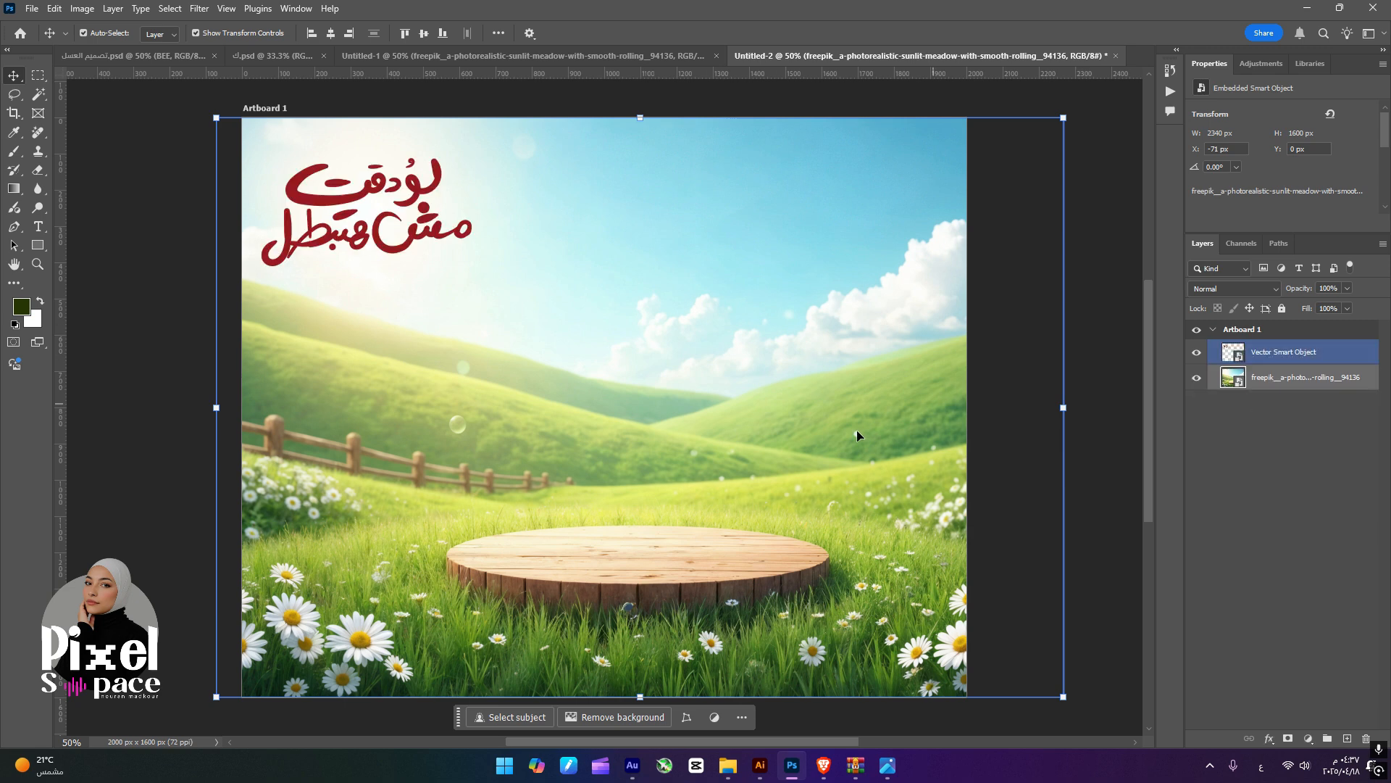
left_click_drag(914, 667, 887, 666)
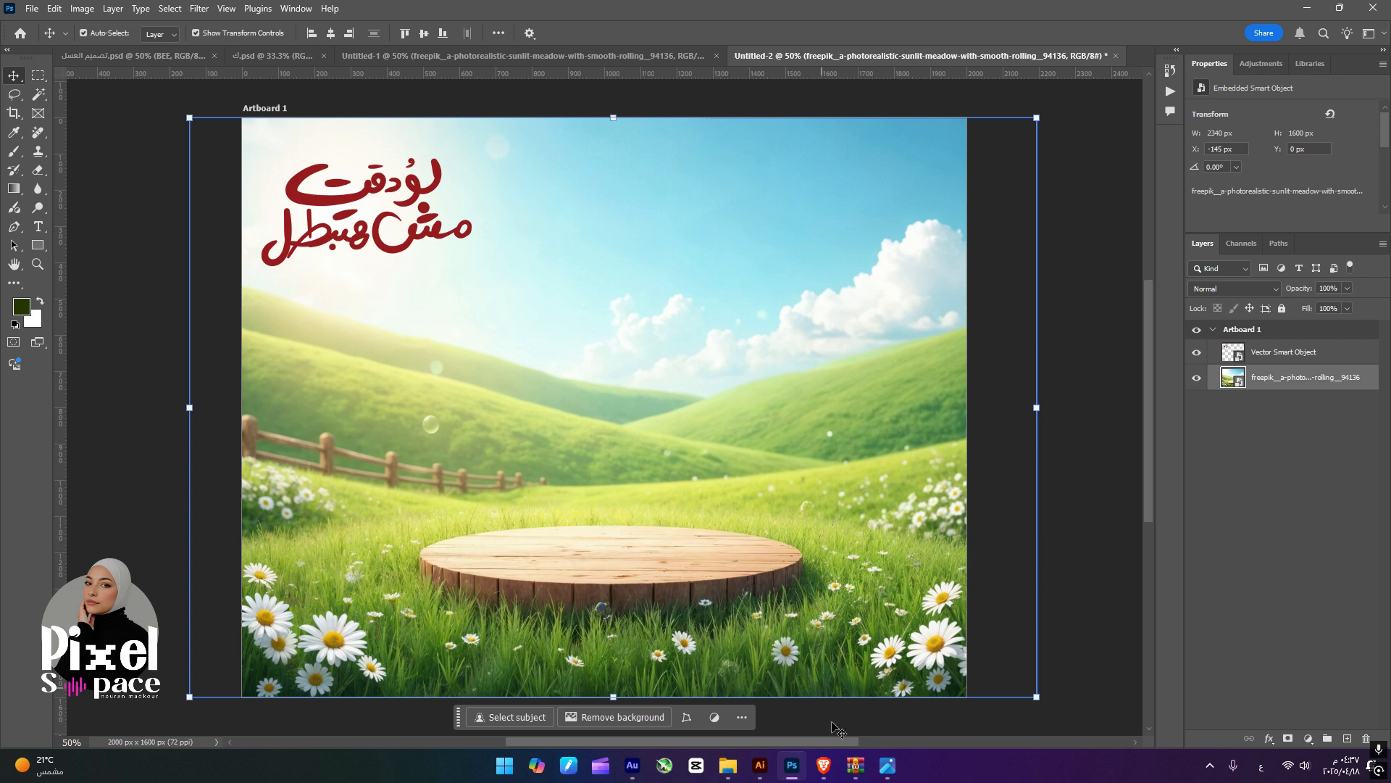
- Switch to the browser and review the honey slogans suggested in the ChatGPT conversation
left_click(824, 766)
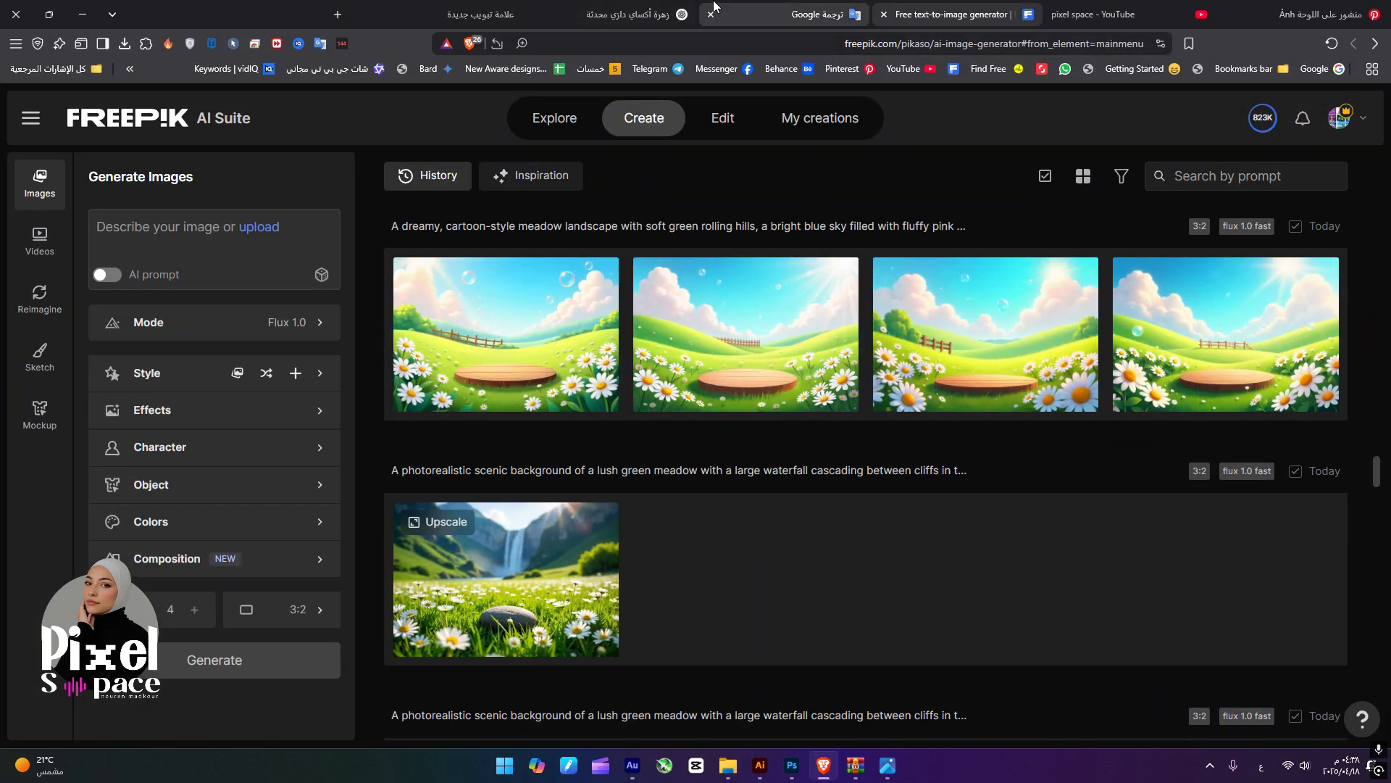
left_click(627, 7)
scroll(848, 319, "up", 5)
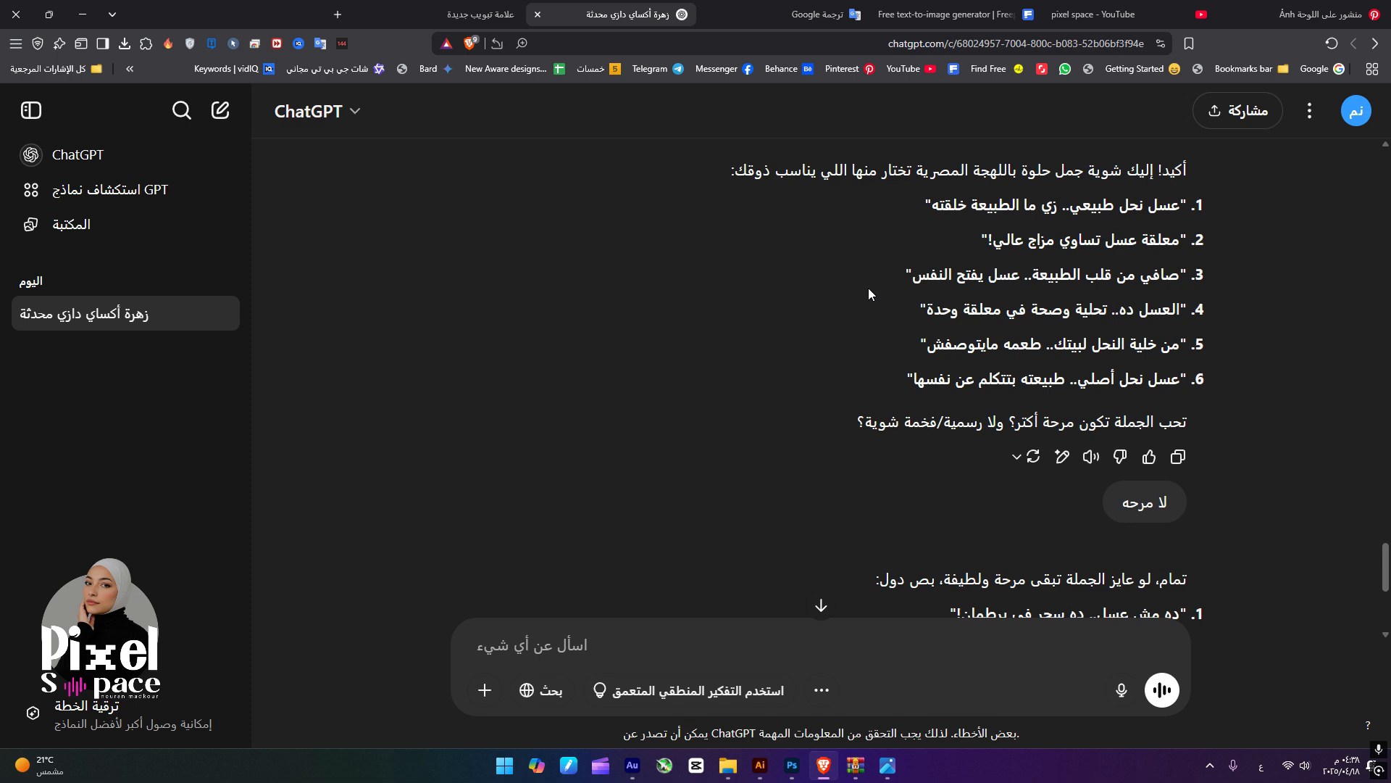
scroll(868, 289, "down", 5)
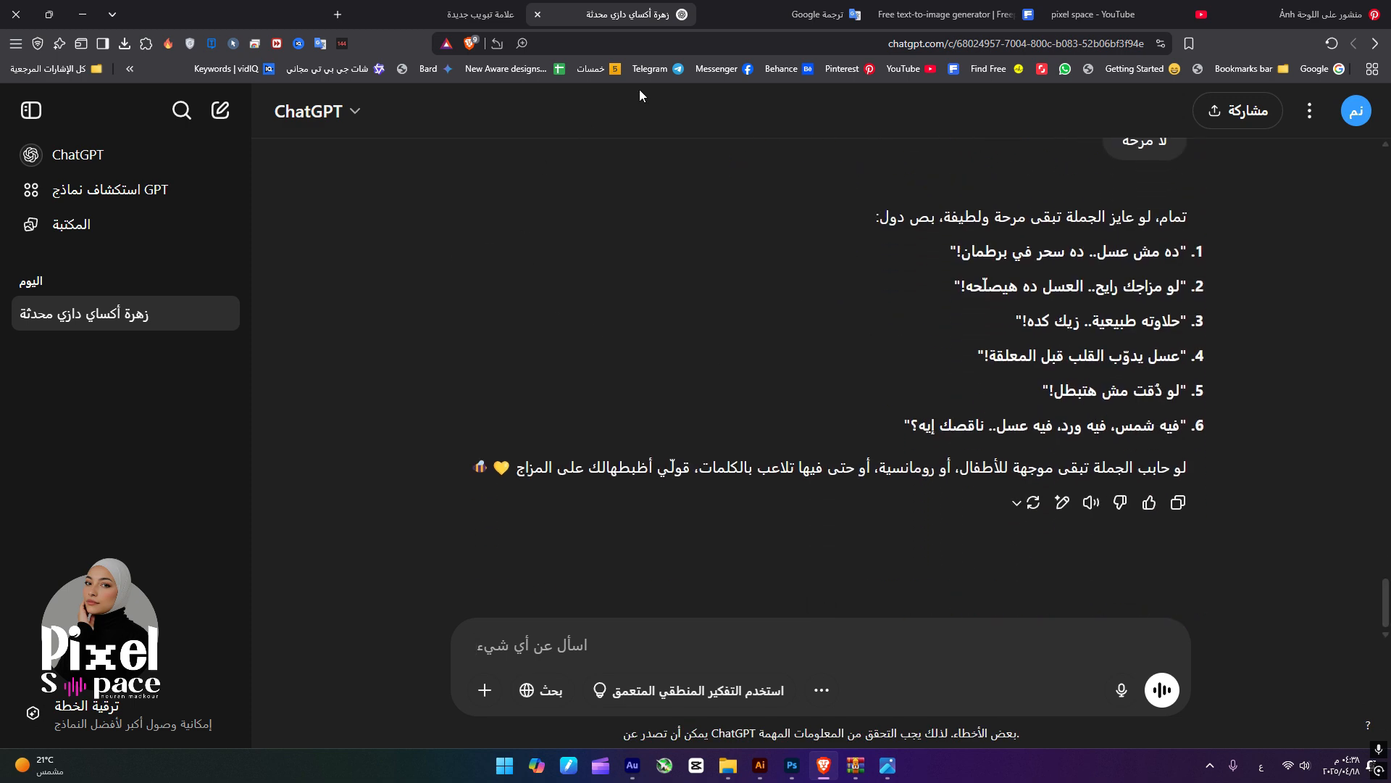
- Examine the Freepik image generation history for meadow backgrounds with daisies and a wooden platform
left_click(955, 7)
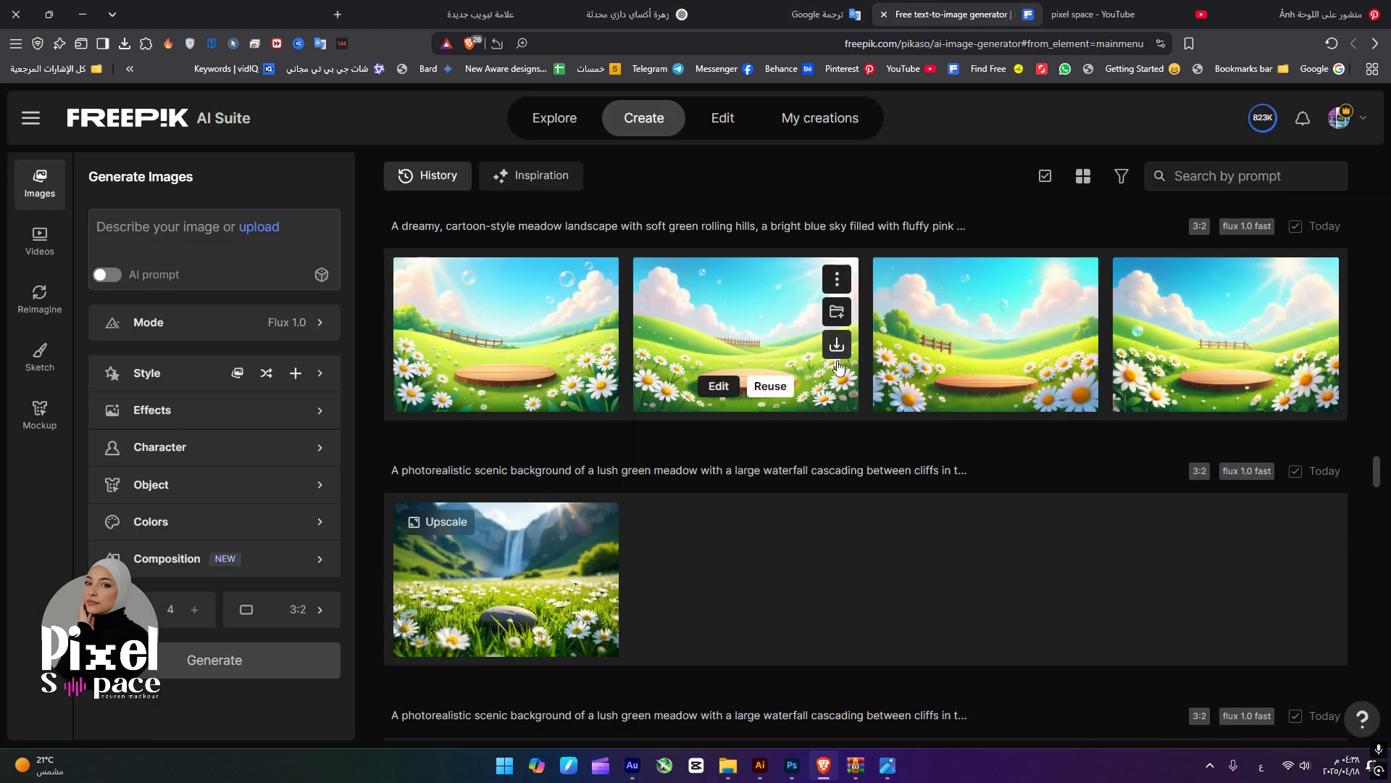
scroll(736, 500, "down", 3)
scroll(732, 495, "up", 4)
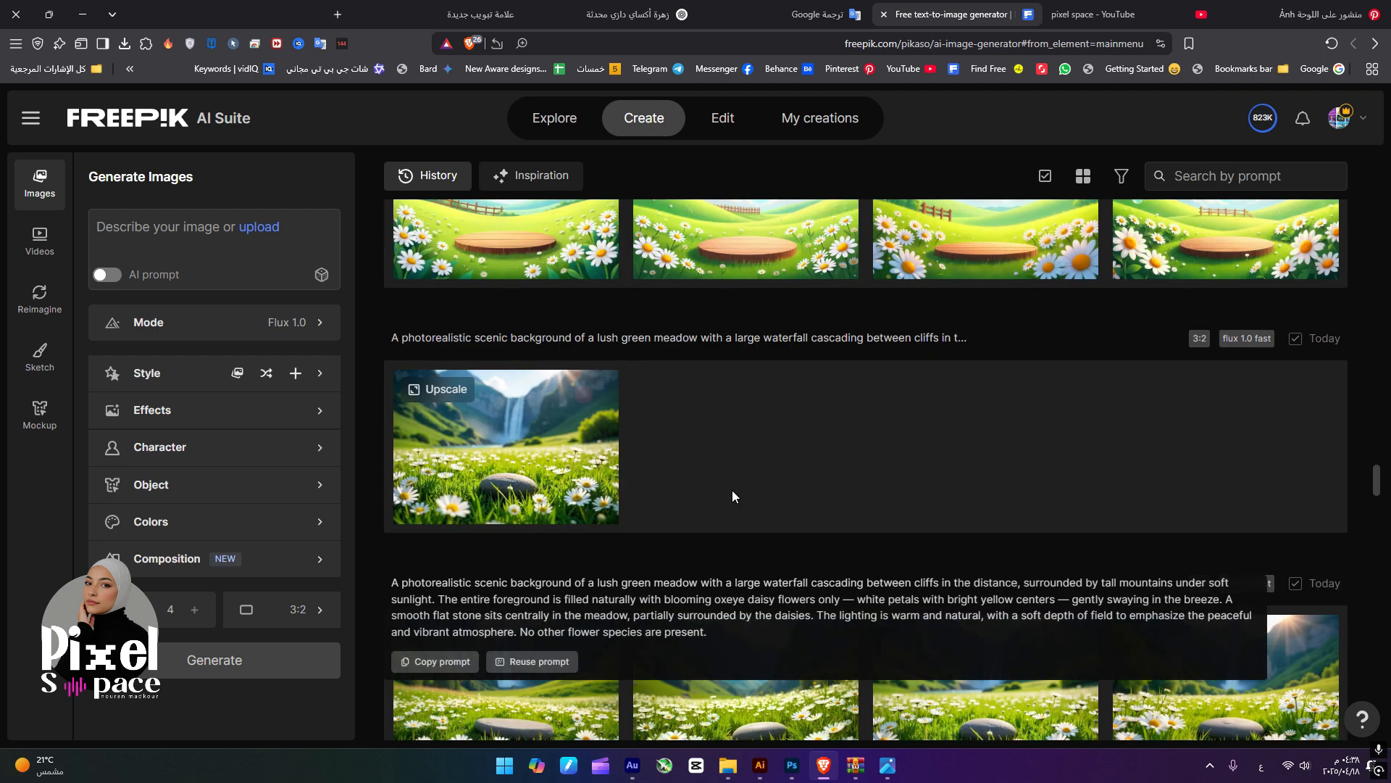
scroll(732, 495, "down", 4)
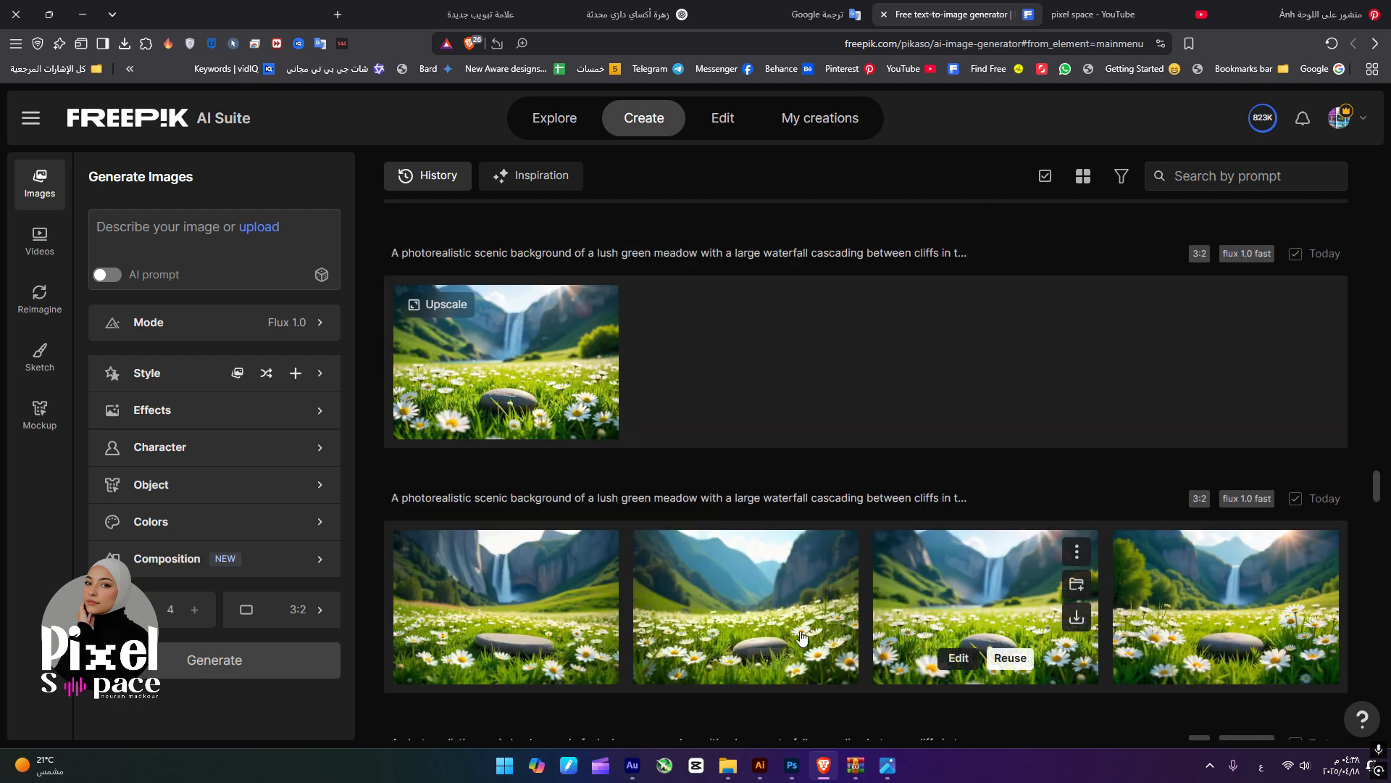
scroll(991, 588, "up", 5)
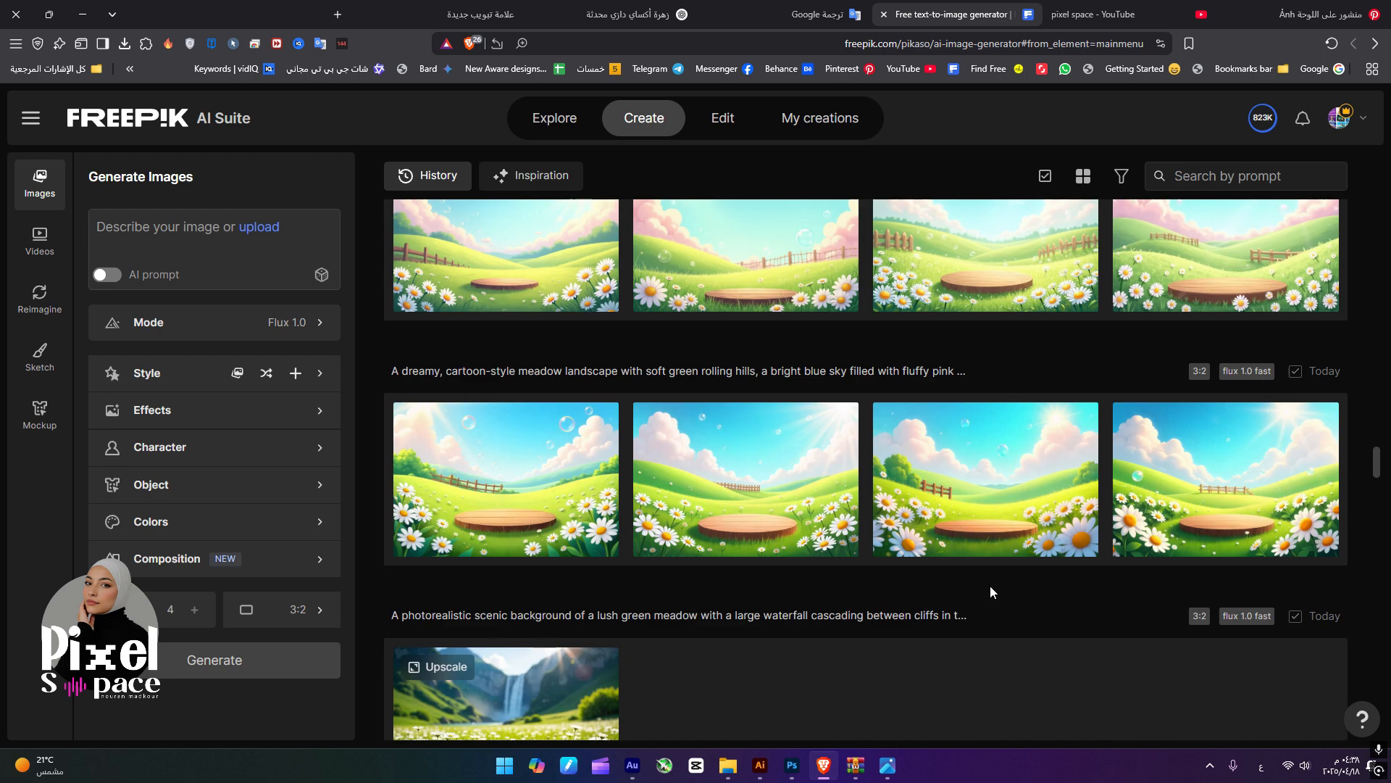
scroll(990, 586, "up", 2)
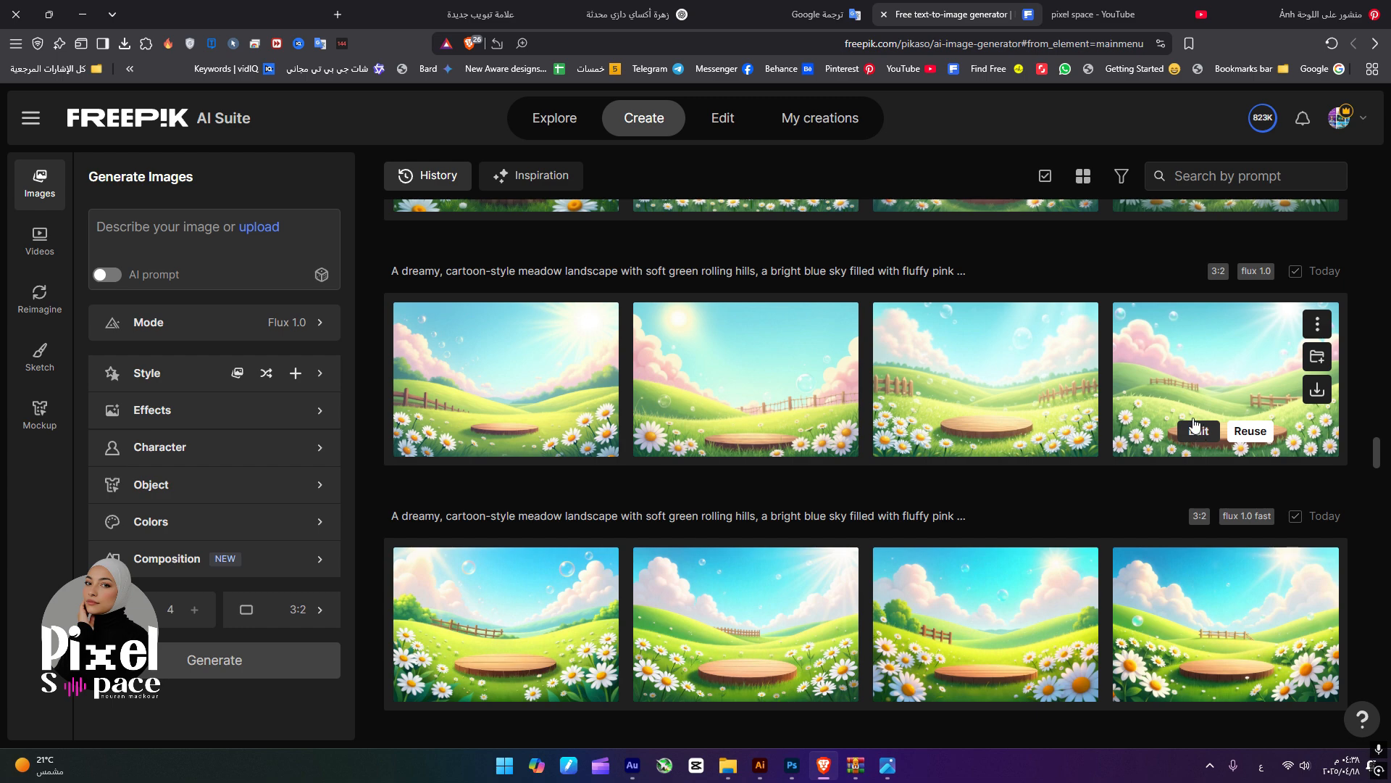
scroll(1178, 409, "up", 3)
scroll(1175, 408, "up", 1)
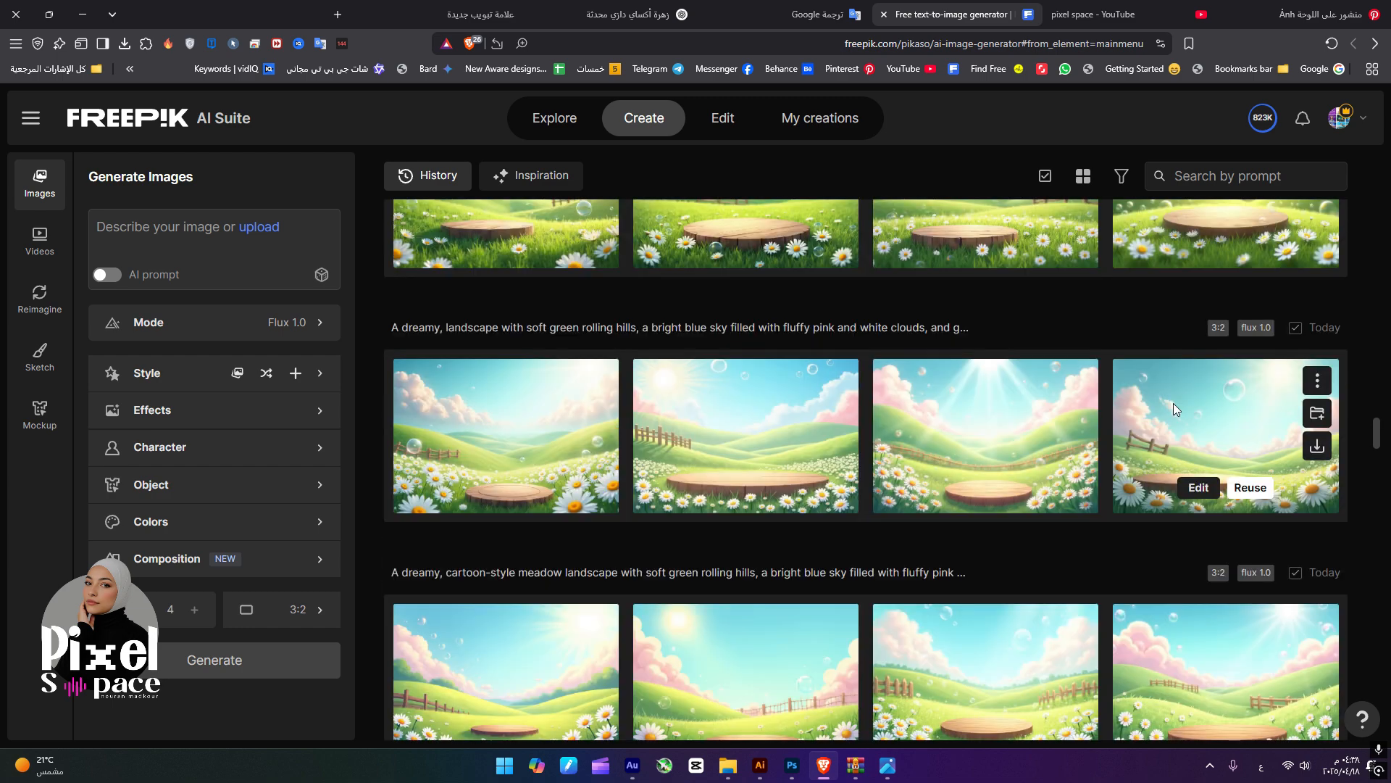
scroll(1172, 403, "up", 2)
scroll(797, 435, "up", 1)
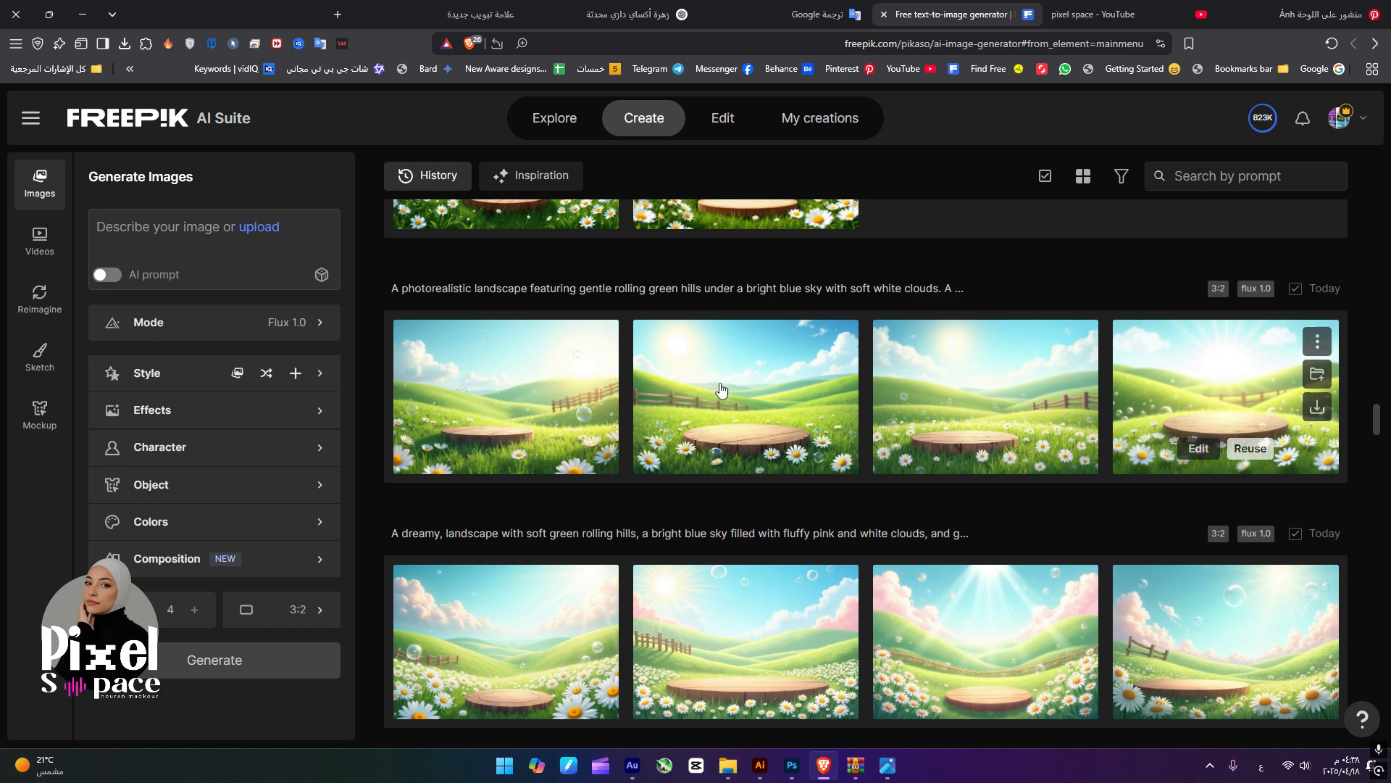
scroll(942, 428, "up", 4)
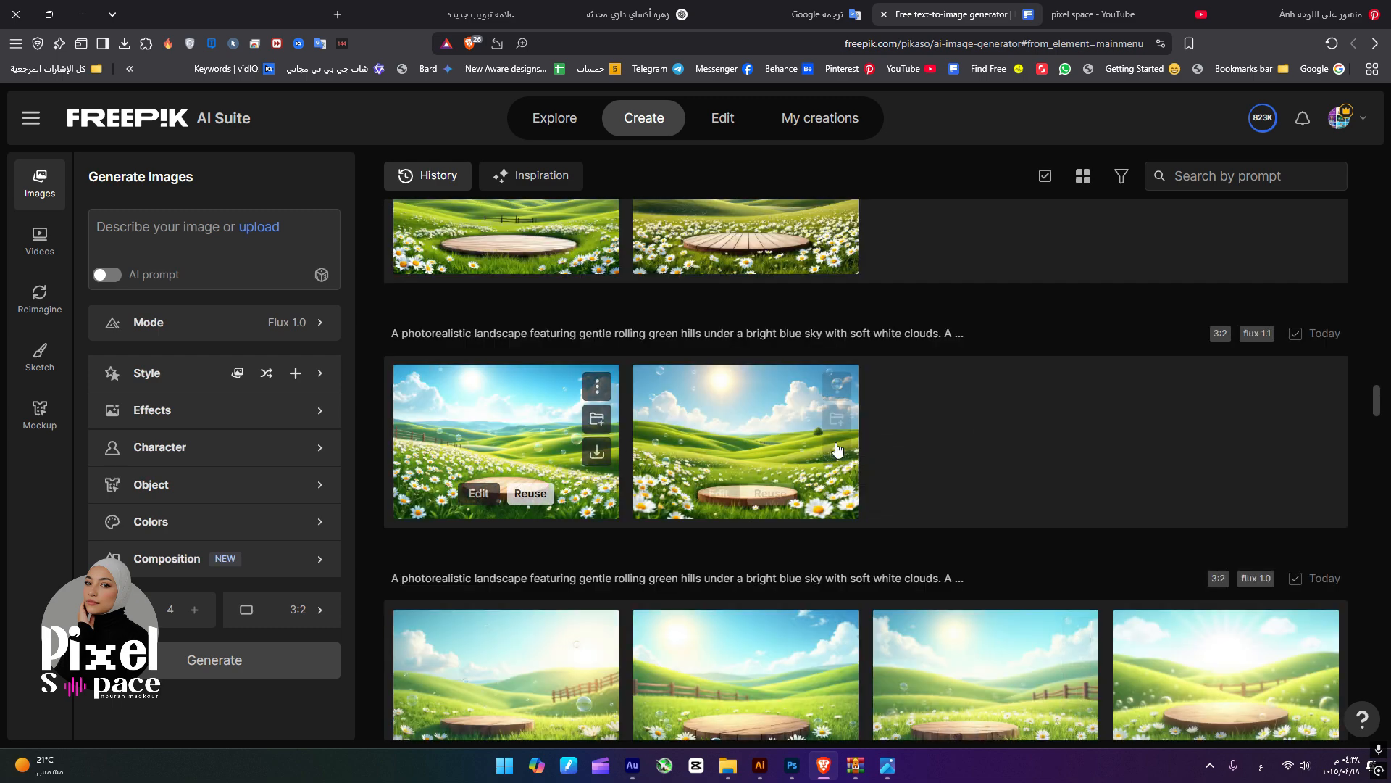
scroll(841, 447, "up", 3)
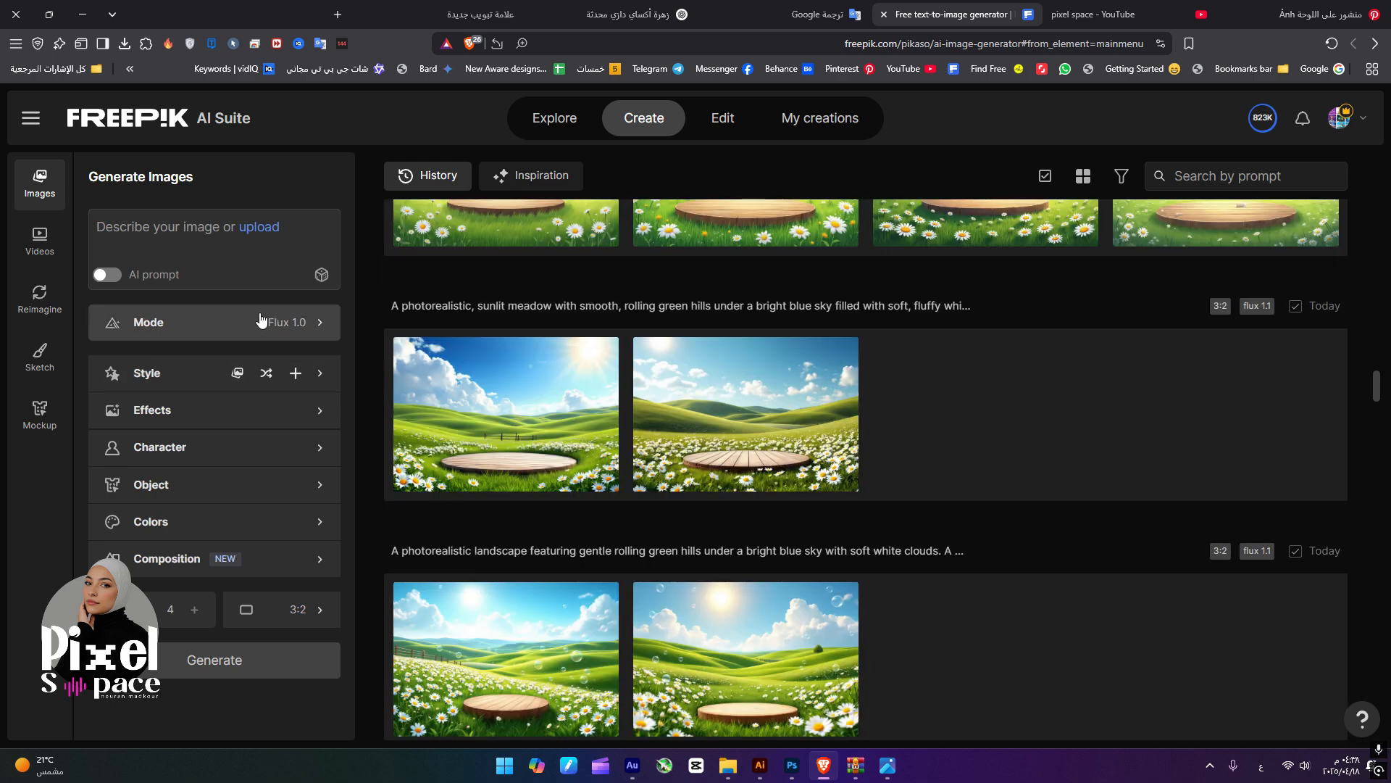
- Browse the remaining Freepik meadow variants and open the one with the wooden fence and round platform at full size
scroll(580, 464, "up", 3)
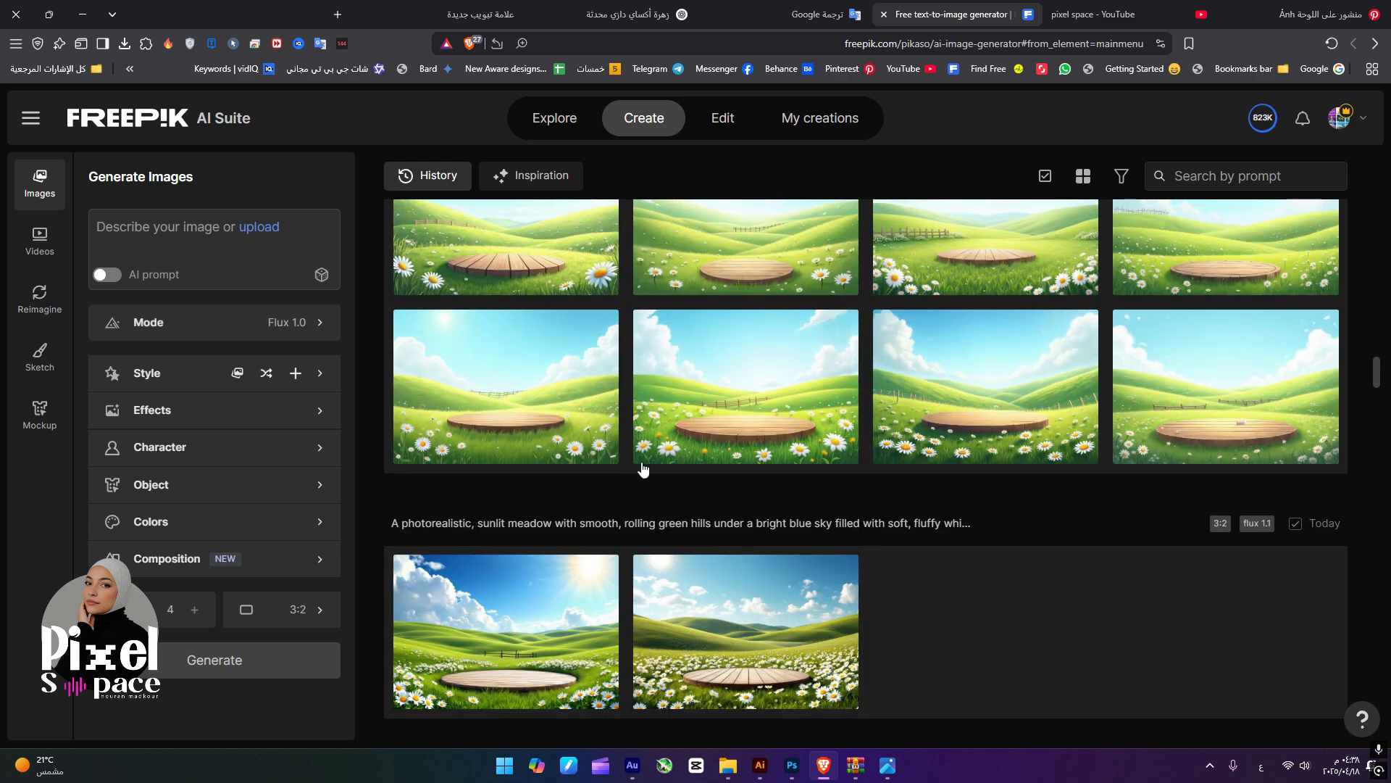
scroll(792, 408, "up", 1)
scroll(903, 432, "up", 4)
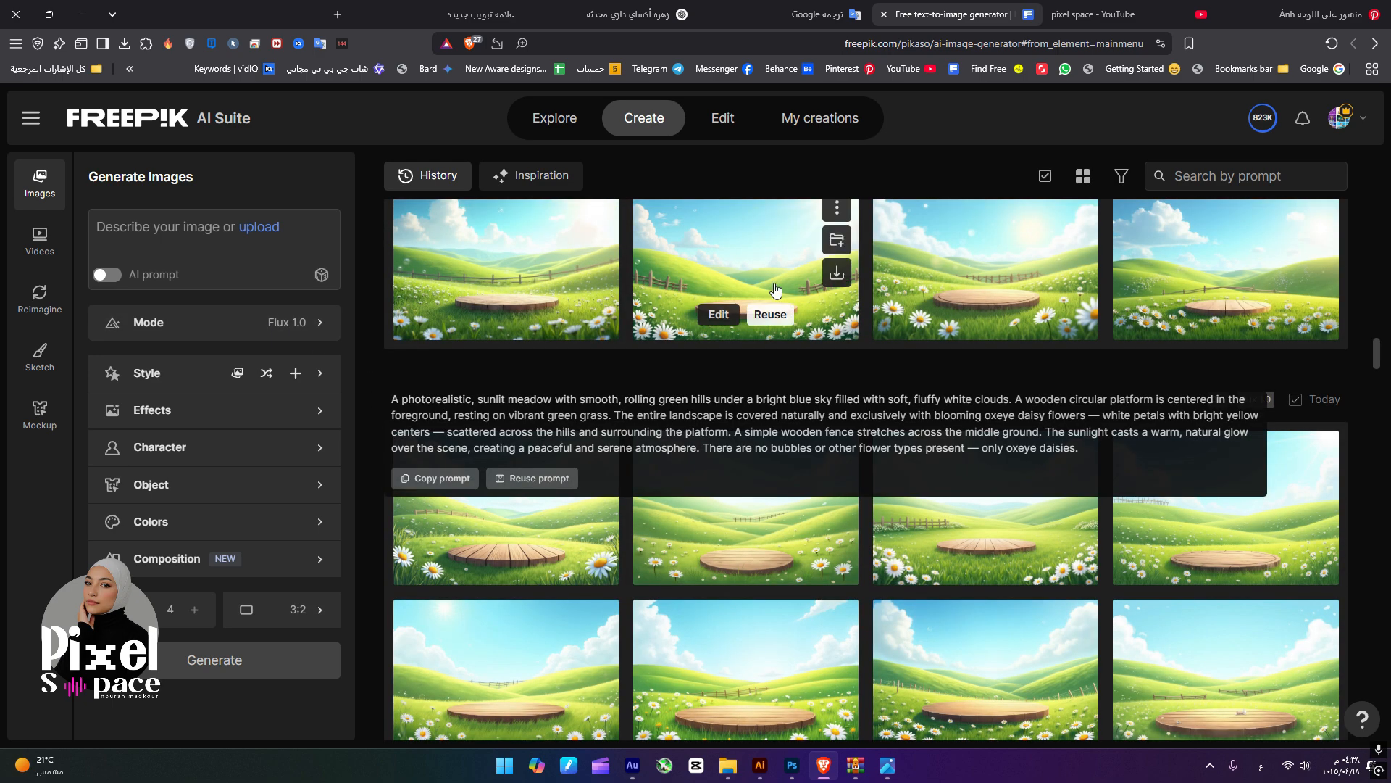
left_click(788, 455)
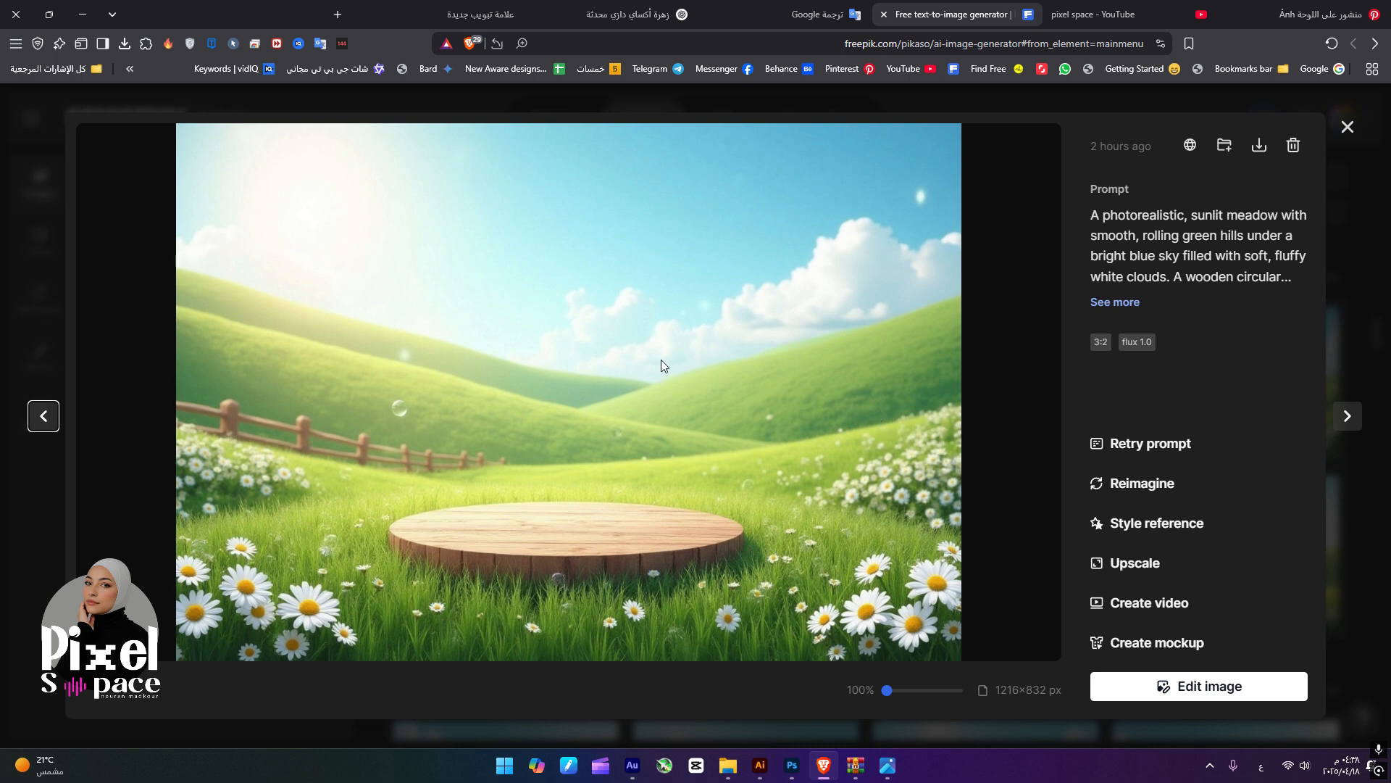
- Switch back to Photoshop and enlarge the meadow to about 2505 by 1713 px, positioned at about X 0 px, Y -113 px
left_click(793, 765)
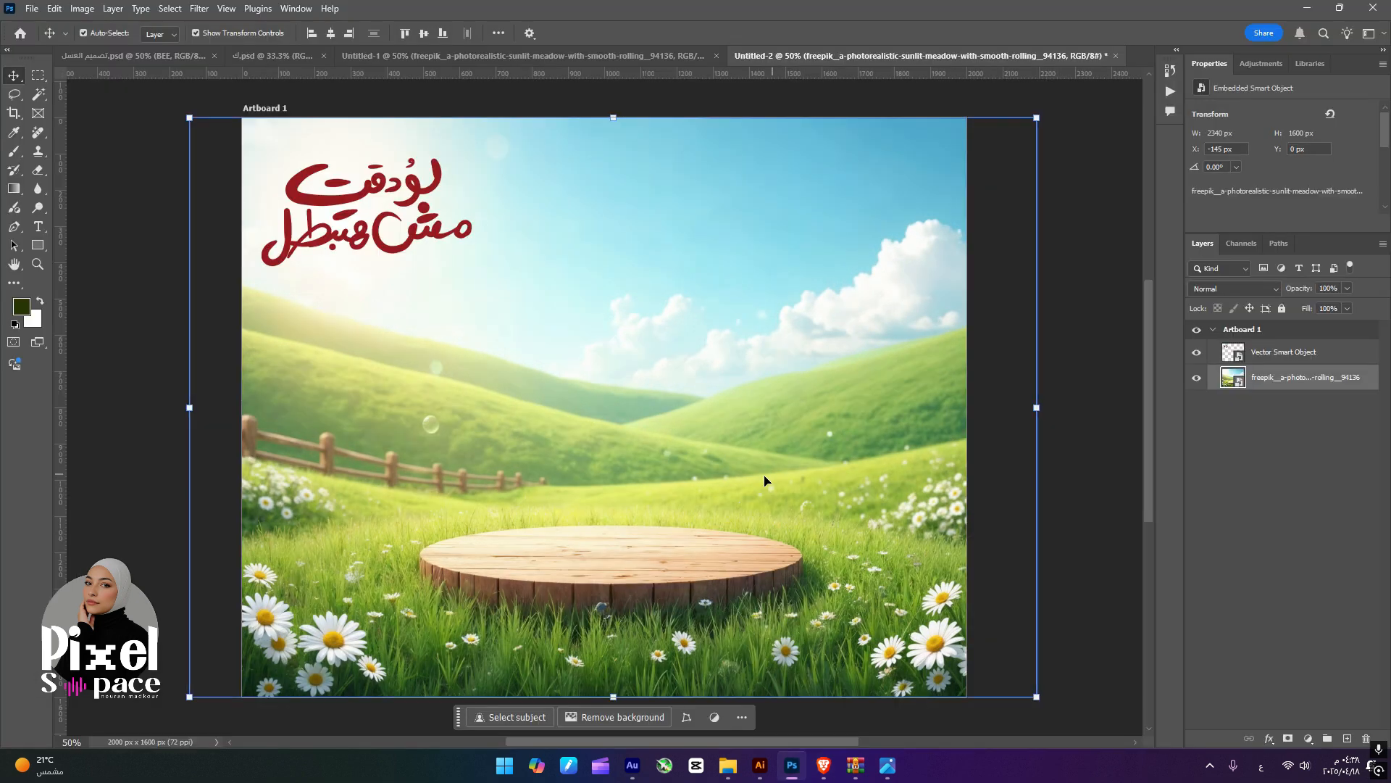
left_click_drag(694, 569, 792, 569)
left_click_drag(302, 408, 240, 408)
left_click_drag(446, 461, 447, 440)
- Copy the honey jar from Untitled-1 into Untitled-2 above the wooden platform
left_click(718, 32)
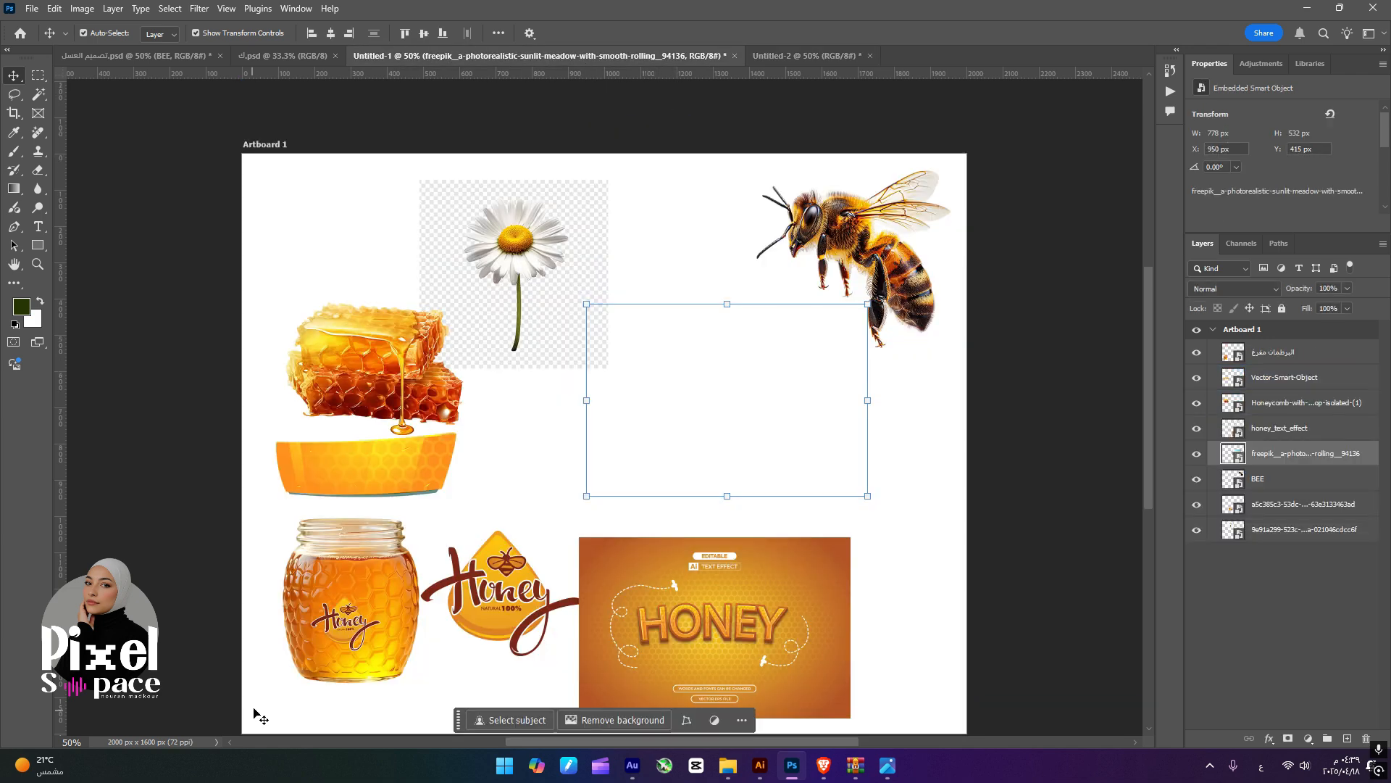
left_click(321, 628)
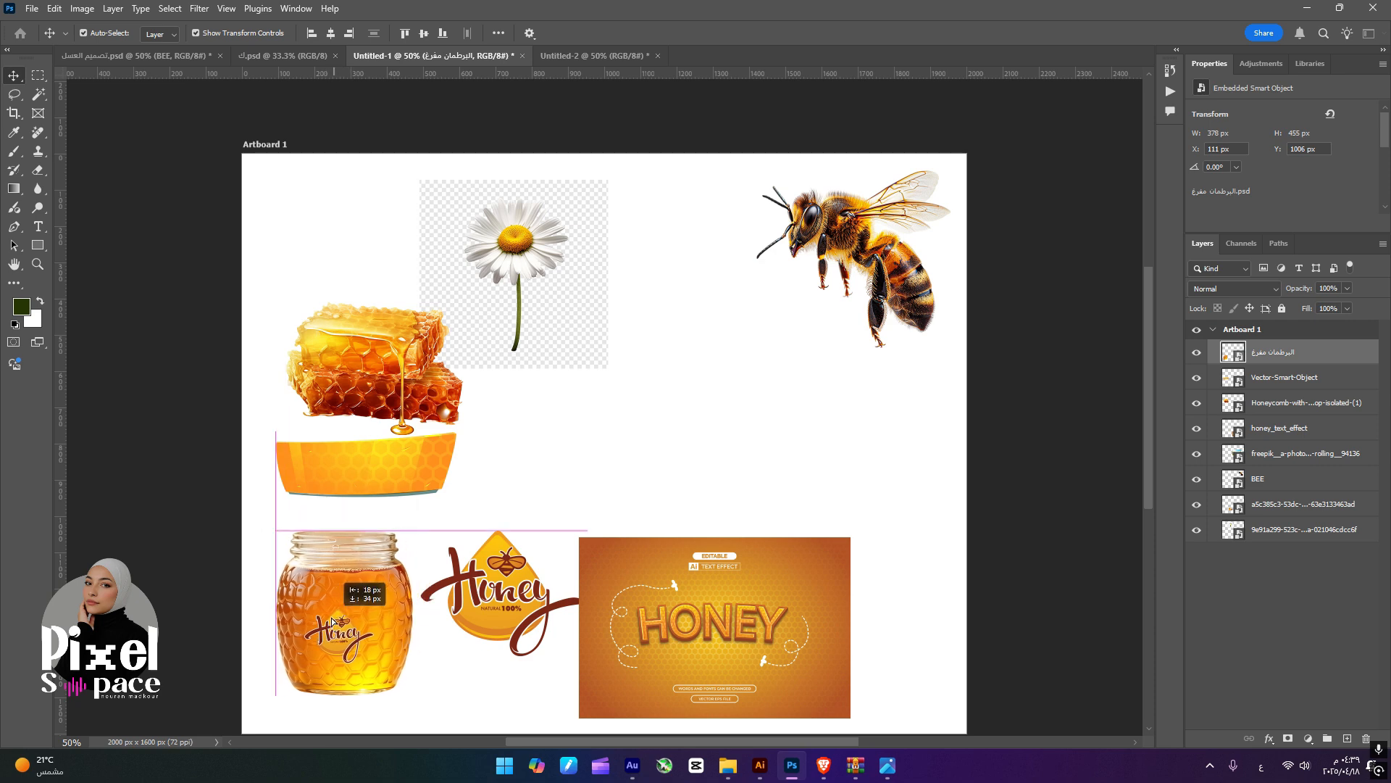
left_click_drag(338, 614, 670, 491)
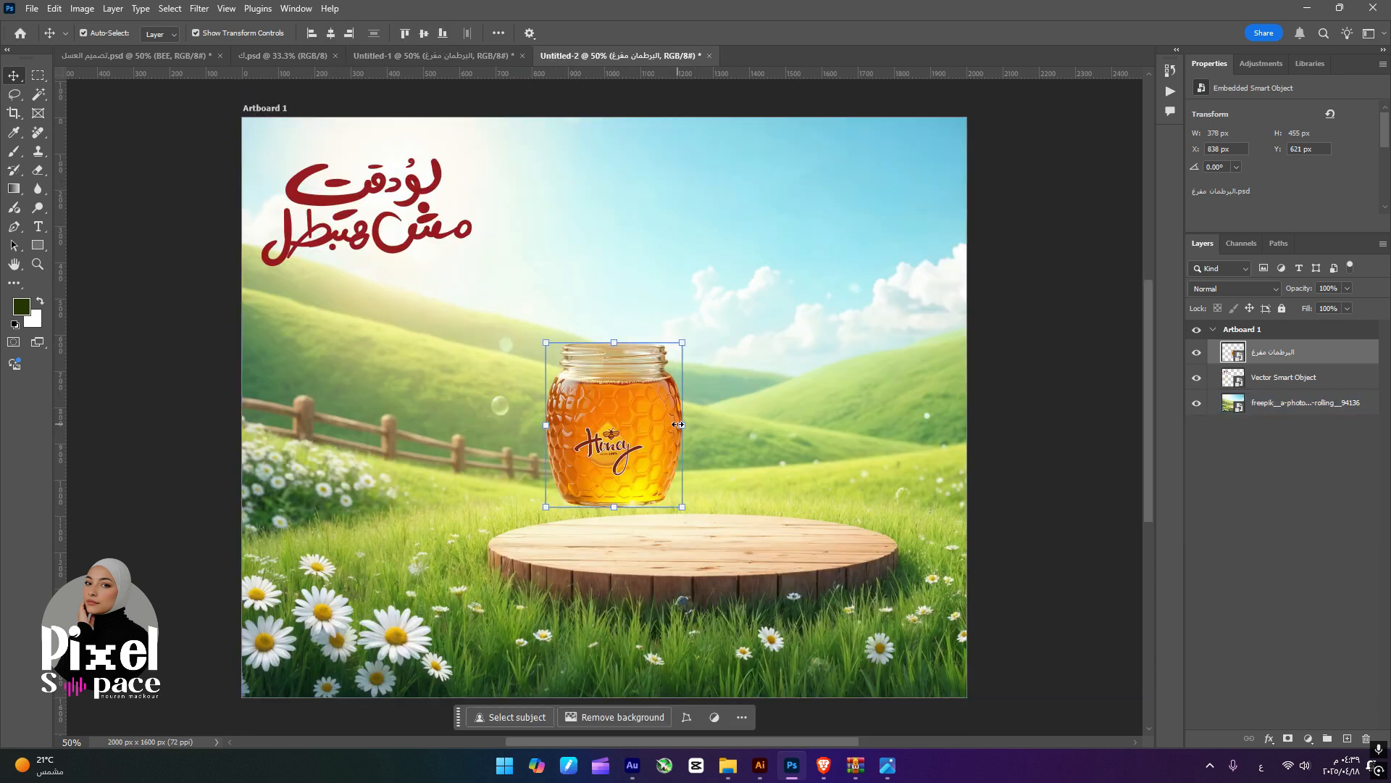
- Scale the jar to about 572 by 690 px and stand it on the wooden platform at about X 967 px, Y 518 px
key("ctrl+t")
left_click_drag(678, 425, 764, 432)
left_click_drag(715, 305, 709, 134)
left_click_drag(692, 222, 734, 415)
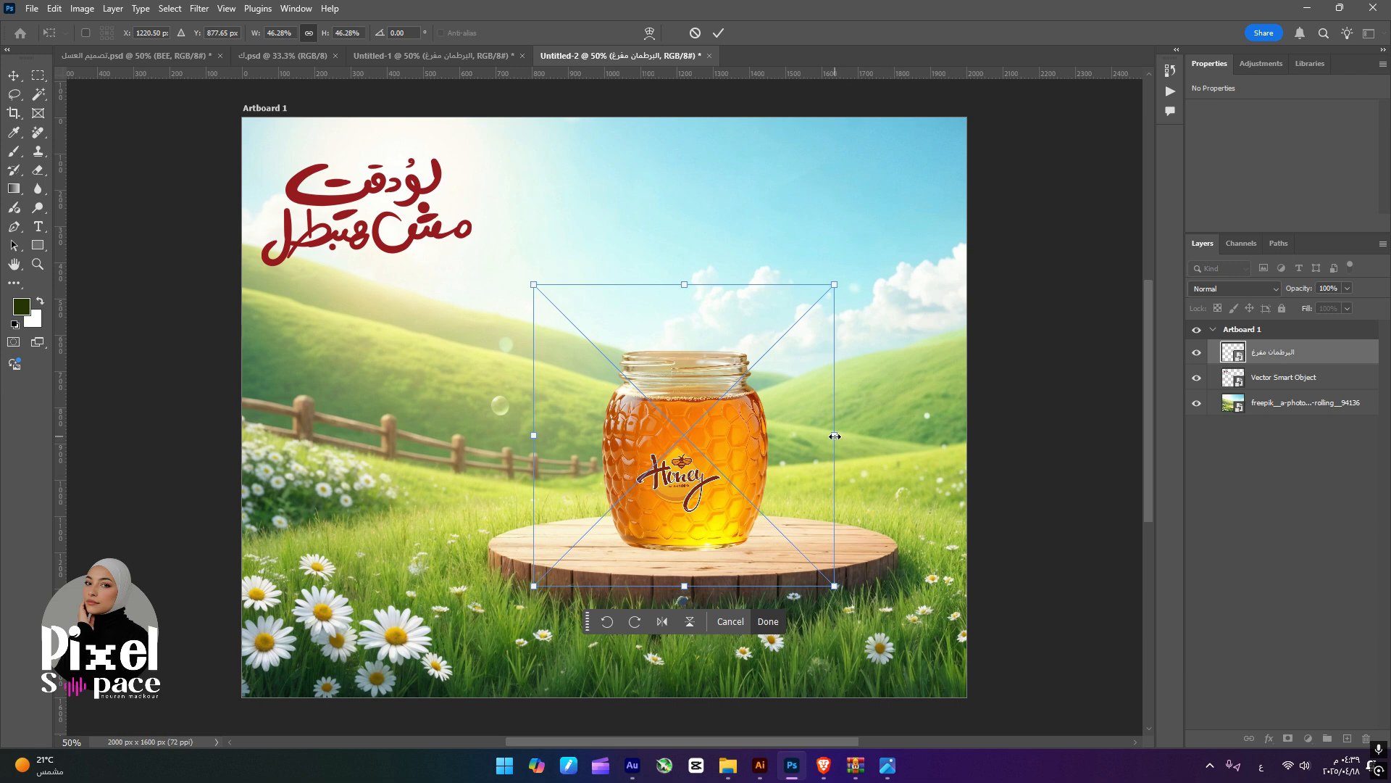
left_click_drag(835, 435, 799, 430)
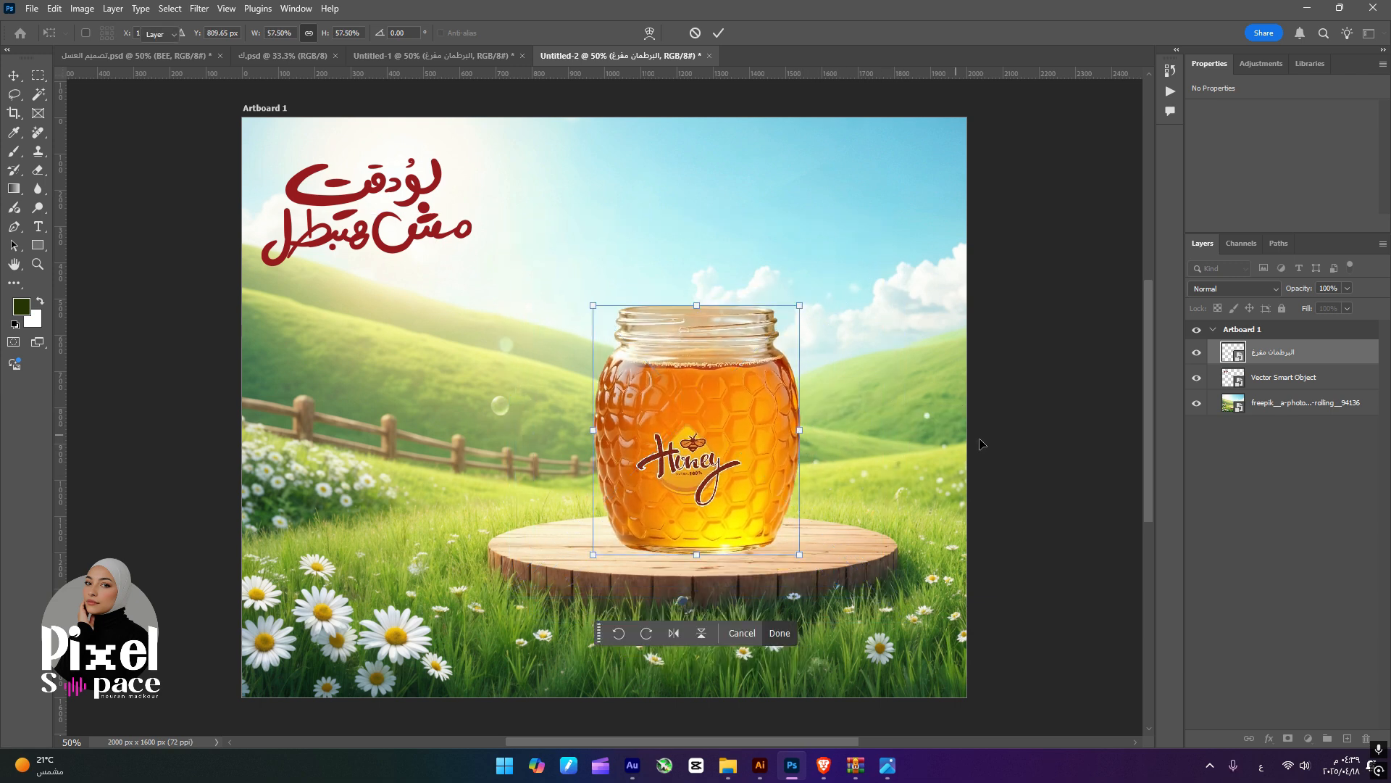
key("Return")
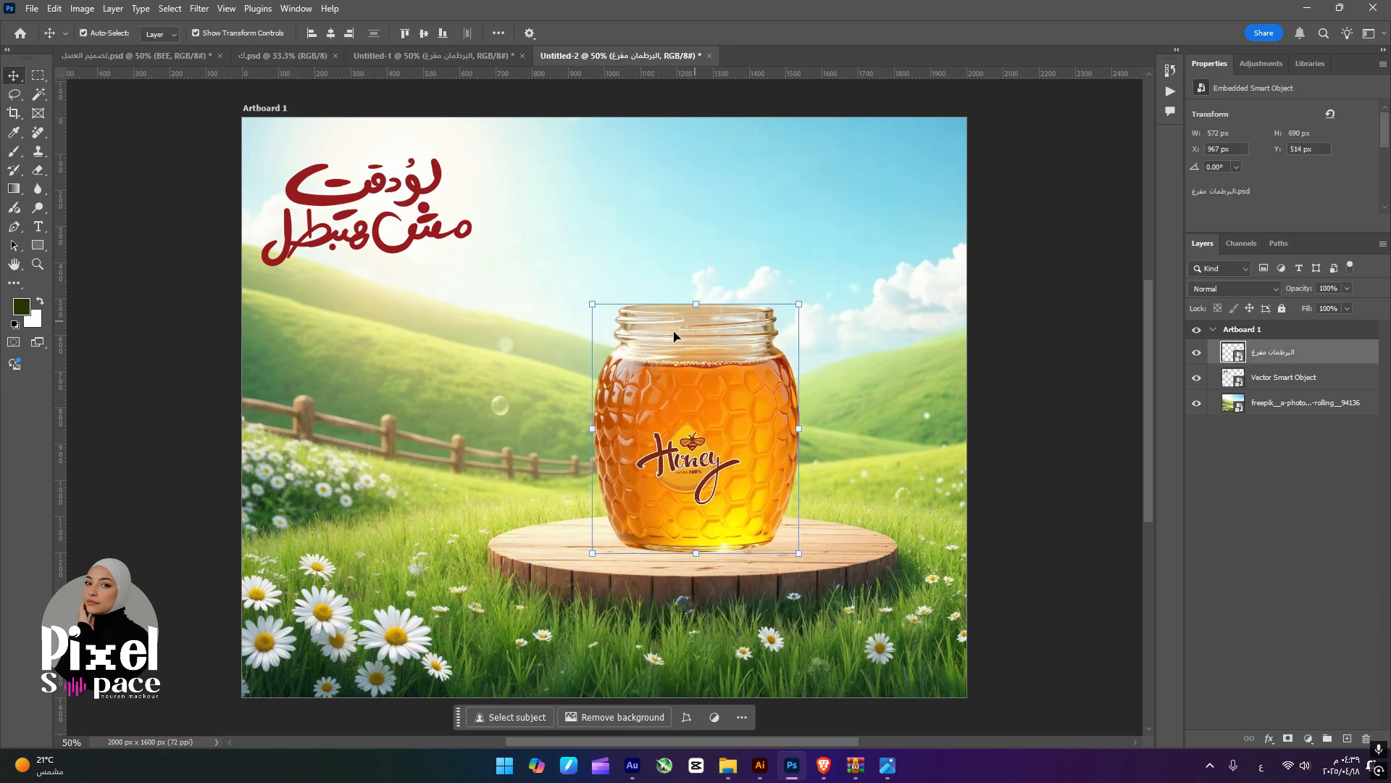
left_click_drag(673, 335, 671, 339)
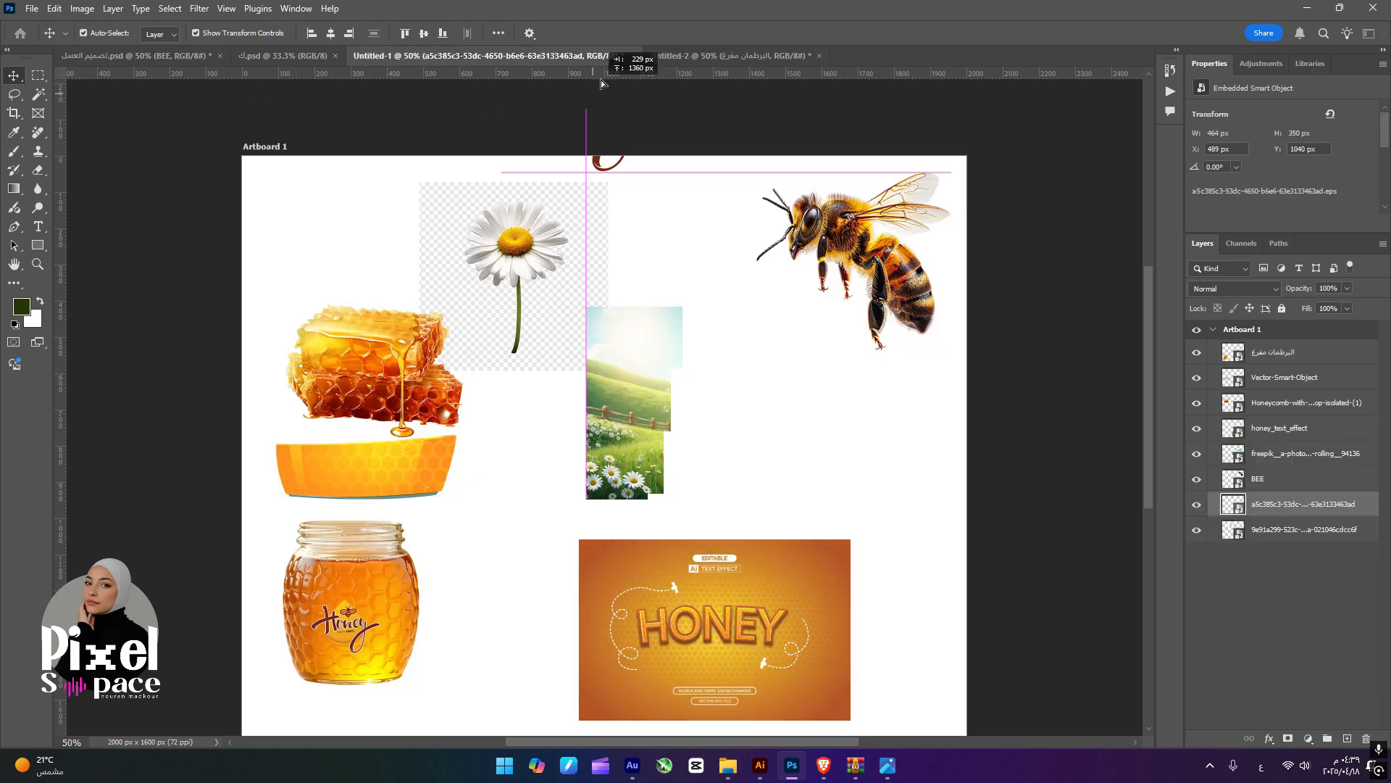
- Try overlaying the separate Honey logo from Untitled-1 on the front of the jar
left_click_drag(601, 82, 670, 430)
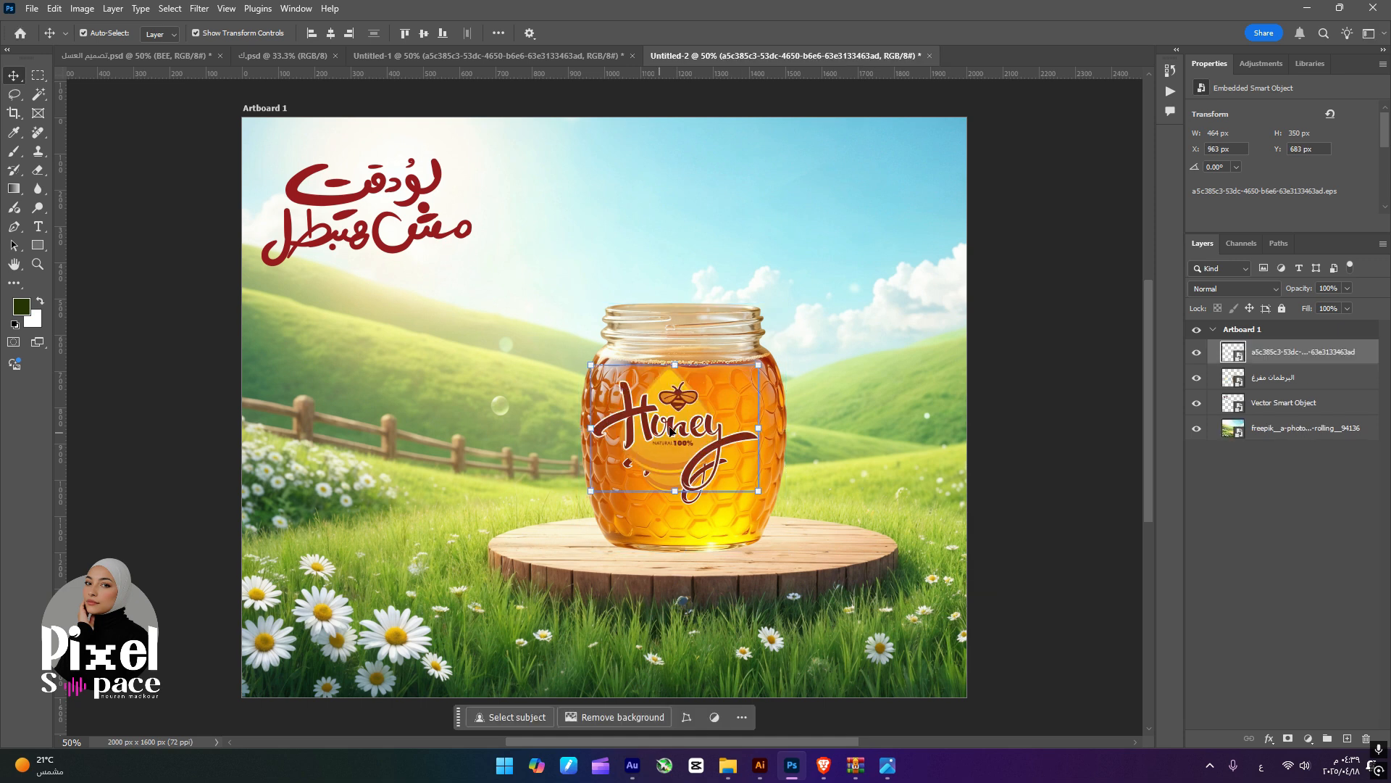
left_click_drag(678, 364, 700, 466)
key("Escape")
key("Delete")
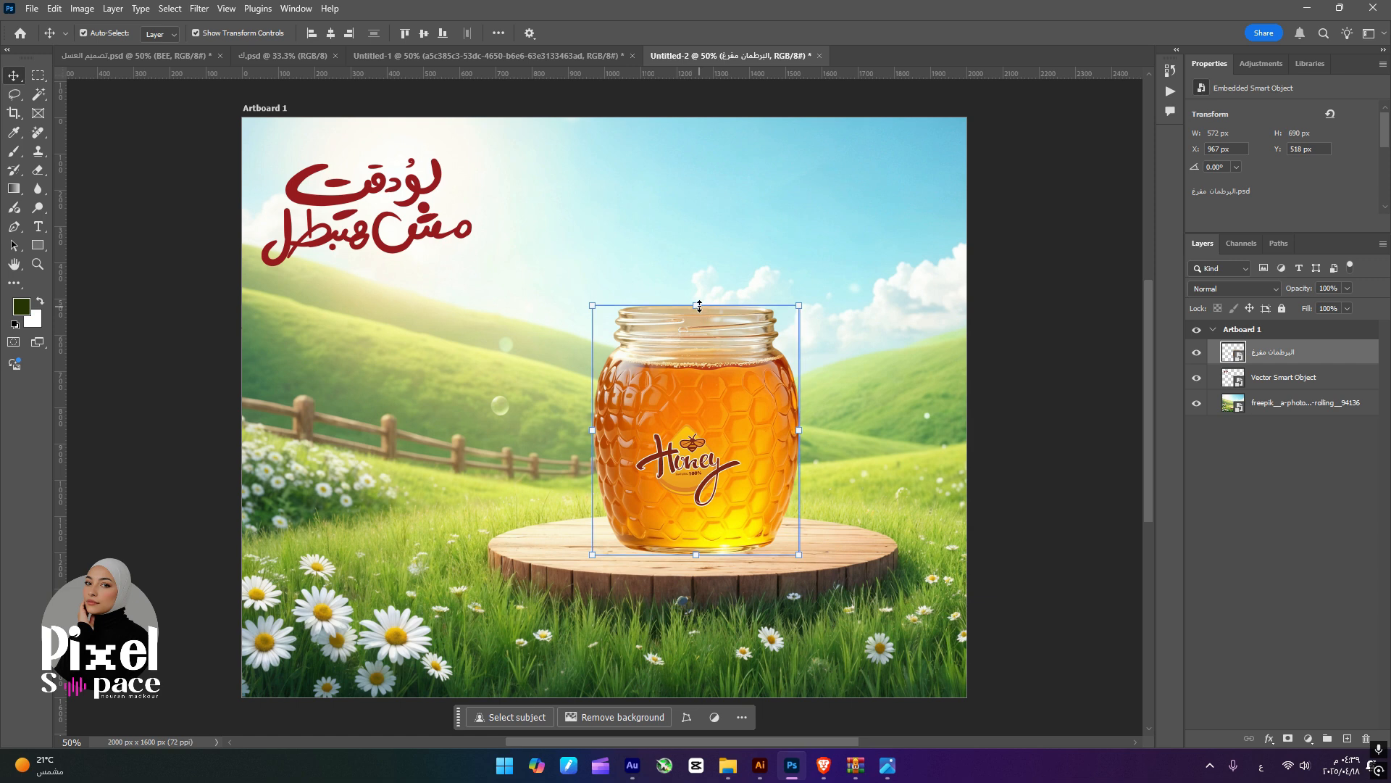
- Enlarge the jar to about 654 by 787 px and center it on the platform at about X 926 px, Y 410 px
mouse_move(699, 306)
left_mouse_down()
mouse_move(701, 250)
mouse_move(700, 315)
left_mouse_up()
left_click_drag(699, 232, 702, 180)
mouse_move(678, 319)
left_mouse_down()
mouse_move(679, 297)
mouse_move(672, 316)
left_mouse_up()
key("Return")
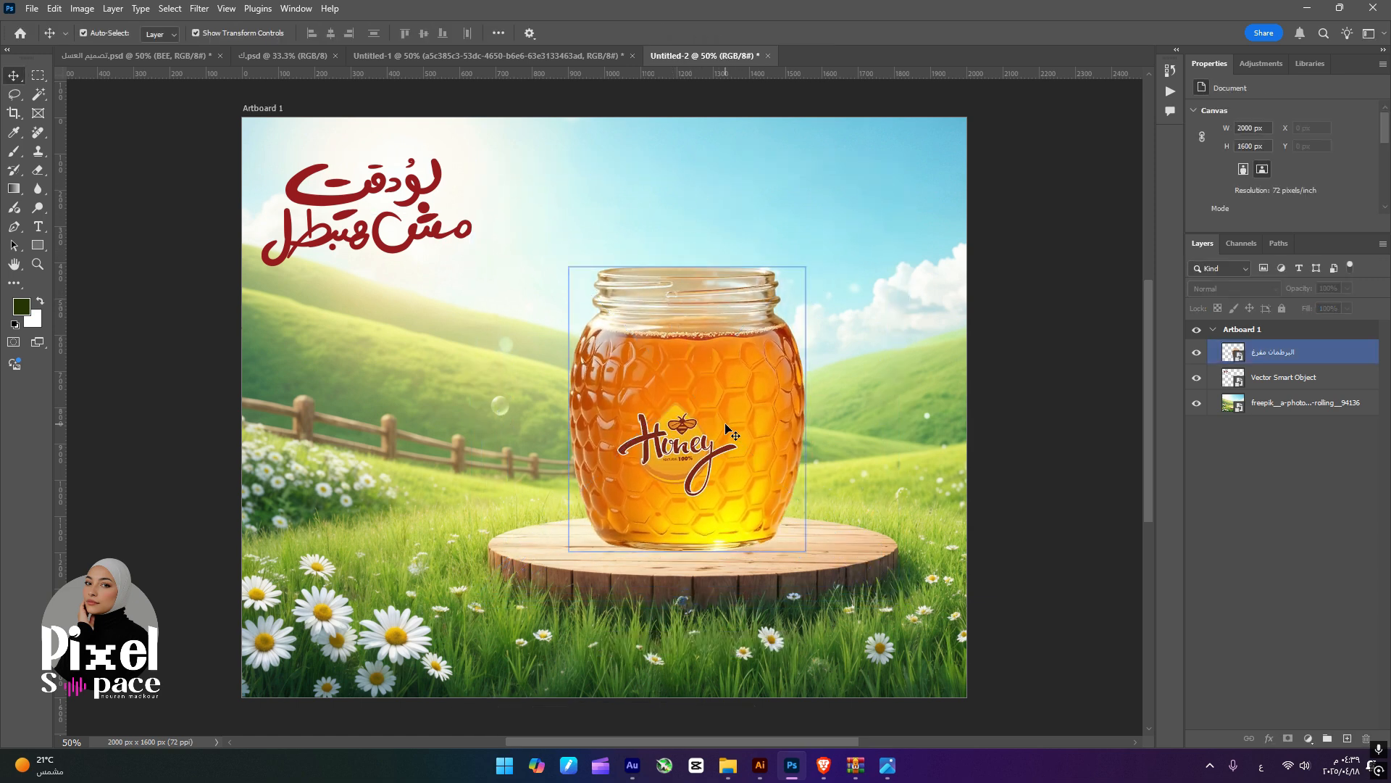
left_click(834, 461)
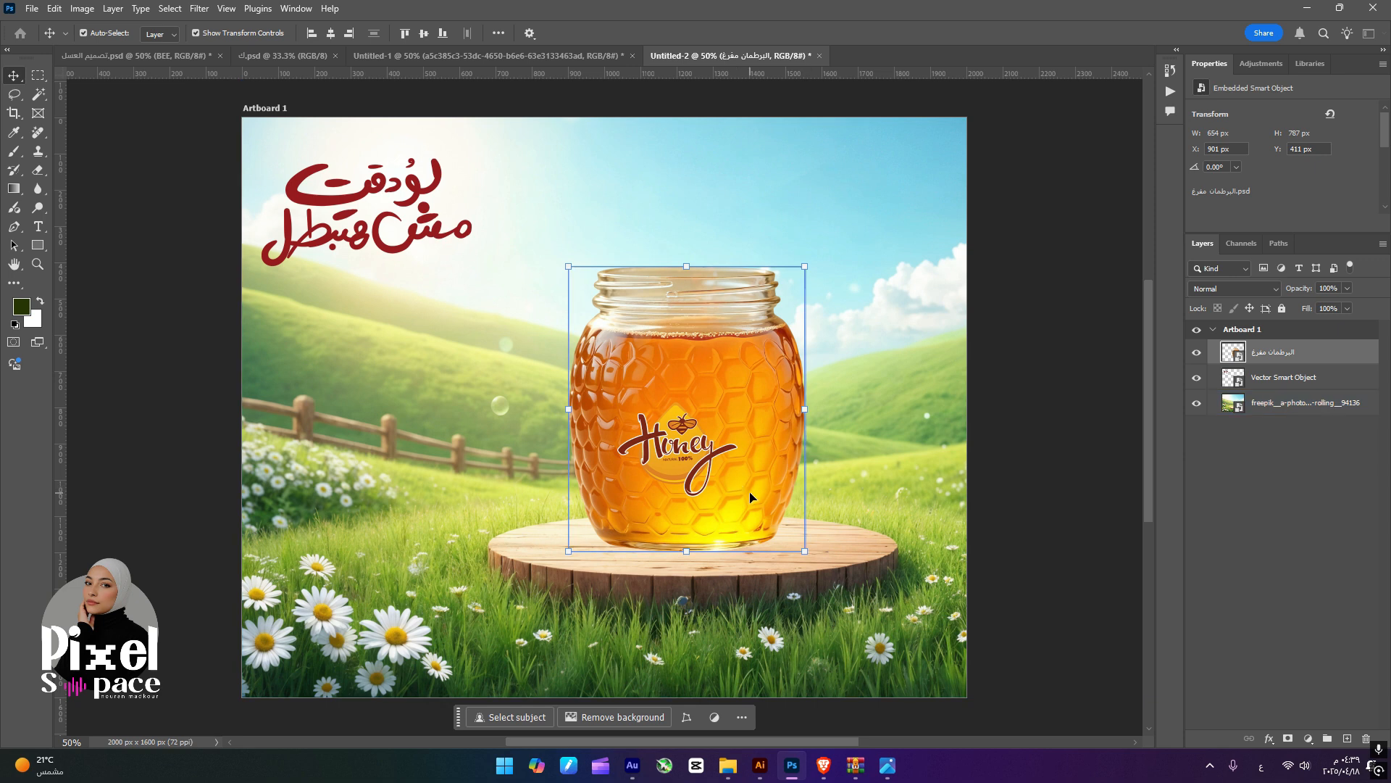
left_click_drag(769, 452, 774, 450)
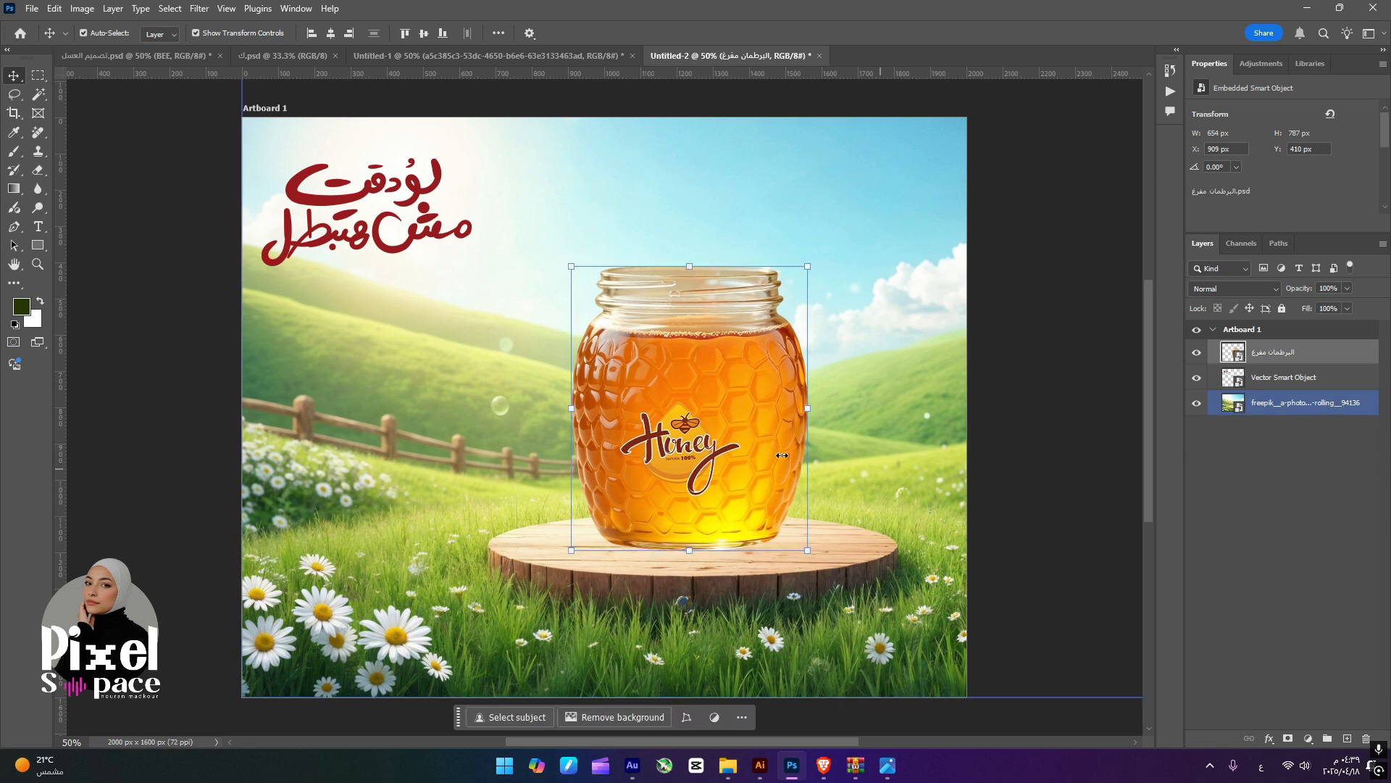
left_click(656, 625)
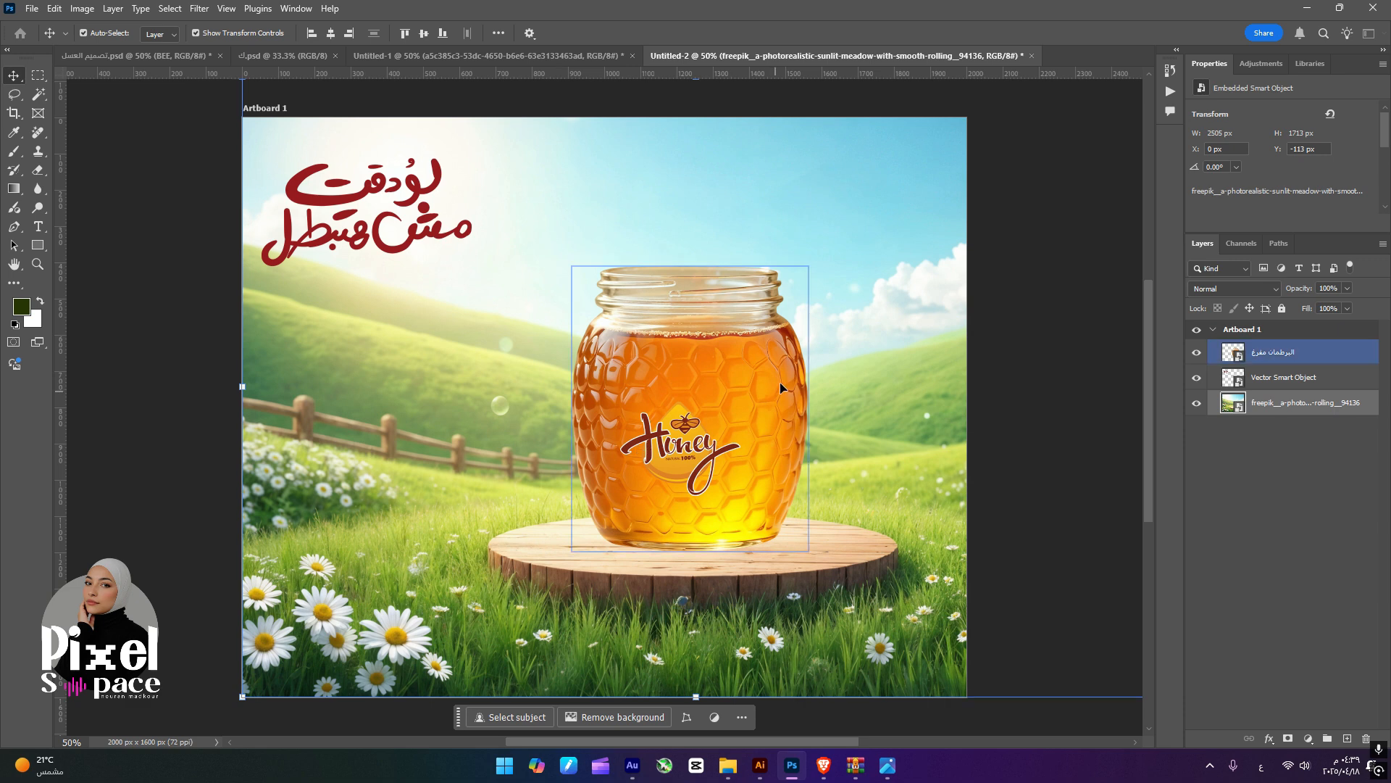
left_click_drag(767, 410, 777, 418)
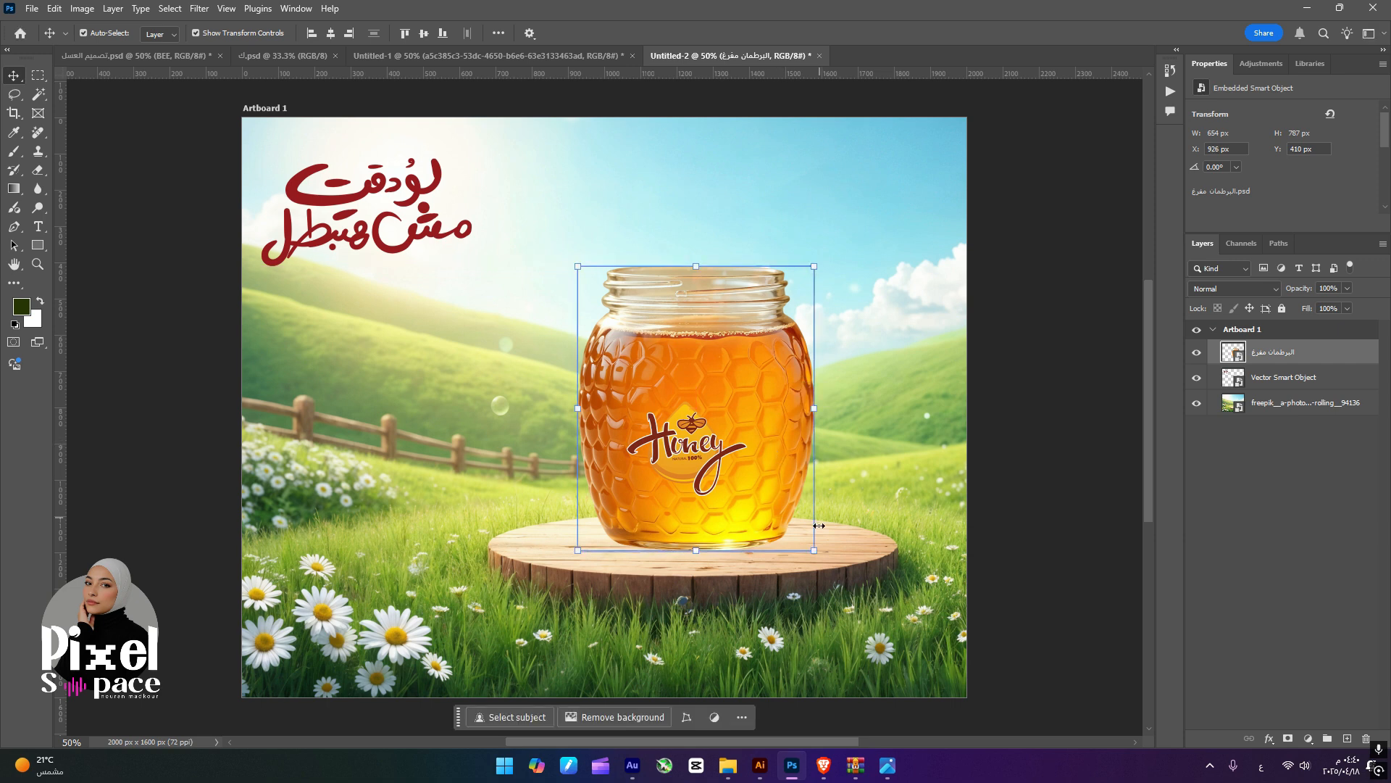
- Open the jar's smart object contents and flip the glass jar layer horizontally
double_click(1230, 355)
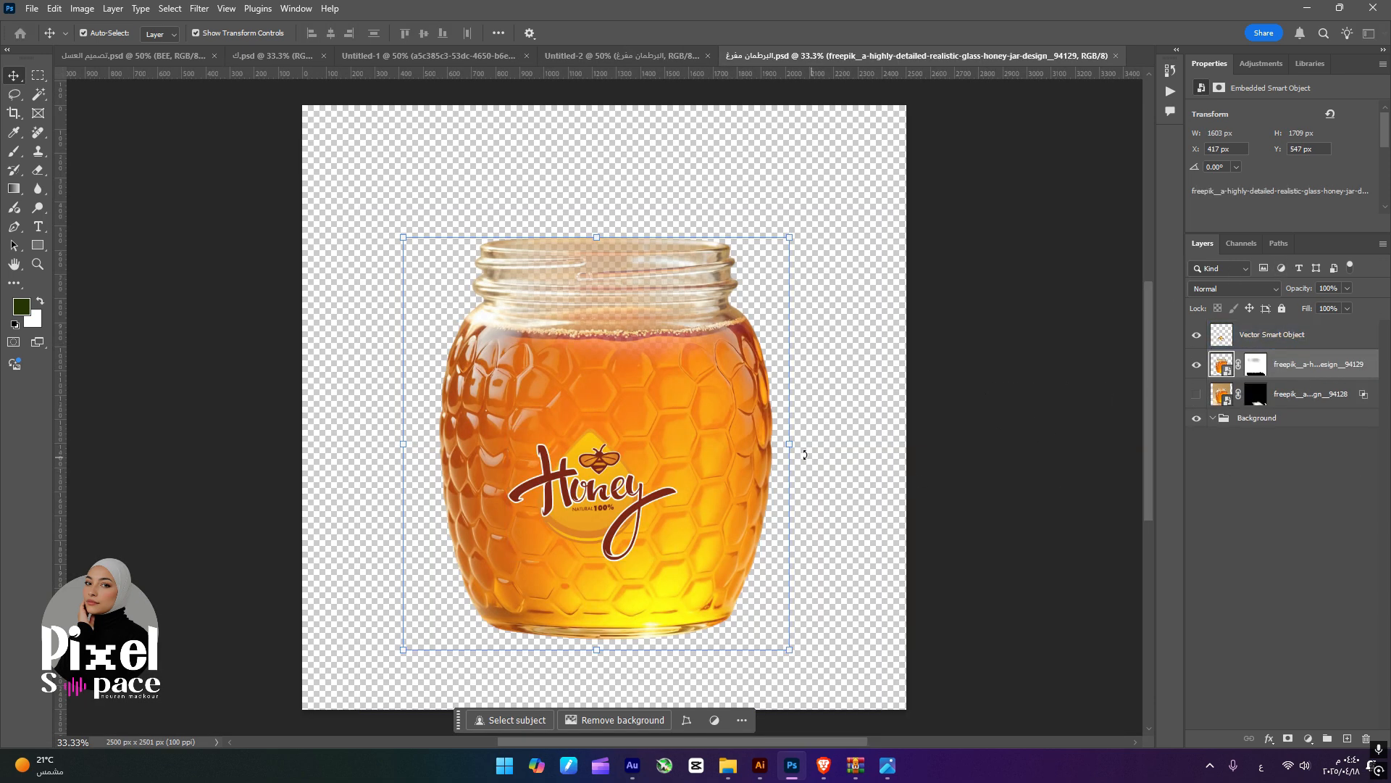
key("ctrl+t")
right_click(753, 439)
left_click(815, 725)
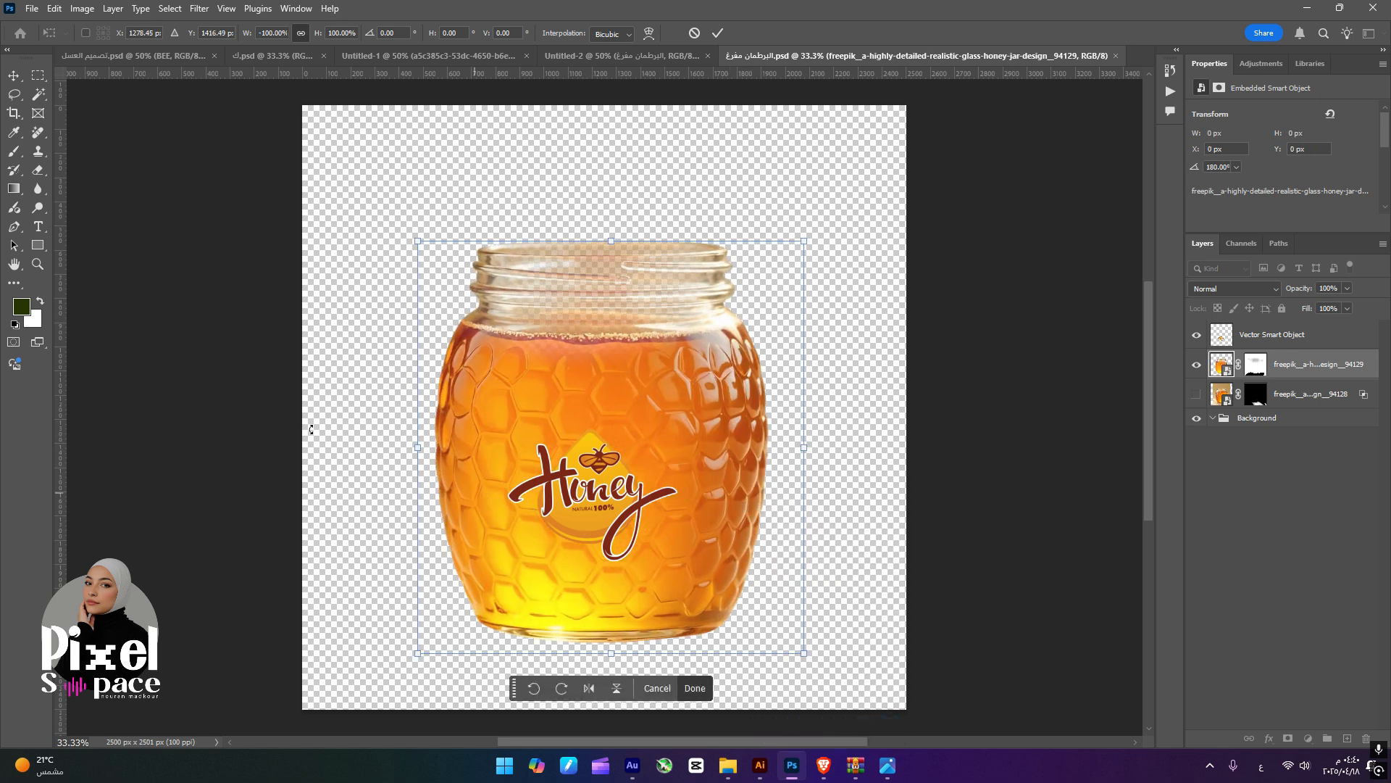
key("Return")
- Recenter the Honey logo on the flipped jar at about X 899 px, Y 1292 px, and save and close the smart object
left_click_drag(582, 494, 593, 478)
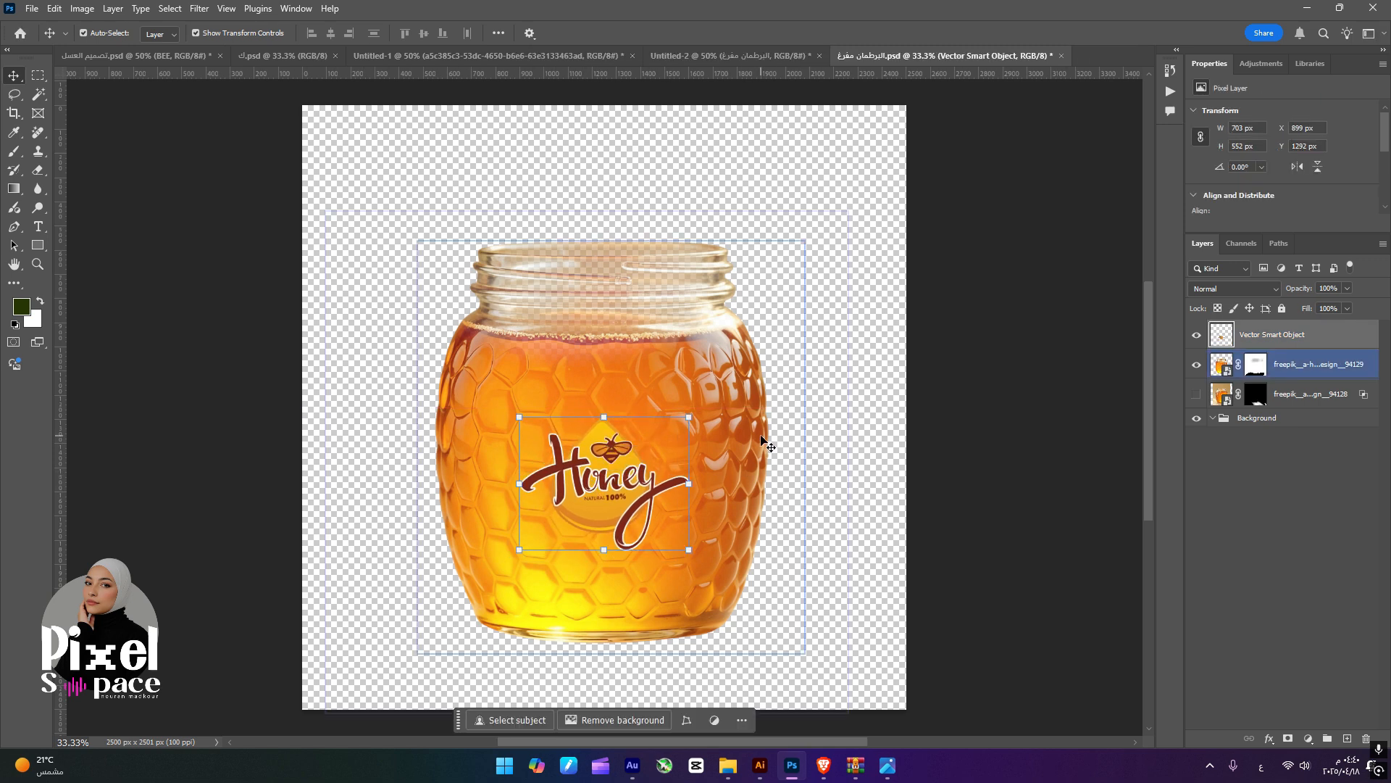
key("ctrl+s")
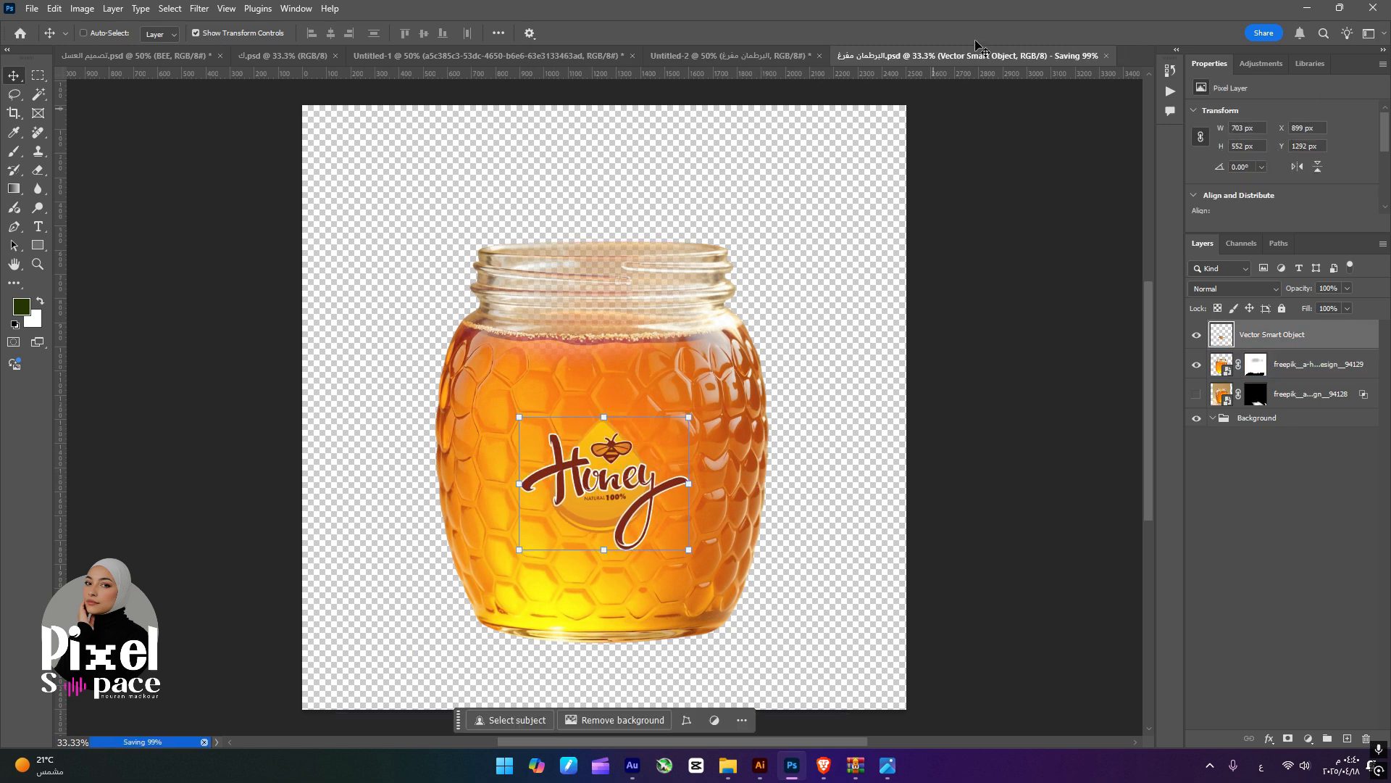
left_click(1056, 56)
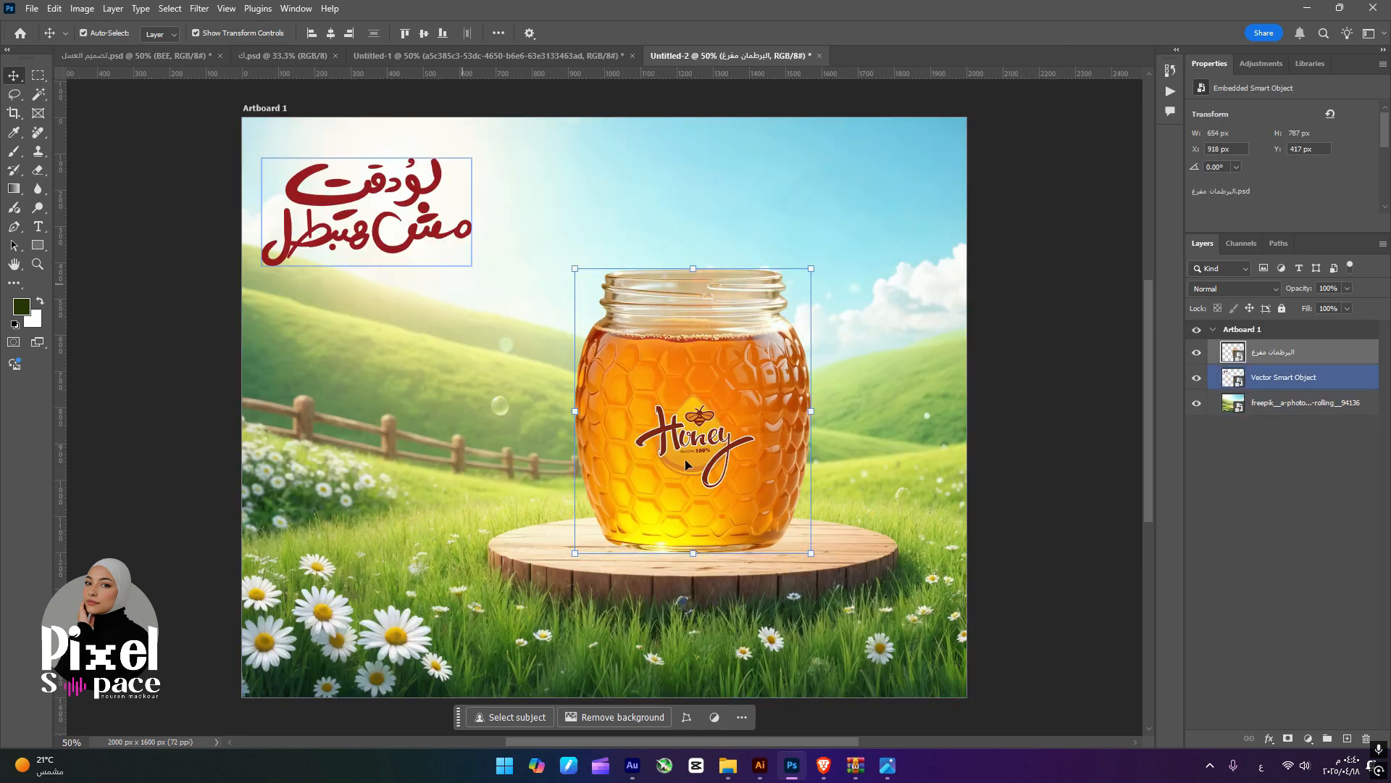
left_click(1065, 494)
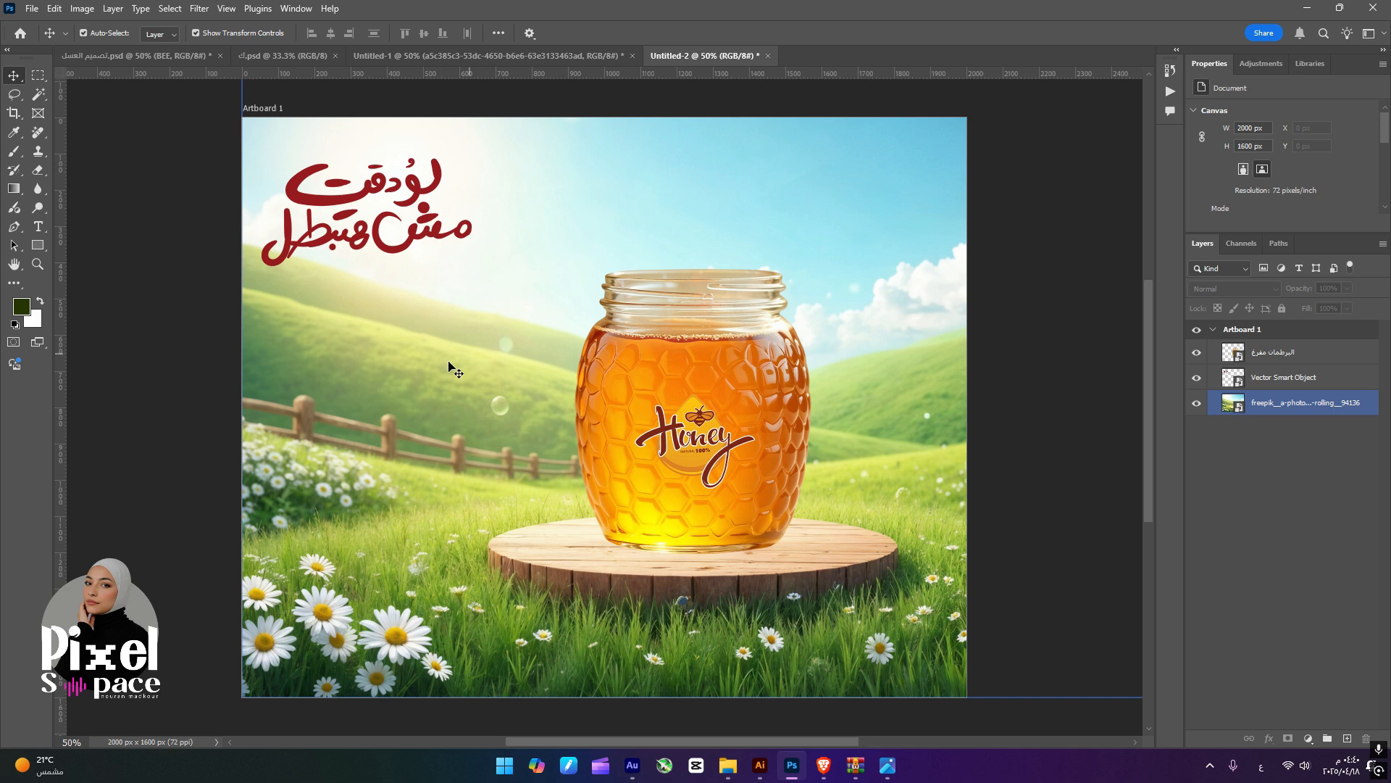
- Add a Curves adjustment layer above the jar and clip it to the jar
left_click(754, 413)
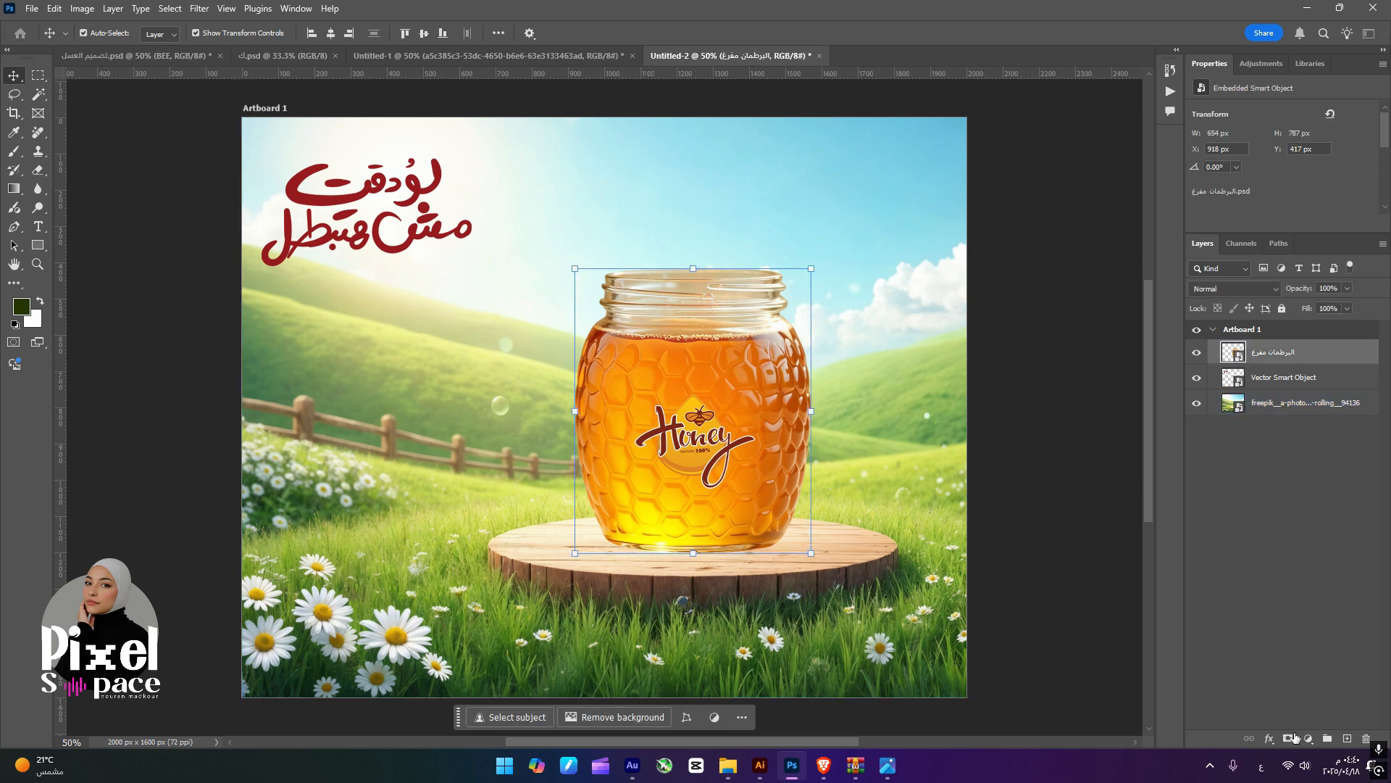
left_click(1308, 744)
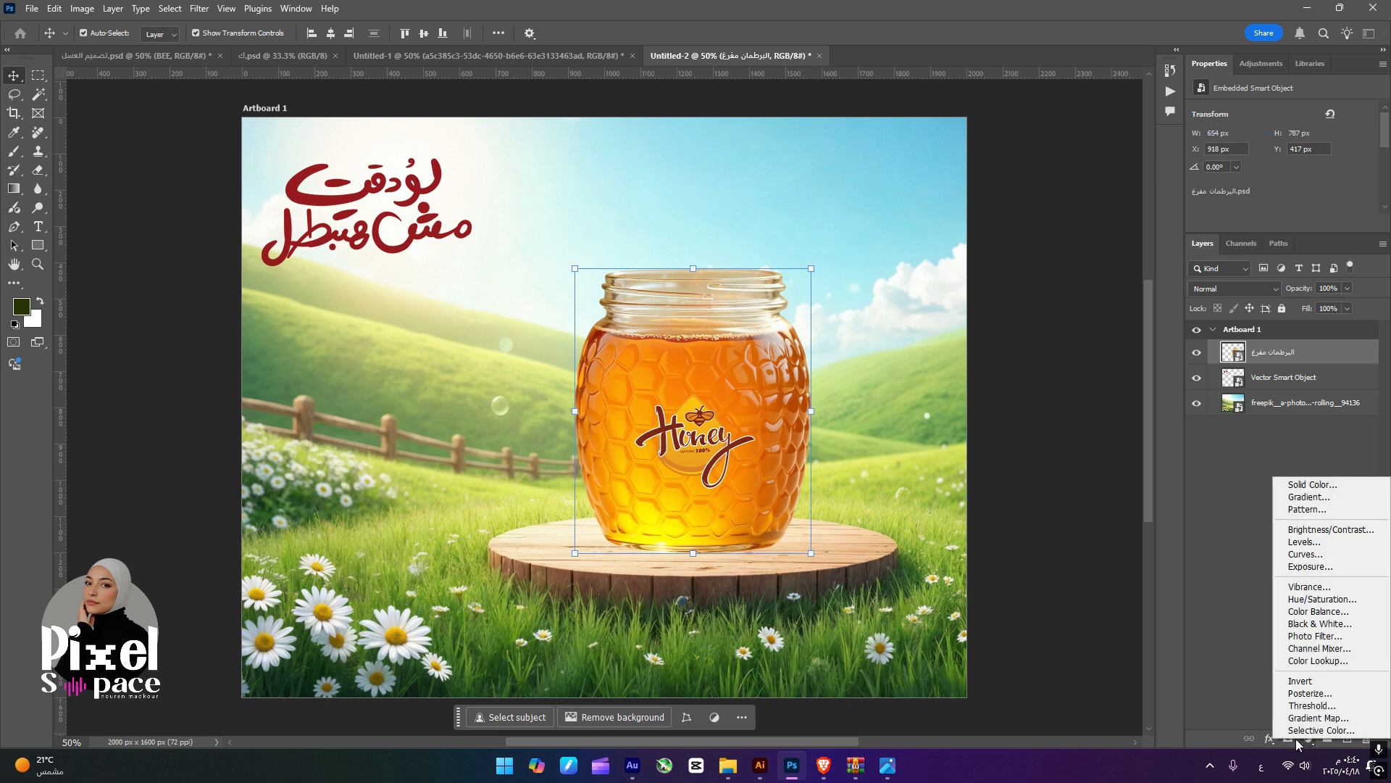
left_click(1217, 740)
left_click(907, 464)
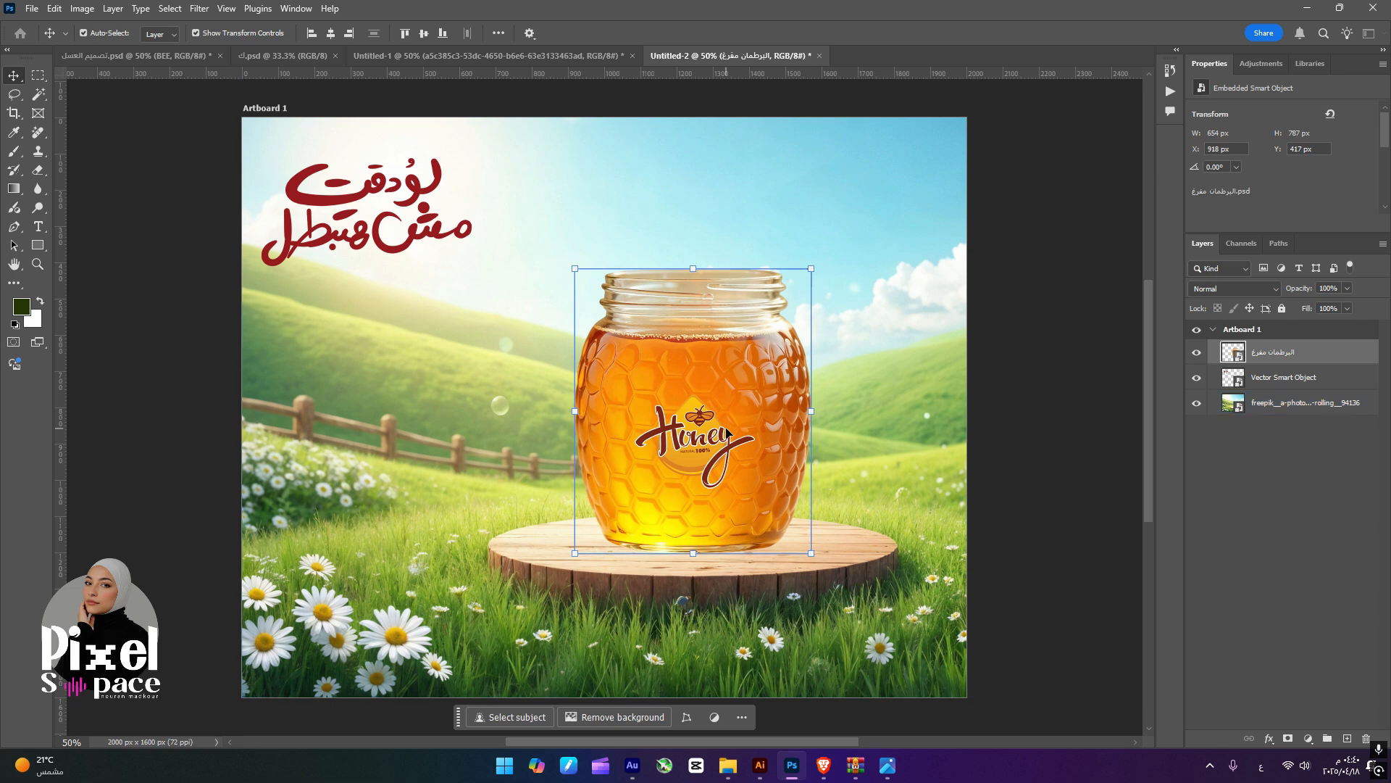
left_click(1310, 740)
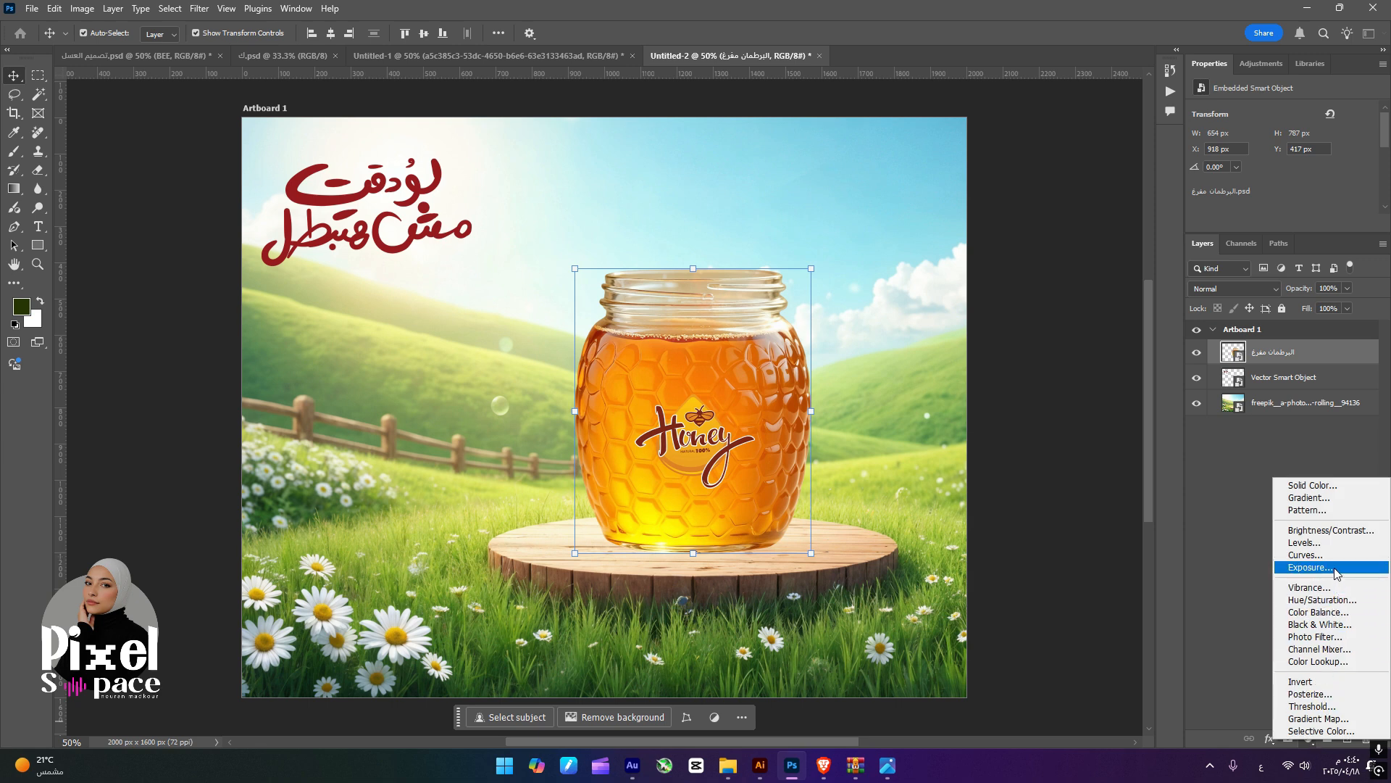
left_click(1240, 739)
left_click(1308, 738)
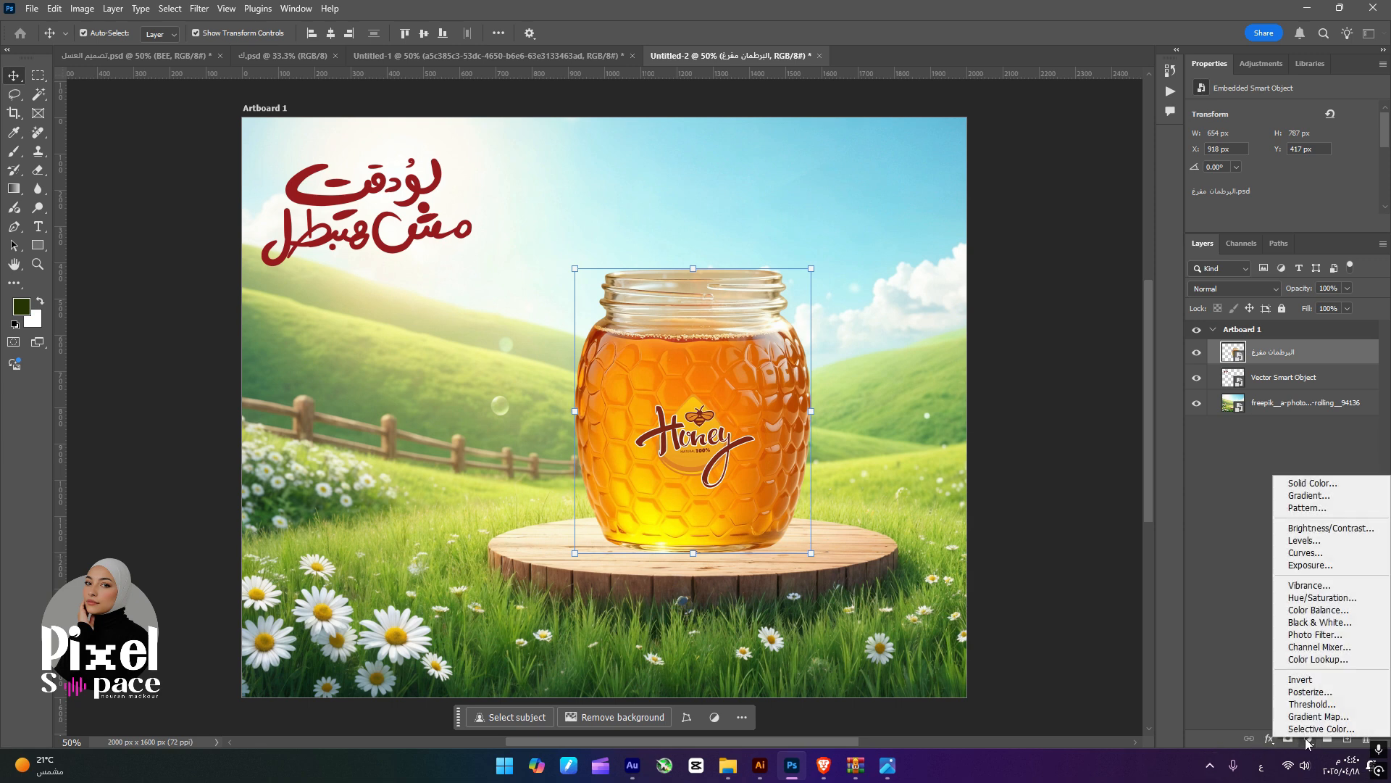
left_click(1346, 550)
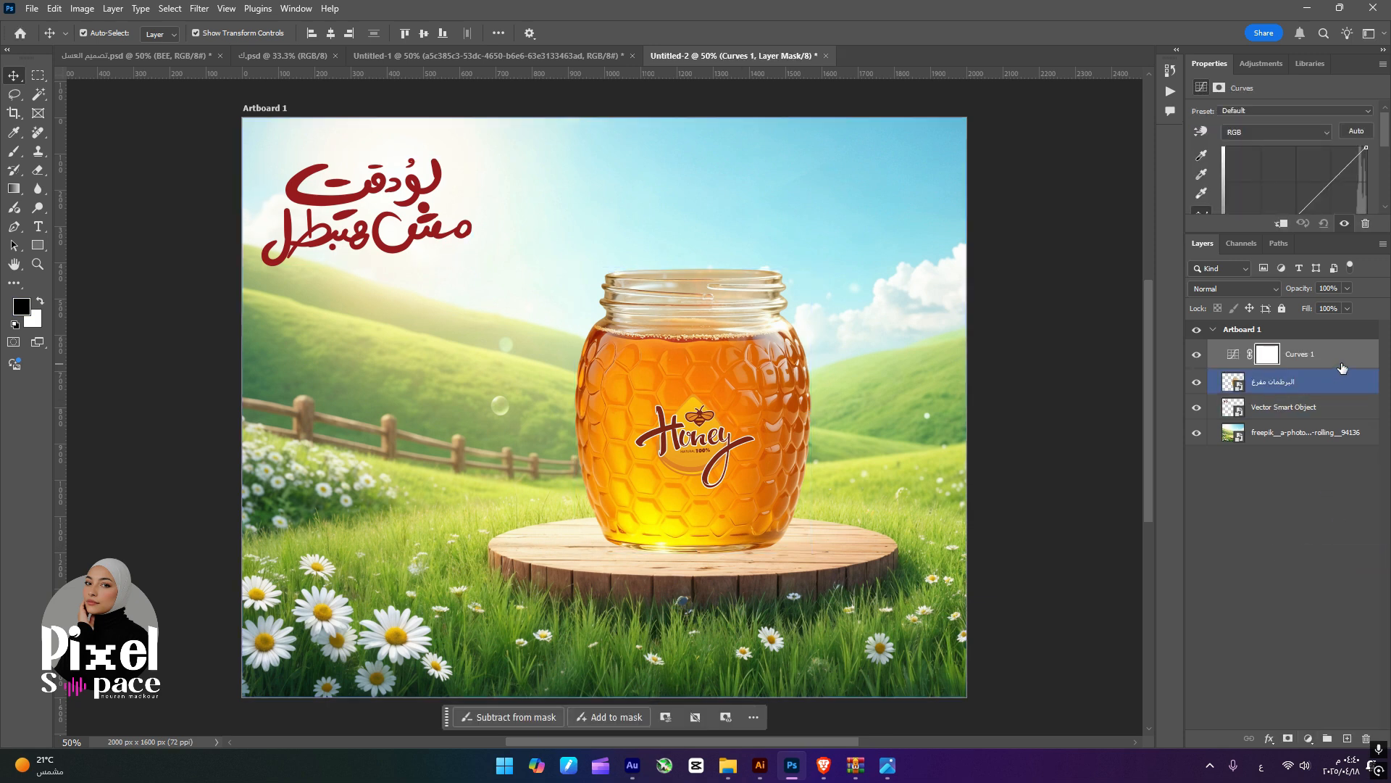
left_click(1282, 224)
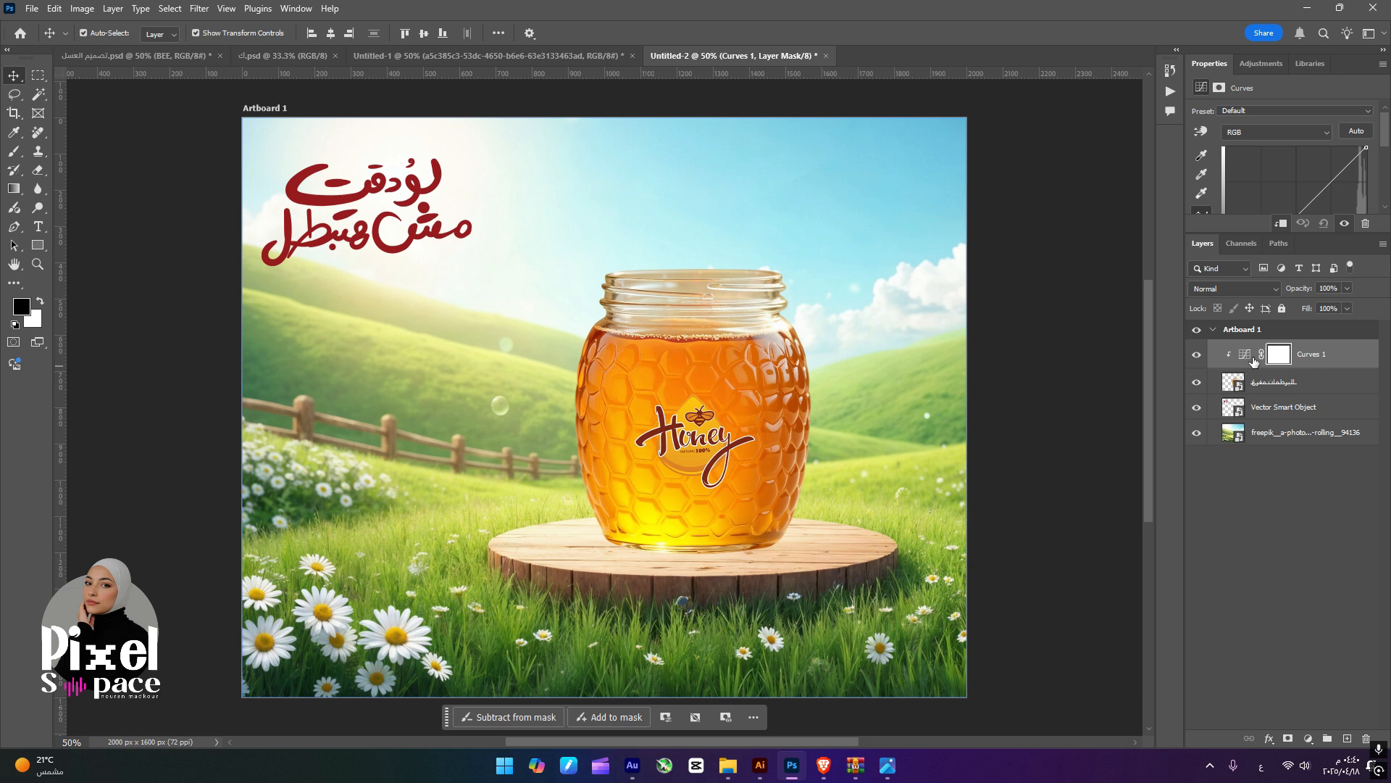
- Rename the Curves adjustment layer to ضل
double_click(1306, 354)
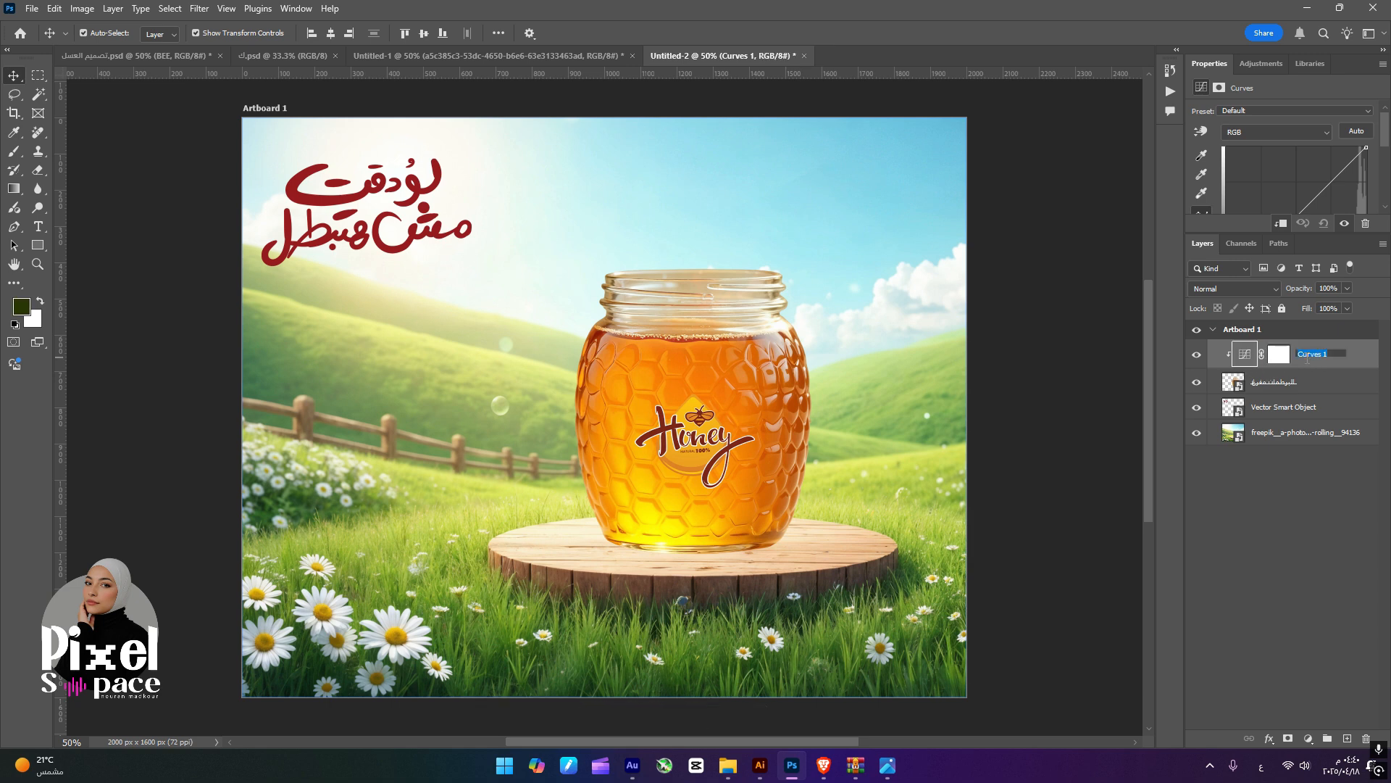
type("ضل")
key("Return")
- Duplicate the ضل Curves layer, place the copy directly above the jar as a clipped layer, and select its mask
left_click_drag(1338, 364, 1349, 737)
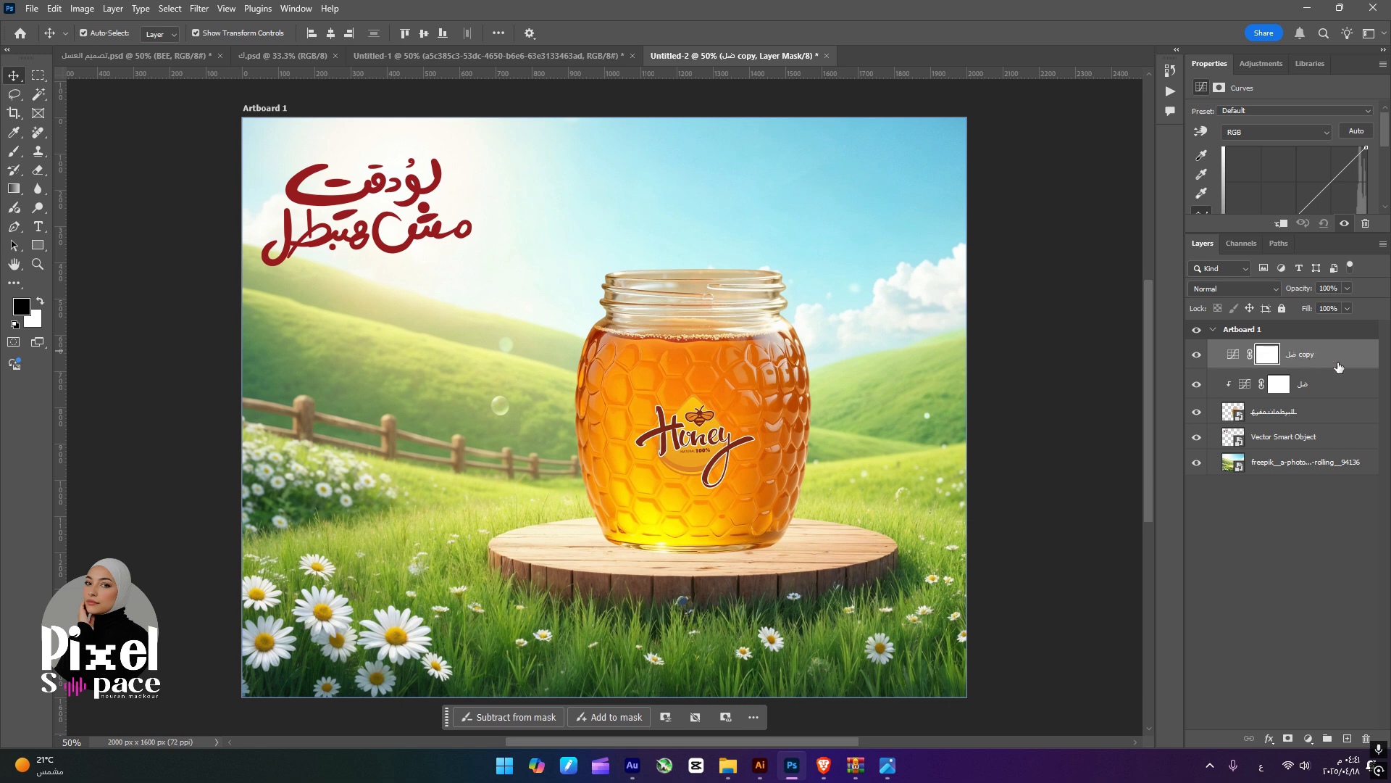
left_click_drag(1339, 367, 1319, 392)
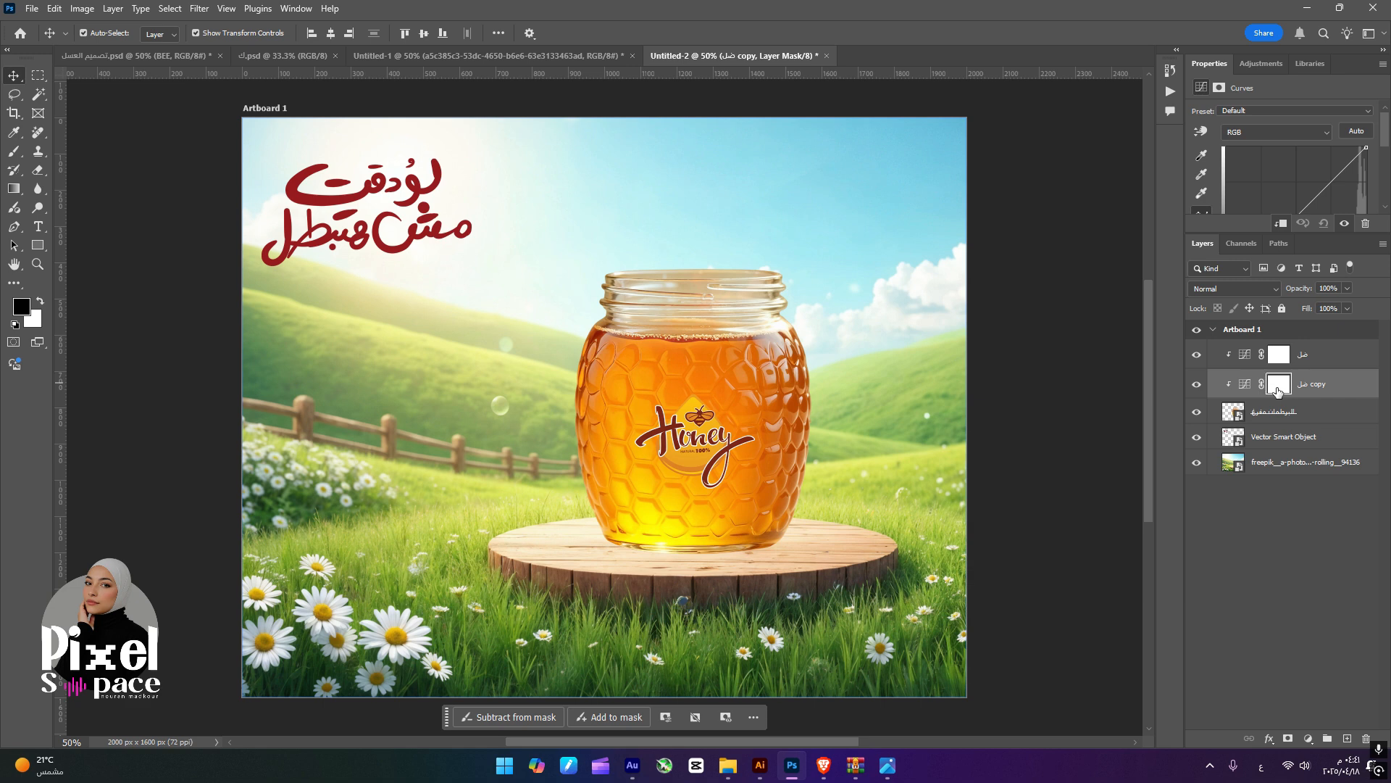
left_click(1278, 392)
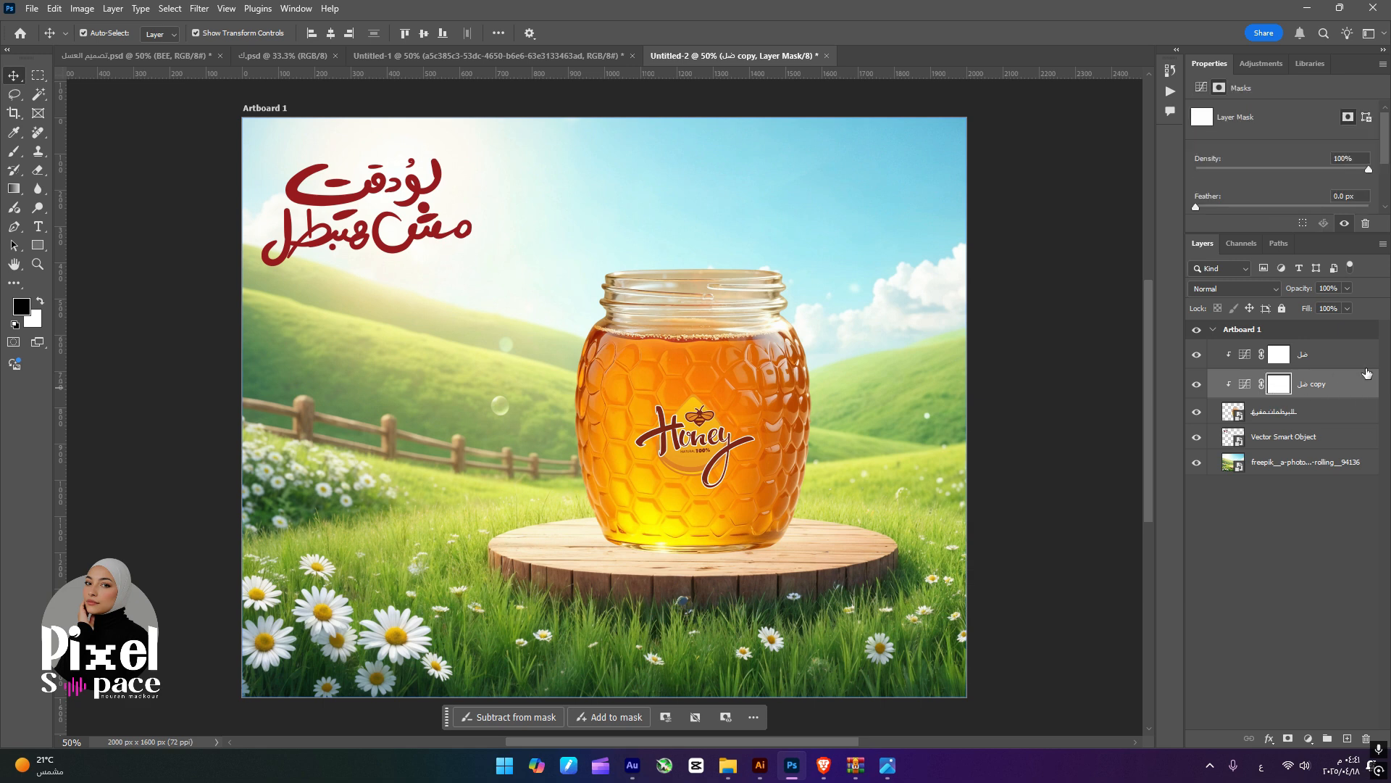
- Pull the ضل copy Curves layer's curve downward to darken the jar, and invert its mask to black
left_click(1256, 384)
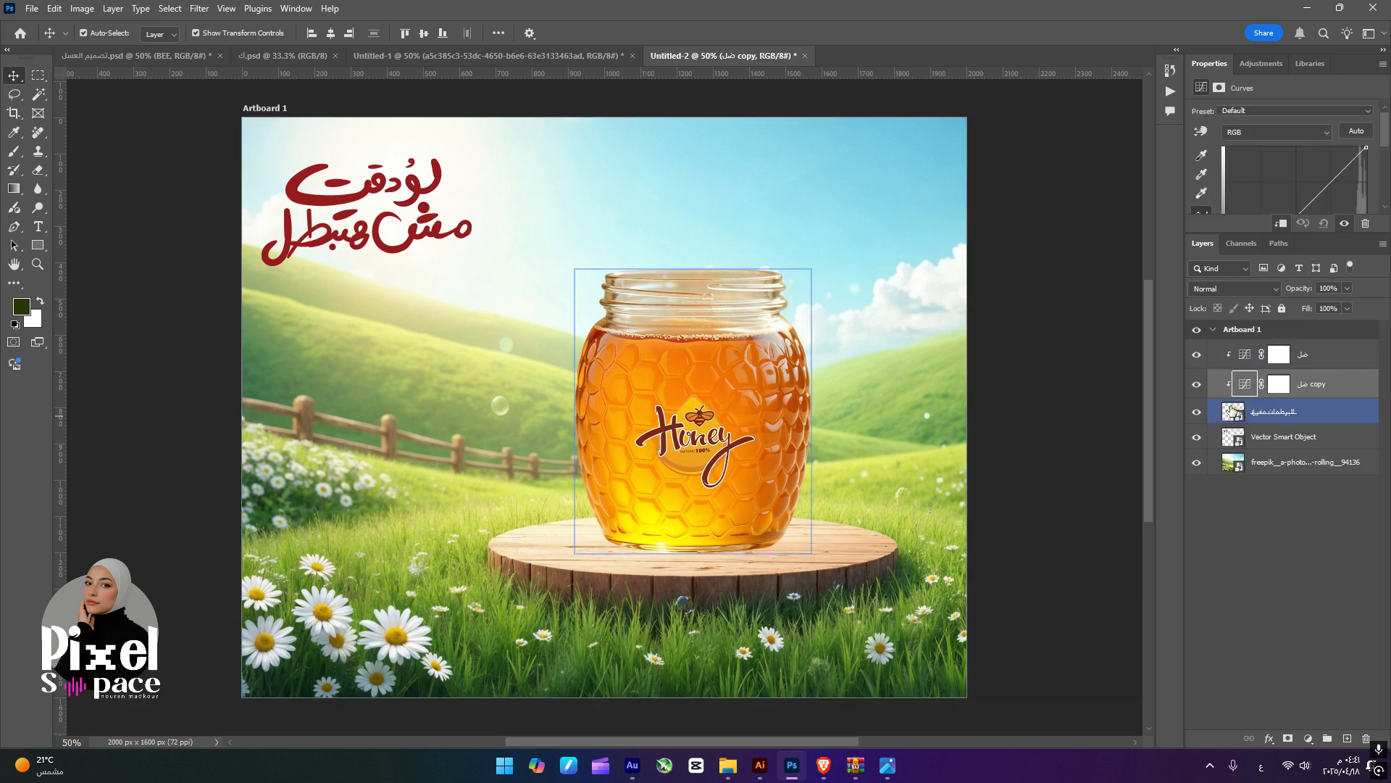
left_click_drag(1330, 191, 1341, 154)
scroll(1328, 162, "down", 2)
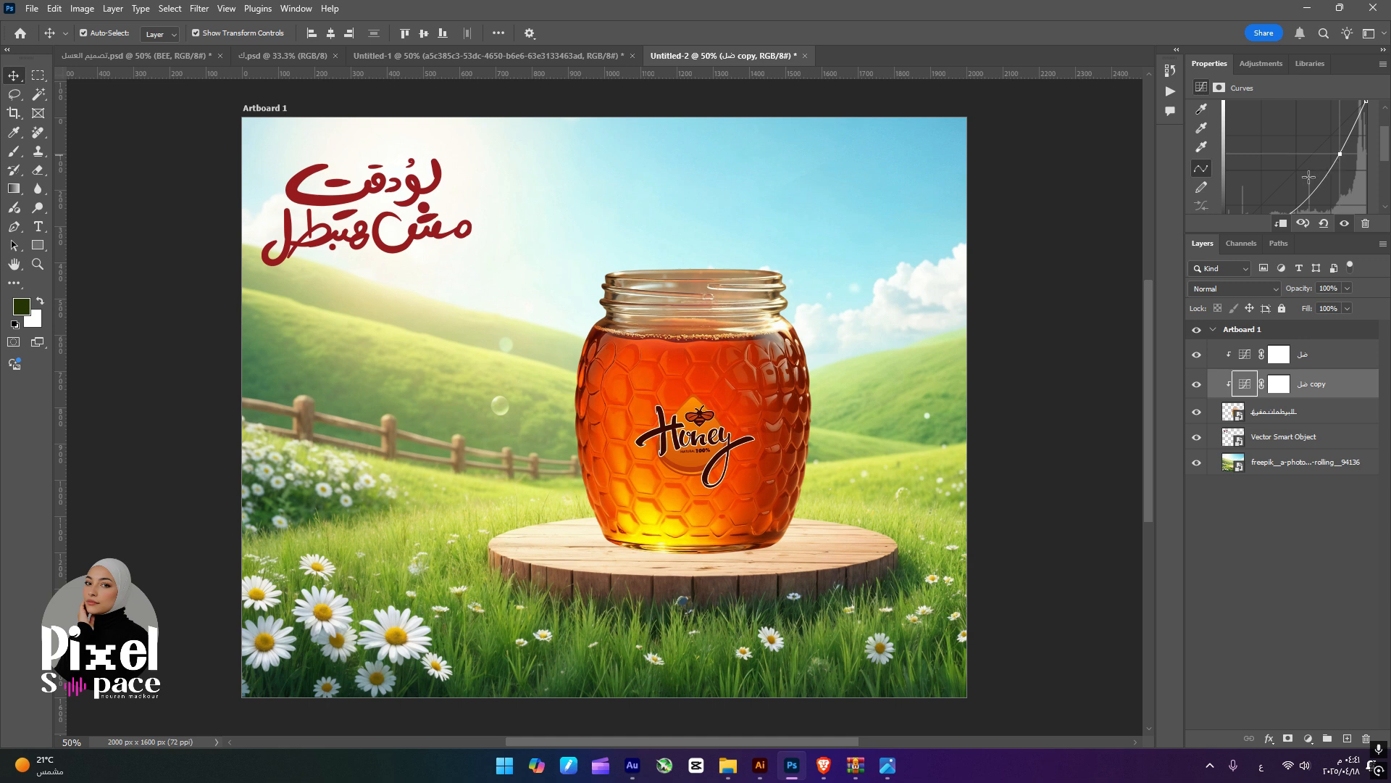
left_click(1282, 390)
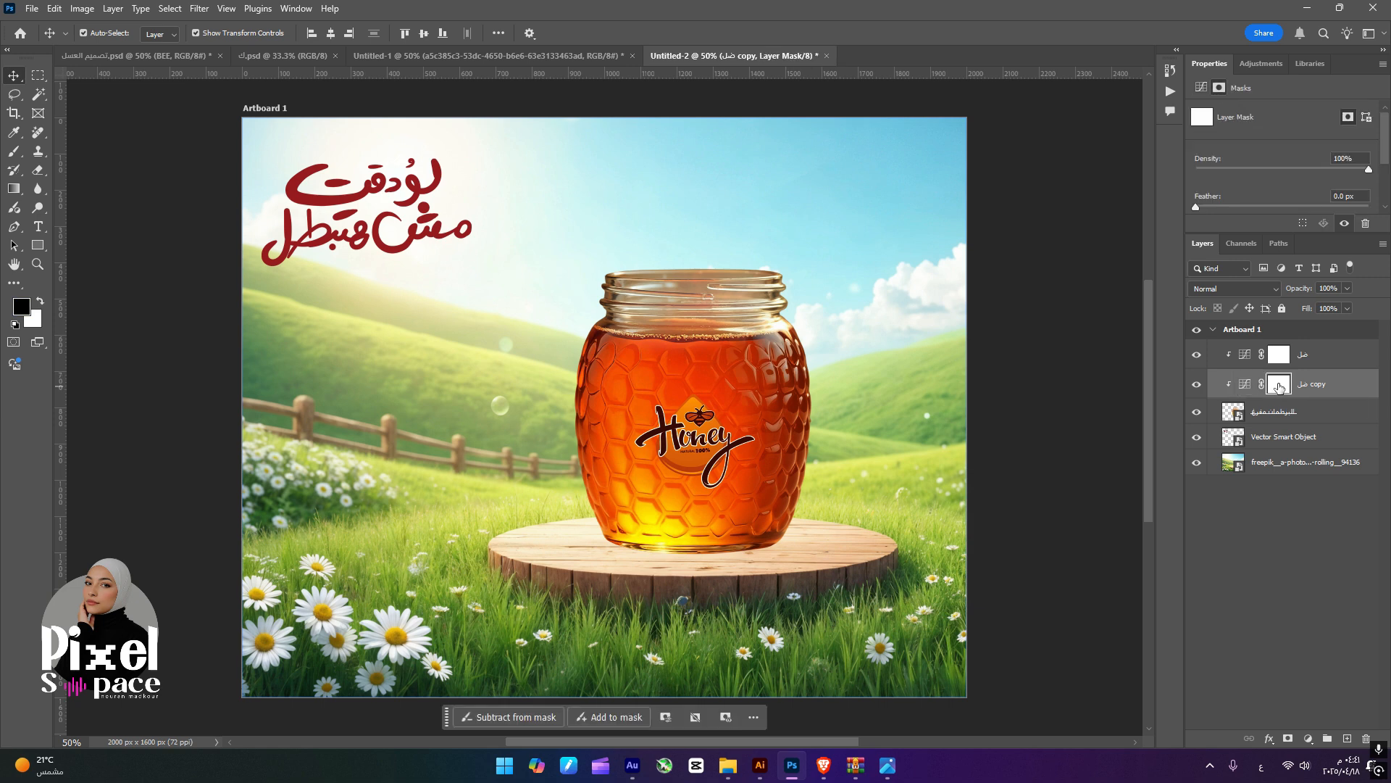
key("ctrl+i")
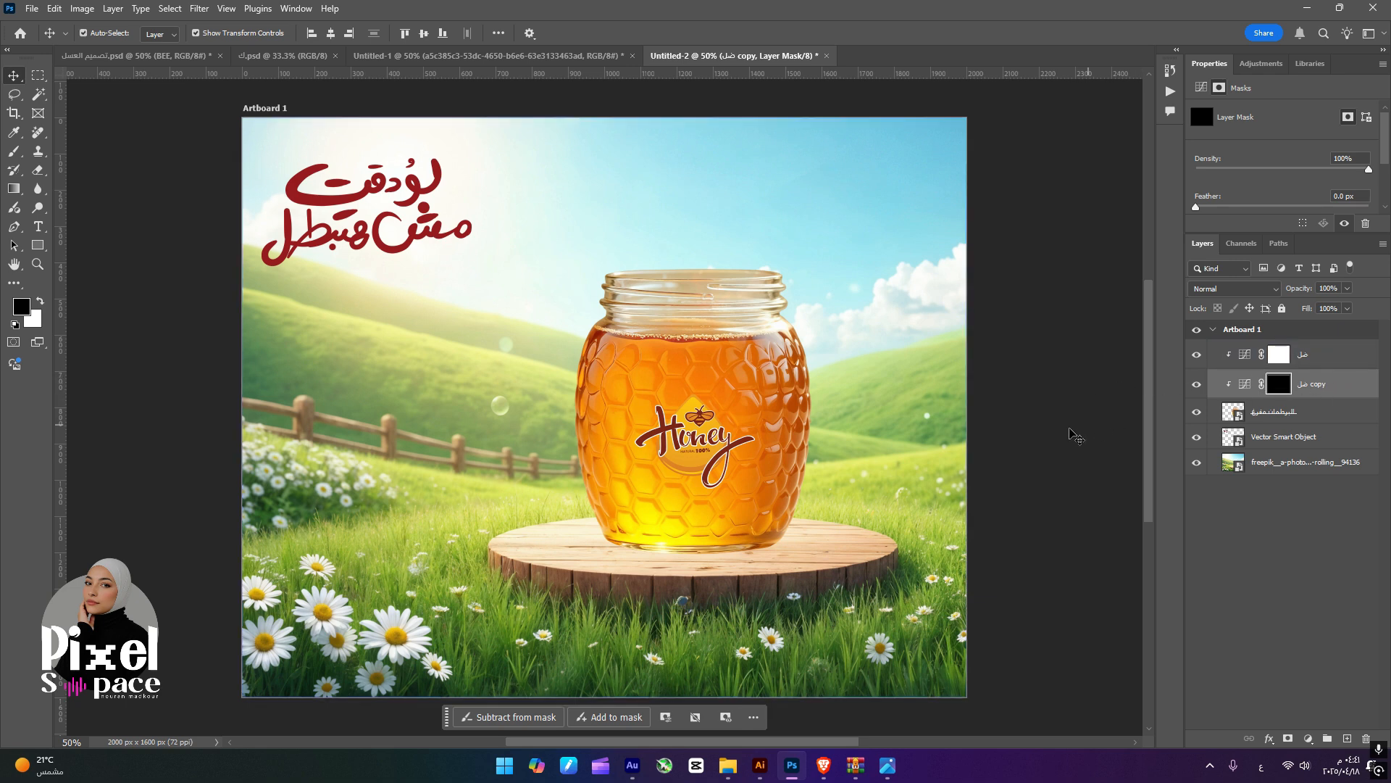
left_click(831, 428)
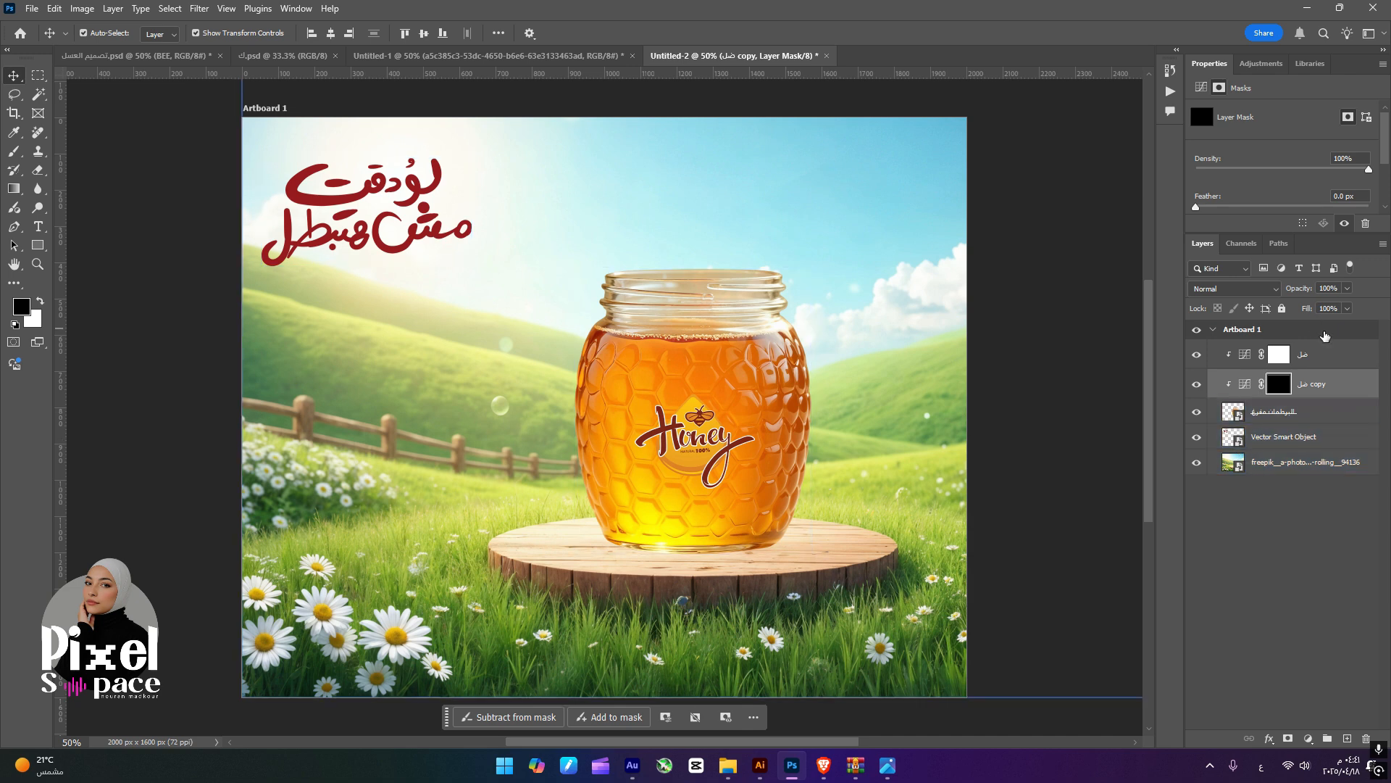
- Rename the upper clipped Curves layer, ضل, as اضائة
double_click(1303, 354)
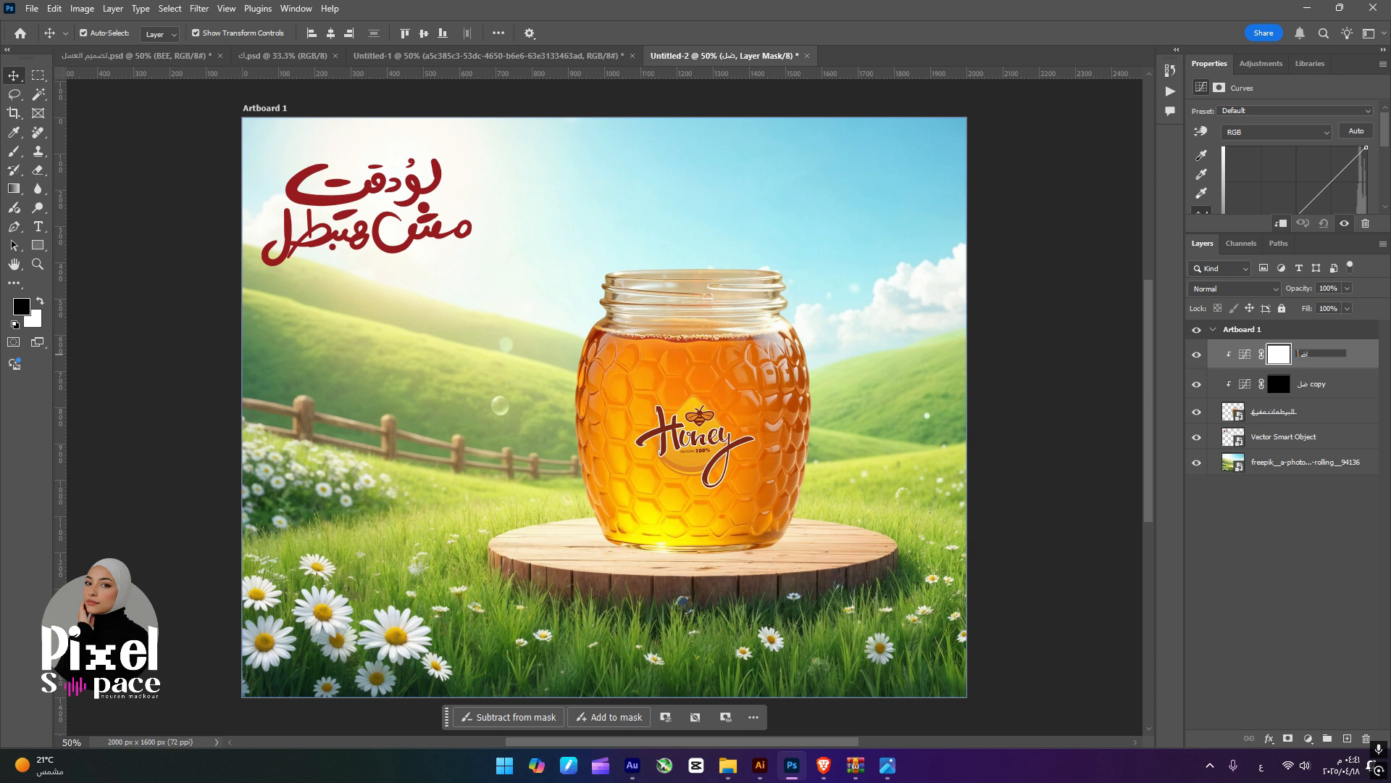
key("Return")
left_click(1288, 355)
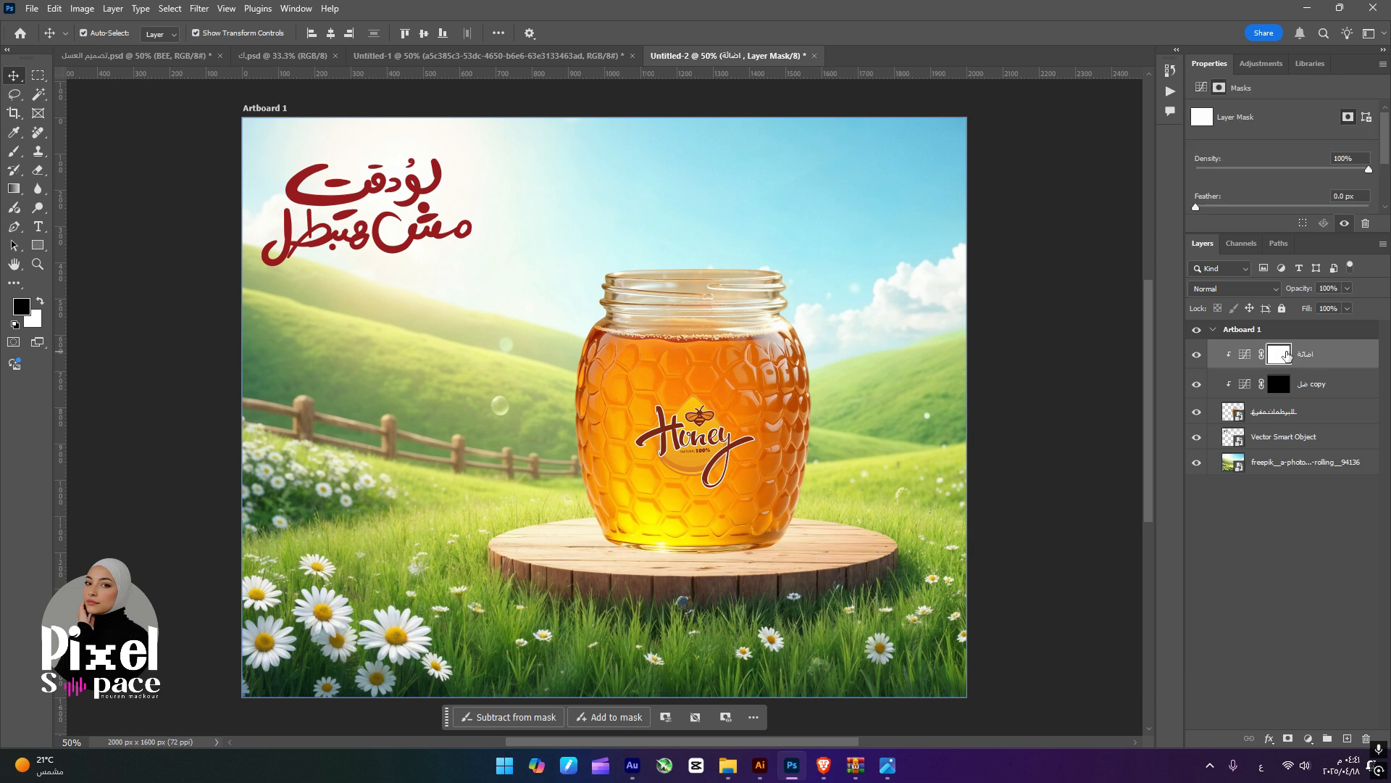
- Raise the اضائة layer's curve to brighten the jar, and invert its mask to black
left_click(1244, 354)
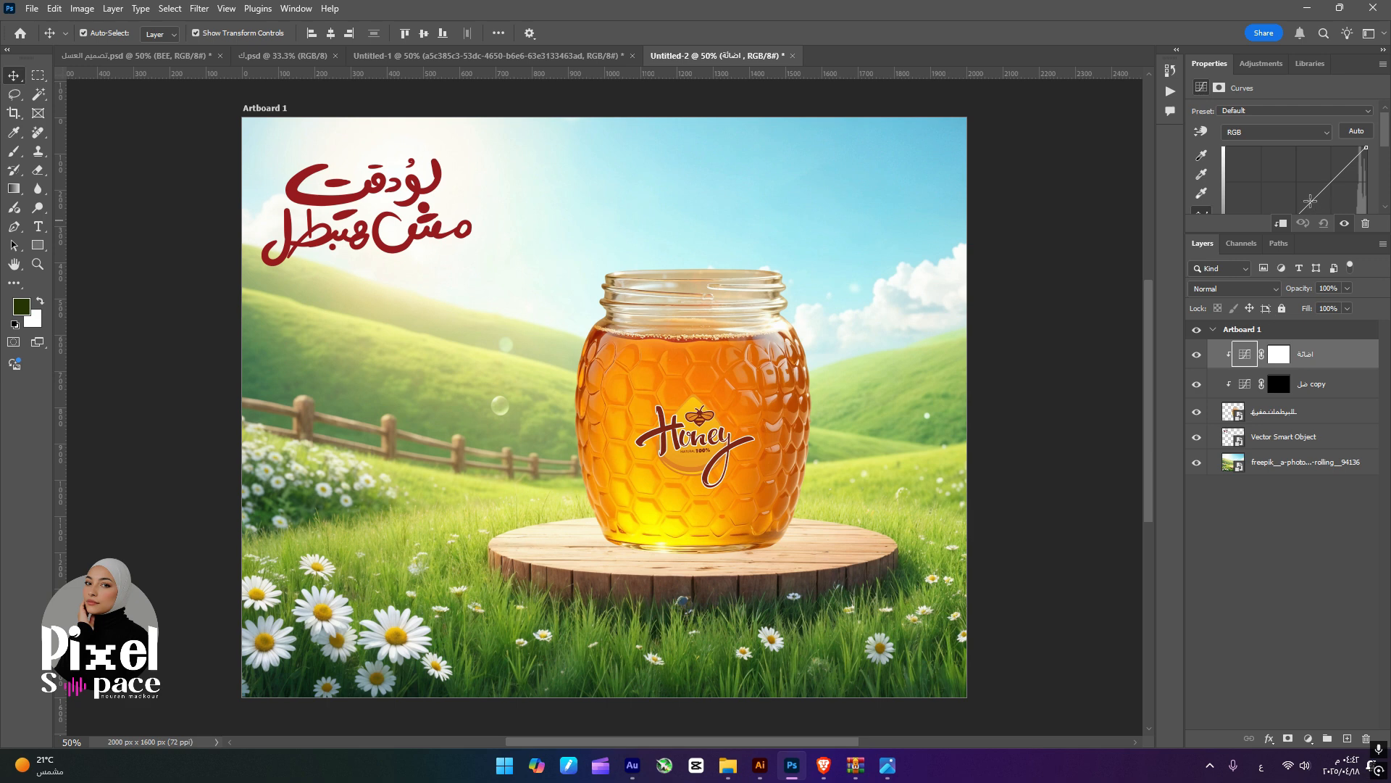
left_click_drag(1310, 201, 1286, 189)
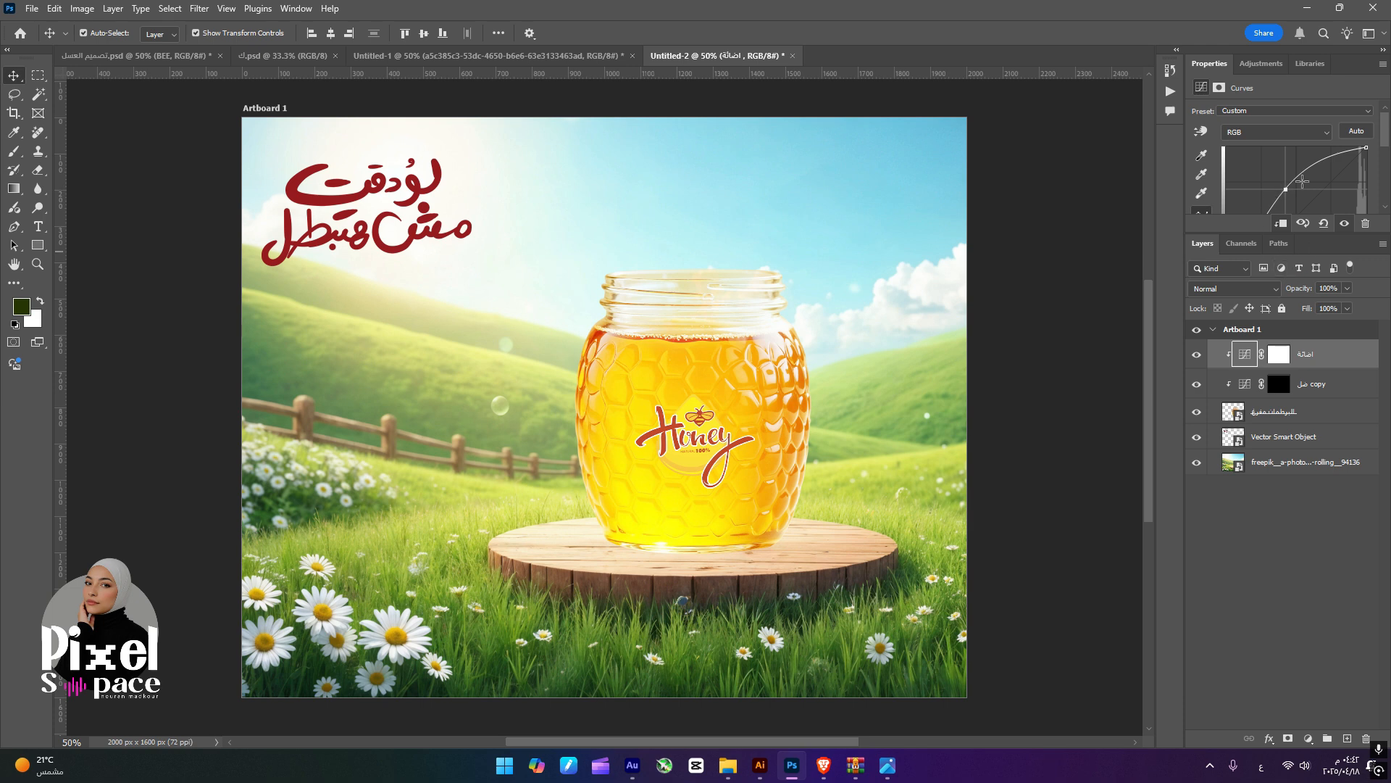
left_click(1257, 326)
left_click(1285, 362)
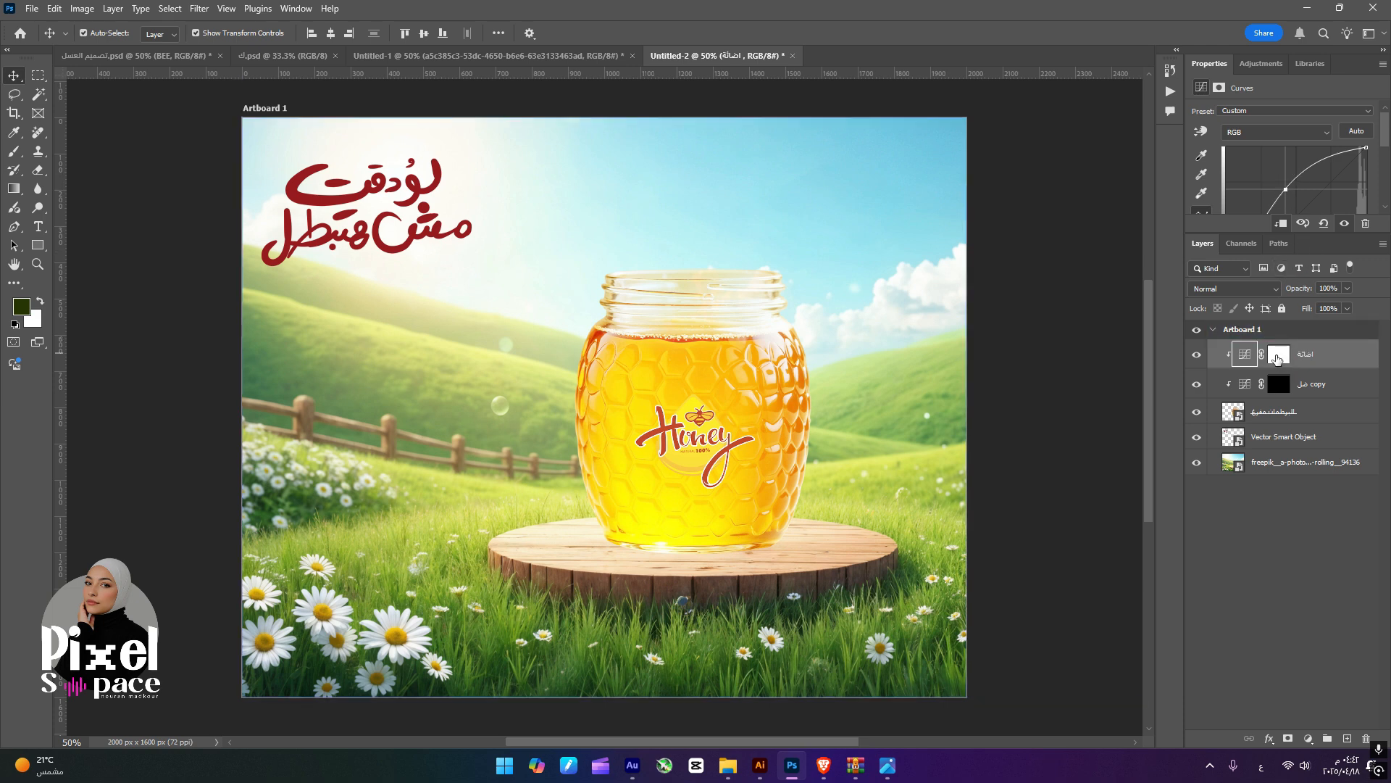
left_click(1278, 356)
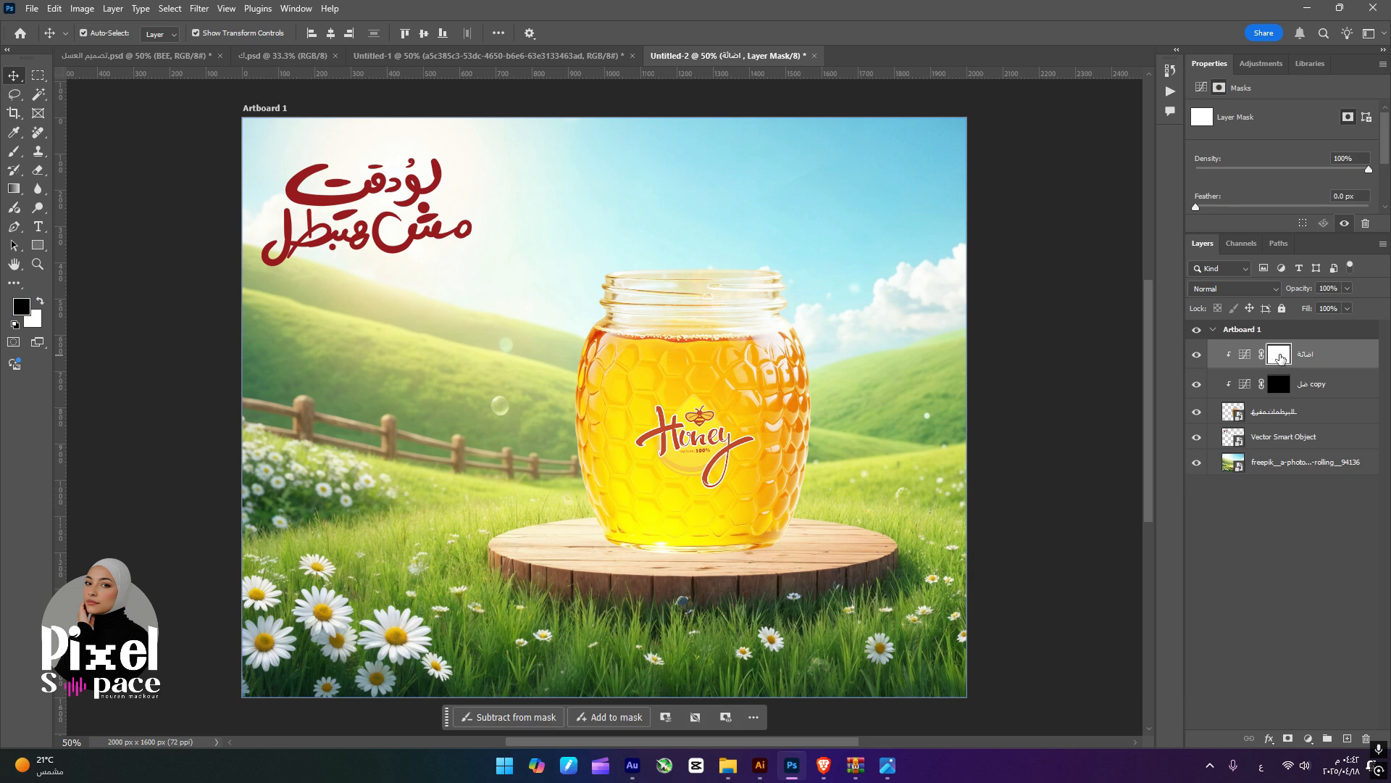
key("ctrl+i")
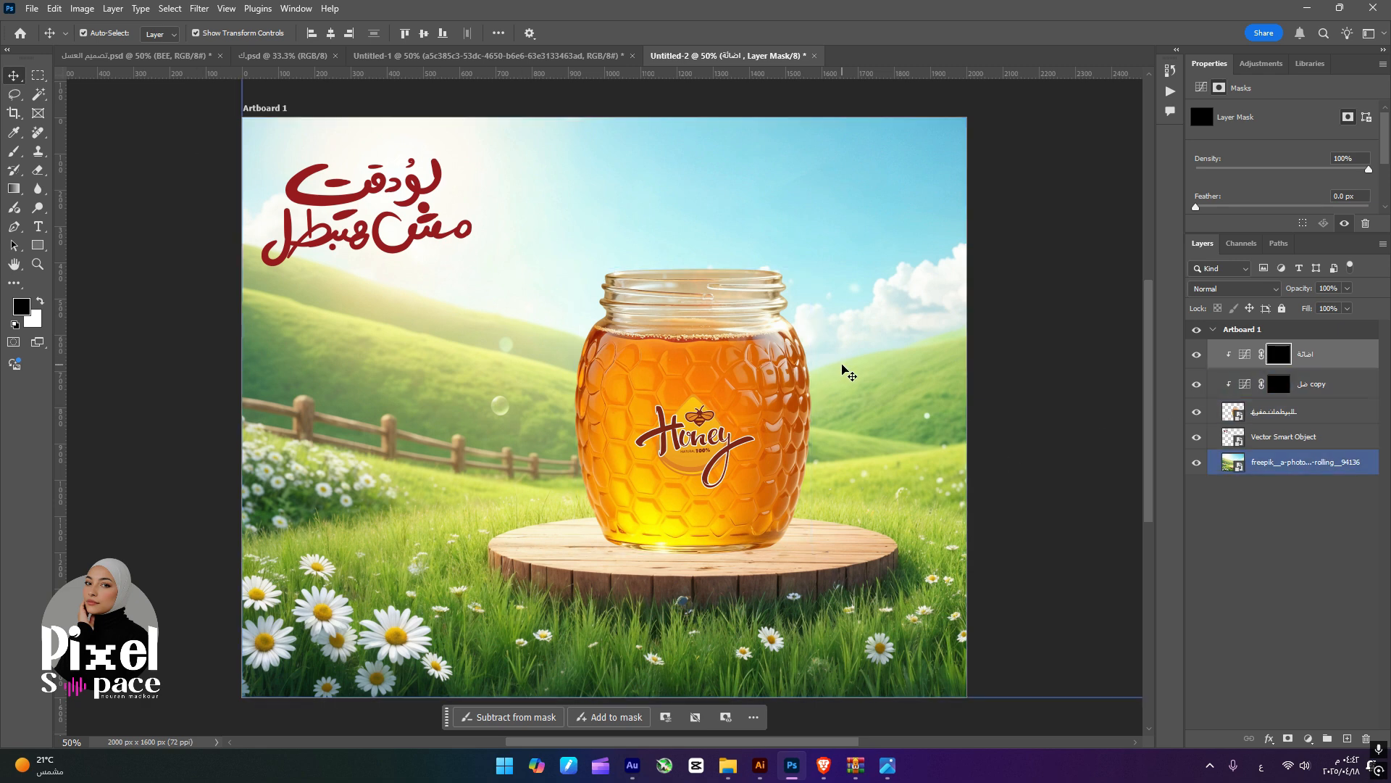
- Paint white on the ضل copy mask along the jar's right side with a 72 px brush at 0% hardness
left_click(1281, 385)
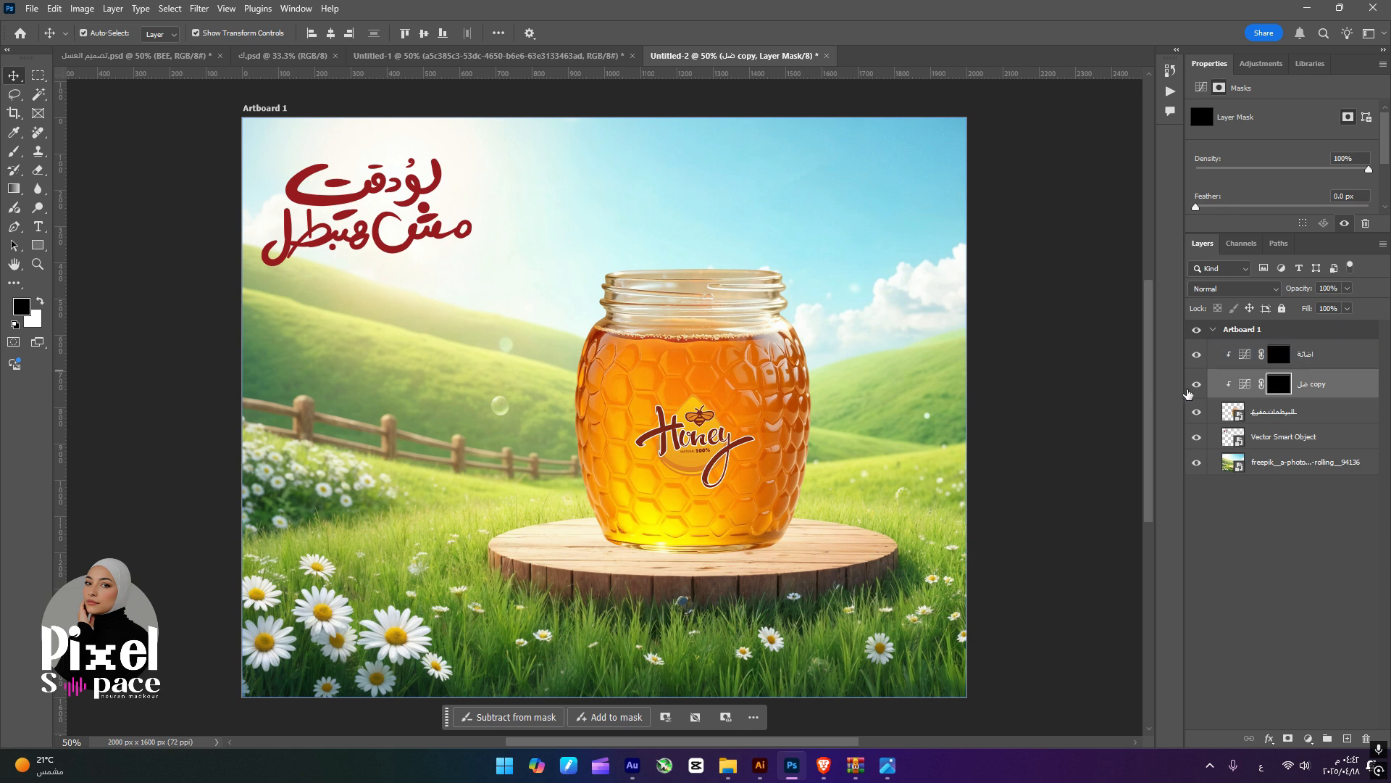
left_click(14, 151)
left_click(101, 36)
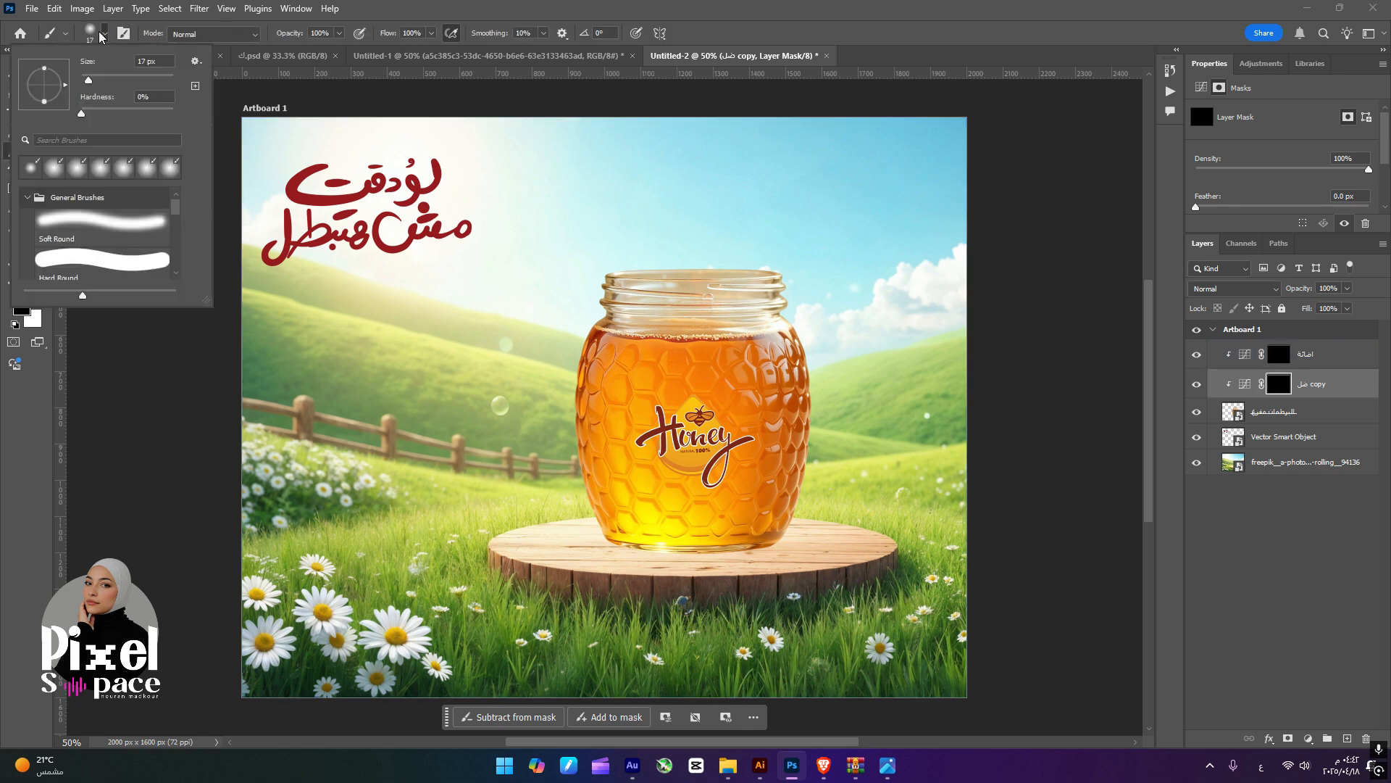
left_click_drag(114, 82, 118, 83)
left_click(78, 115)
left_click(815, 354)
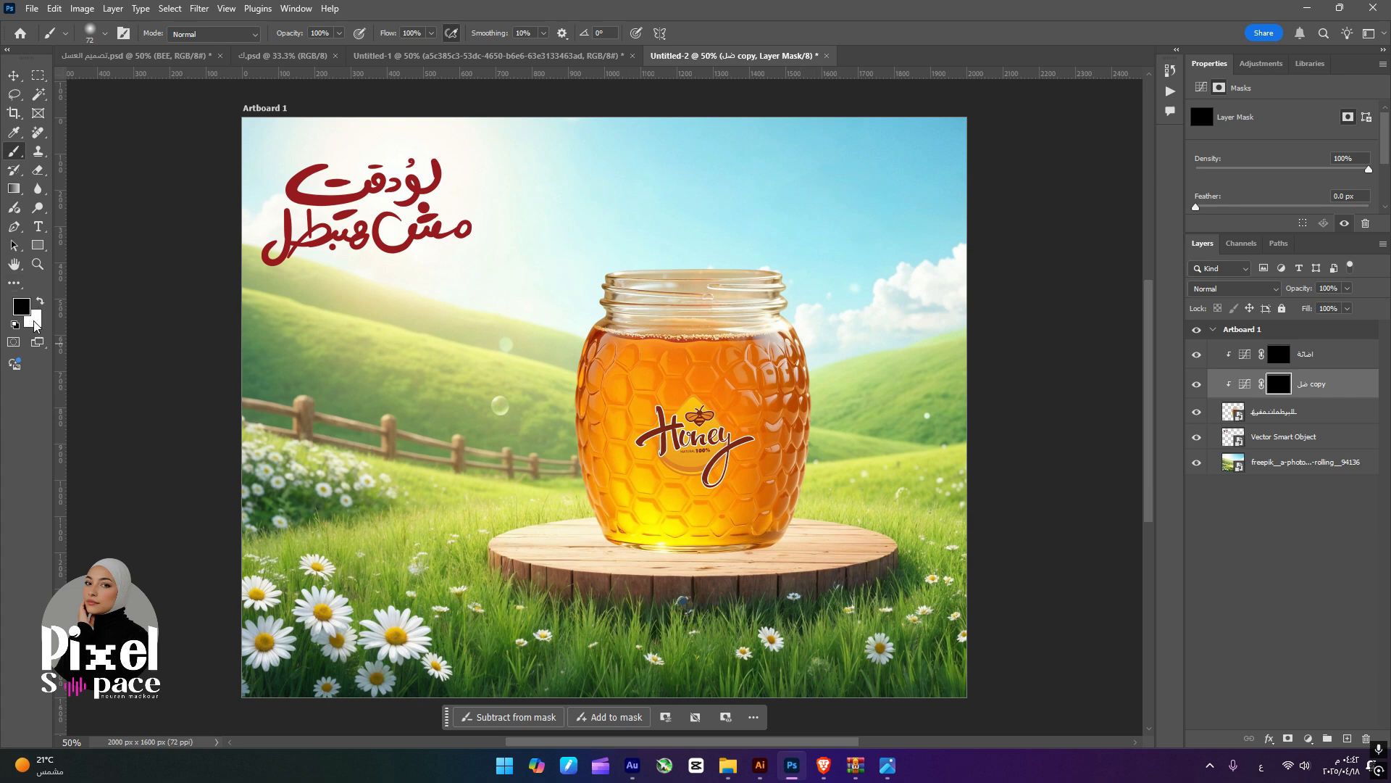
key("x")
mouse_move(804, 340)
left_mouse_down()
mouse_move(808, 449)
mouse_move(782, 531)
mouse_move(754, 556)
mouse_move(642, 559)
mouse_move(797, 540)
left_mouse_up()
mouse_move(793, 340)
left_mouse_down()
mouse_move(775, 326)
mouse_move(790, 413)
mouse_move(772, 533)
mouse_move(801, 330)
left_mouse_up()
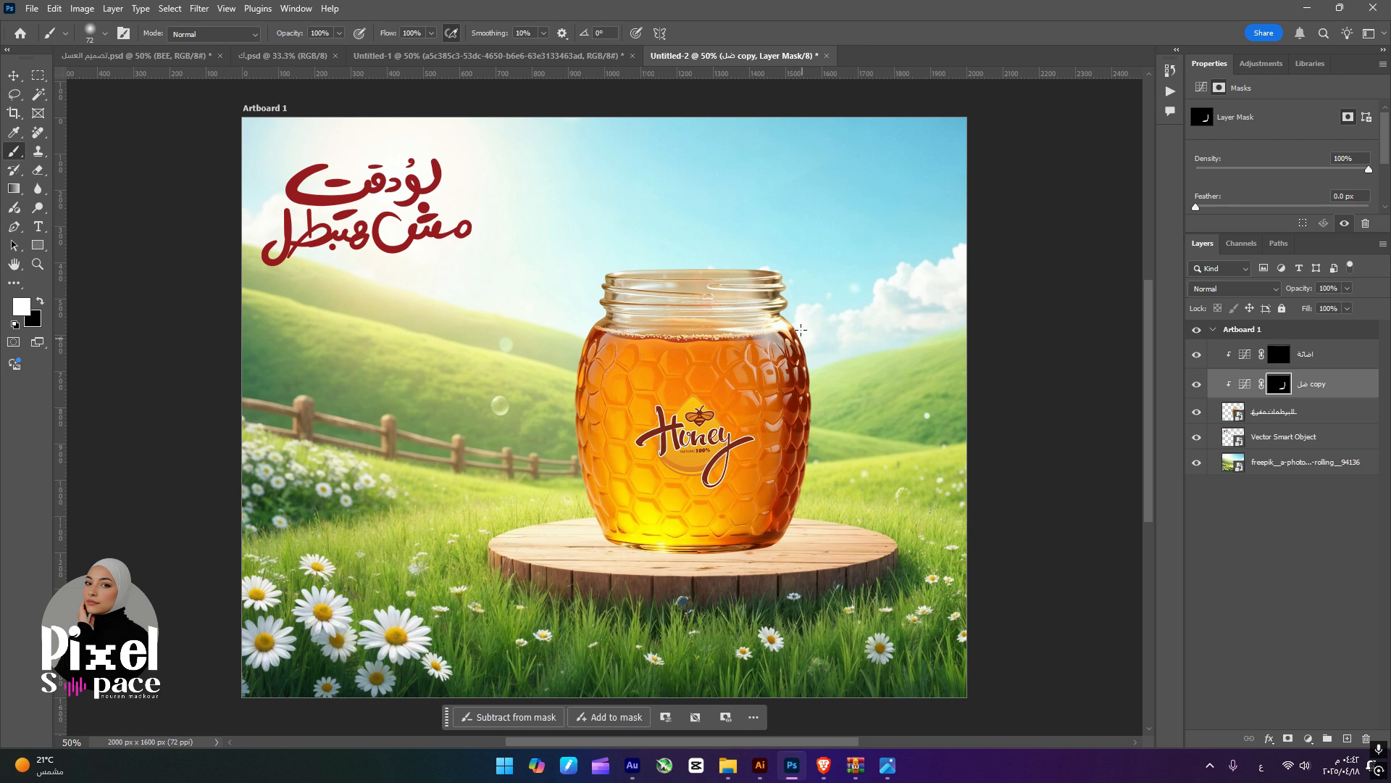
mouse_move(797, 410)
left_mouse_down()
mouse_move(774, 527)
mouse_move(752, 559)
left_mouse_up()
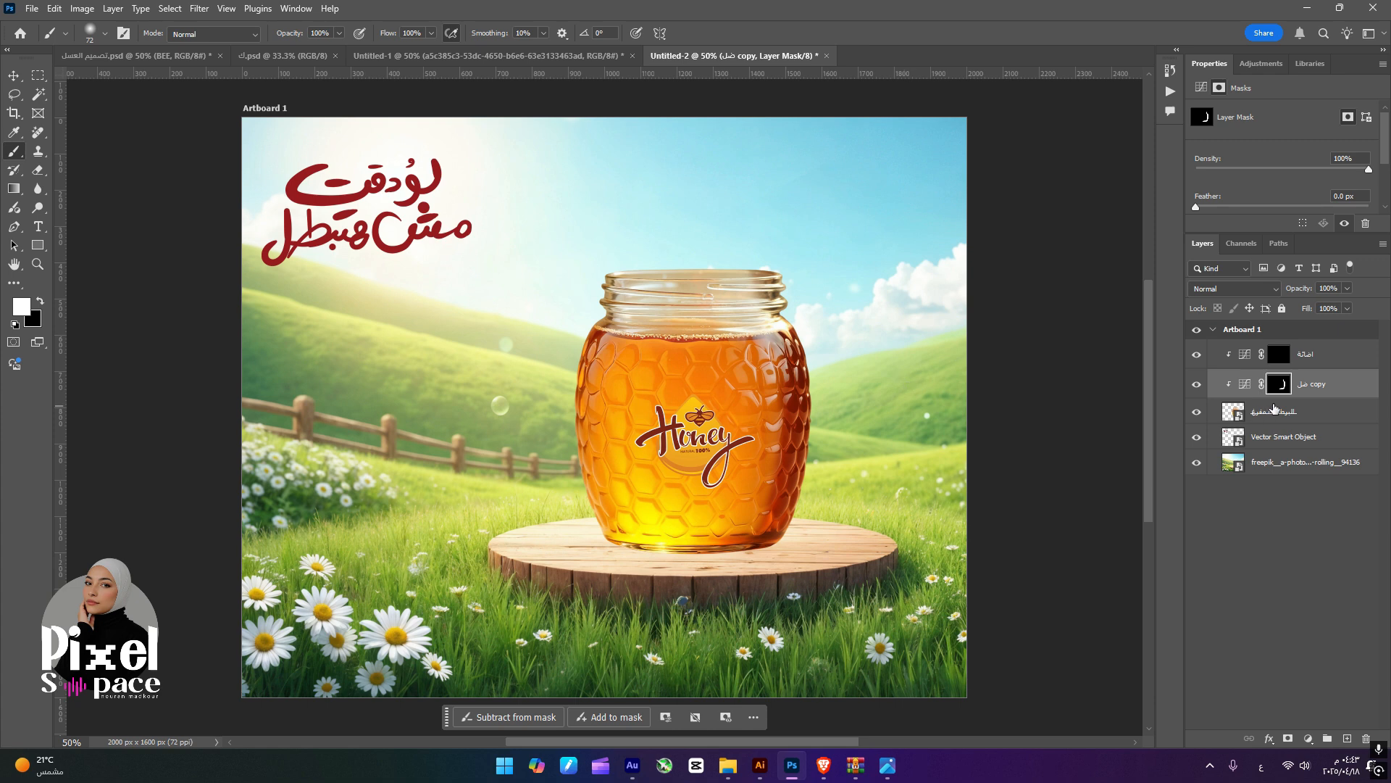
- Paint white on the اضائة mask along the jar's left side and rim to bring in the brightening
left_click(1280, 355)
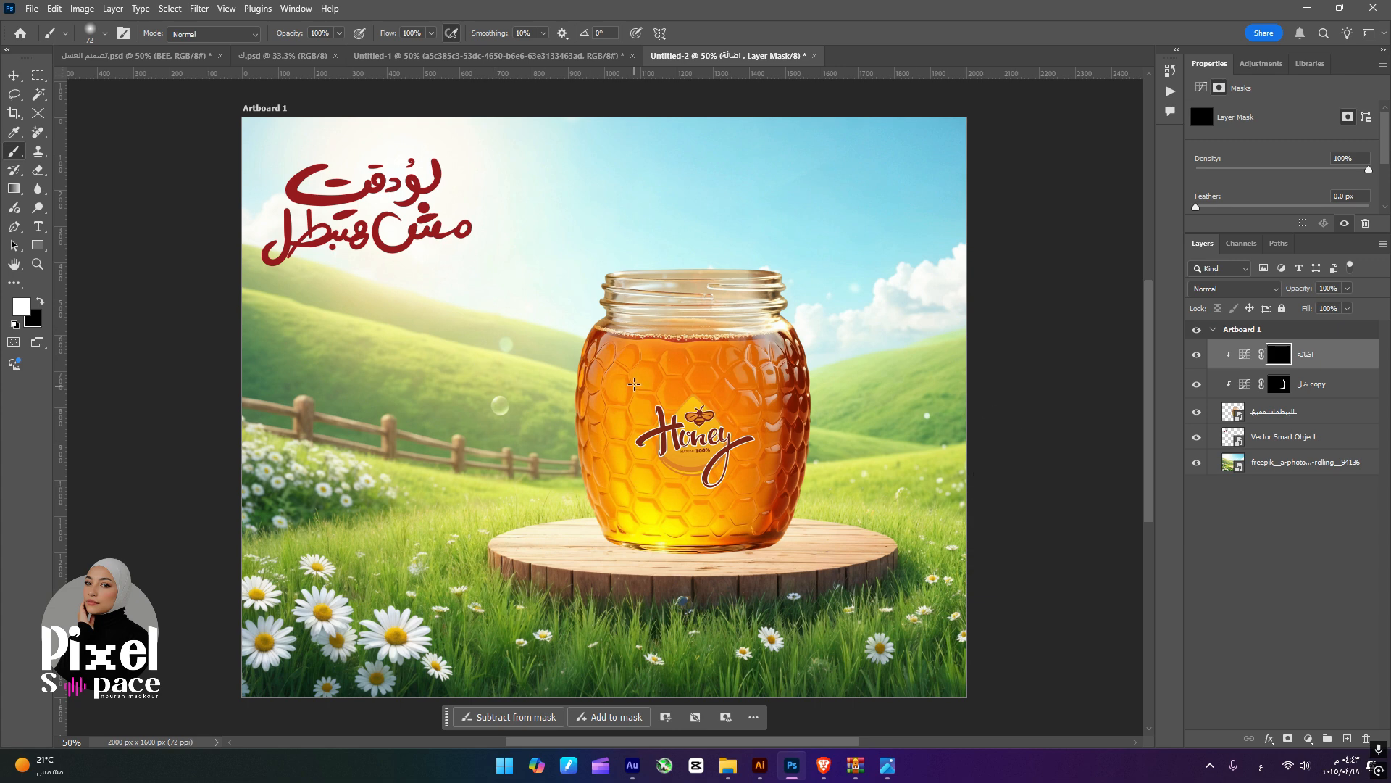
mouse_move(605, 300)
left_mouse_down()
mouse_move(585, 428)
mouse_move(630, 573)
mouse_move(571, 429)
mouse_move(615, 292)
mouse_move(592, 414)
mouse_move(619, 252)
mouse_move(598, 364)
mouse_move(637, 249)
mouse_move(611, 280)
mouse_move(694, 251)
left_mouse_up()
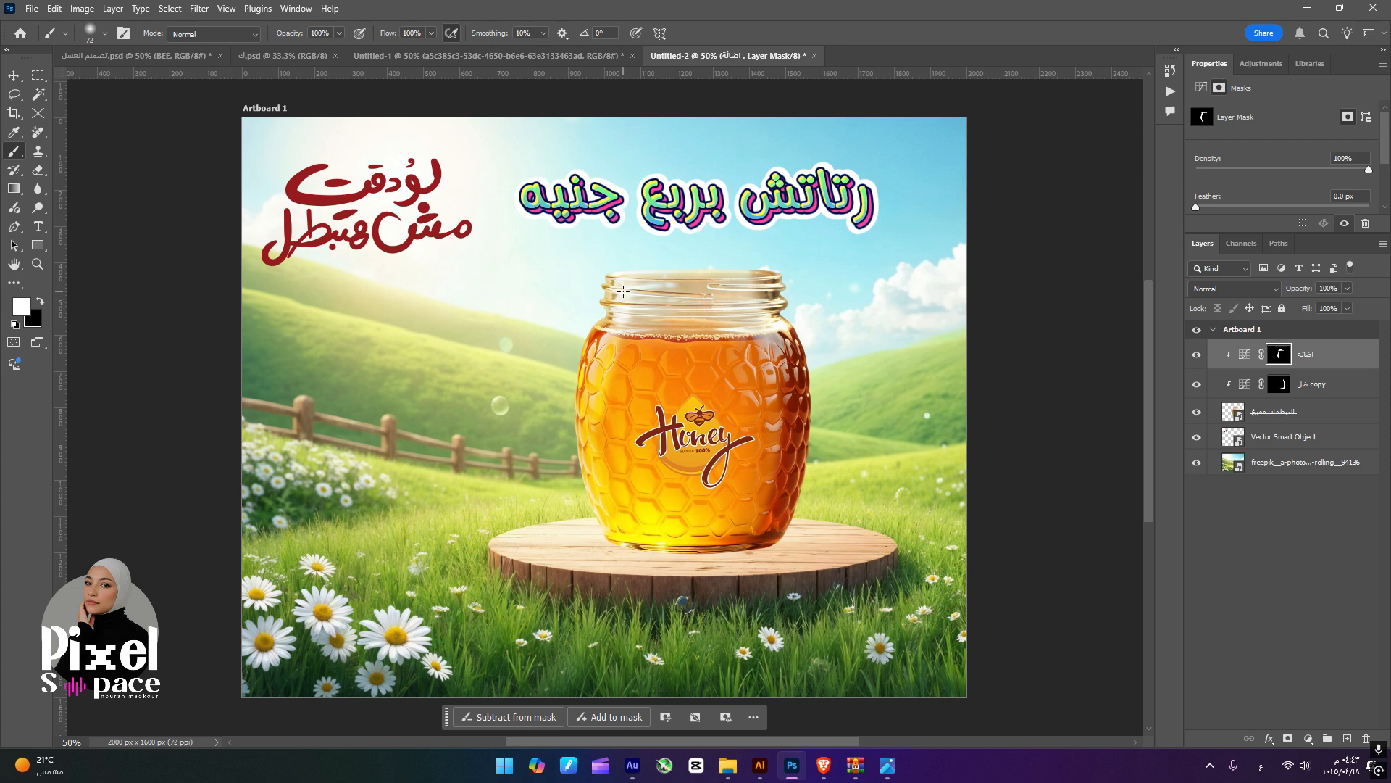
mouse_move(623, 291)
left_mouse_down()
mouse_move(695, 293)
mouse_move(590, 299)
left_mouse_up()
mouse_move(589, 417)
left_mouse_down()
mouse_move(645, 551)
mouse_move(616, 464)
mouse_move(627, 537)
left_mouse_up()
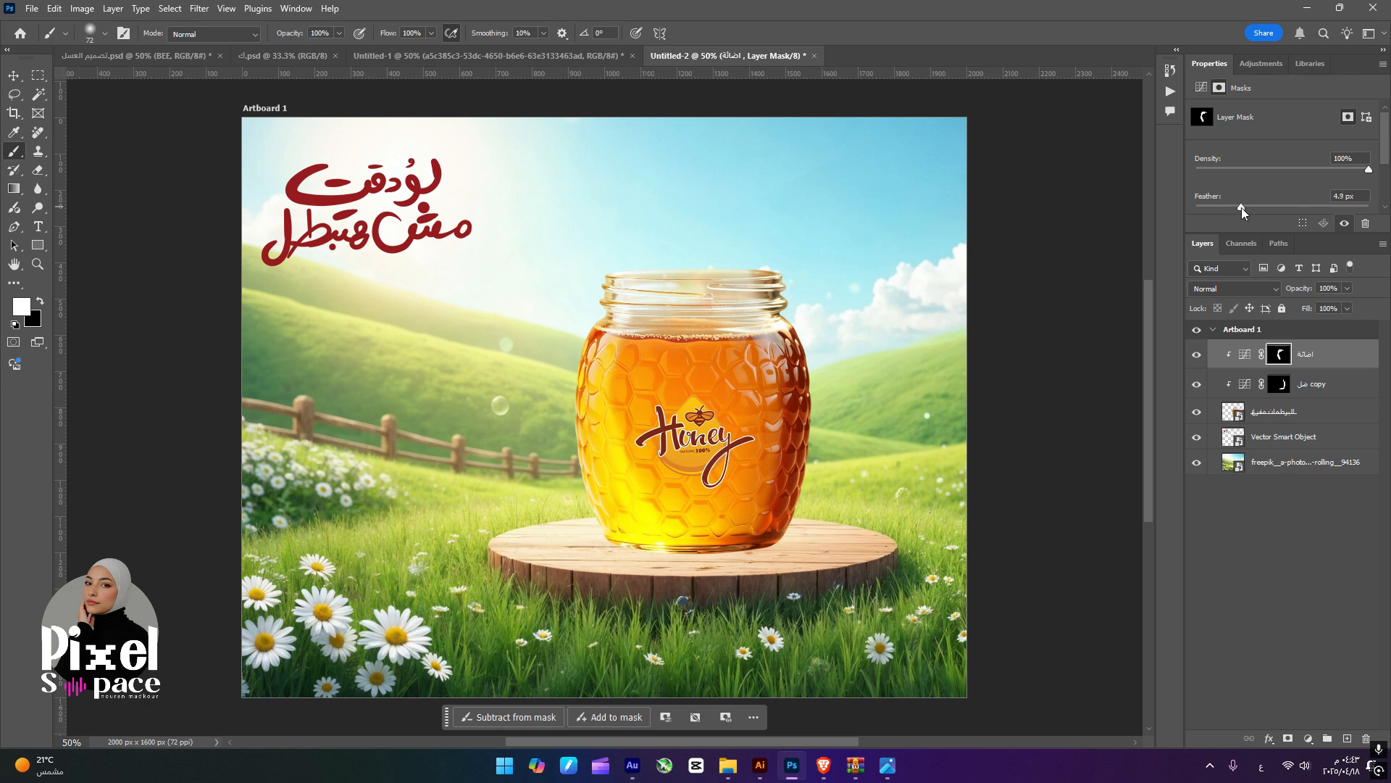
- Feather the اضائة mask to about 37.2 px and compare the jar with the layer hidden and shown
left_click_drag(1241, 207, 1270, 208)
left_click_drag(1281, 207, 1288, 207)
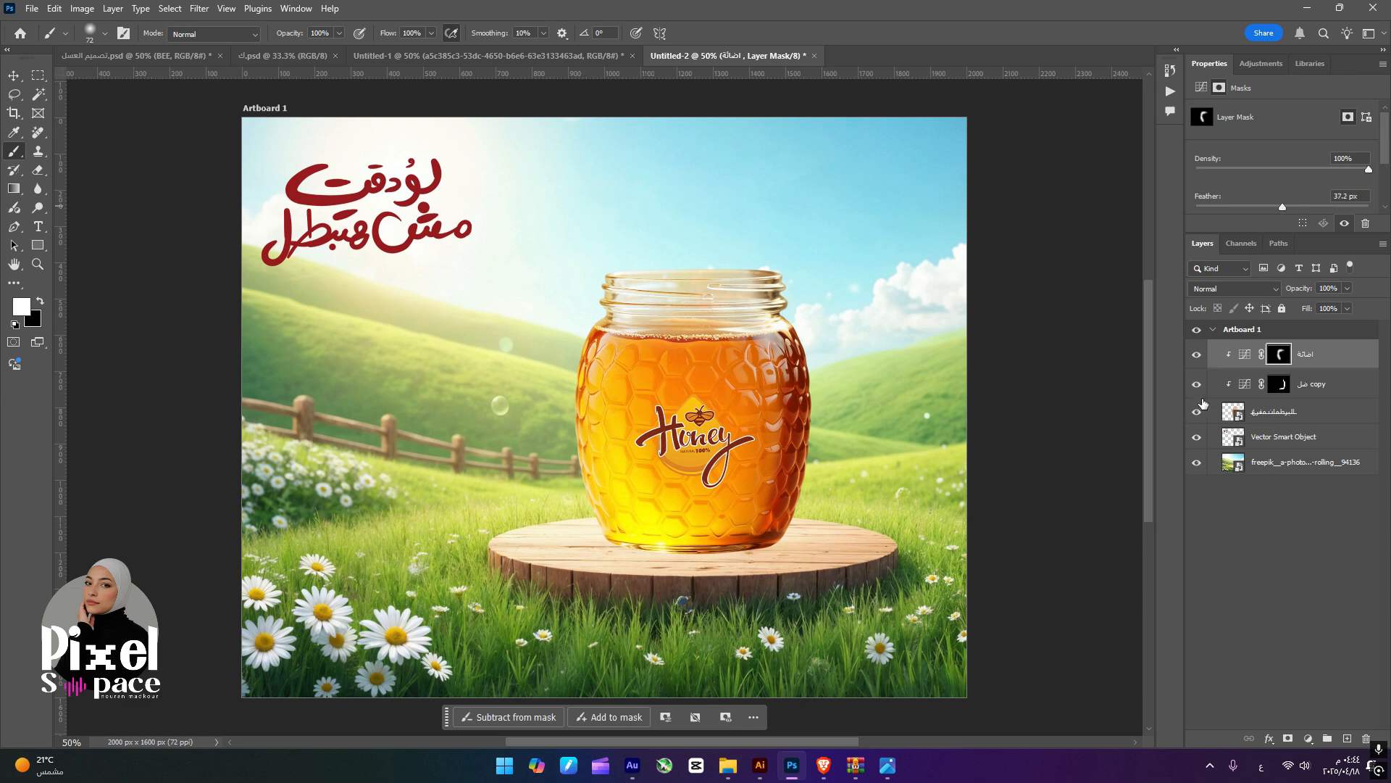
left_click(1197, 357)
left_click(1198, 360)
left_click(1199, 360)
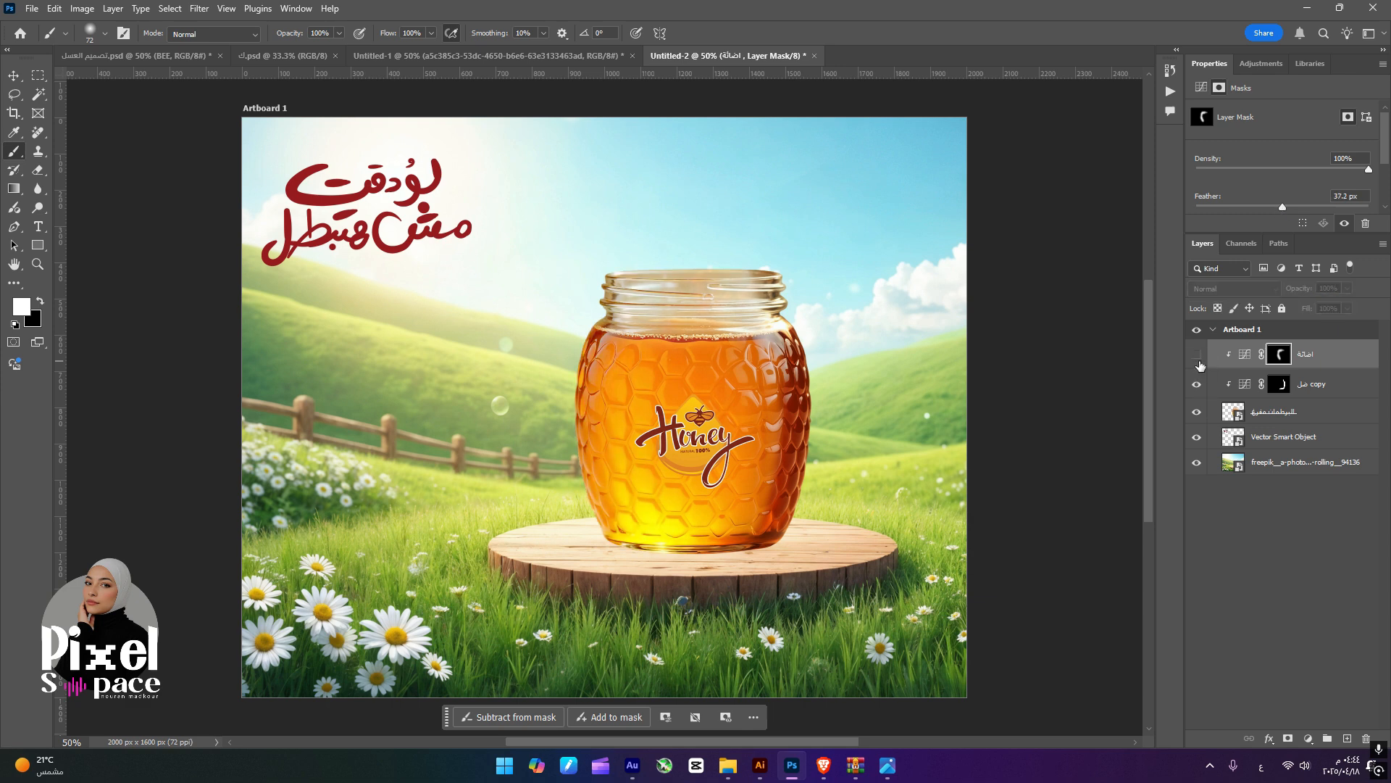
left_click(1198, 361)
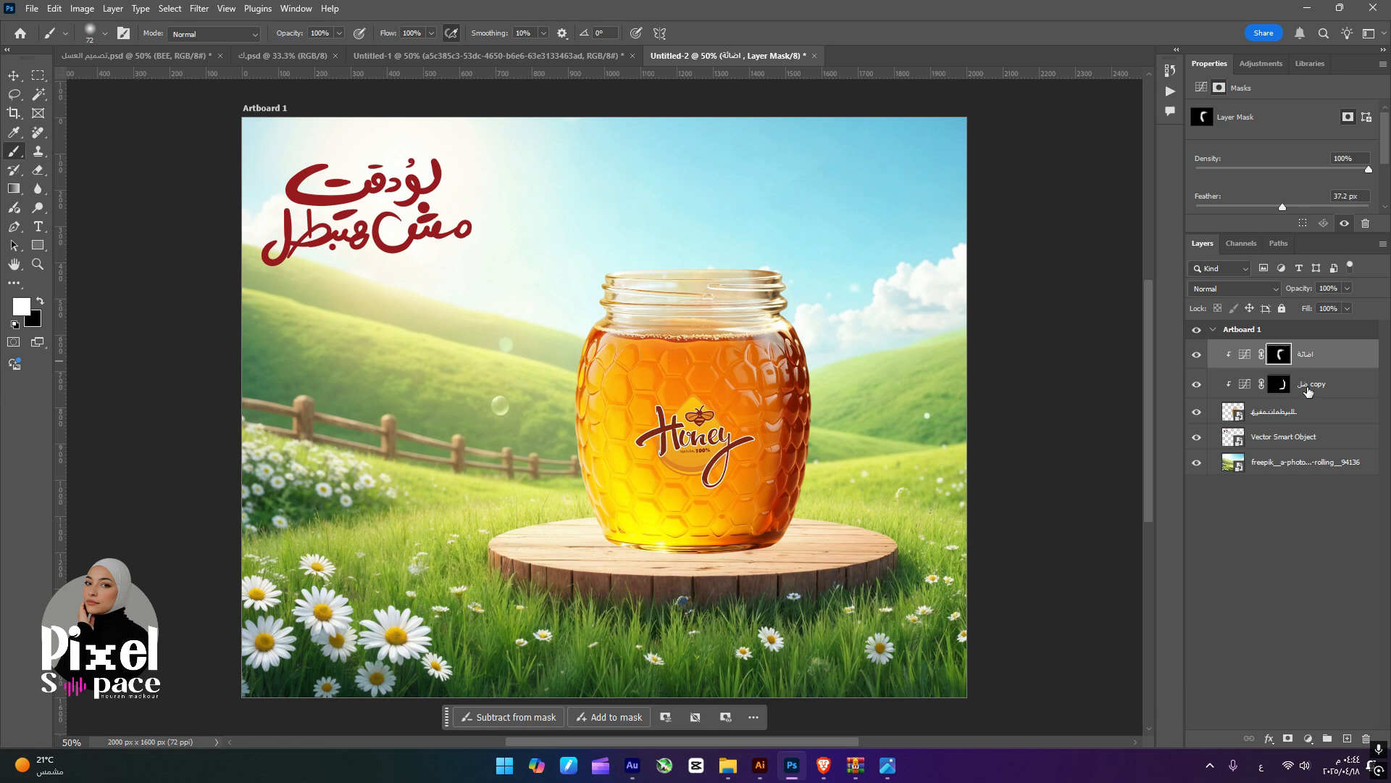
- Feather the ضل copy mask to about 43.9 px and compare the jar with the shadow hidden and shown
left_click(1280, 384)
left_click(1280, 384)
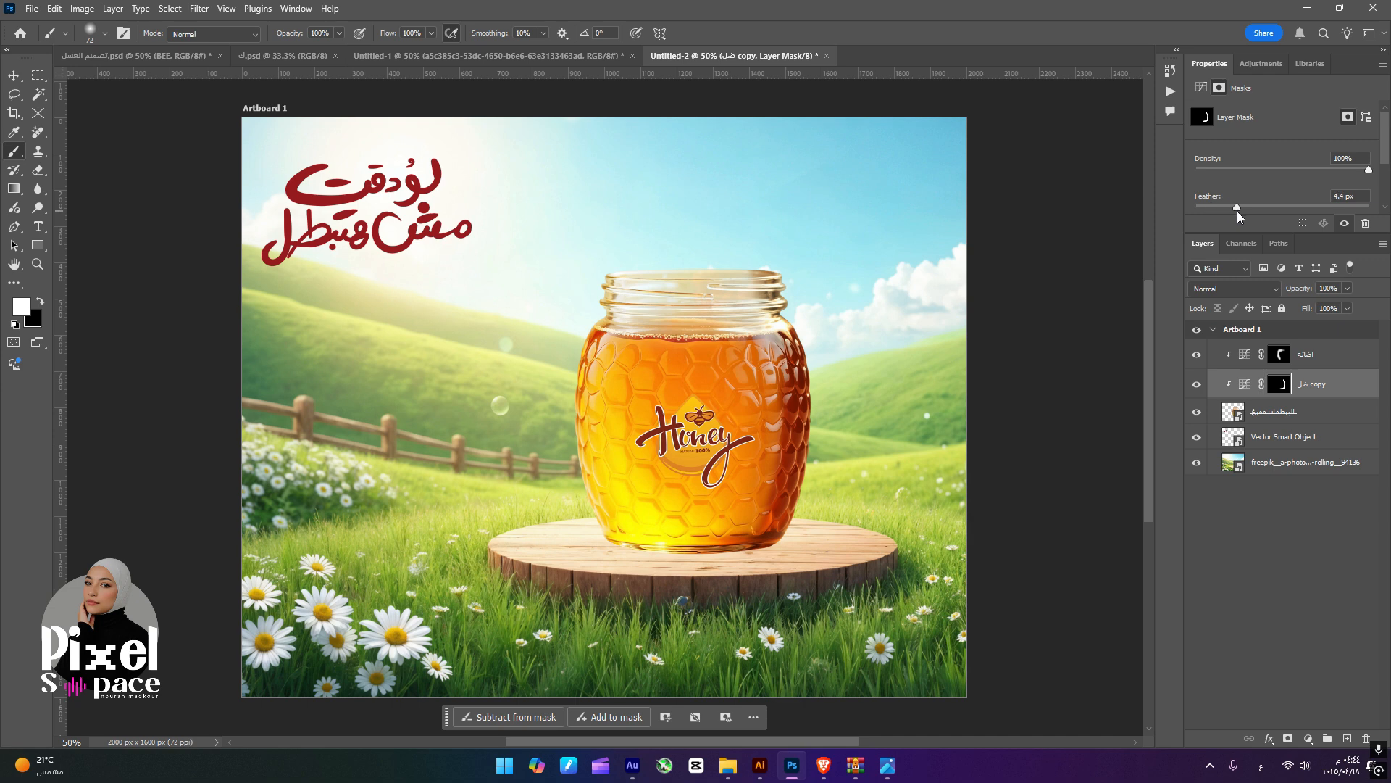
left_click_drag(1260, 210, 1285, 209)
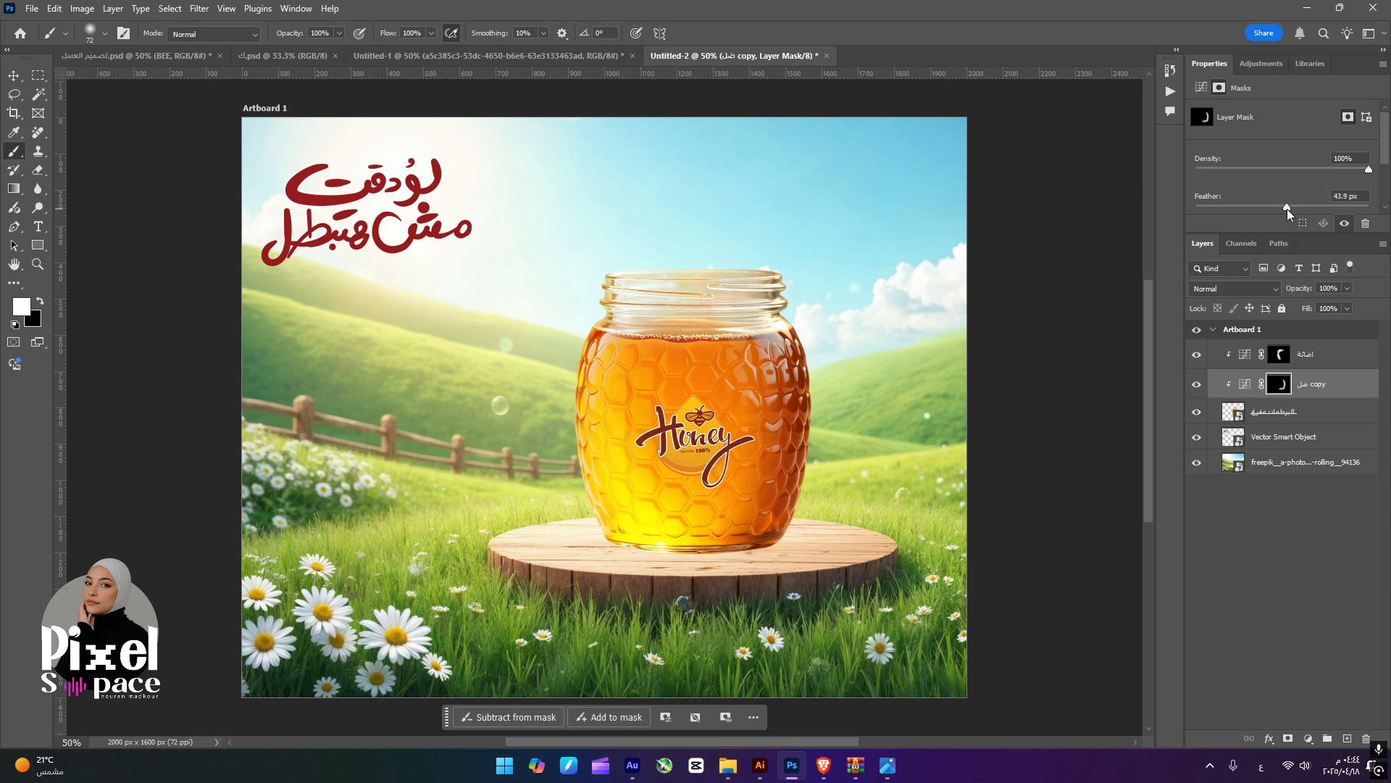
left_click(1196, 386)
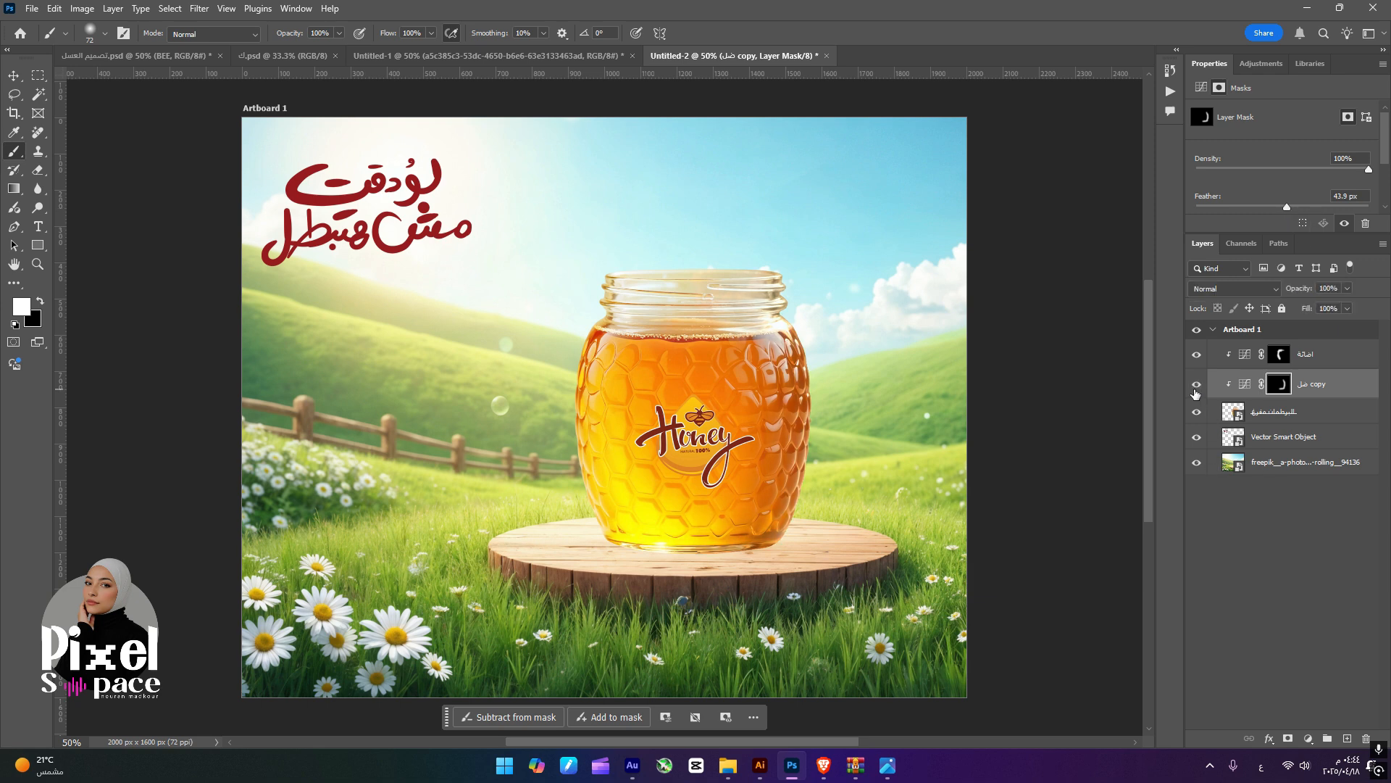
left_click(1194, 388)
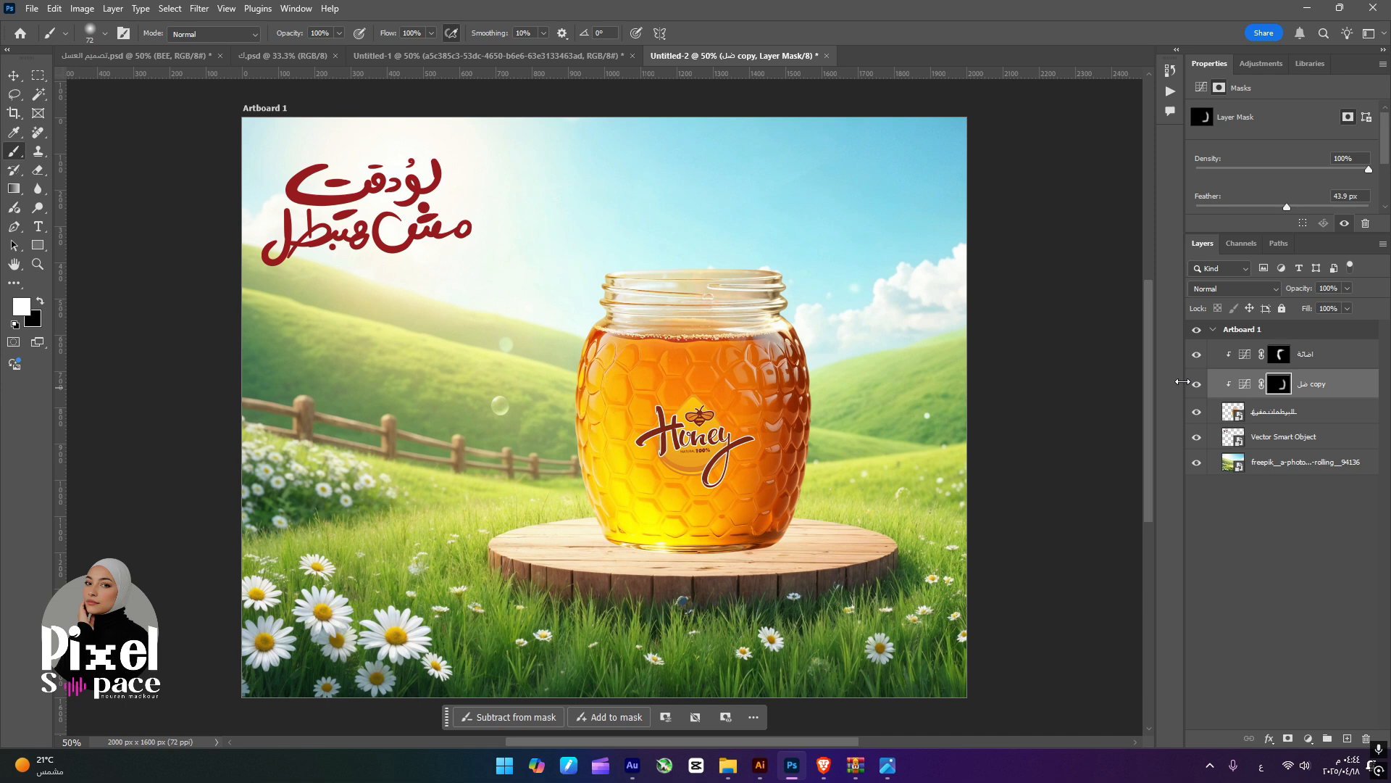
- Reduce the ضل copy layer's fill to 32%
left_click(1347, 309)
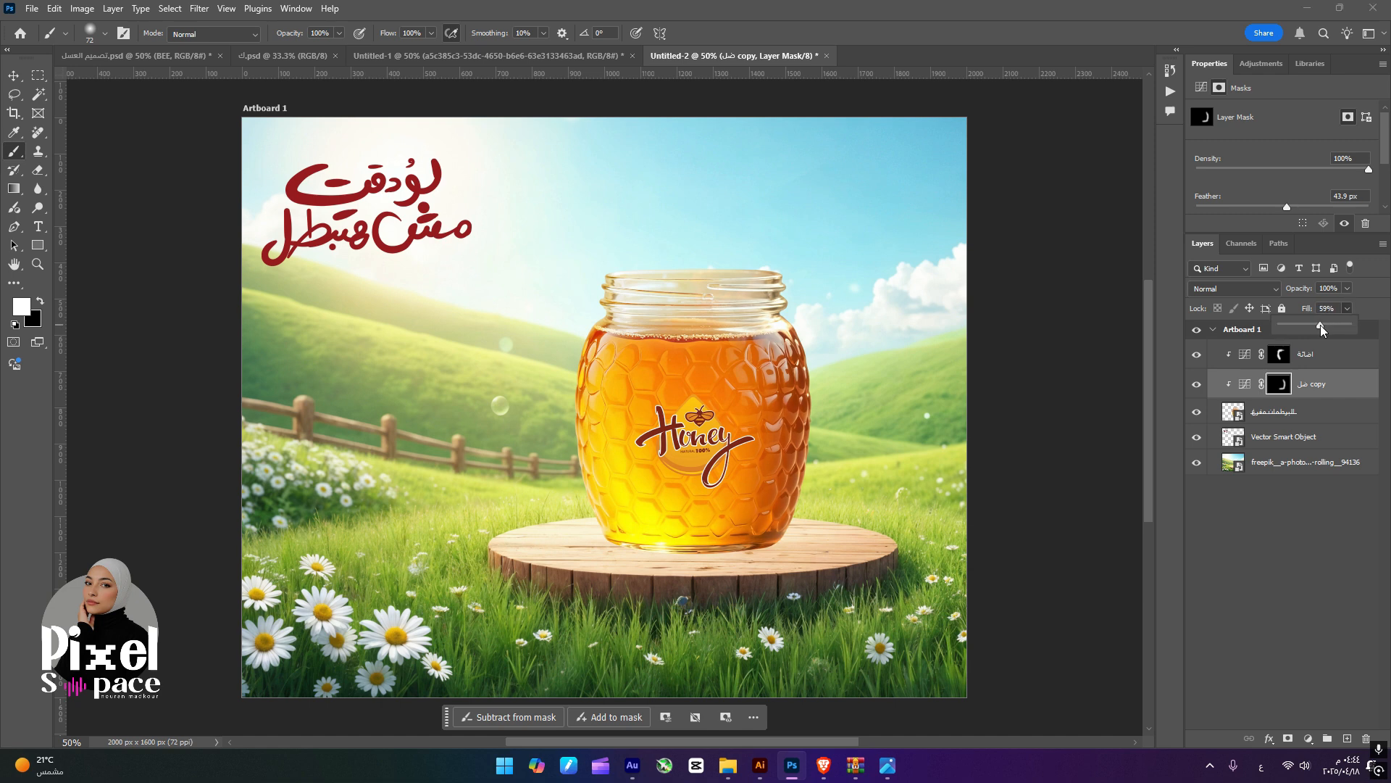
left_click_drag(1311, 340, 1303, 328)
left_click(1308, 383)
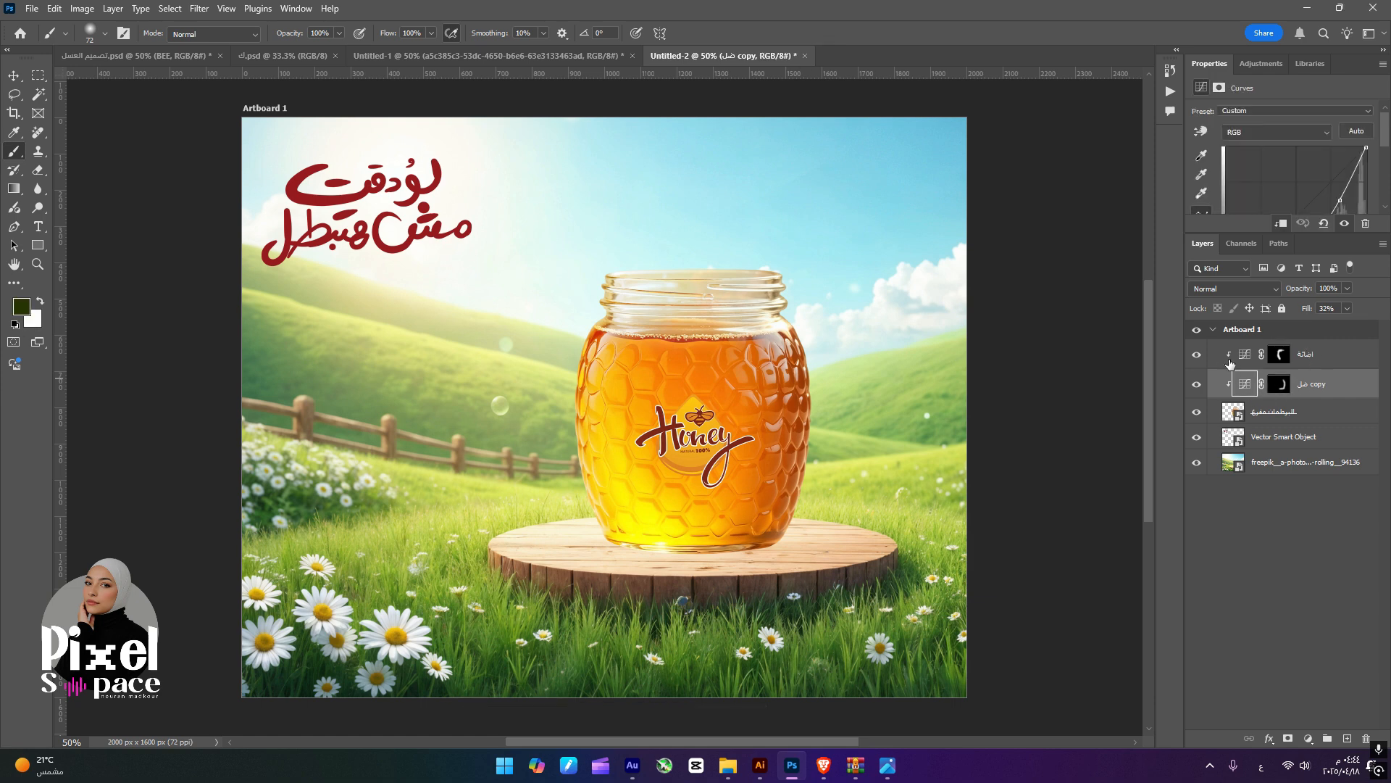
mouse_move(1197, 355)
left_mouse_down()
mouse_move(1202, 385)
mouse_move(1197, 354)
left_mouse_up()
- Set the foreground colour to bright yellow fff906 sampled from the lower part of the jar, and return to the Brush tool
left_click(22, 307)
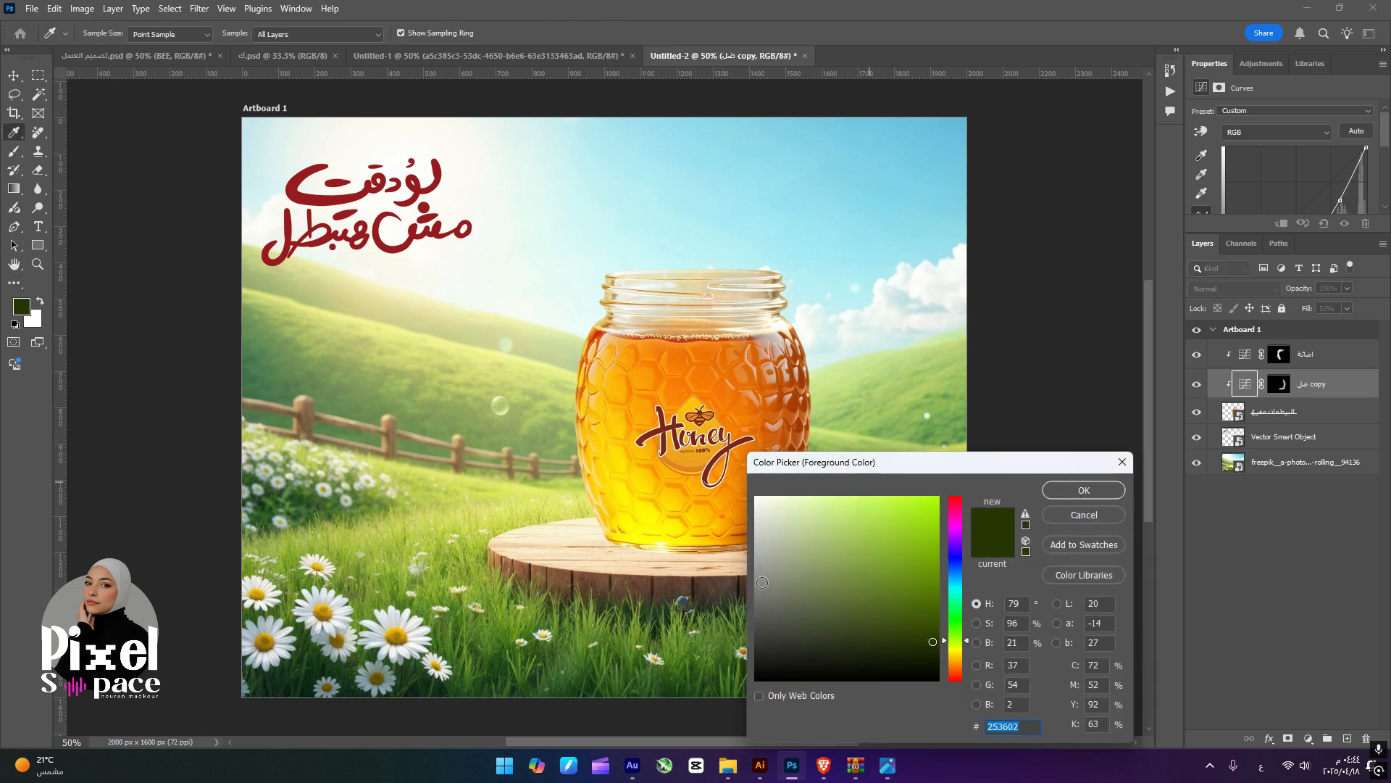
left_click(643, 518)
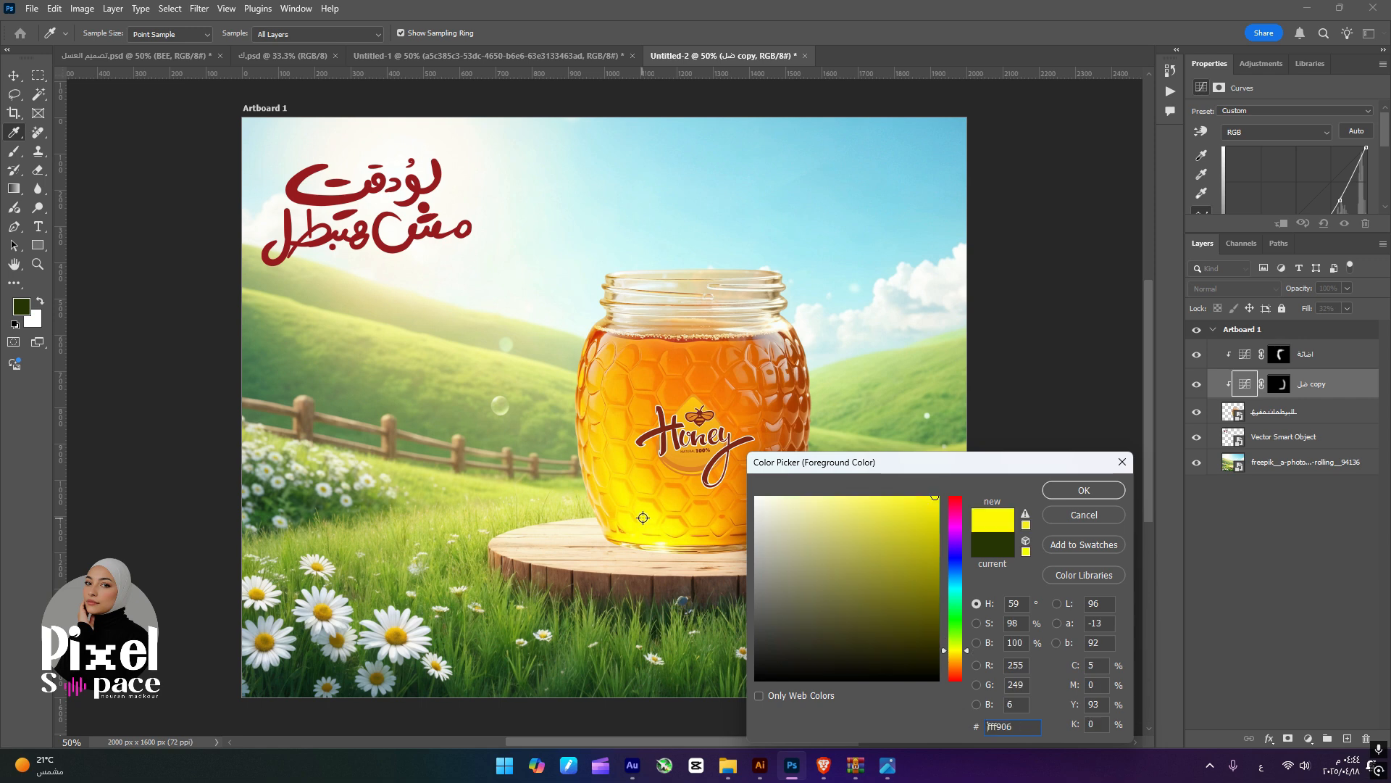
left_click(1063, 493)
key("b")
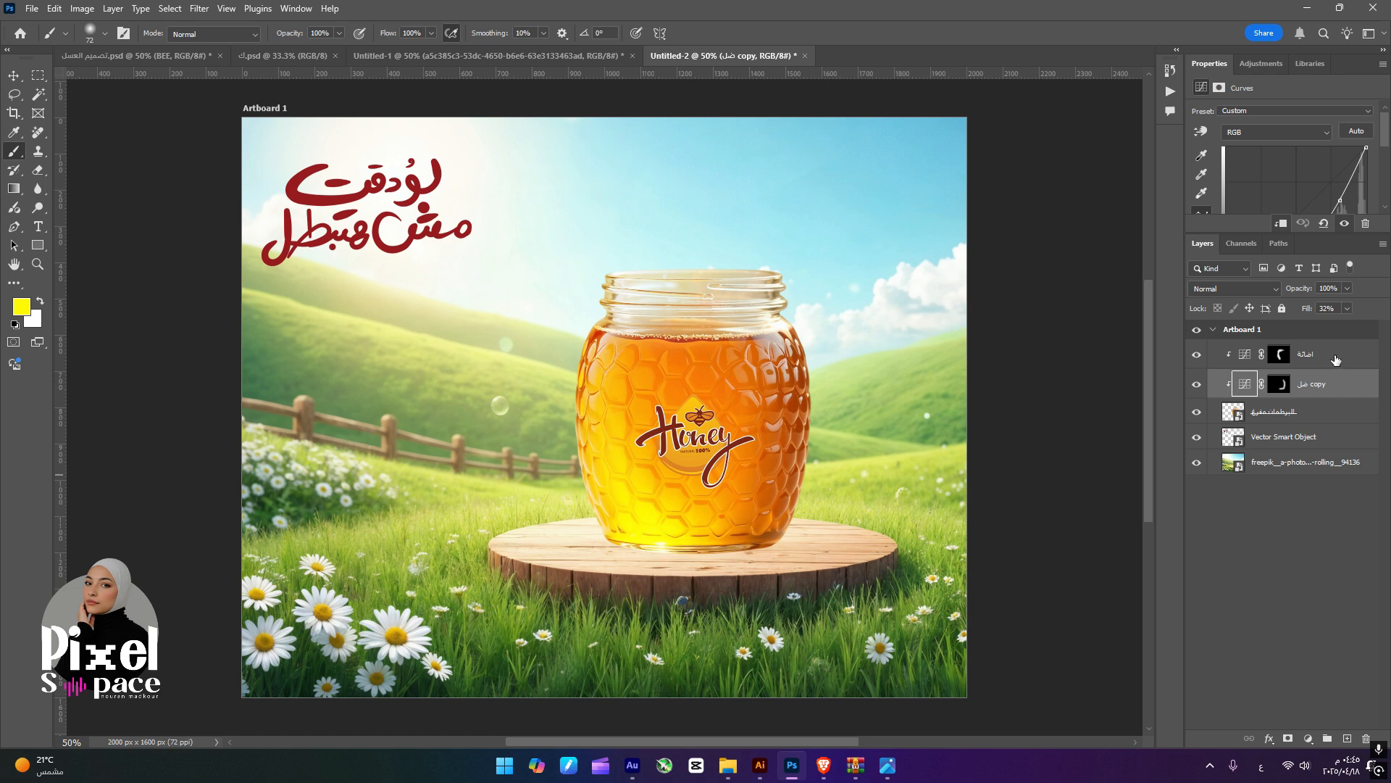
- Add a new layer directly above the Vector Smart Object and paint a soft yellow dab about 118 px wide beside the jar
left_click(1336, 360)
left_click(1293, 438)
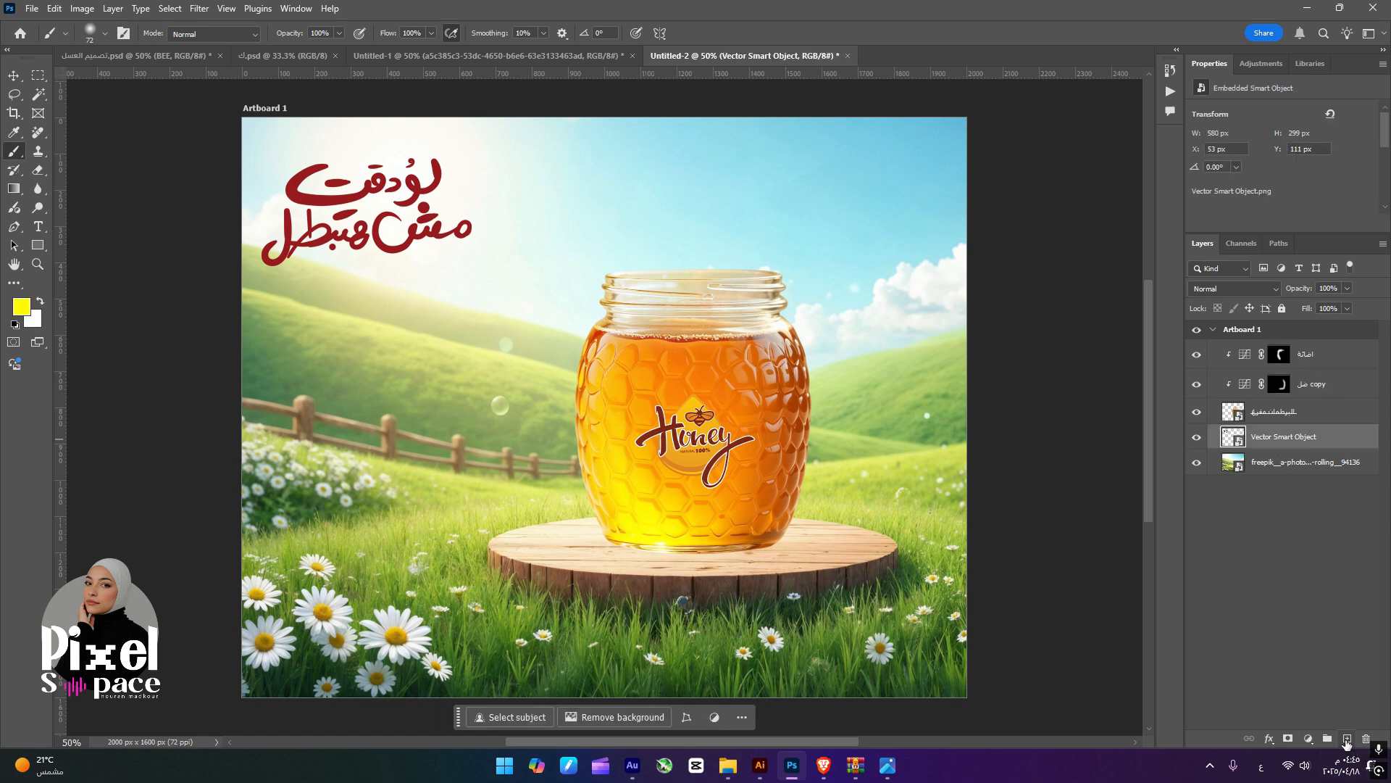
left_click(1346, 740)
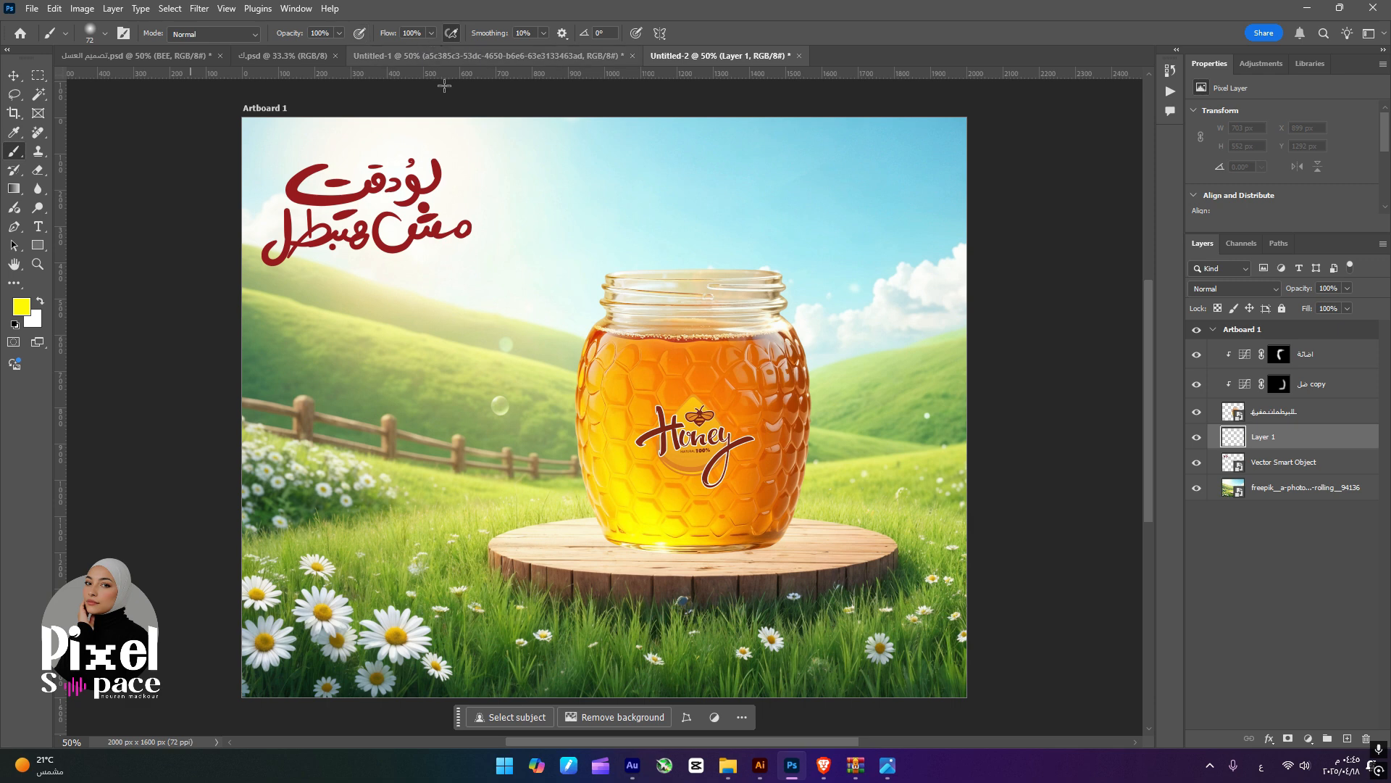
left_click(453, 396)
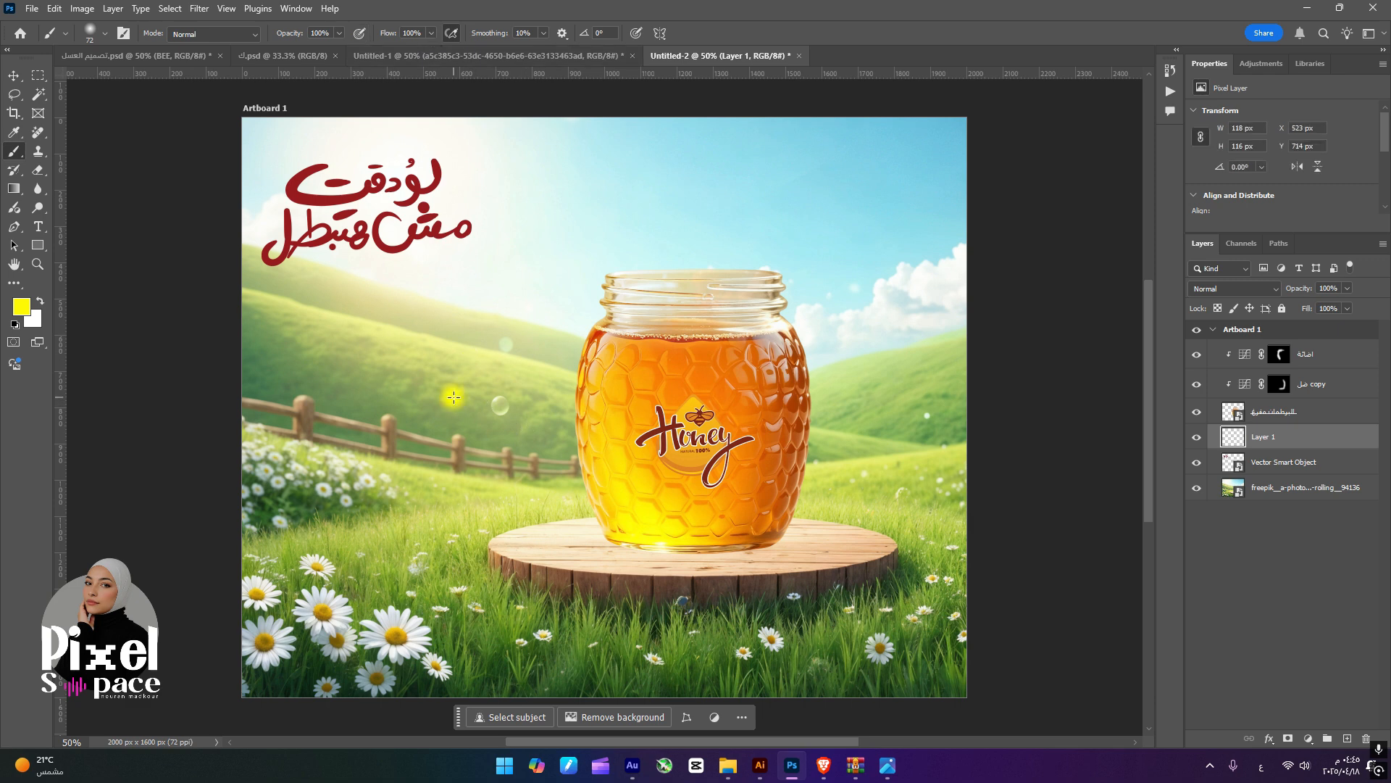
- Enlarge and flatten the yellow dab to about 682 by 260 px and place it under the jar's base
left_click(13, 76)
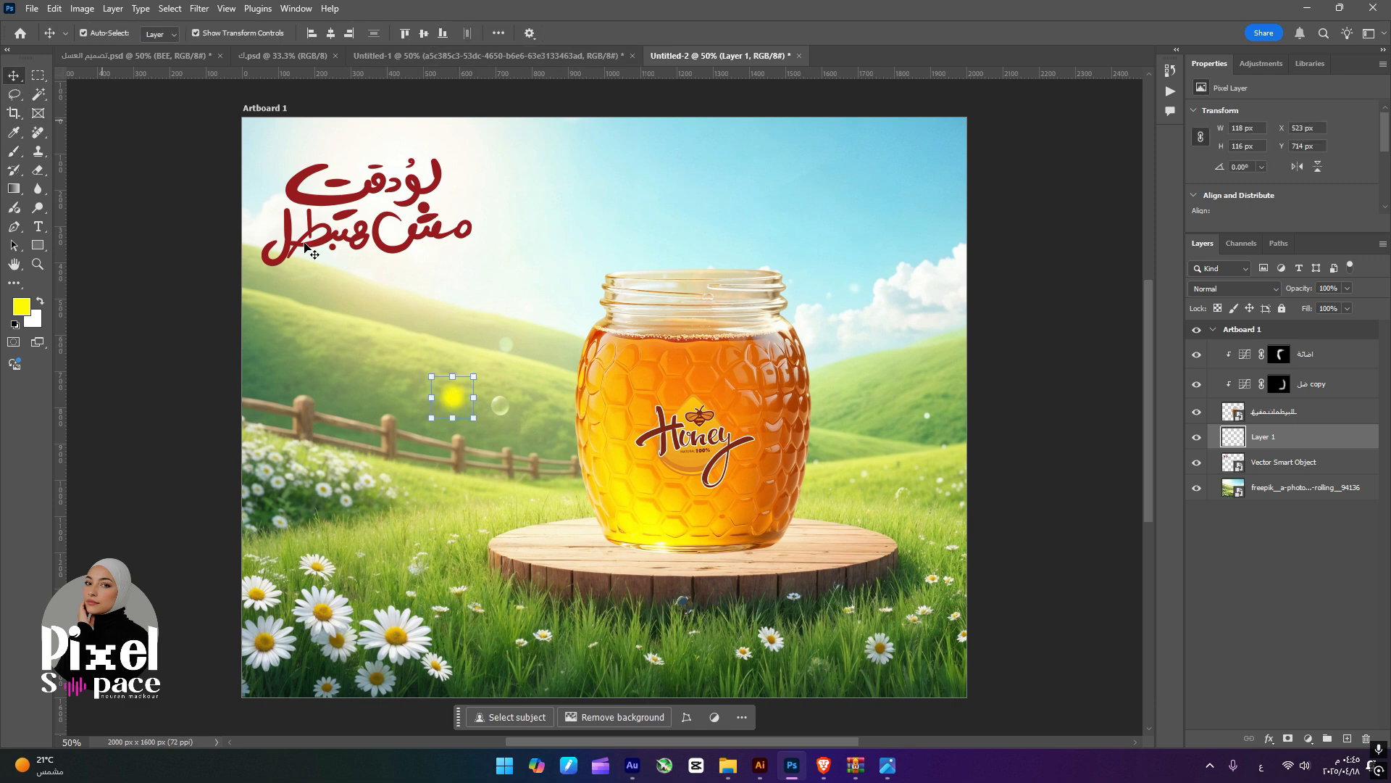
left_click_drag(477, 401, 684, 401)
mouse_move(592, 396)
left_mouse_down()
mouse_move(602, 467)
mouse_move(540, 462)
left_mouse_up()
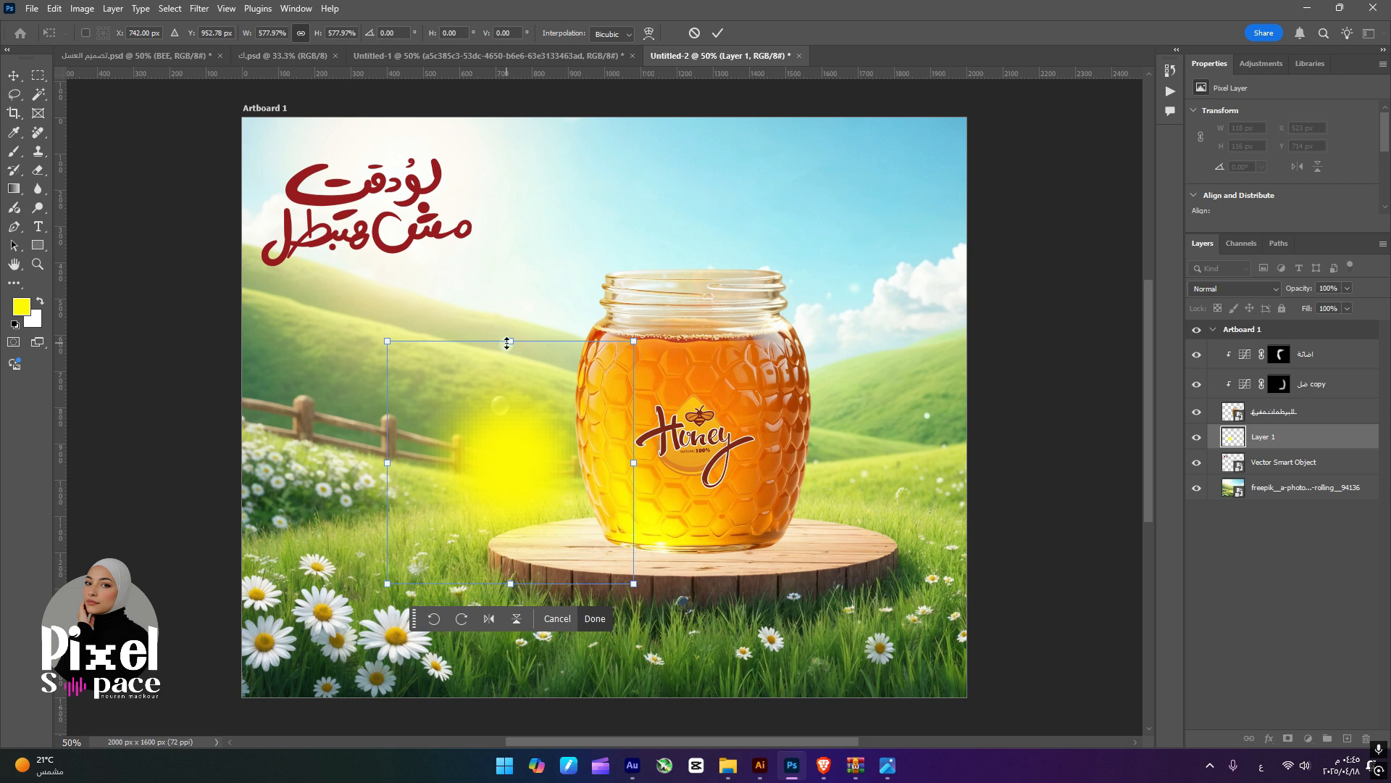
mouse_move(507, 342)
left_mouse_down()
mouse_move(507, 297)
mouse_move(520, 553)
mouse_move(602, 538)
mouse_move(721, 568)
mouse_move(700, 549)
mouse_move(700, 486)
mouse_move(710, 537)
mouse_move(686, 539)
left_mouse_up()
key("Return")
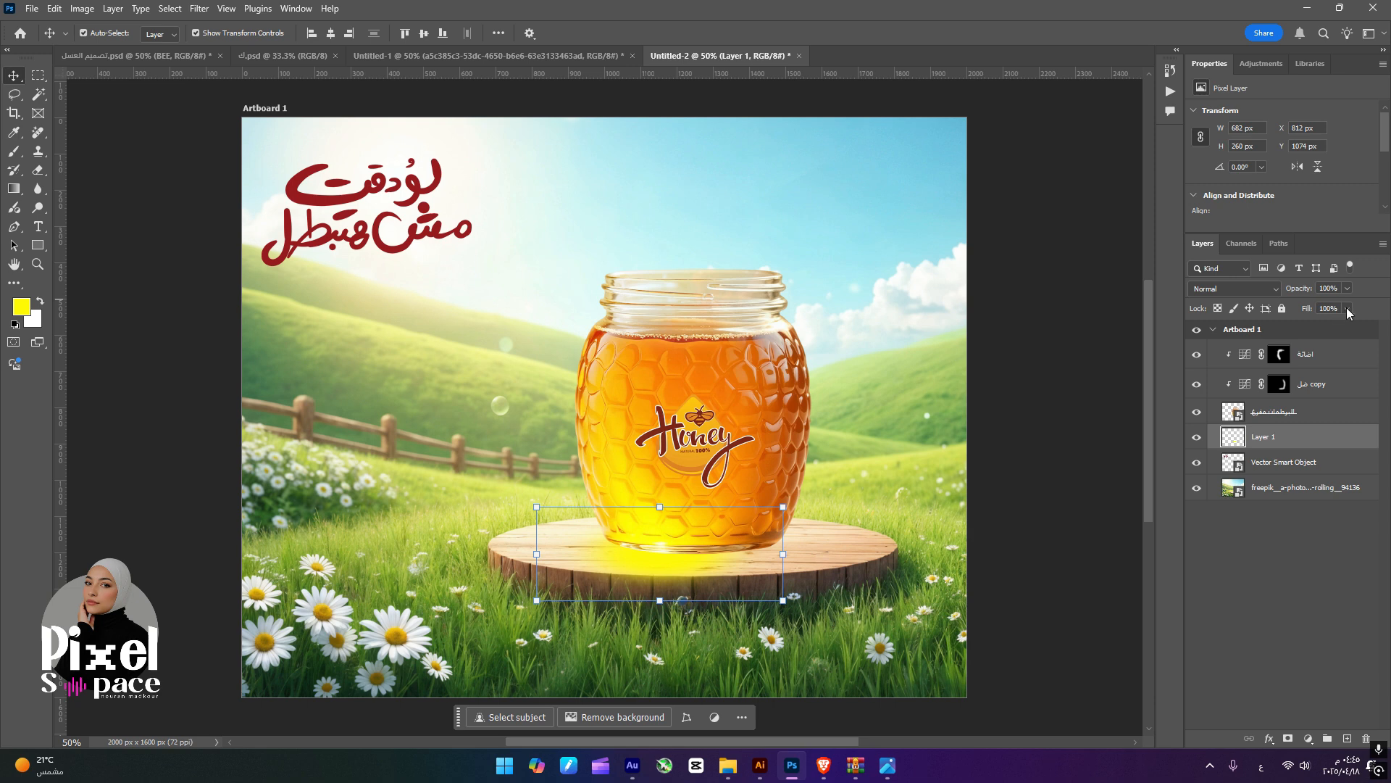
- Reduce Layer 1's fill to 52% and set its blending mode to Color Dodge
left_click(1348, 309)
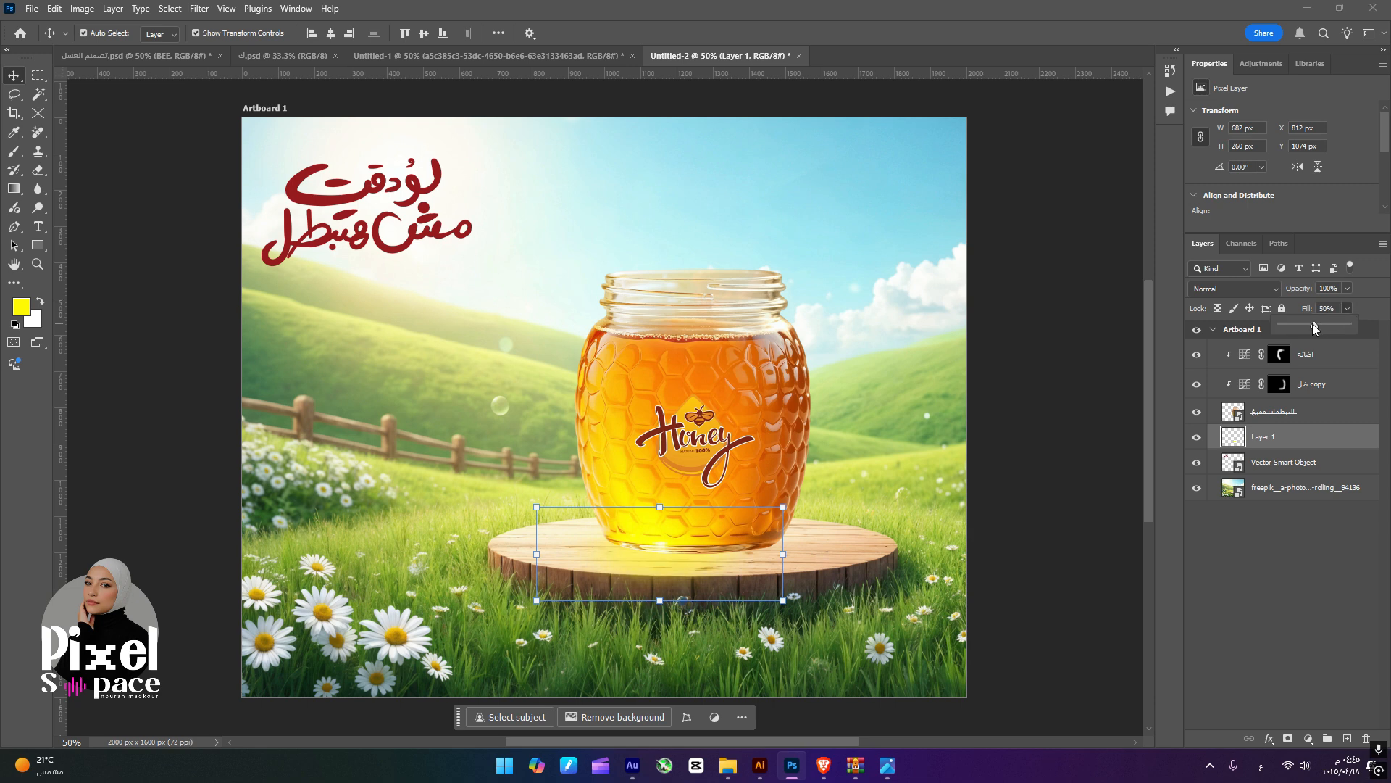
left_click_drag(1316, 323, 1320, 323)
left_click(1232, 289)
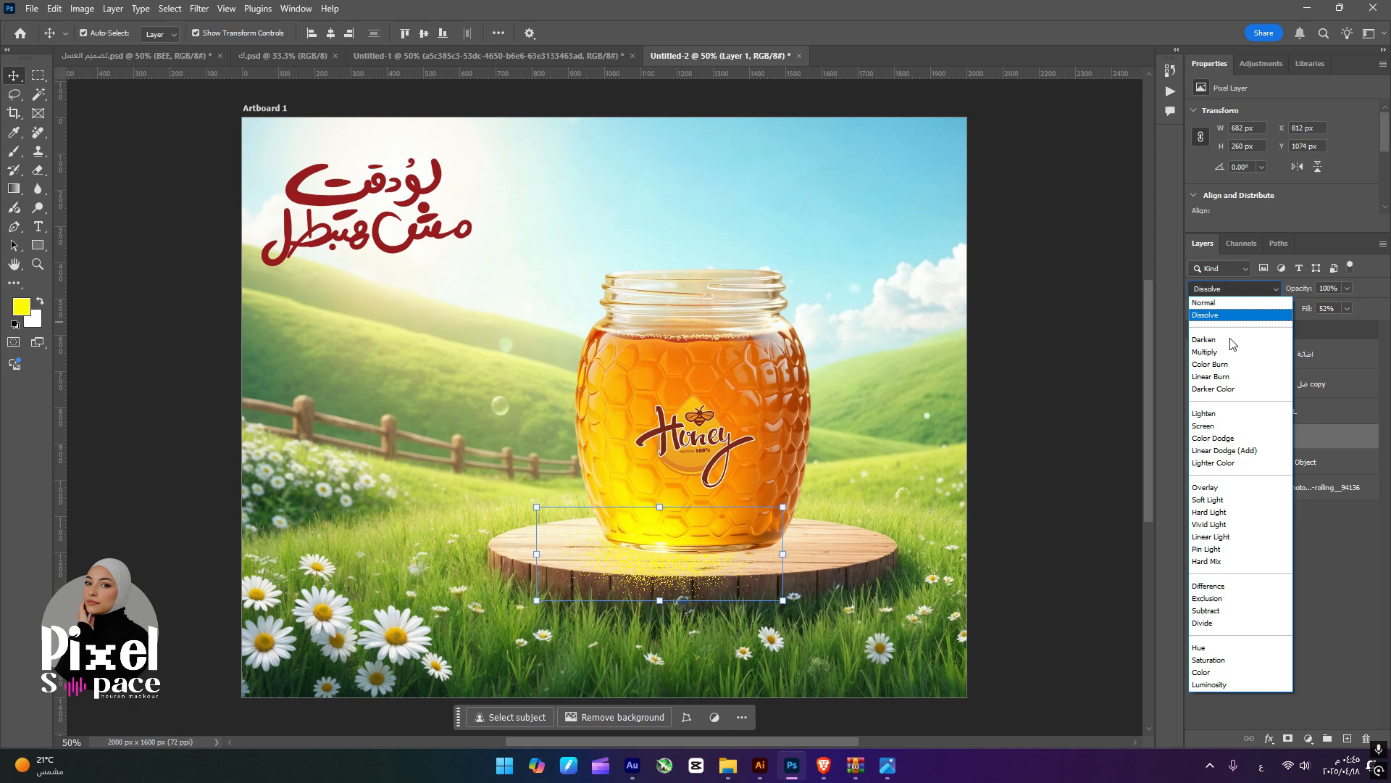
left_click(1239, 439)
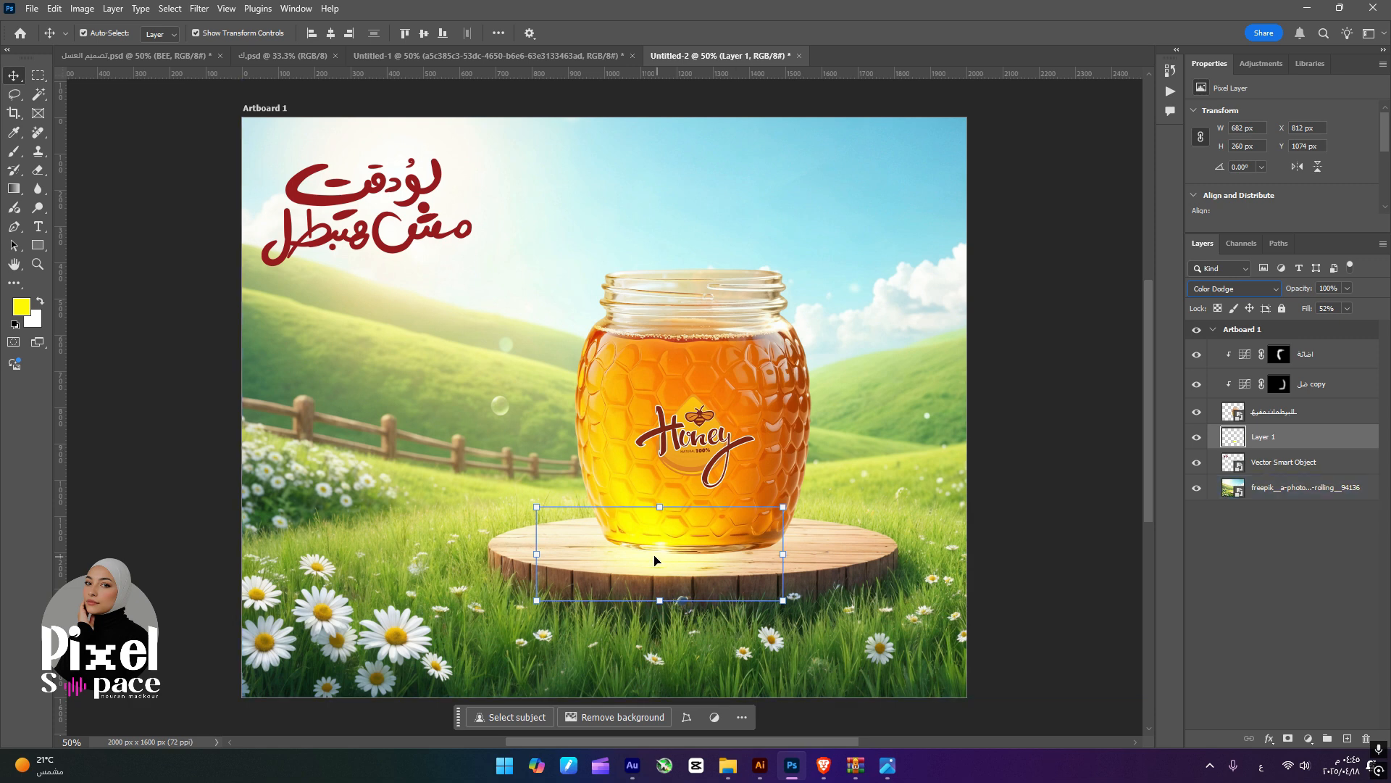
- Shift the yellow glow slightly left under the jar and flatten it to about 238 px high
mouse_move(659, 562)
left_mouse_down()
mouse_move(717, 560)
mouse_move(642, 561)
left_mouse_up()
left_click_drag(646, 506, 646, 514)
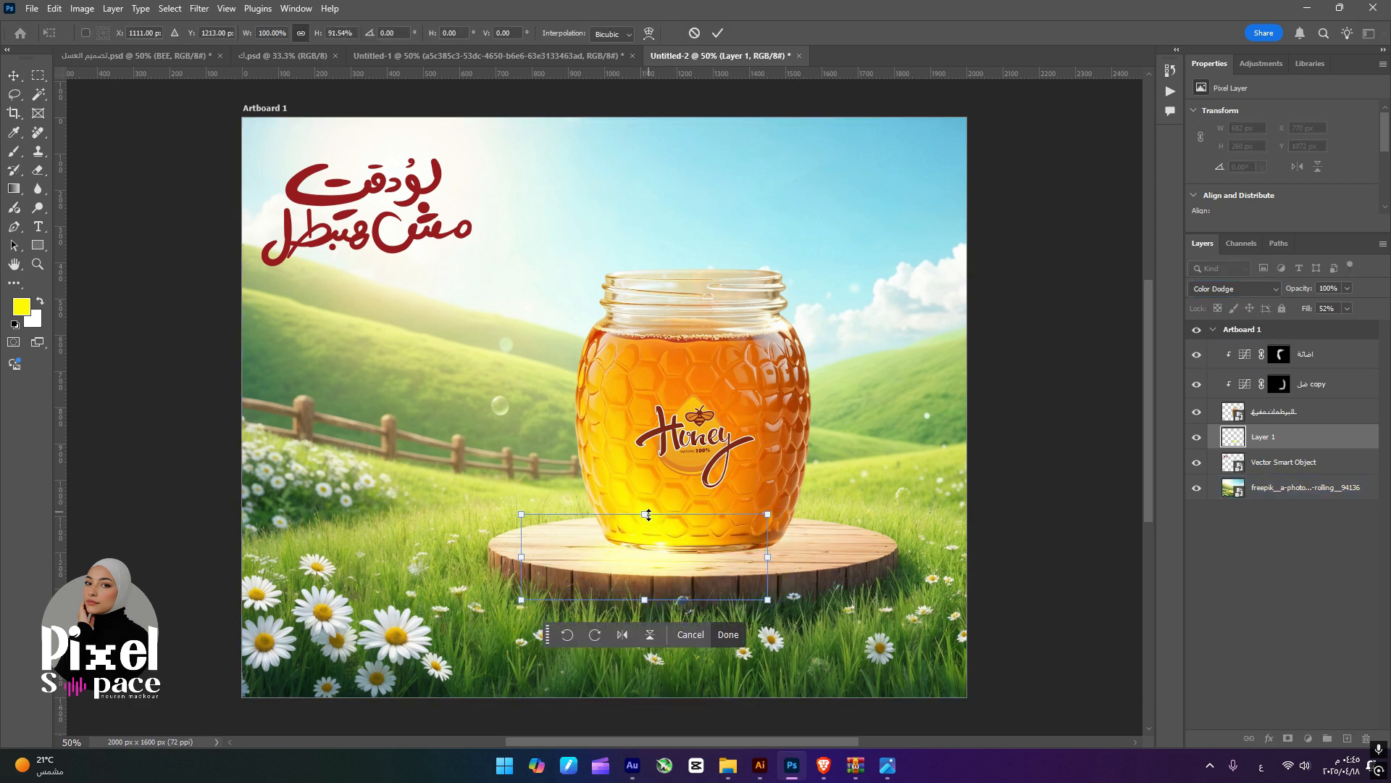
left_click_drag(666, 574, 668, 570)
key("Return")
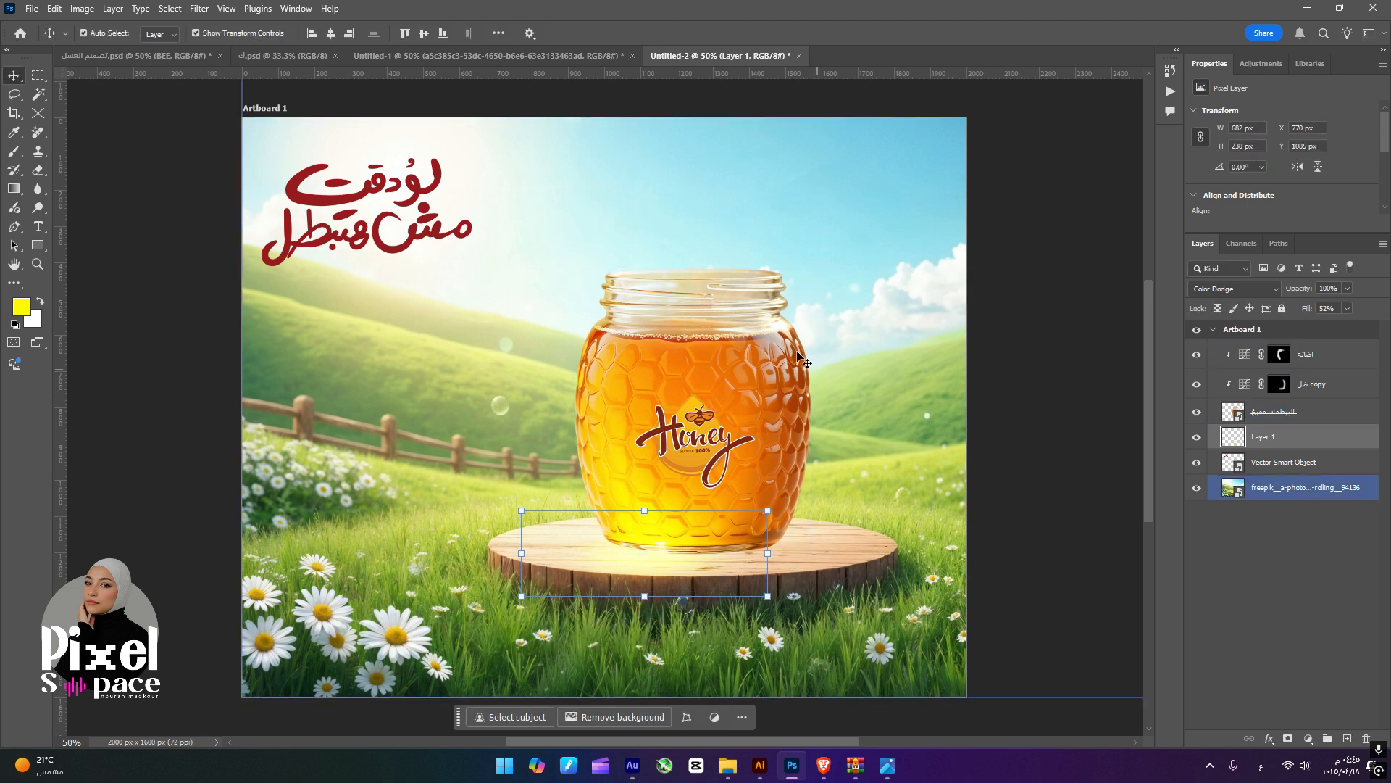
- Add a new layer directly above the Vector Smart Object, with the Brush tool active
left_click(366, 210)
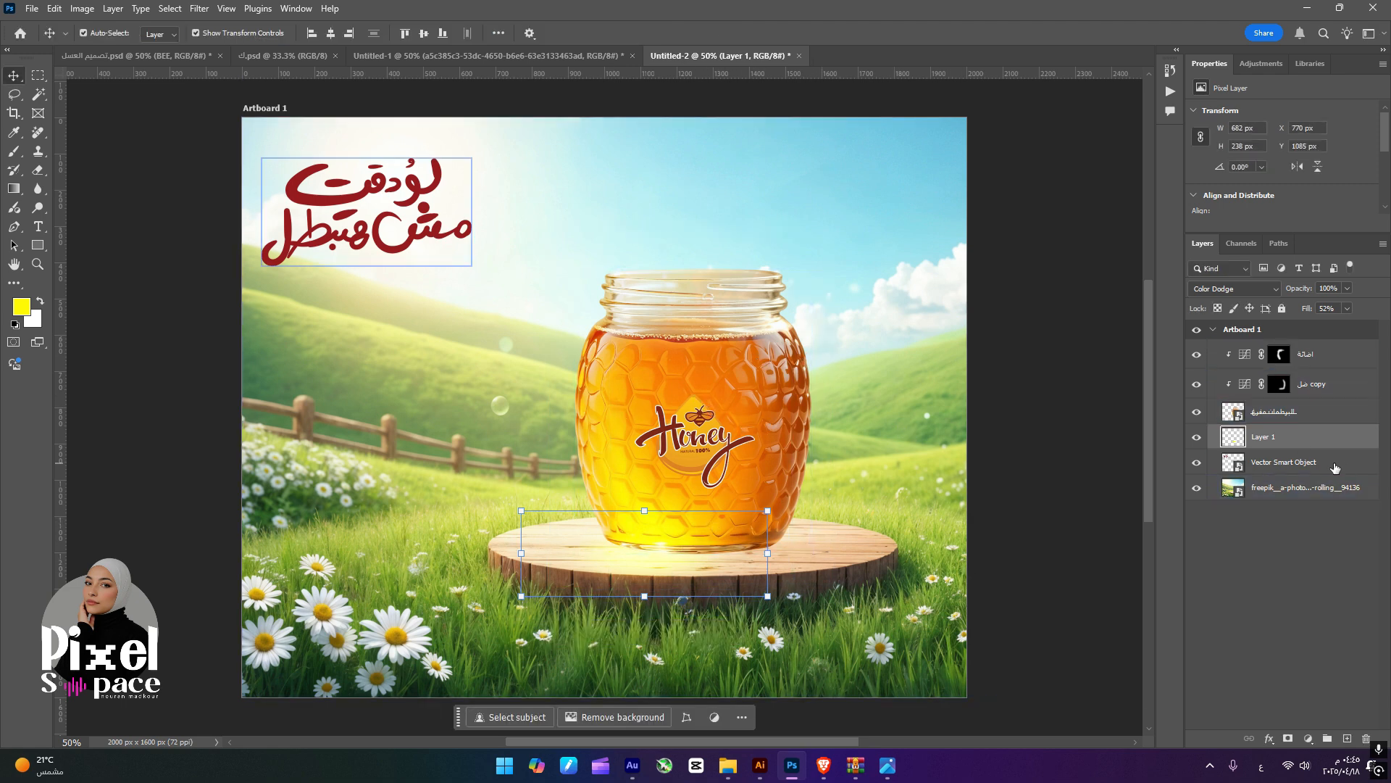
left_click(14, 150)
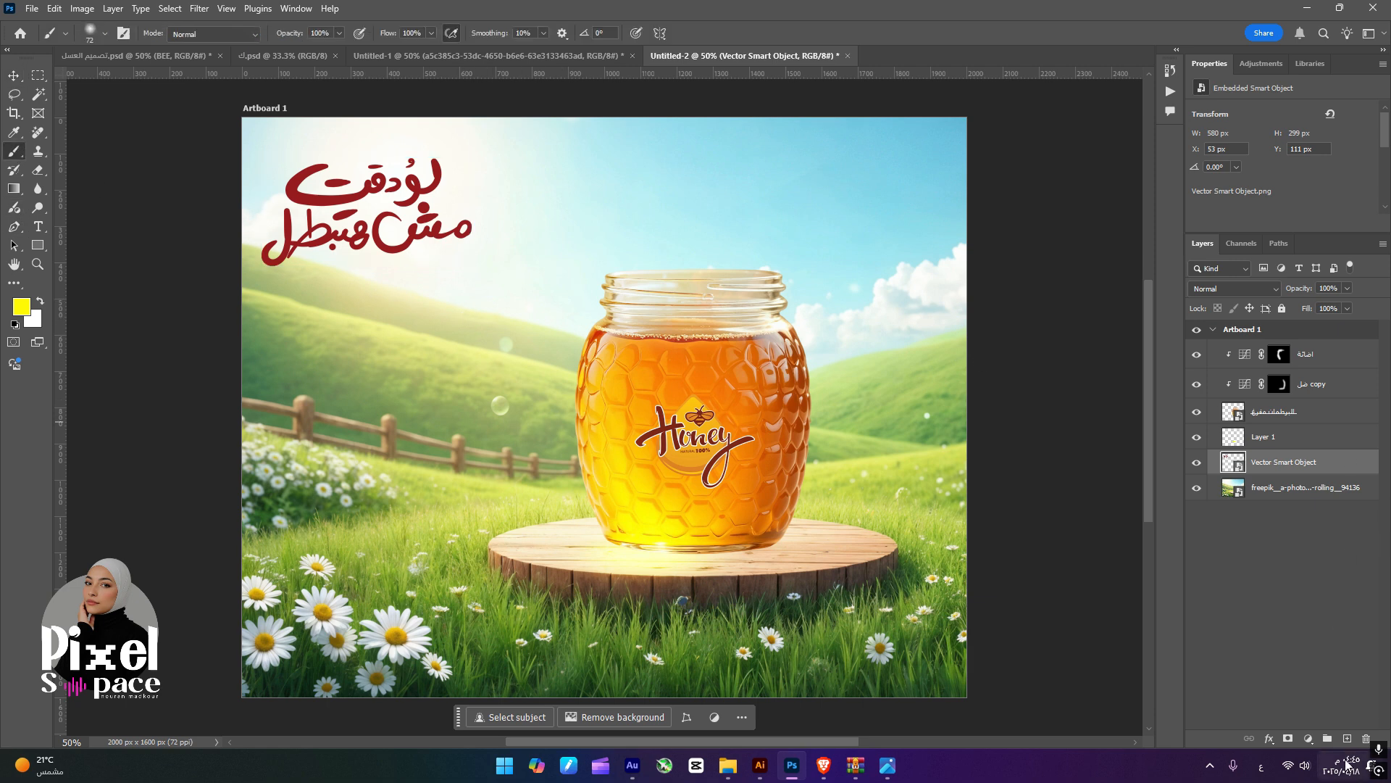
left_click(1347, 740)
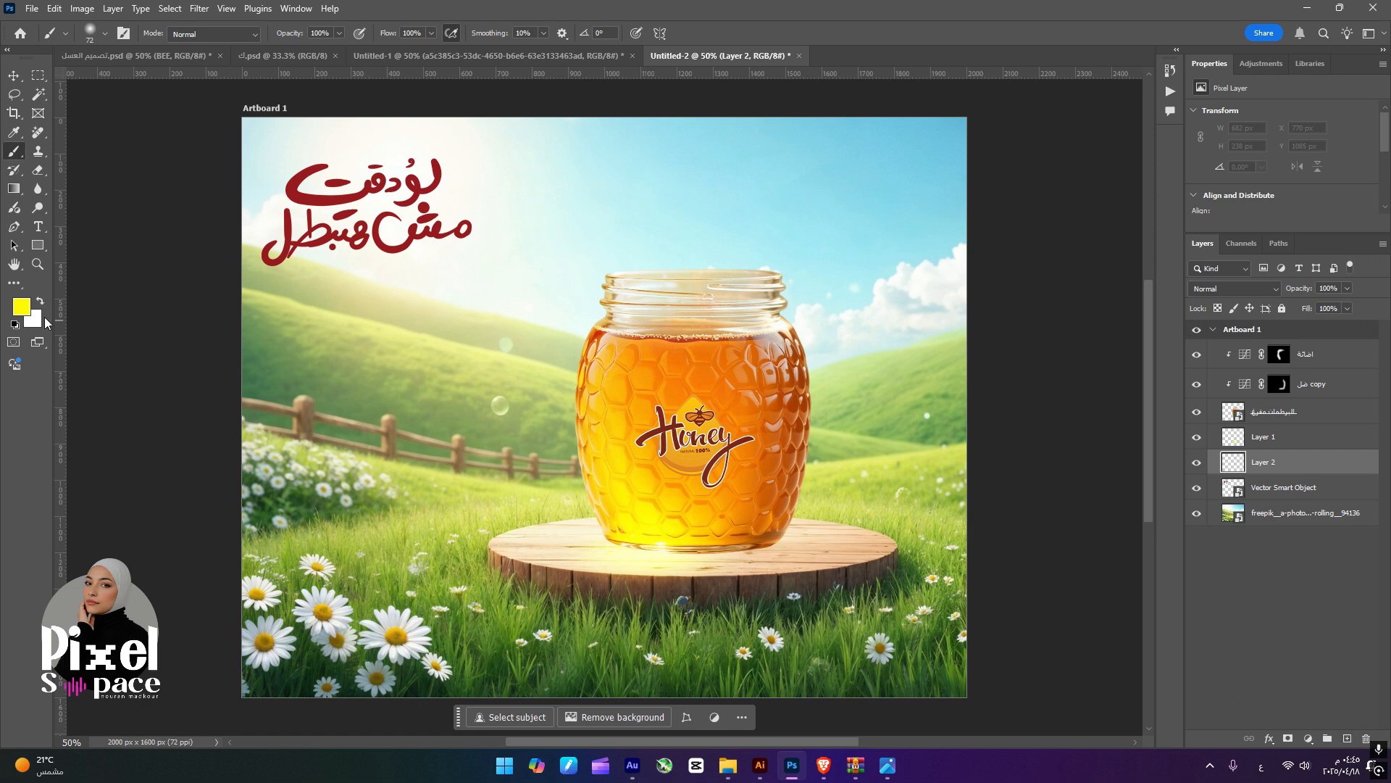
- Set the foreground colour to dark brown 2c1807, based on a sample from the shaded edge of the wooden podium
left_click(15, 324)
left_click(21, 306)
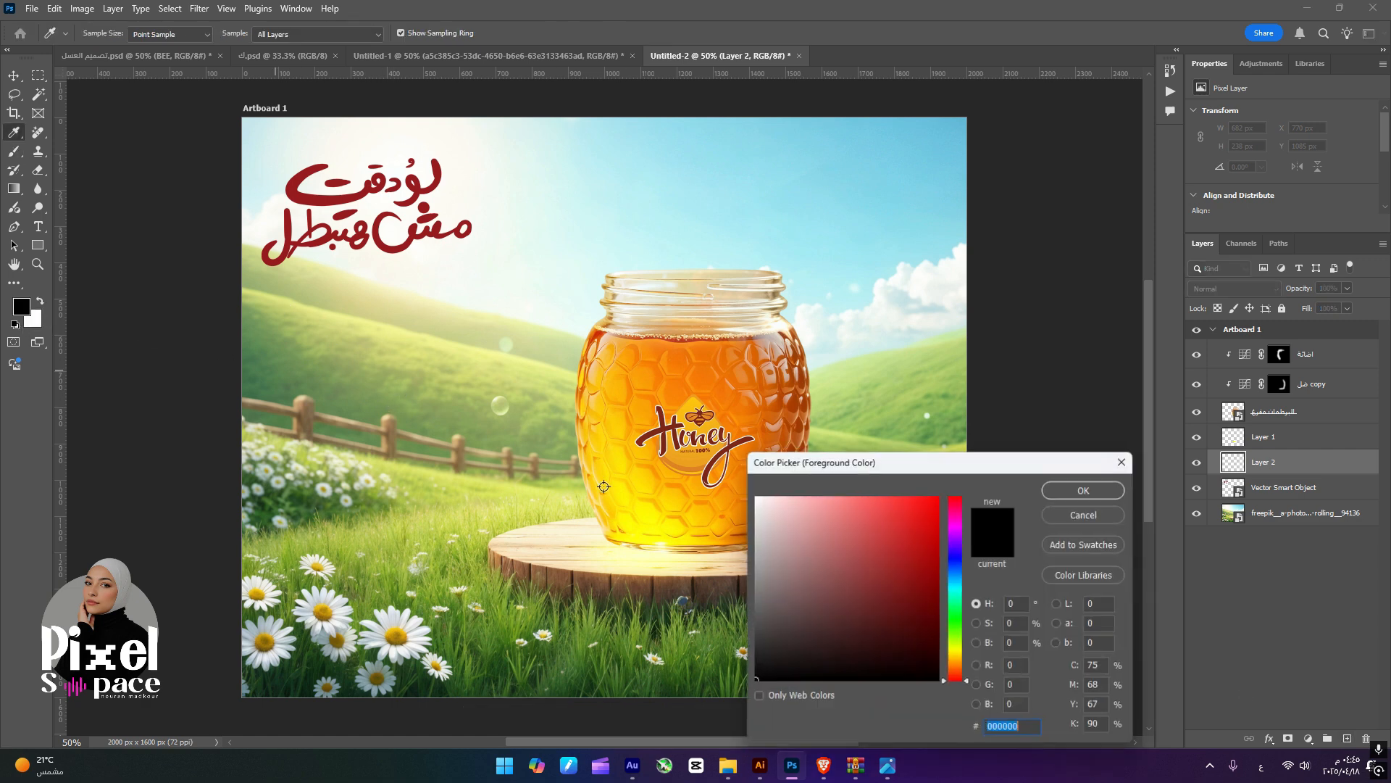
left_click(696, 586)
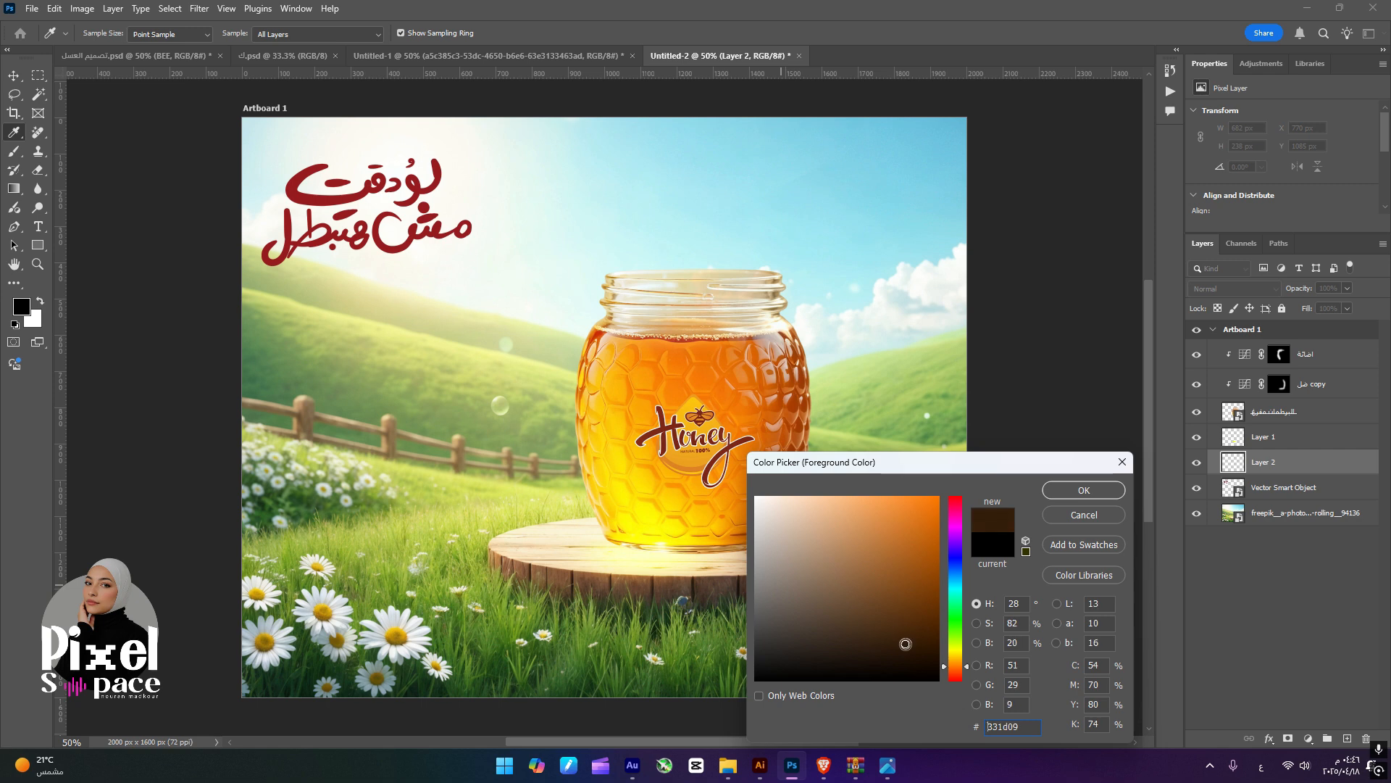
left_click(910, 650)
left_click(909, 648)
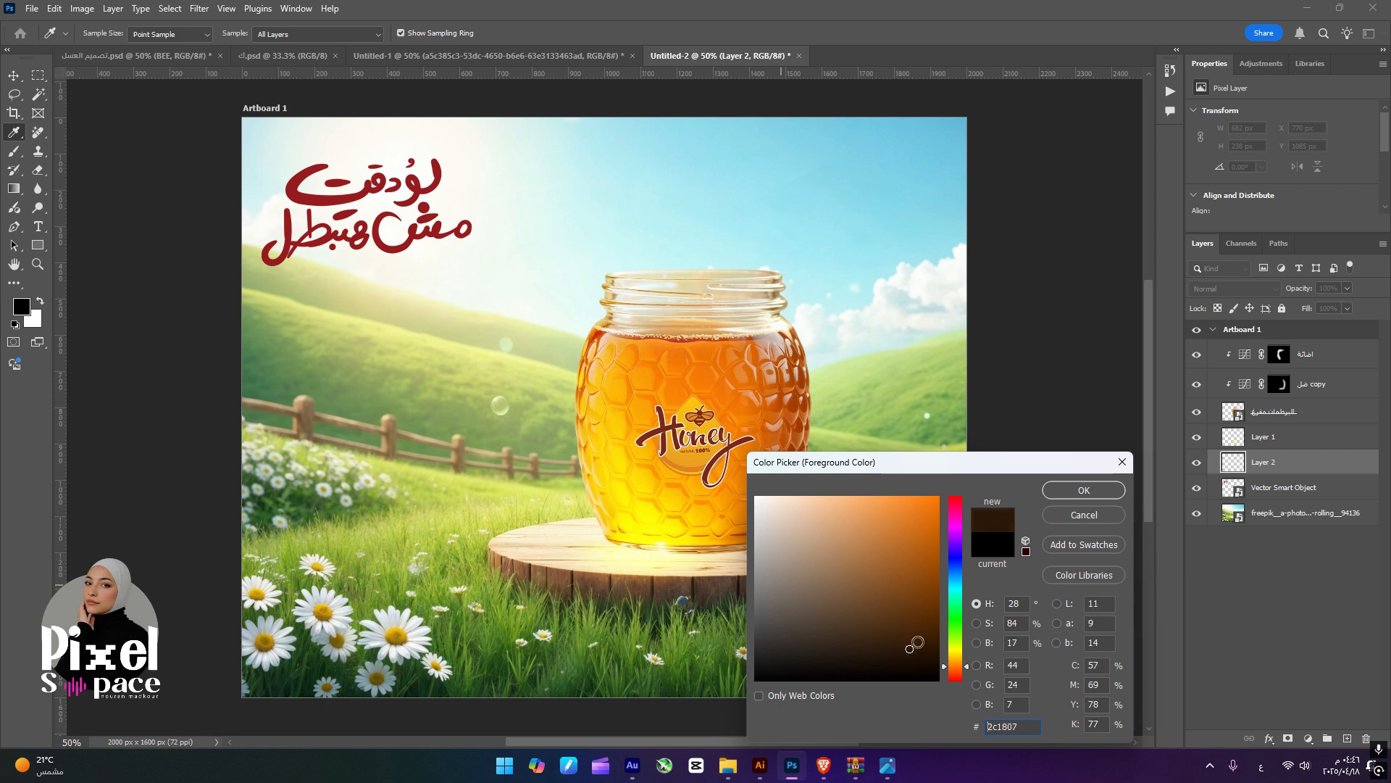
left_click(1084, 491)
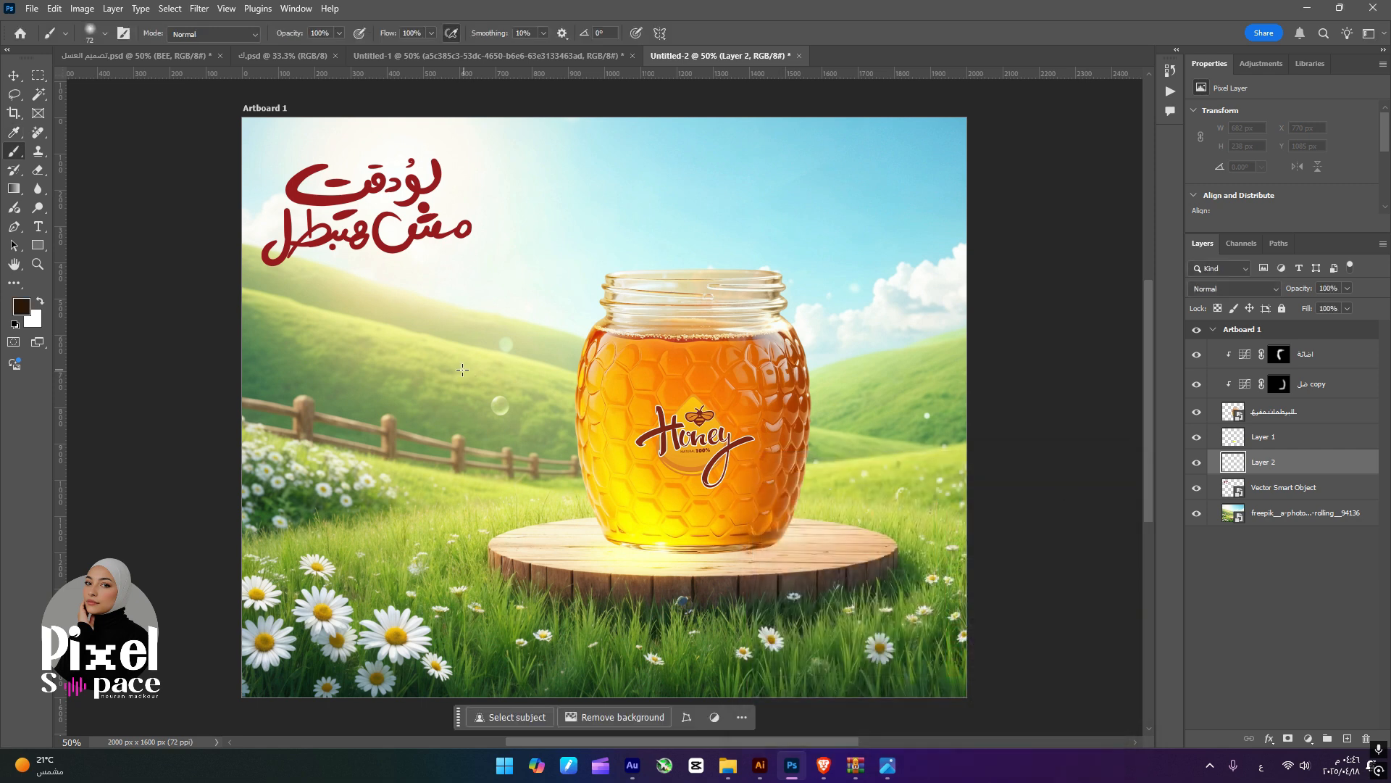
- Paint a soft dark brown dab on the meadow beside the jar and enlarge it to about 673 px
left_click(389, 358)
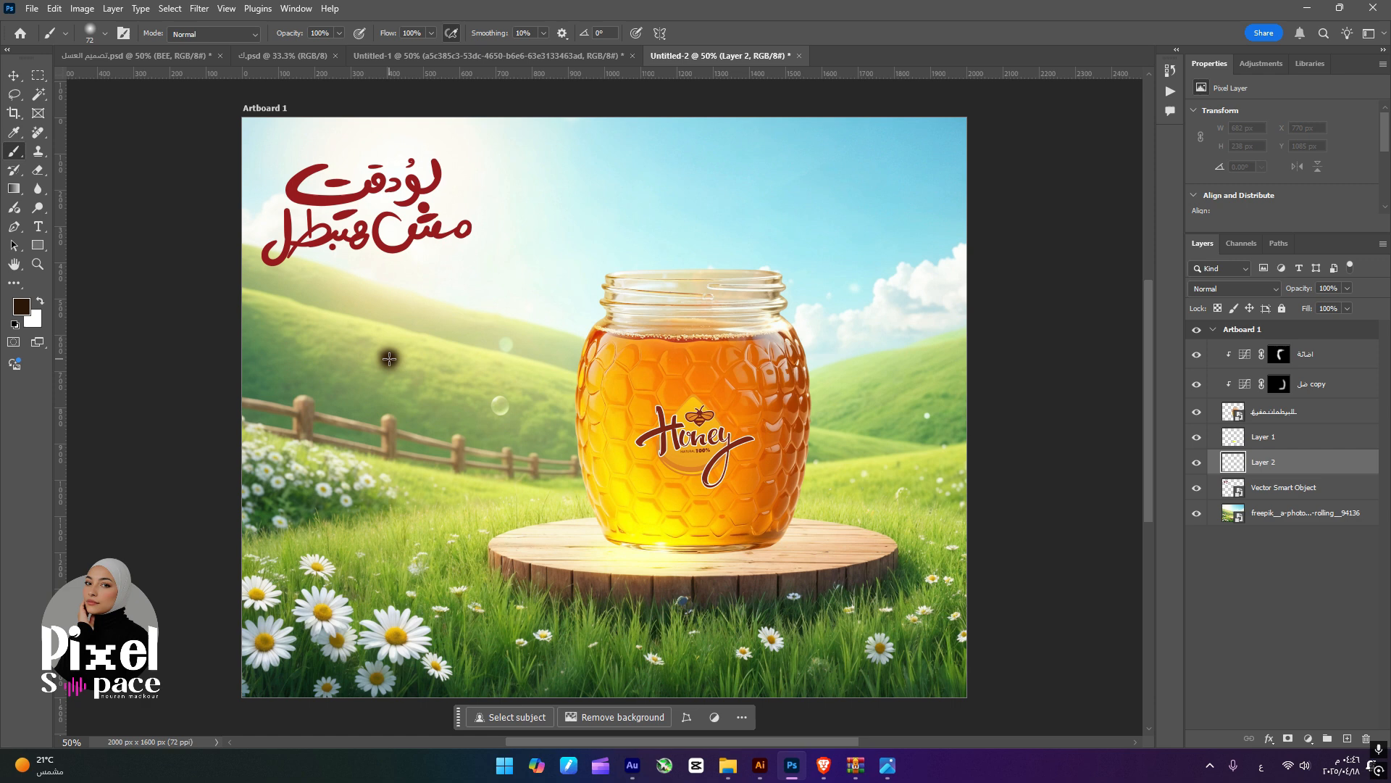
left_click(19, 82)
mouse_move(408, 360)
left_mouse_down()
mouse_move(600, 311)
mouse_move(497, 336)
mouse_move(576, 378)
left_mouse_up()
left_click(576, 377)
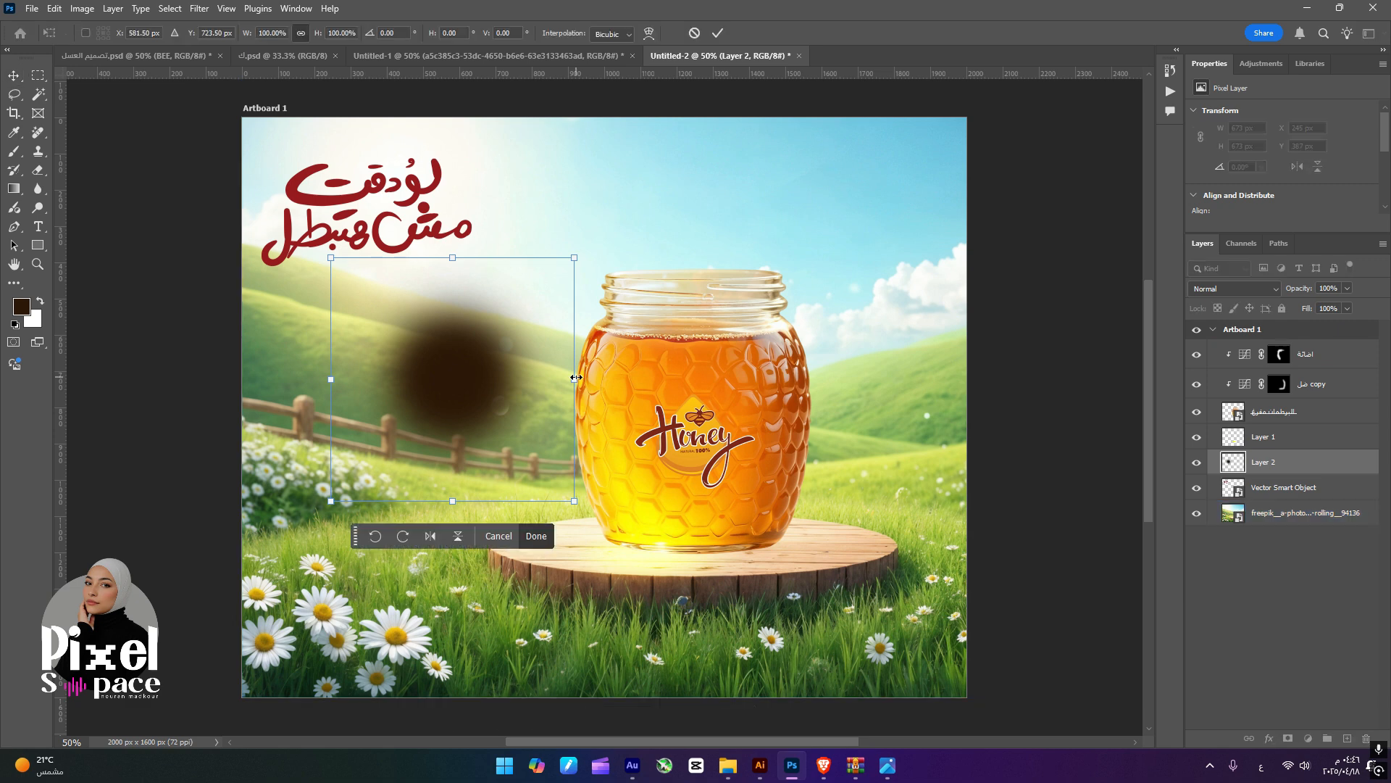
- Warp the brown dab by pulling its right side inward to form a narrow crescent about 448 px wide
right_click(519, 367)
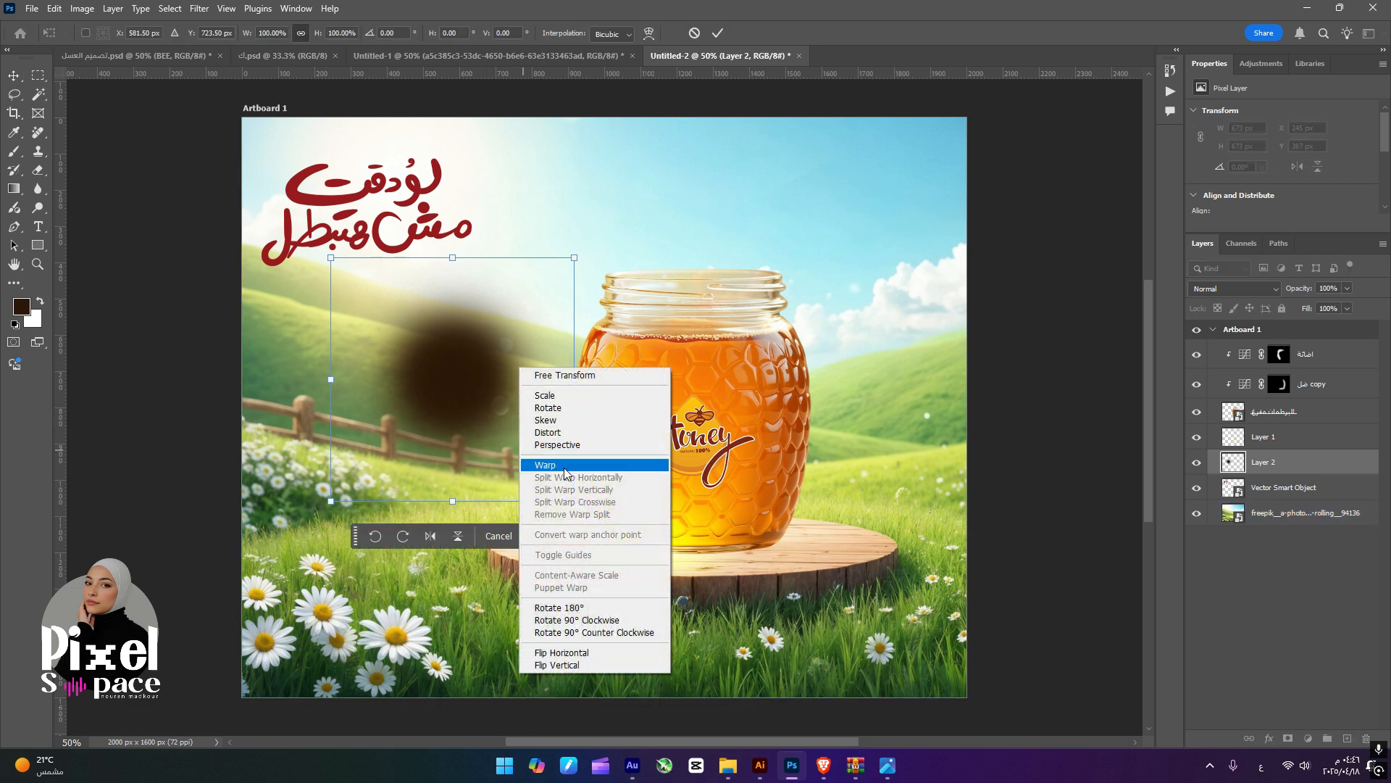
left_click(566, 466)
mouse_move(528, 376)
left_mouse_down()
mouse_move(421, 386)
mouse_move(436, 384)
left_mouse_up()
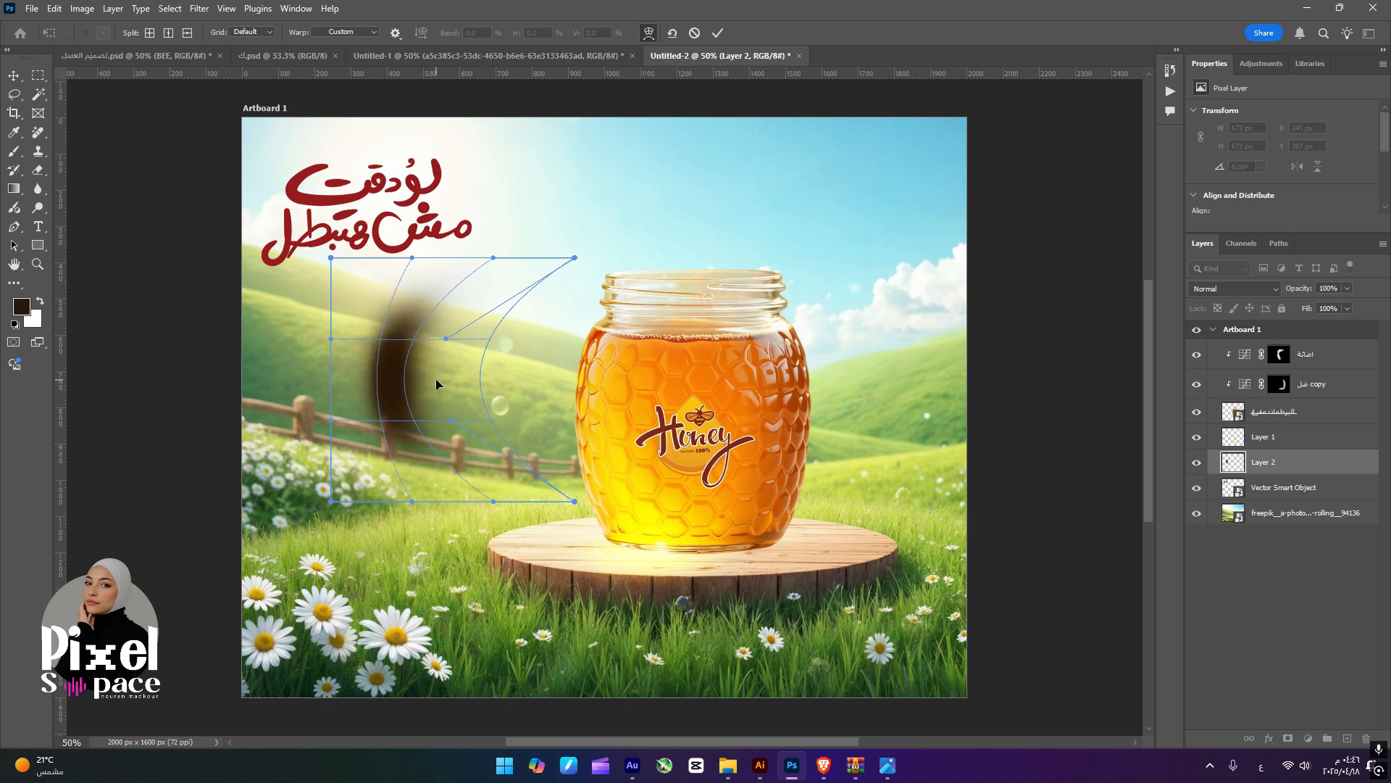
key("Return")
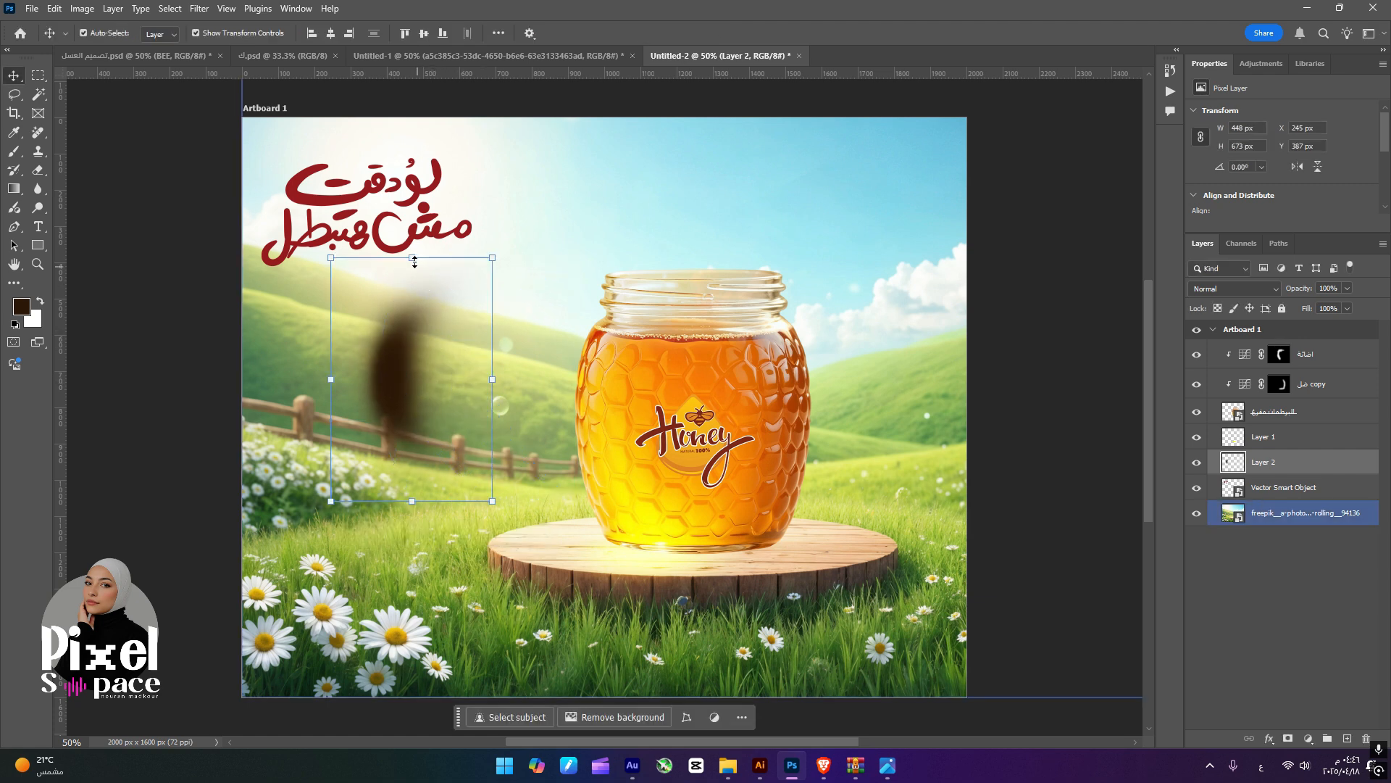
- Flatten and stretch the brown crescent into a thin shadow about 1136 by 67 px and place it at the jar's base
left_click(413, 259)
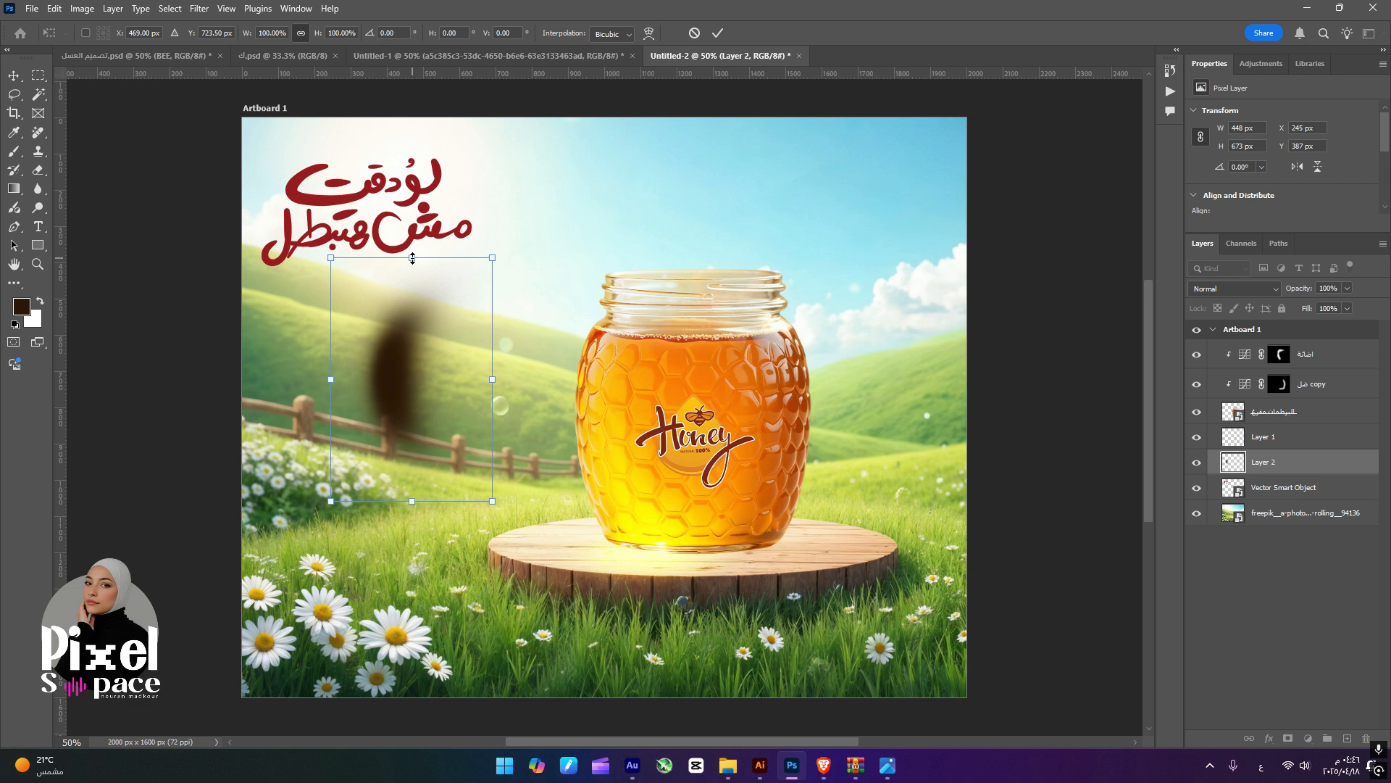
left_click_drag(408, 257, 755, 489)
left_click_drag(558, 486, 760, 537)
key("Return")
left_click(1013, 536)
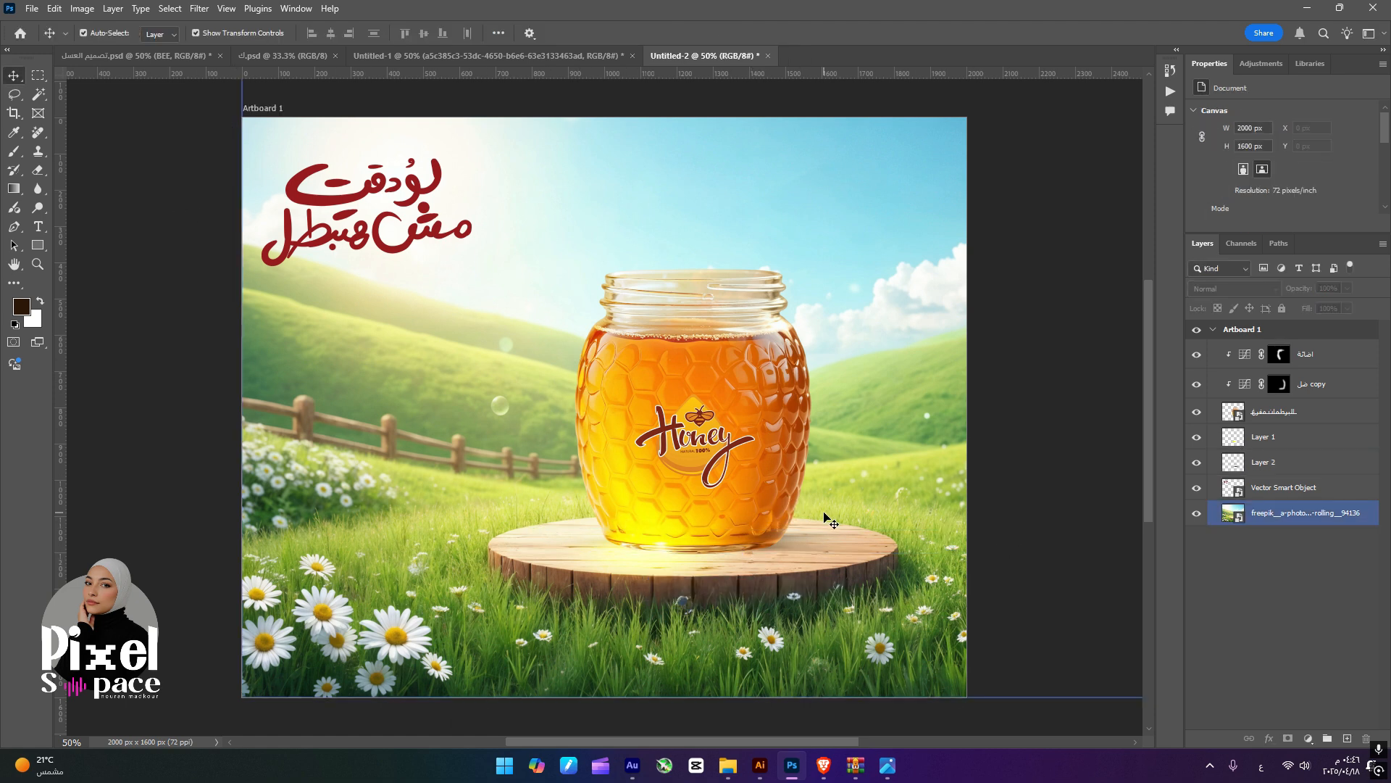
- Fine-tune the base shadow's position to about X 870 px, Y 1149 px
left_click_drag(804, 536, 832, 534)
key("shift+Down")
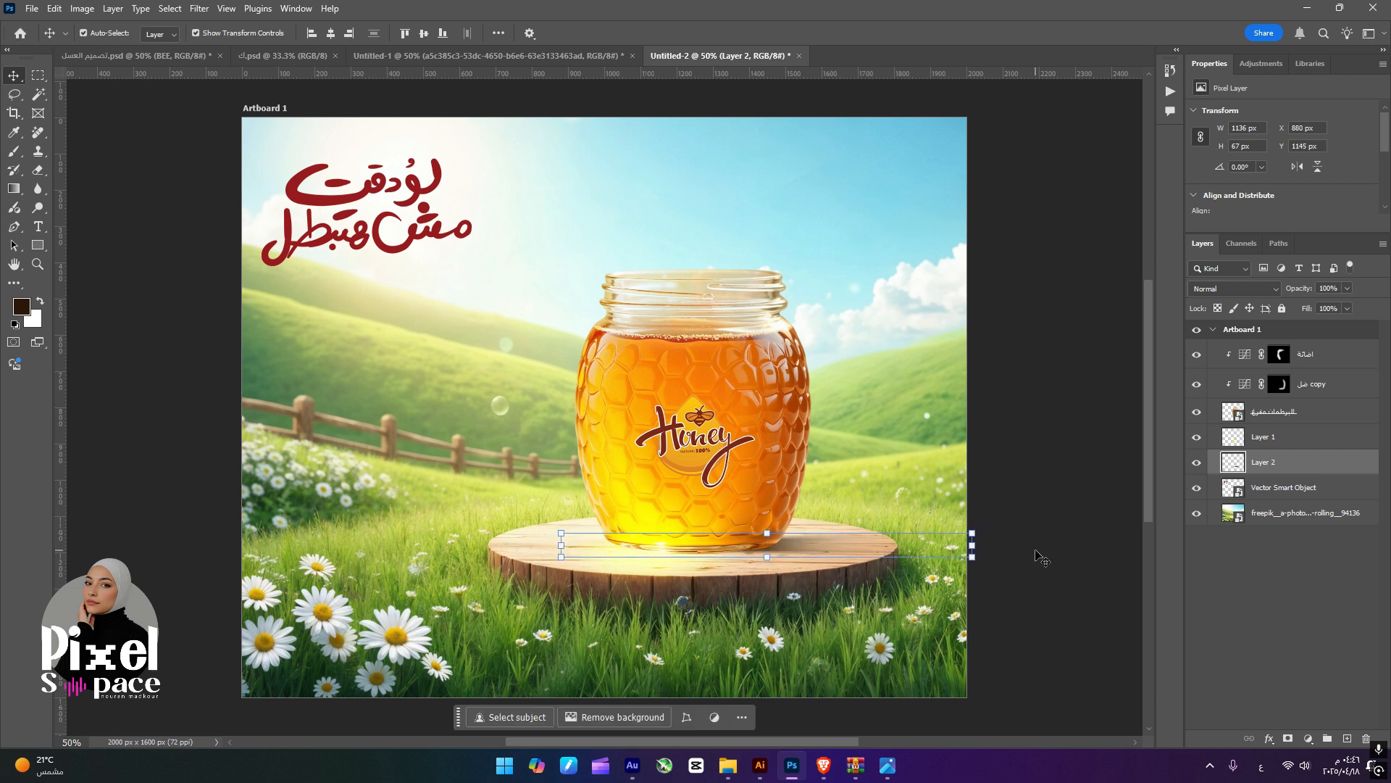
key("Left")
key("Left")
key("Left")
key("Left")
key("Left")
key("Left")
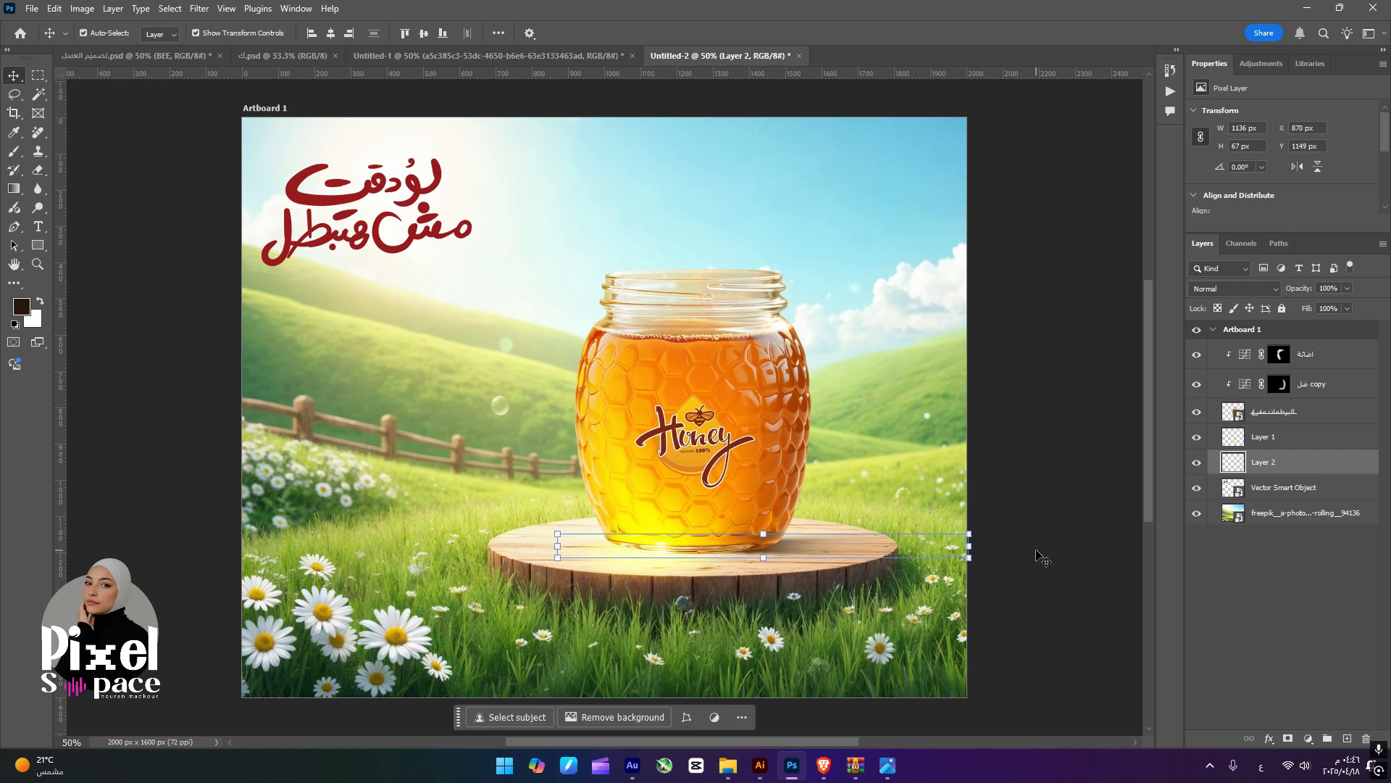
- Shift the base shadow further left to about X 854 px and reduce Layer 2's fill to about 77%
left_click(1045, 559)
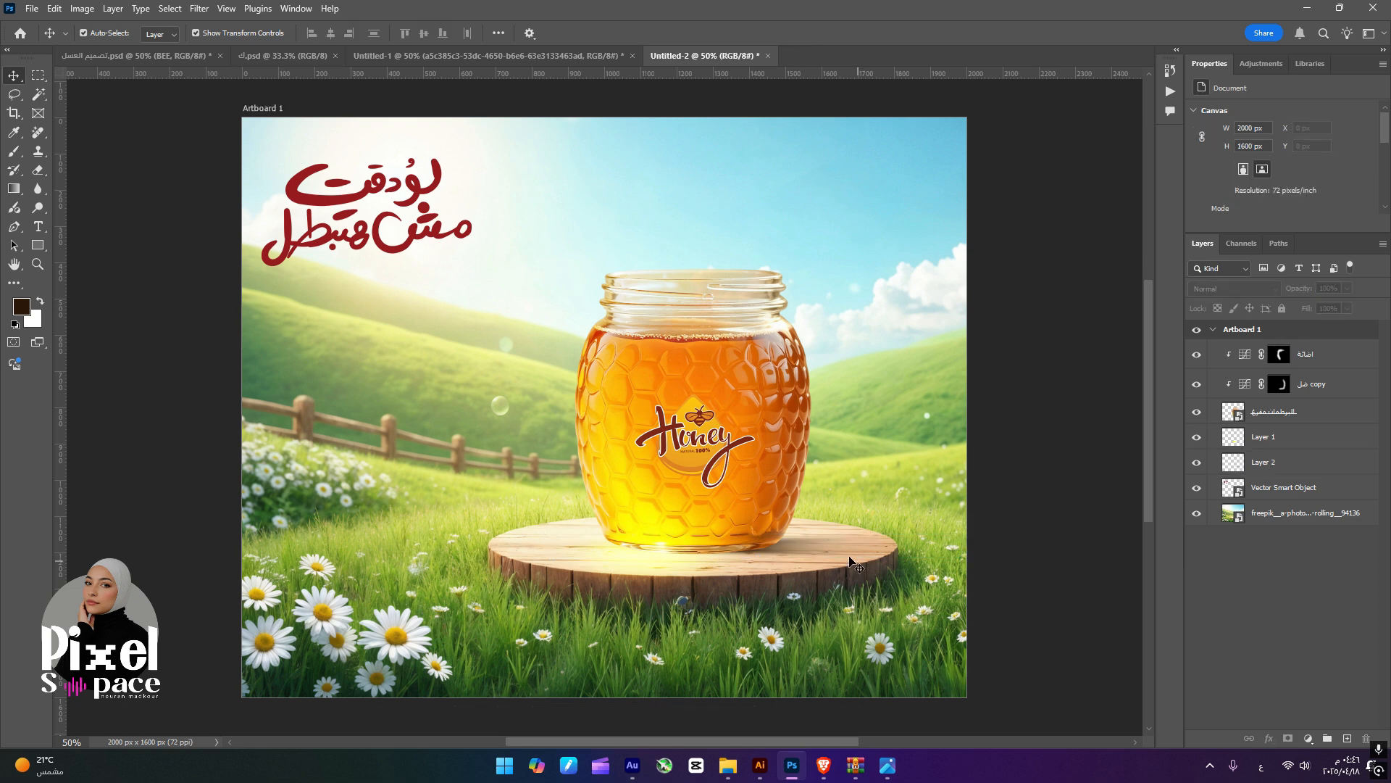
left_click(817, 542)
left_click(1050, 485)
left_click(801, 536)
left_click(794, 549)
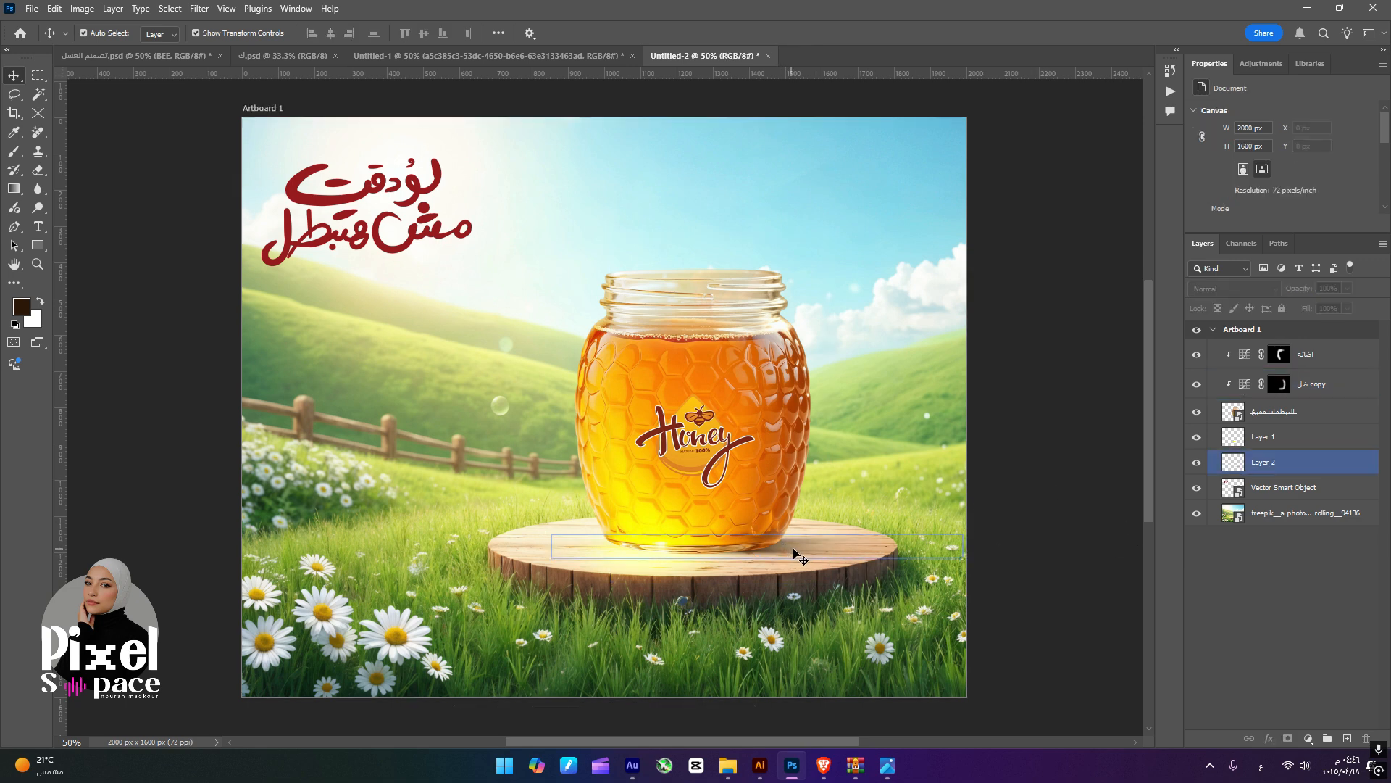
left_click(805, 553)
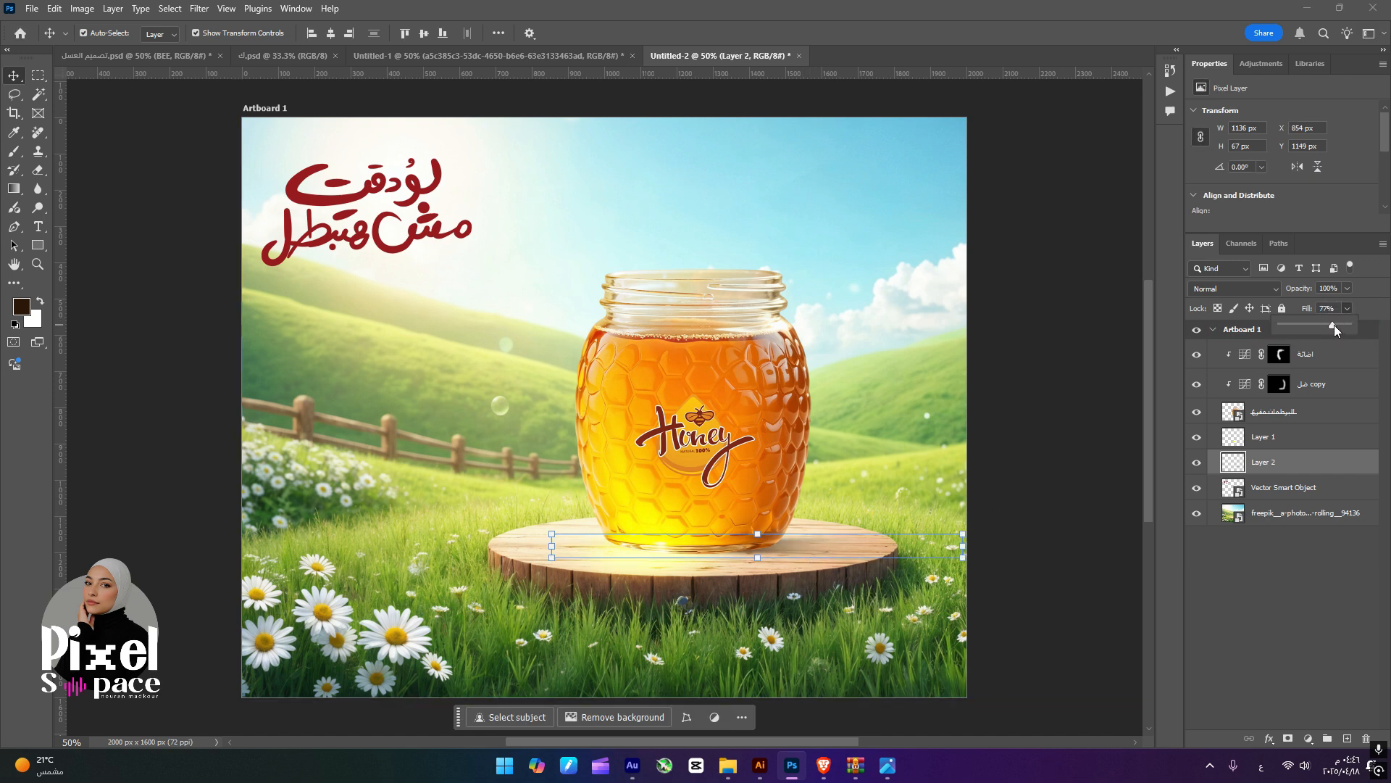
left_click(950, 598)
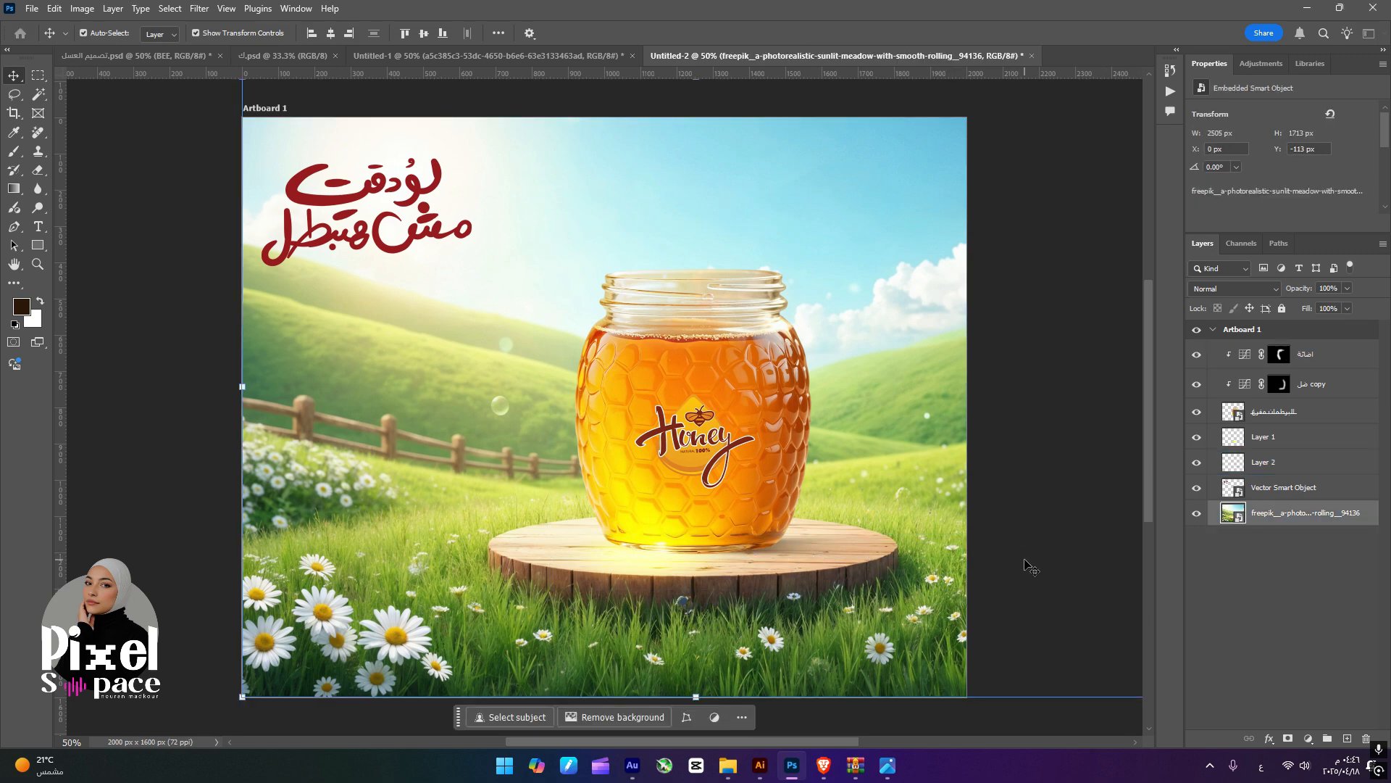
- Save the document as the Photoshop file 4.psd
key("ctrl+s")
left_click(1329, 701)
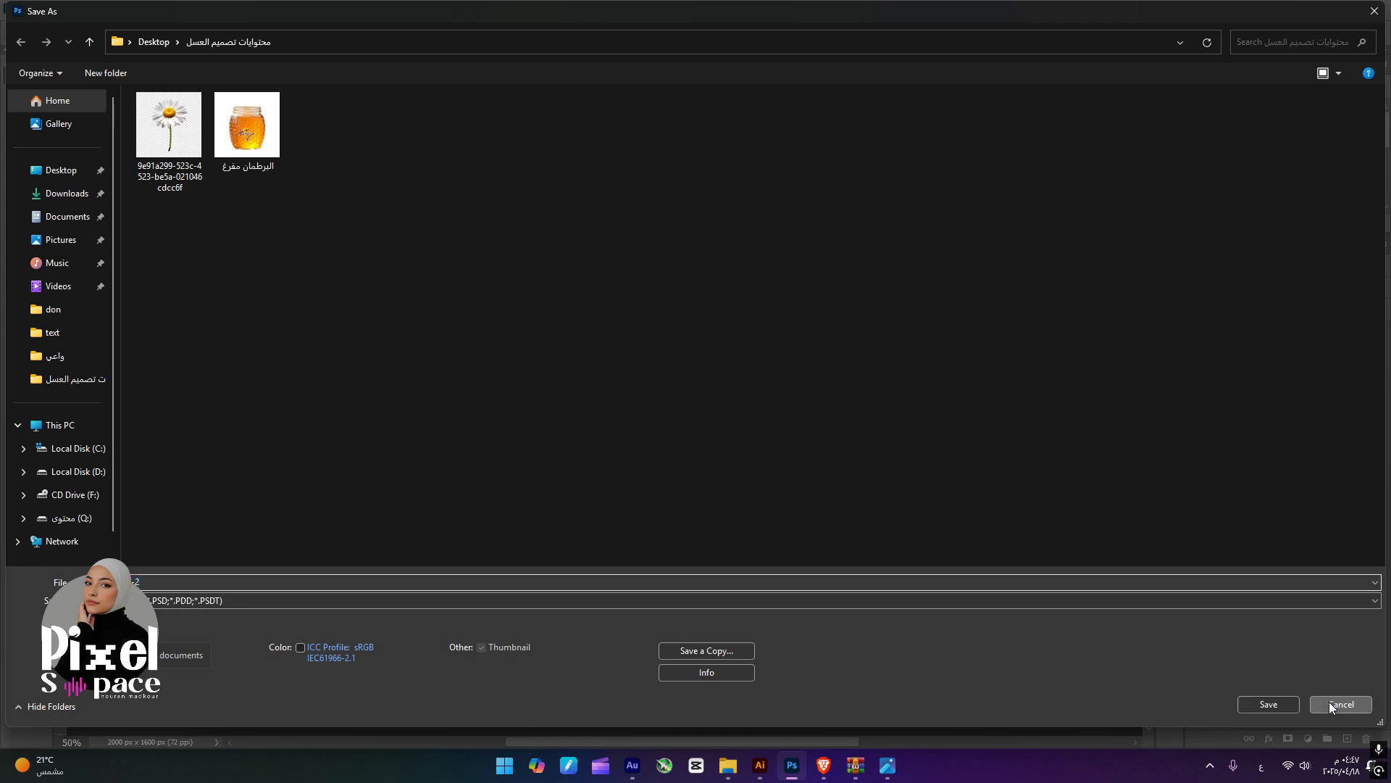
key("ctrl+s")
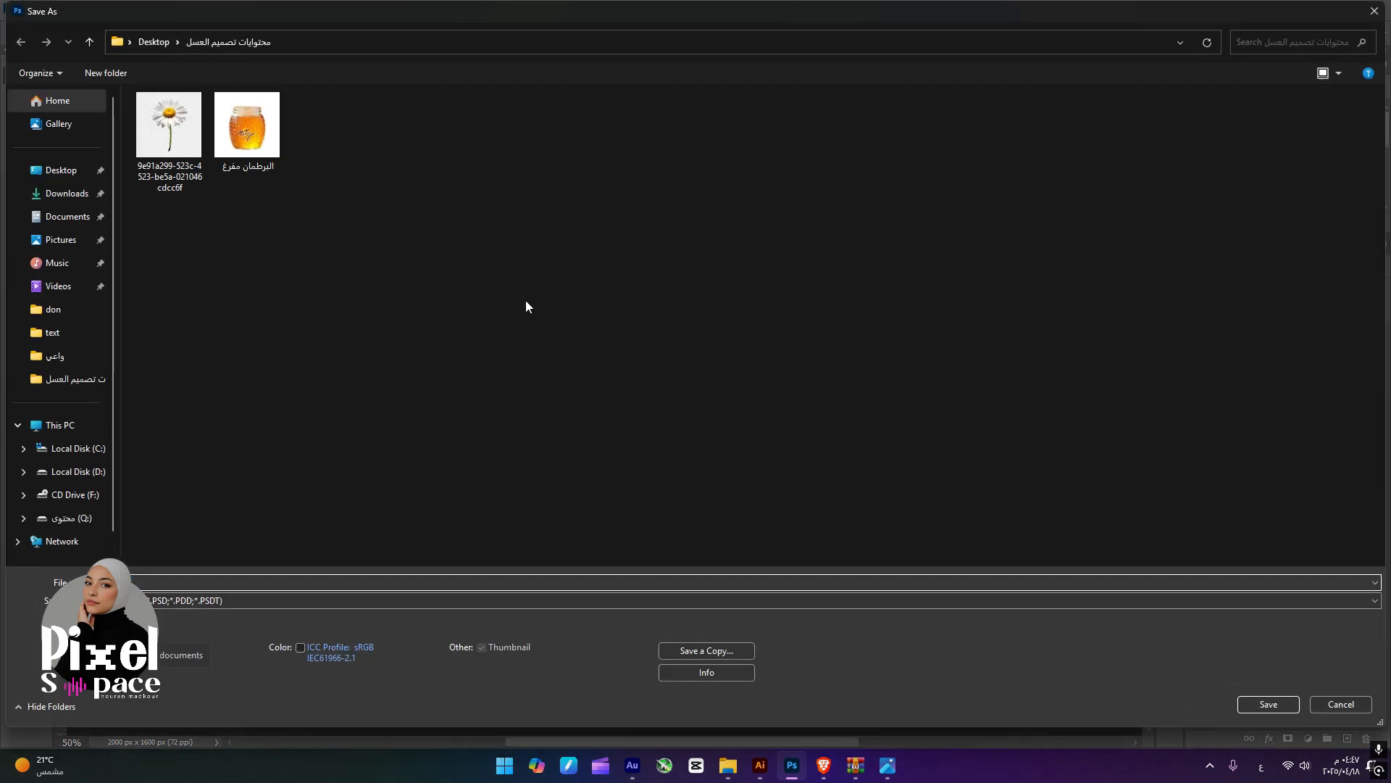
key("Escape")
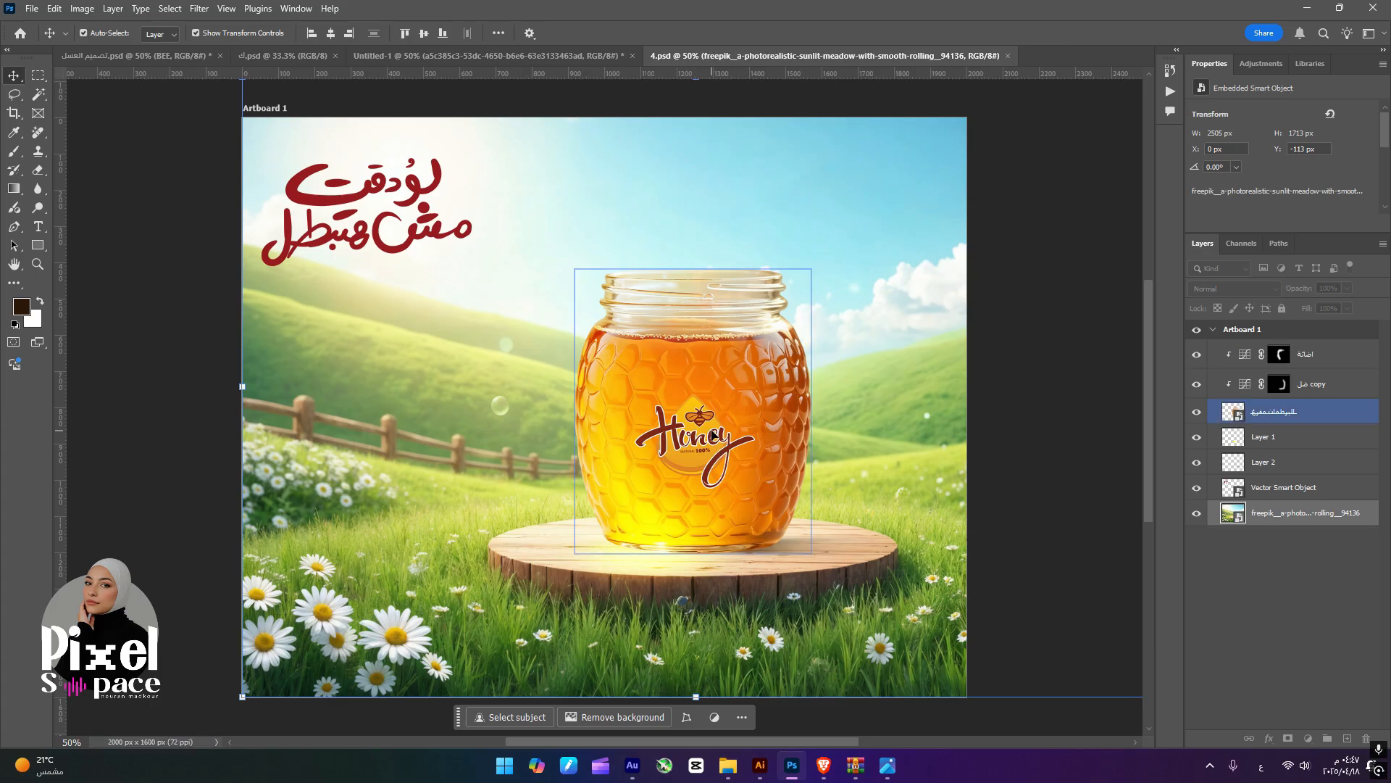
left_click(890, 369)
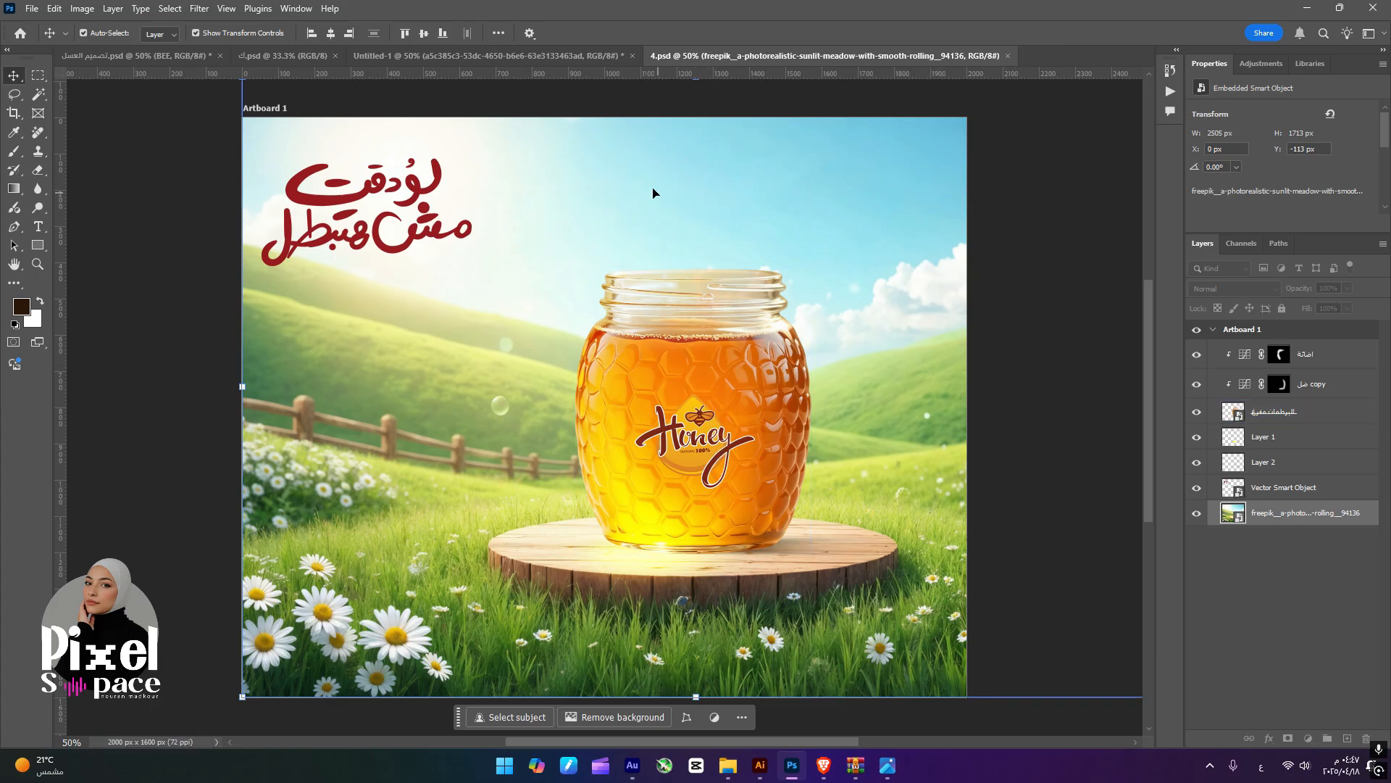
- Copy the honeycomb image from the Untitled-1 document into 4.psd and place its layer at the top of Artboard 1
left_click(563, 59)
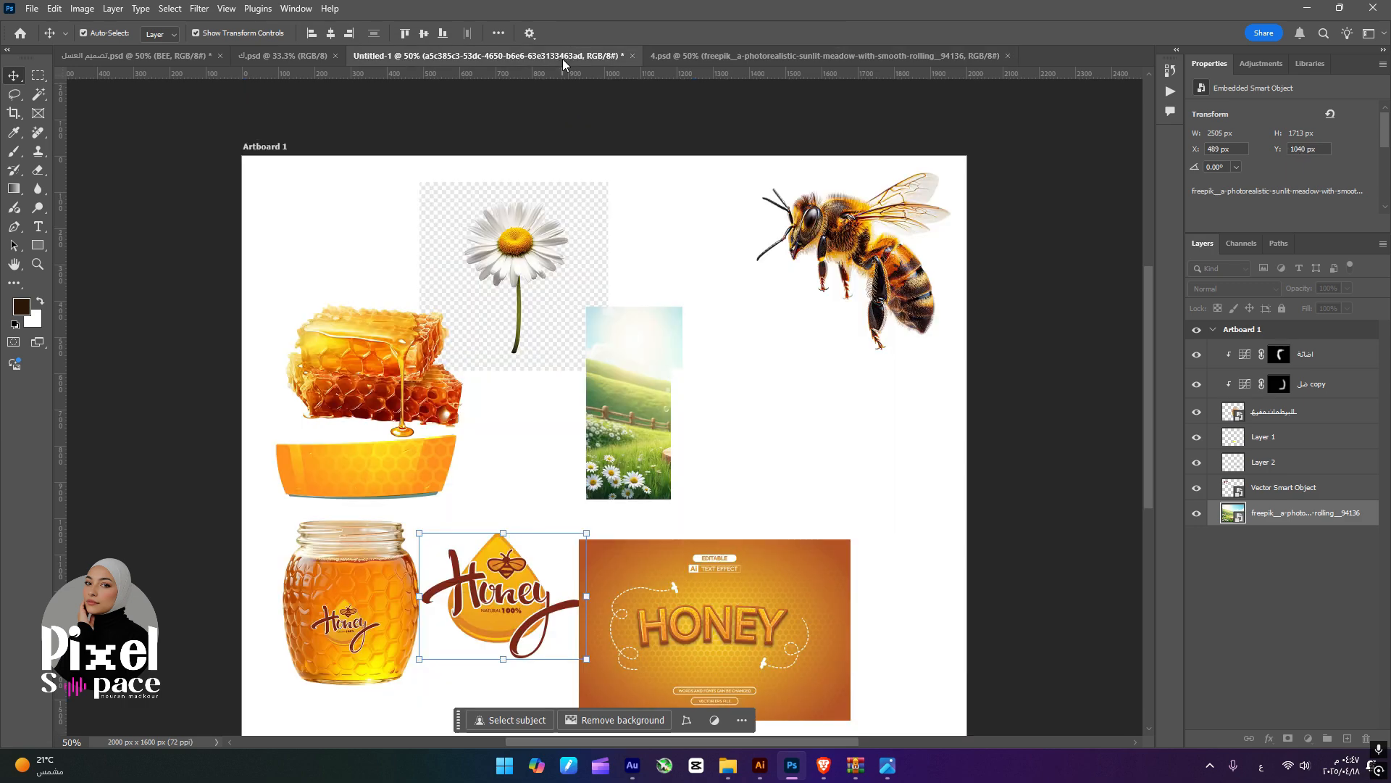
left_click(912, 279)
left_click_drag(431, 345, 811, 473)
left_click_drag(1332, 516, 1291, 341)
- Scale the honeycomb to about 346 by 259 px and place it on the podium against the jar's lower right side
key("ctrl+t")
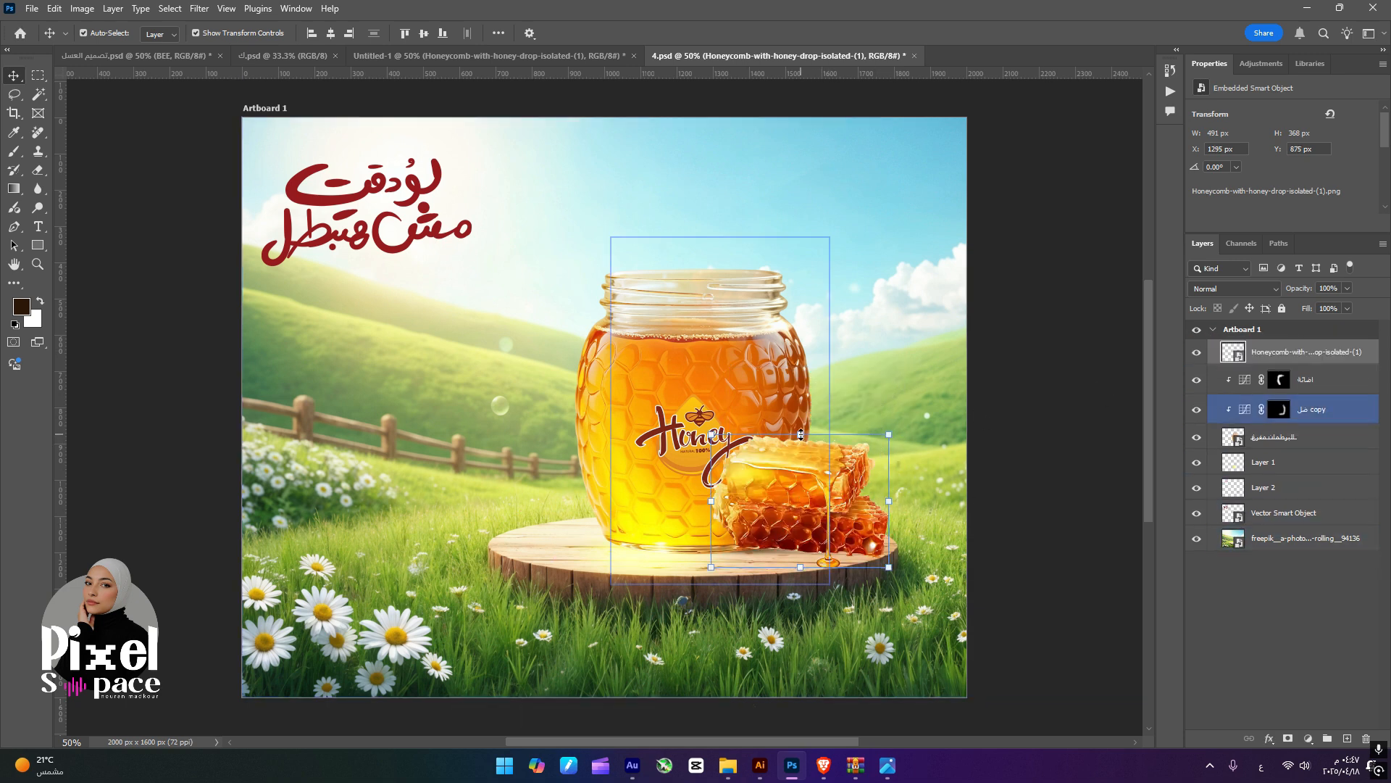
left_click_drag(798, 430, 801, 481)
left_click_drag(802, 432, 801, 523)
left_click_drag(825, 586, 857, 512)
key("Return")
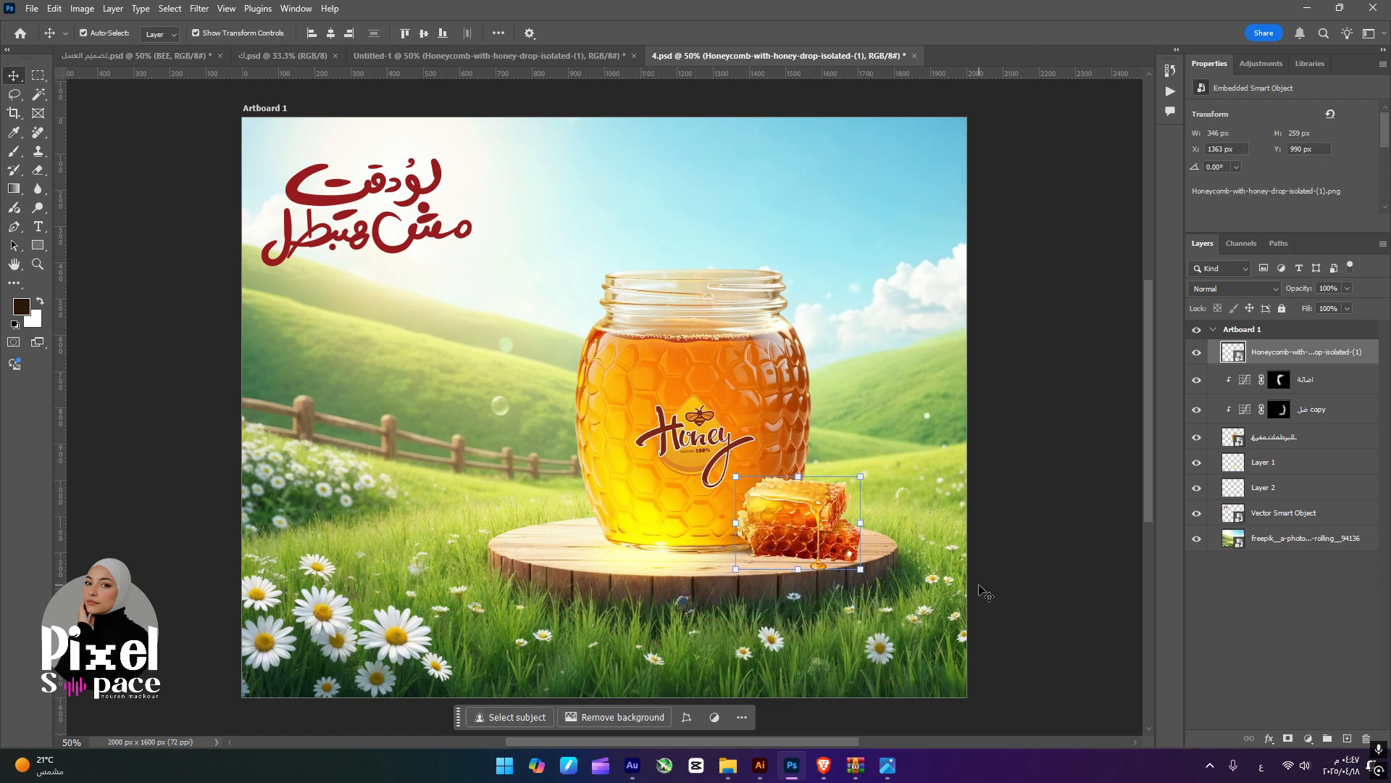
- Nudge the honeycomb slightly right on the podium, keeping it against the jar's lower right side
left_click(1080, 584)
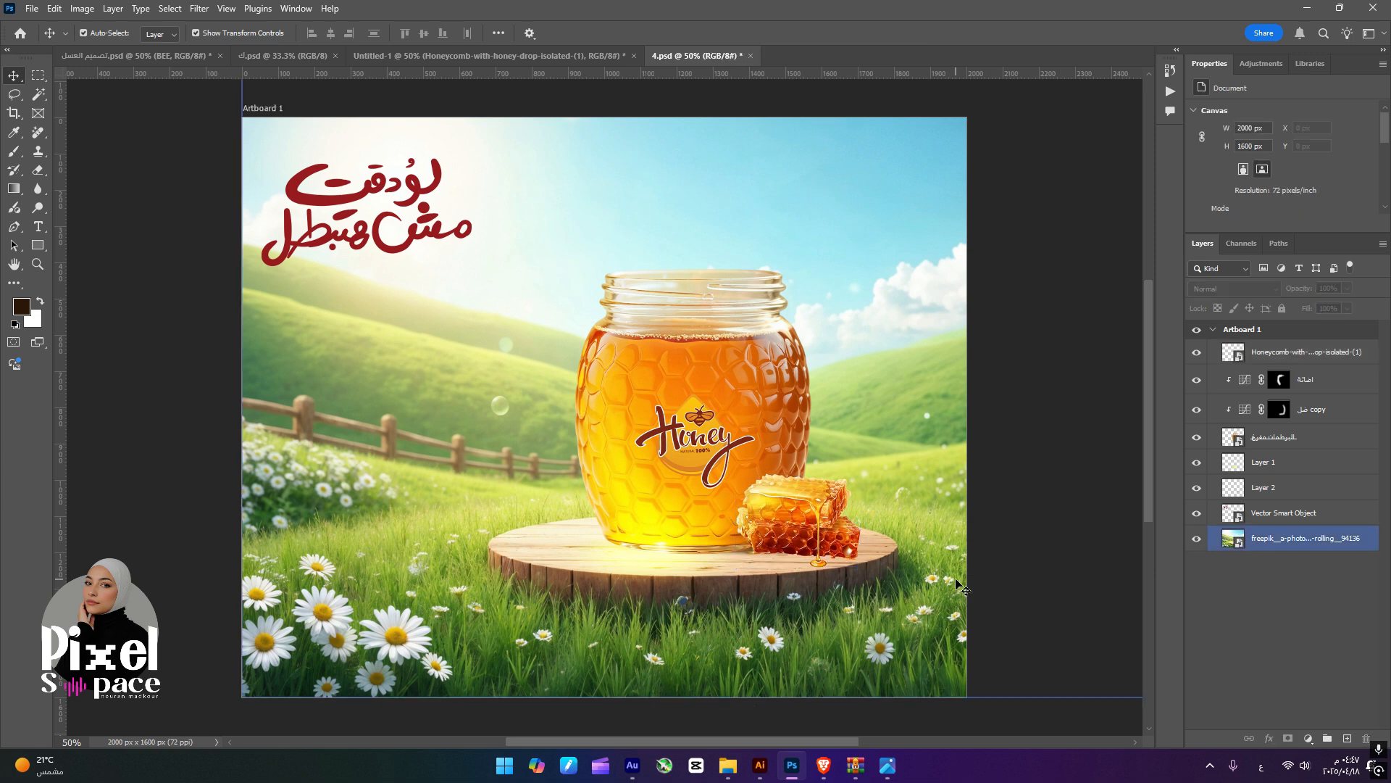
left_click_drag(810, 522, 803, 521)
left_click(1035, 543)
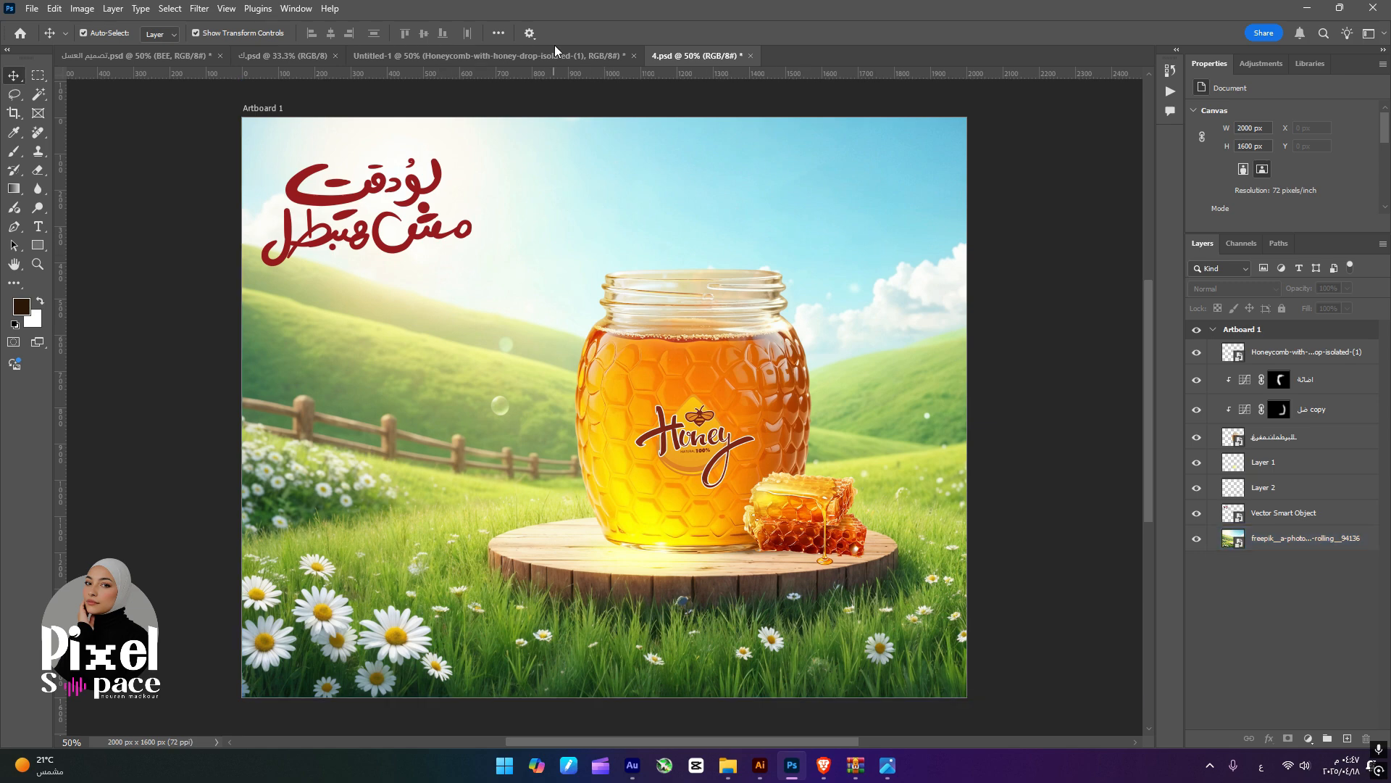
- Copy the bee image from the Untitled-1 document into 4.psd and scale it to about 10.27% above the honeycomb
left_click(423, 59)
left_click_drag(865, 234, 885, 428)
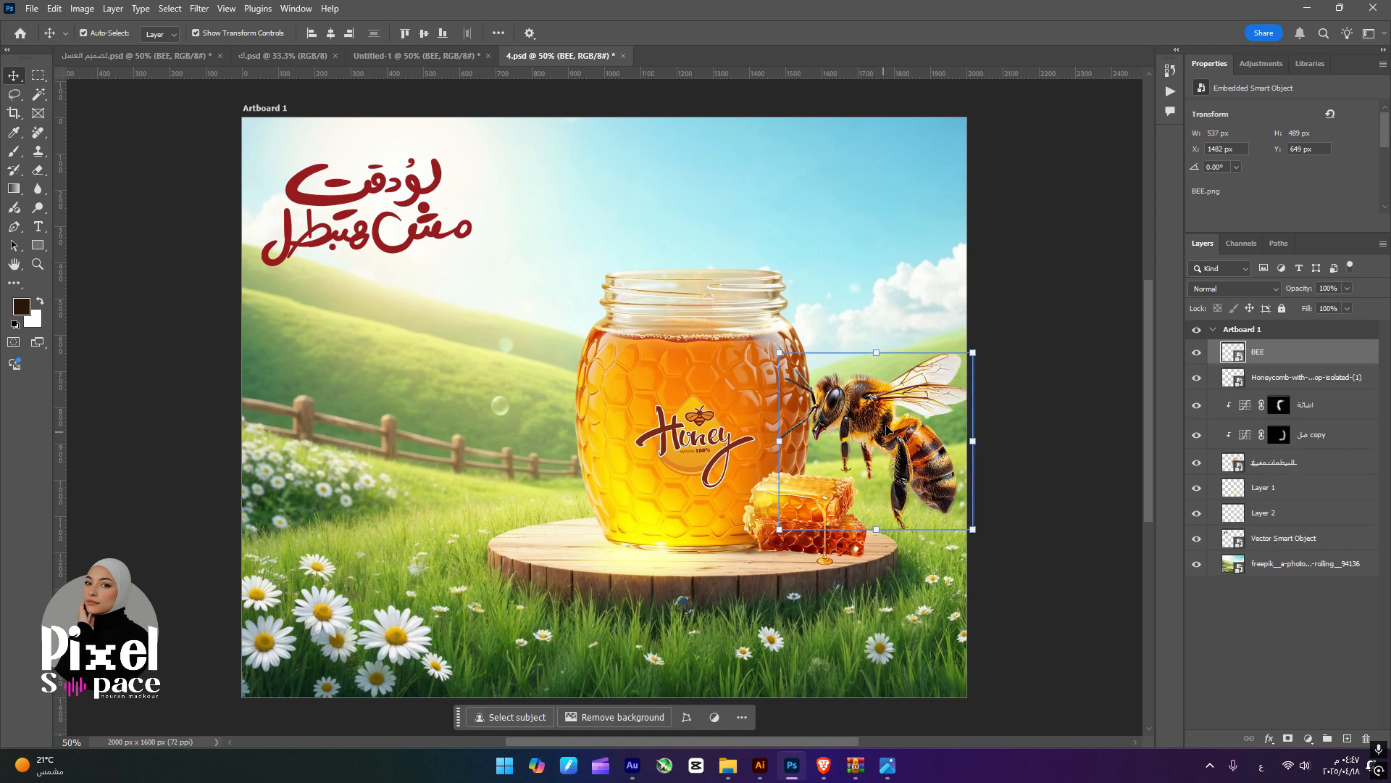
left_click_drag(859, 368, 891, 531)
left_click_drag(903, 581, 809, 453)
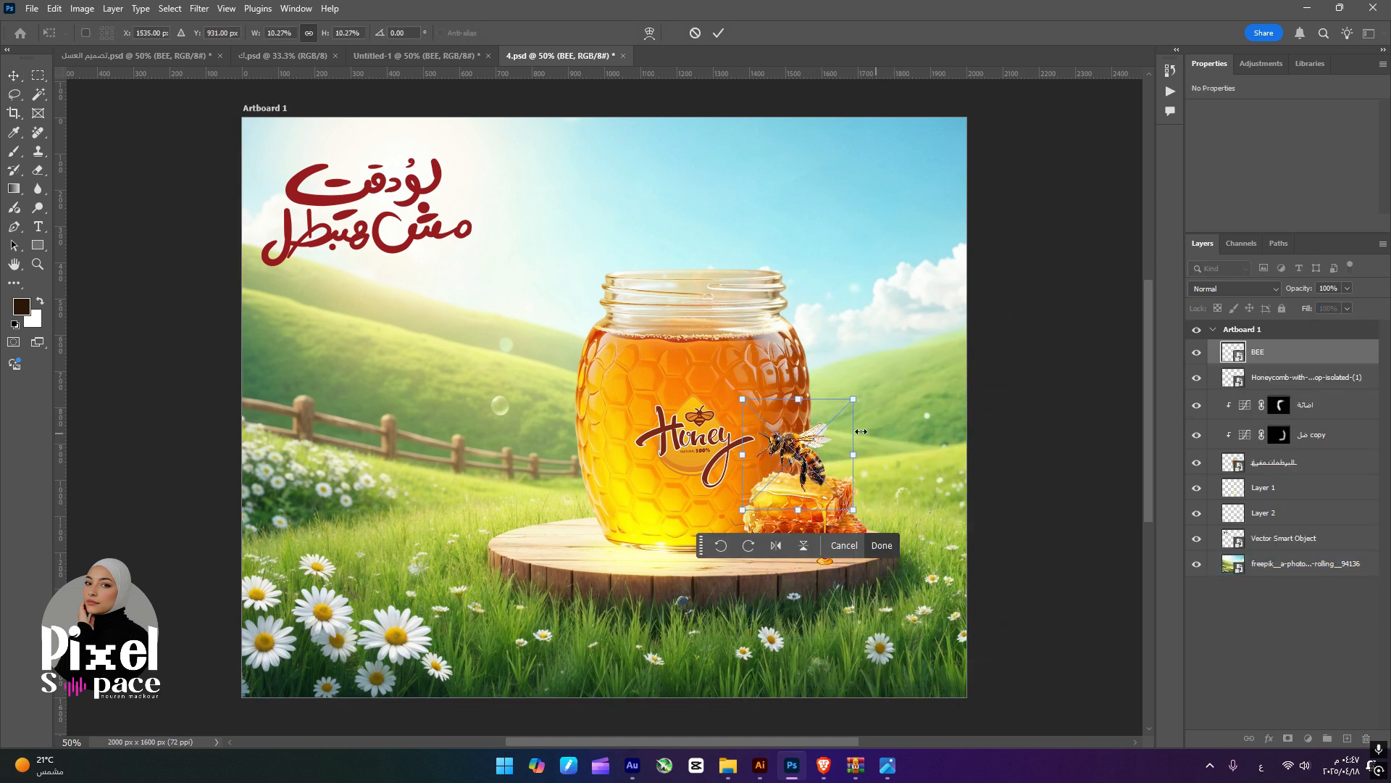
- Rotate the bee to about 6.4°, scale it to about 152 by 133 px and place it on the honeycomb's upper right side
left_click_drag(743, 378, 716, 408)
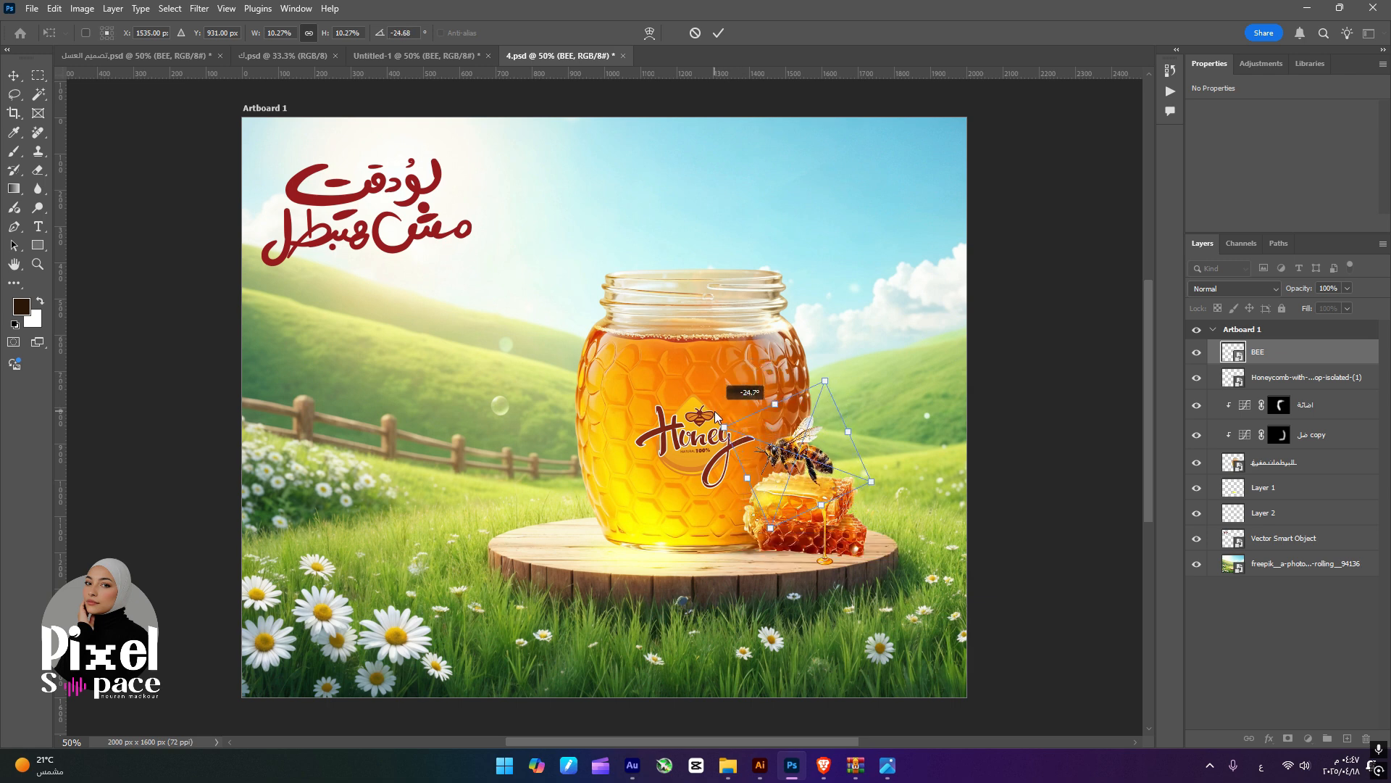
left_click_drag(818, 438, 858, 463)
left_click_drag(909, 438, 850, 494)
left_click_drag(890, 558, 862, 522)
left_click_drag(835, 479, 847, 499)
key("Return")
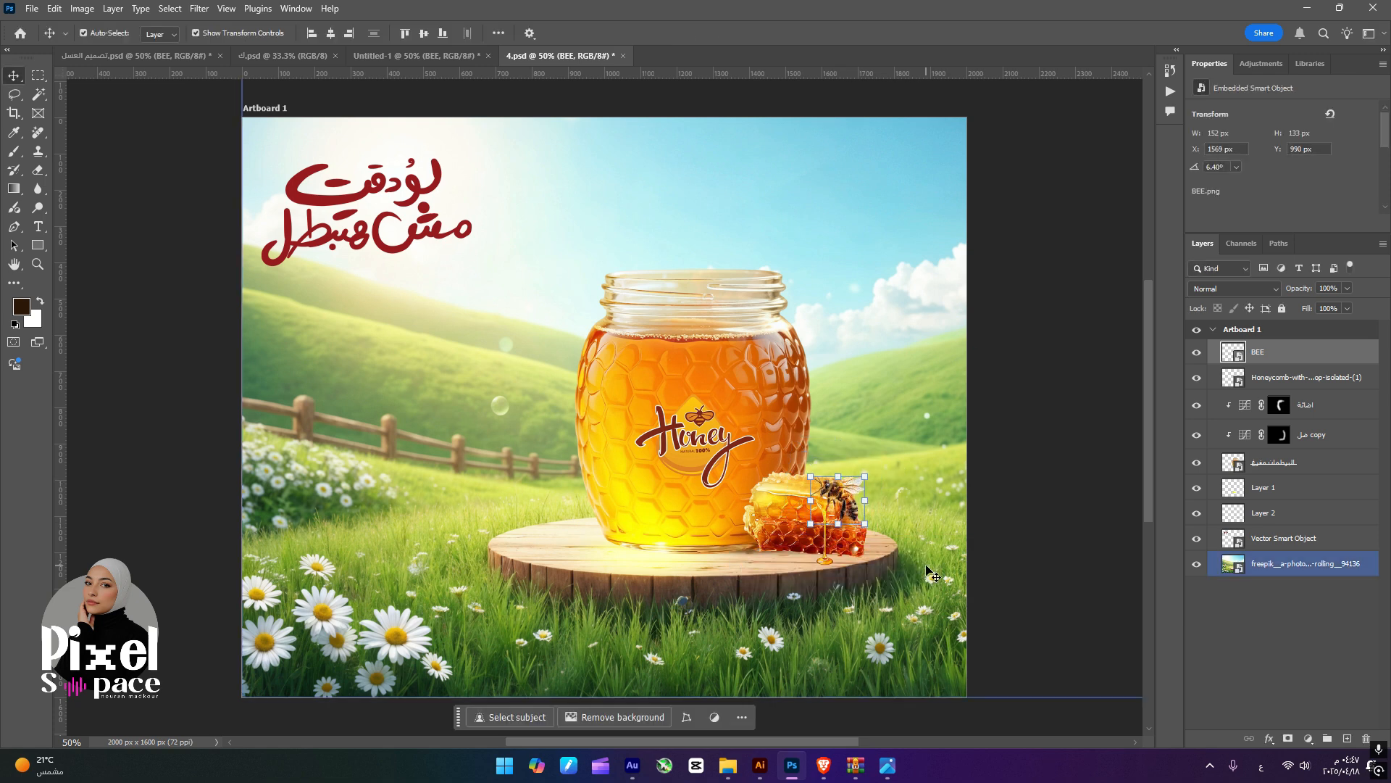
left_click(1003, 553)
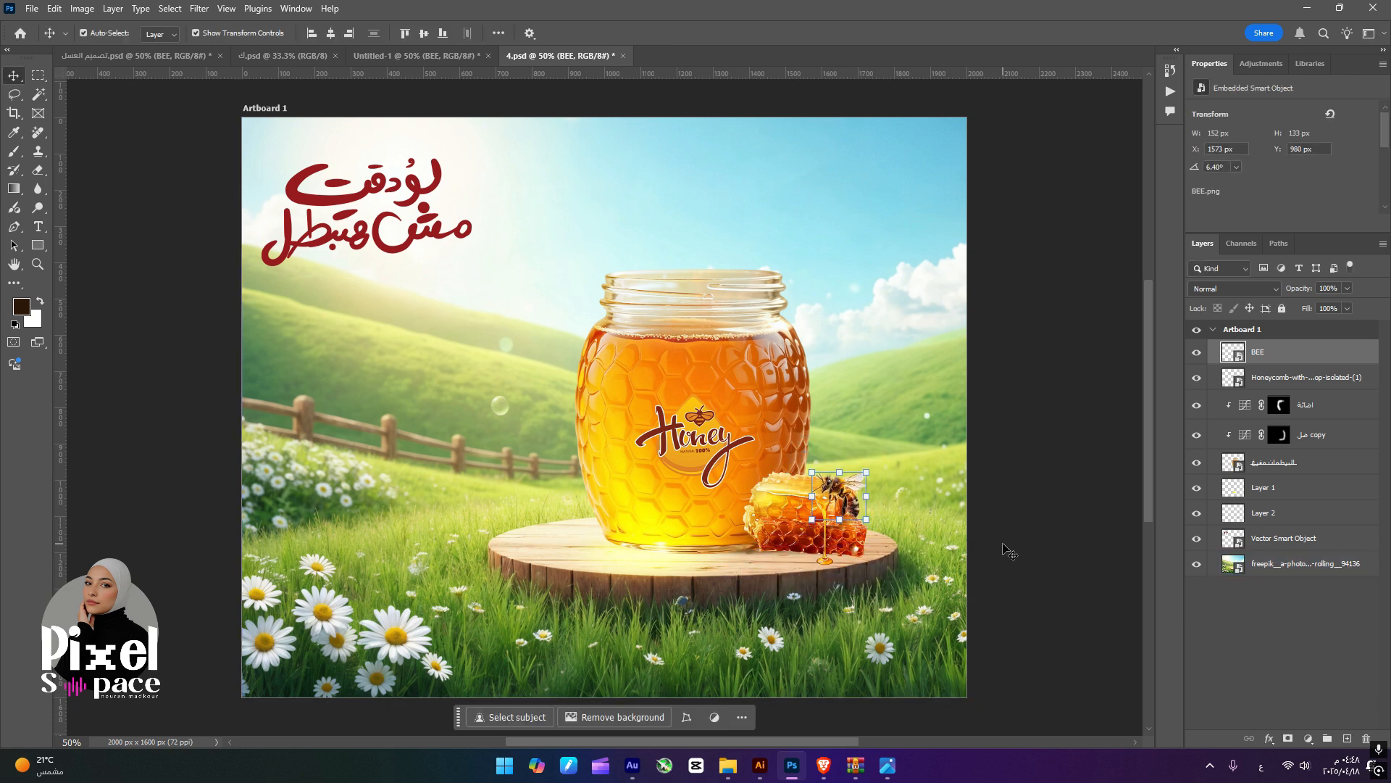
left_click(638, 208)
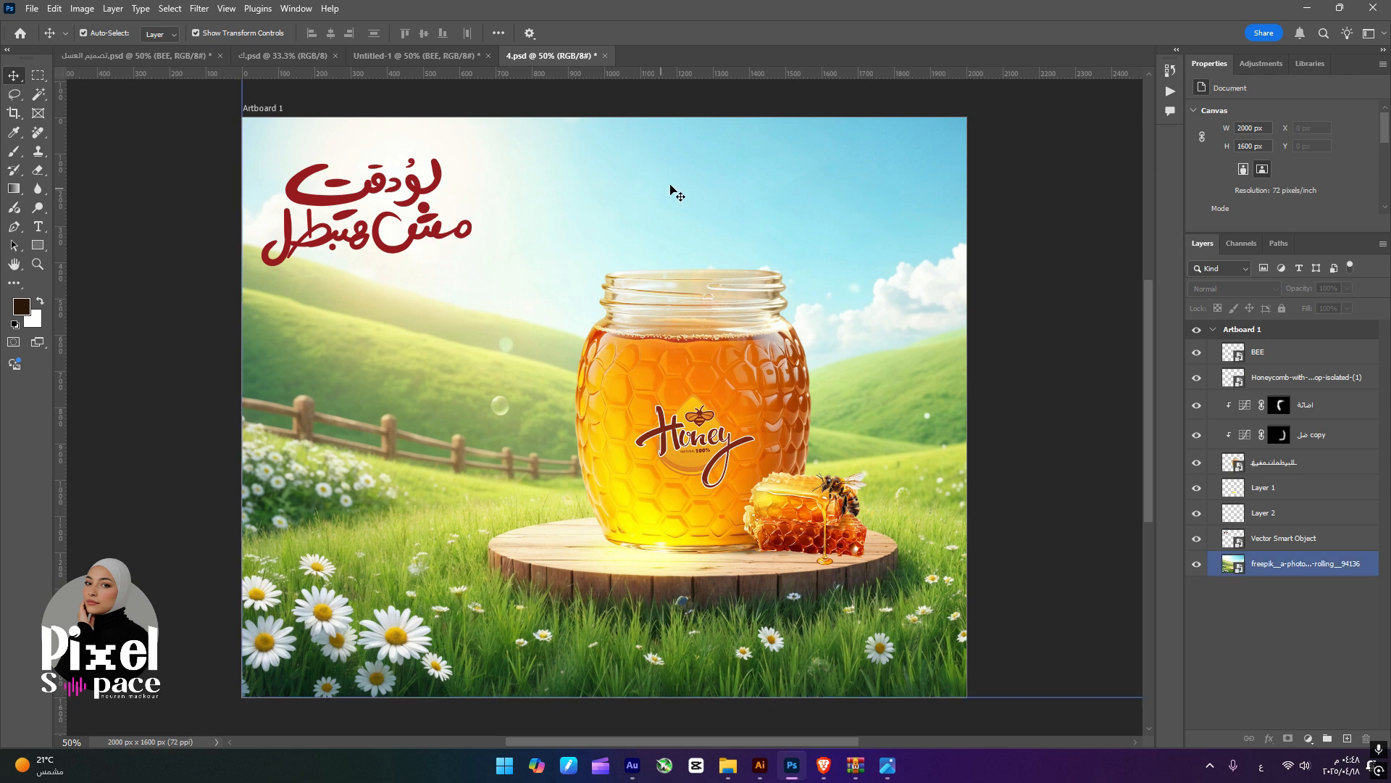
left_click(835, 496)
left_click(831, 502)
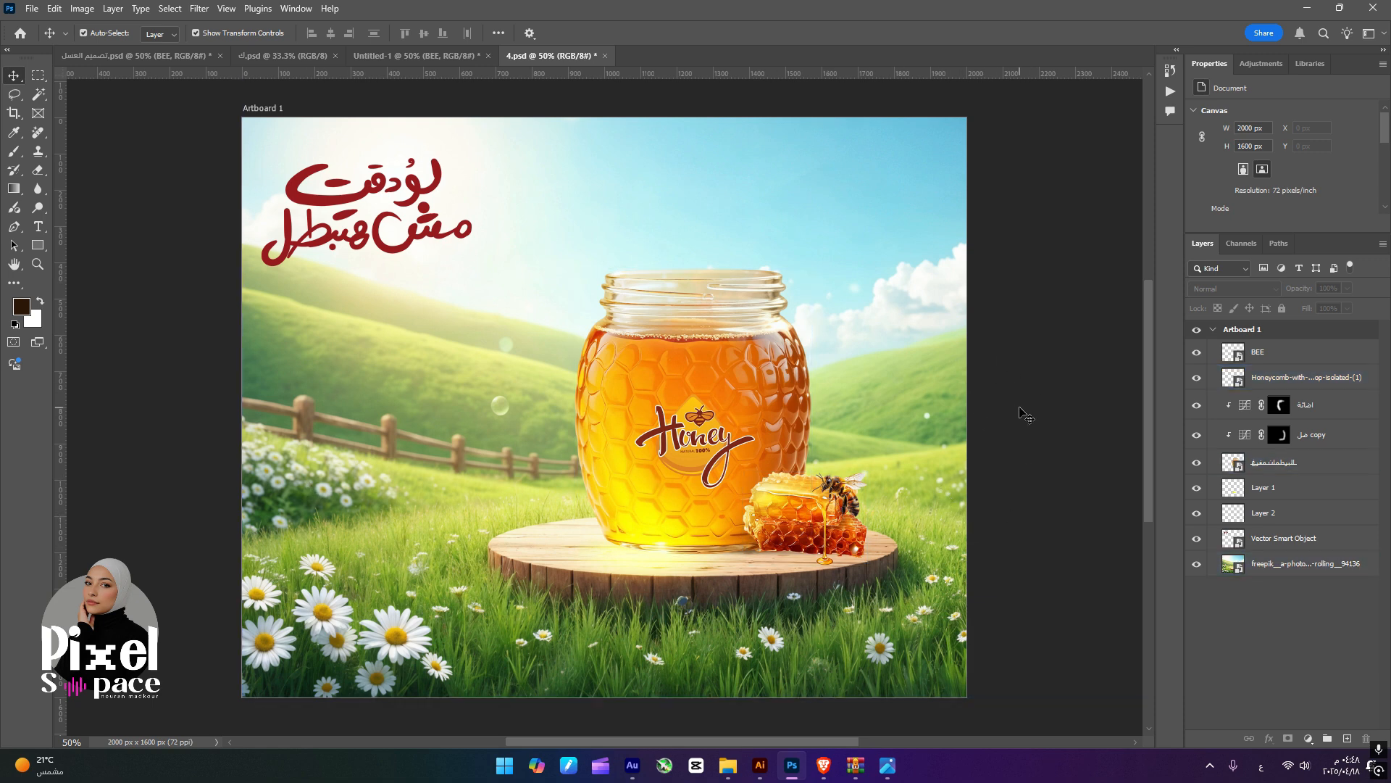
- Open the daisy smart object from Untitled-1 and copy its cut-out flower into 4.psd at the artboard's right edge, rotated about -43.85°
left_click(423, 56)
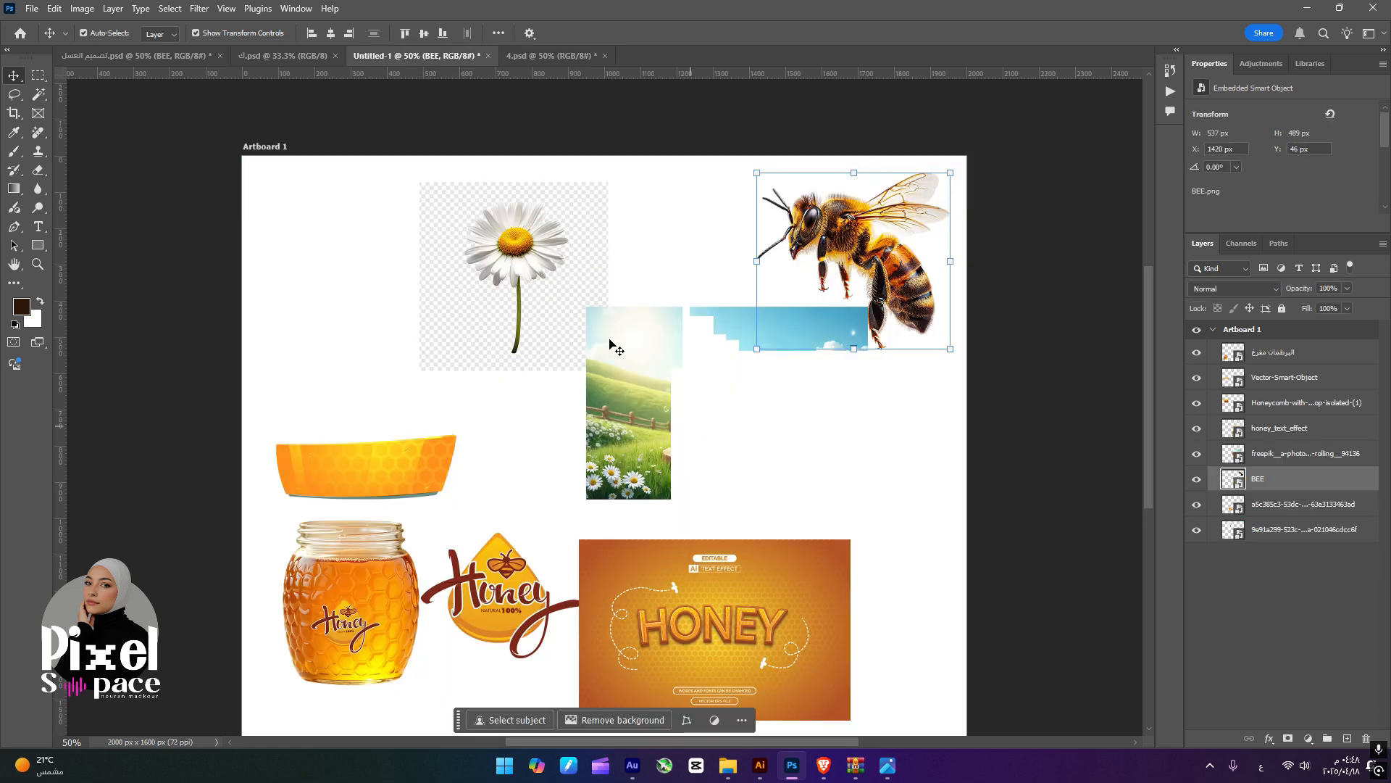
left_click_drag(511, 275, 906, 414)
double_click(1238, 532)
left_click_drag(1013, 376, 961, 317)
- Duplicate the daisy, rotate the copy to about 48.29° and place it partly outside the artboard's left edge
left_click_drag(845, 381, 391, 501)
key("Return")
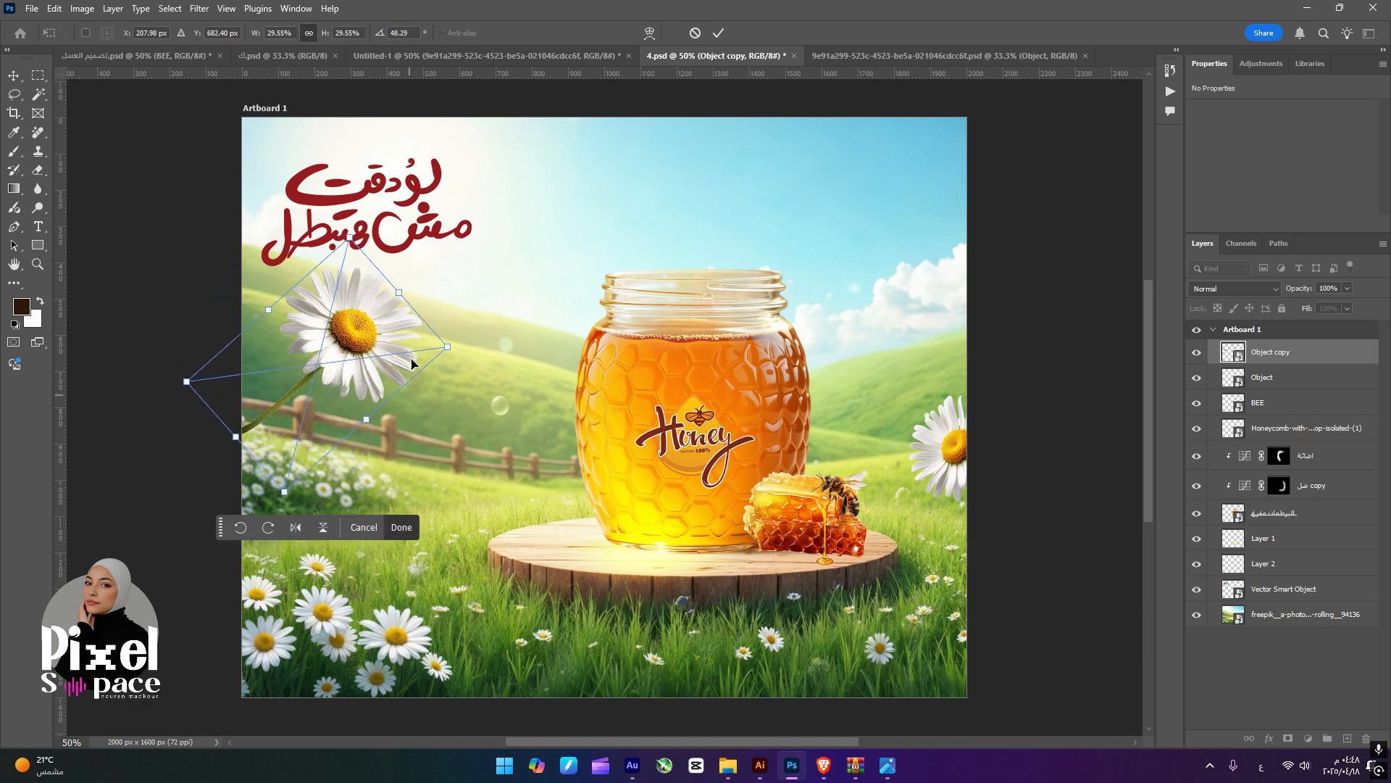
left_click_drag(397, 347, 299, 378)
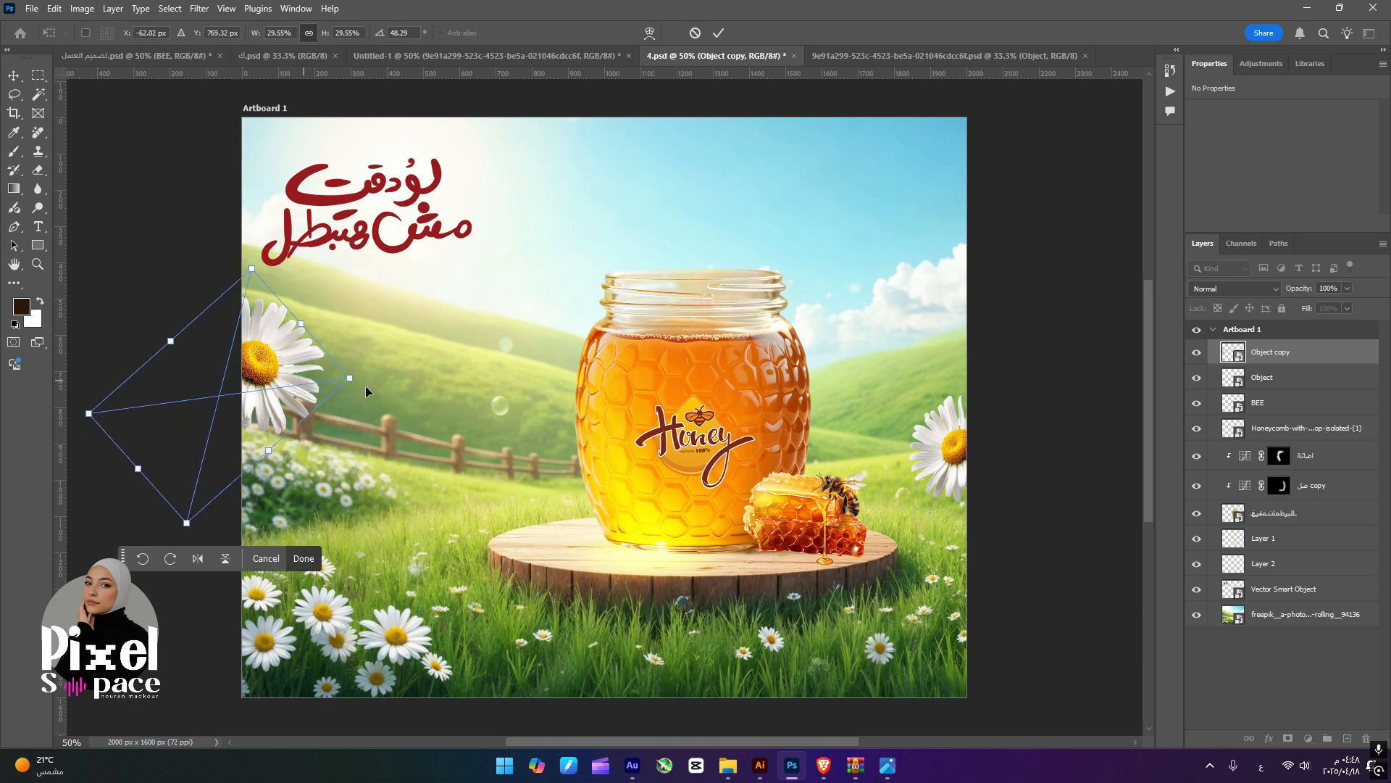
key("Return")
- Lower the right daisy to about Y 809 px and shrink the left daisy to about 383 by 347 px
left_click(1070, 498)
left_click_drag(937, 454, 941, 471)
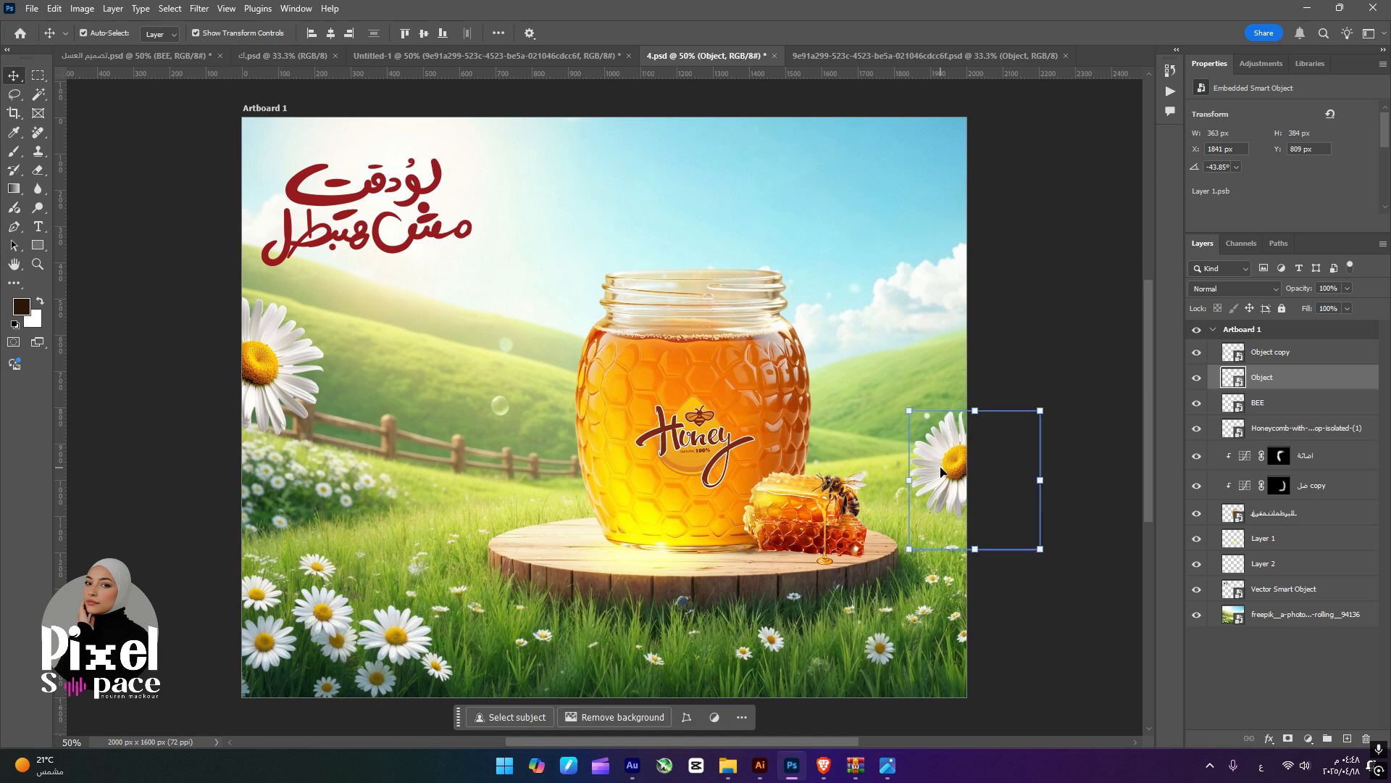
left_click(323, 363)
left_click_drag(316, 382, 266, 373)
key("Return")
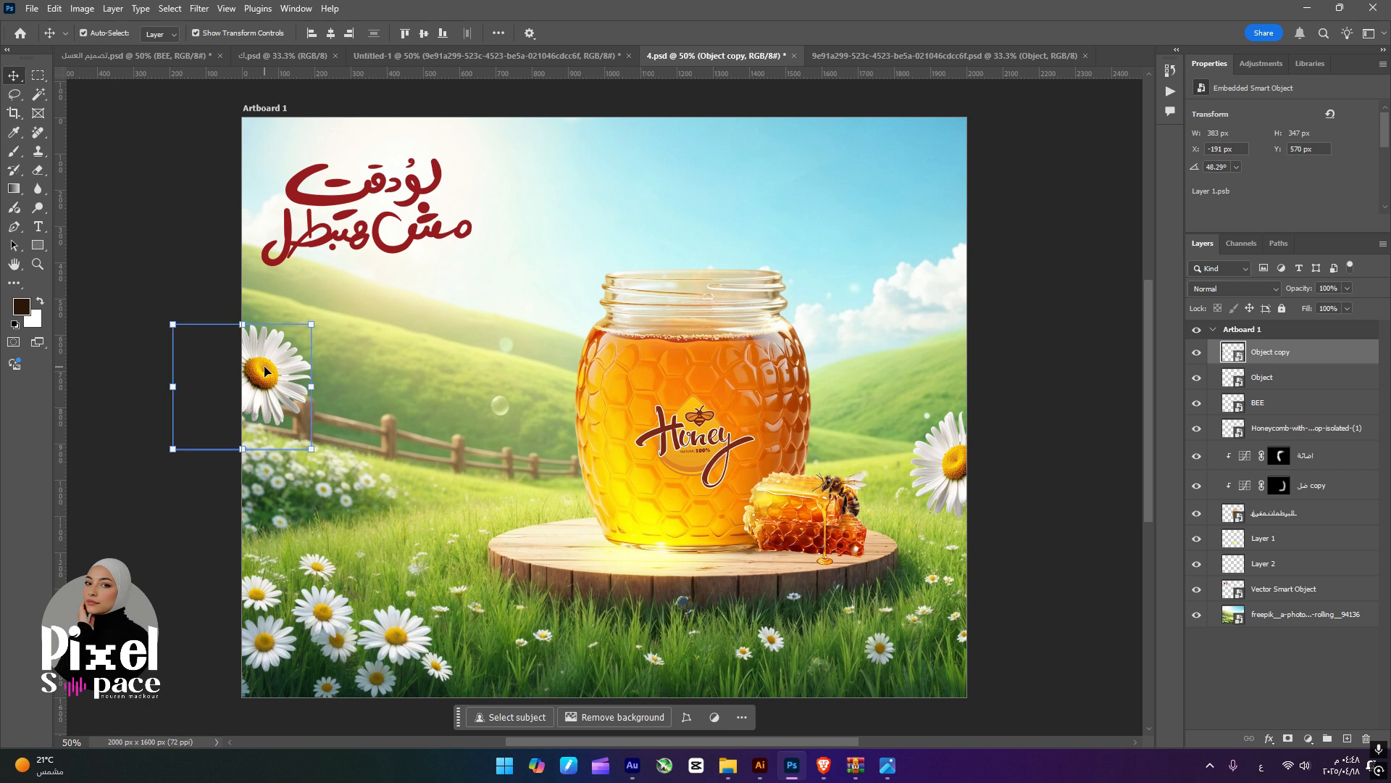
- Apply a Motion Blur to the left daisy with an angle of 34° and a distance of 22 pixels
left_click(197, 9)
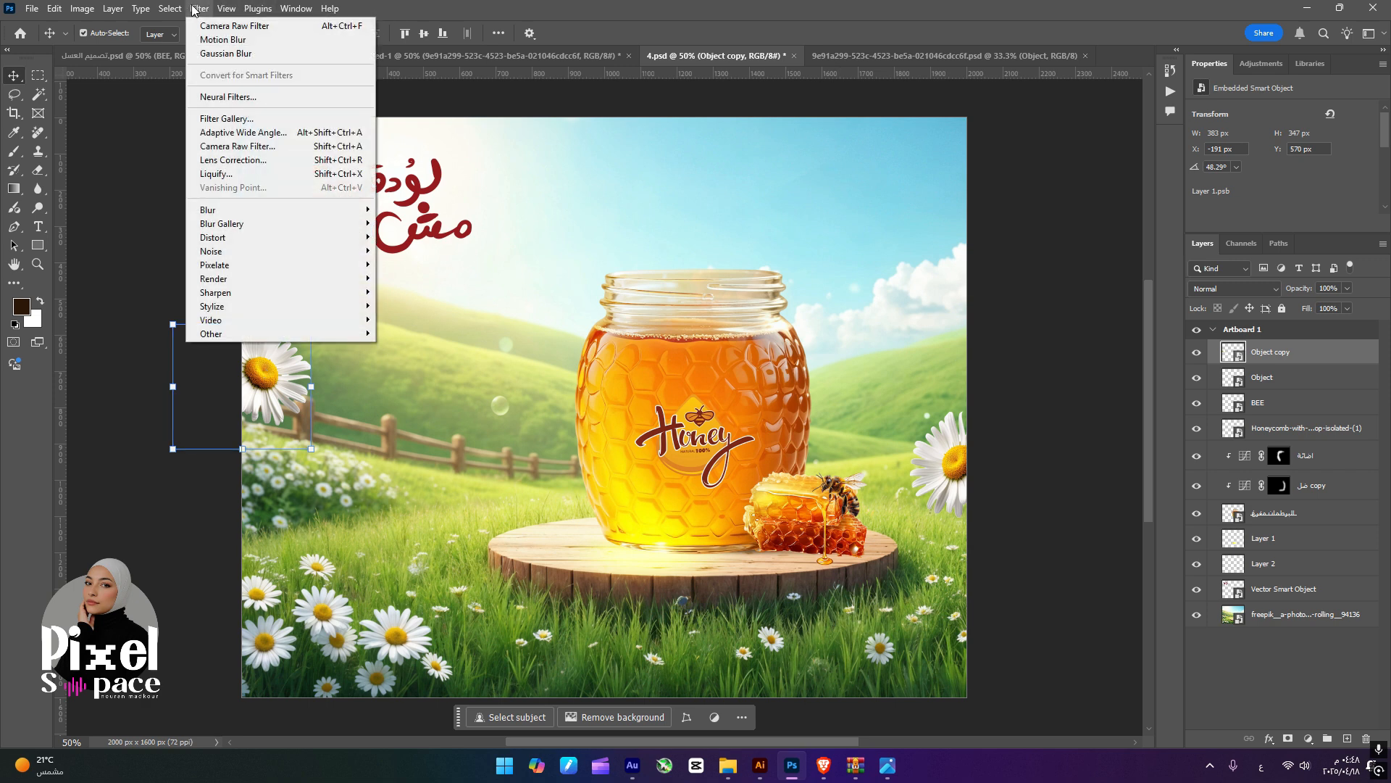
mouse_move(283, 209)
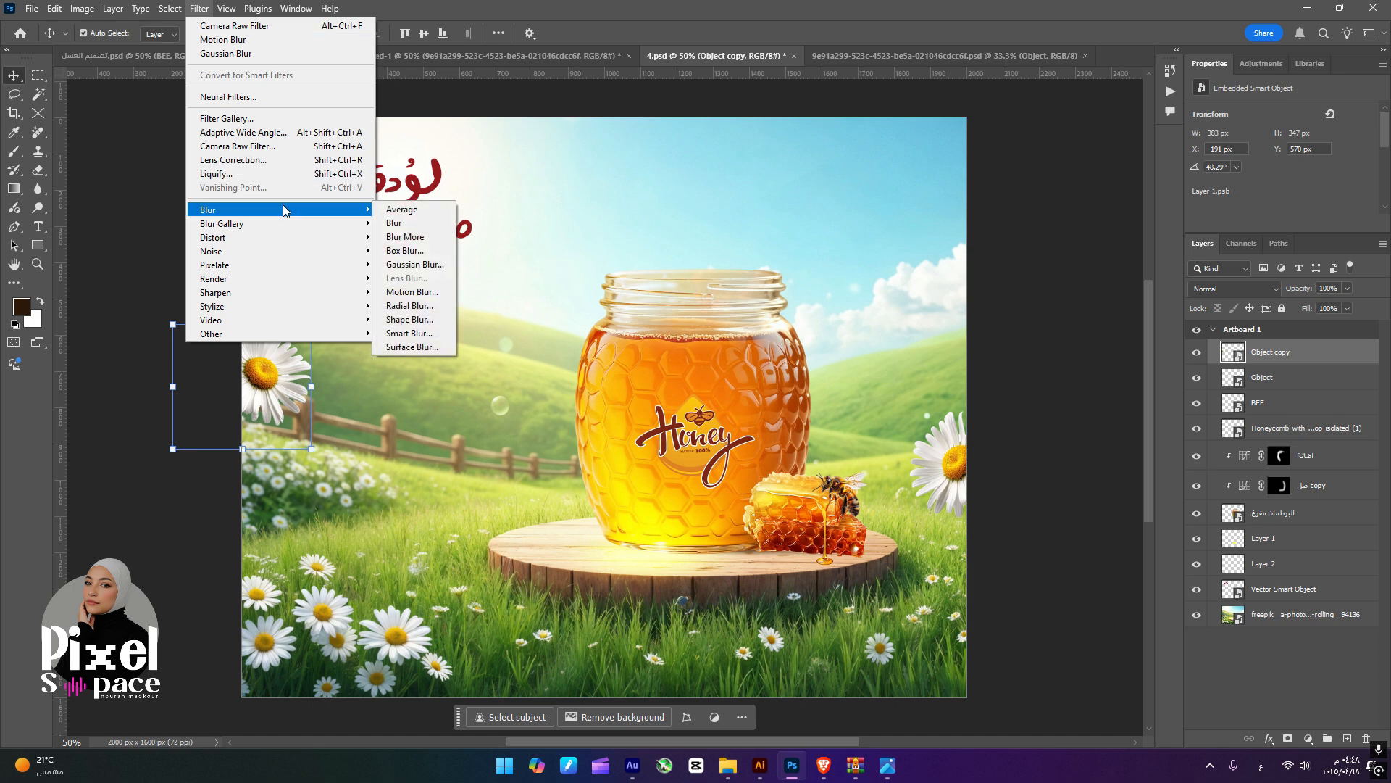
left_click(410, 291)
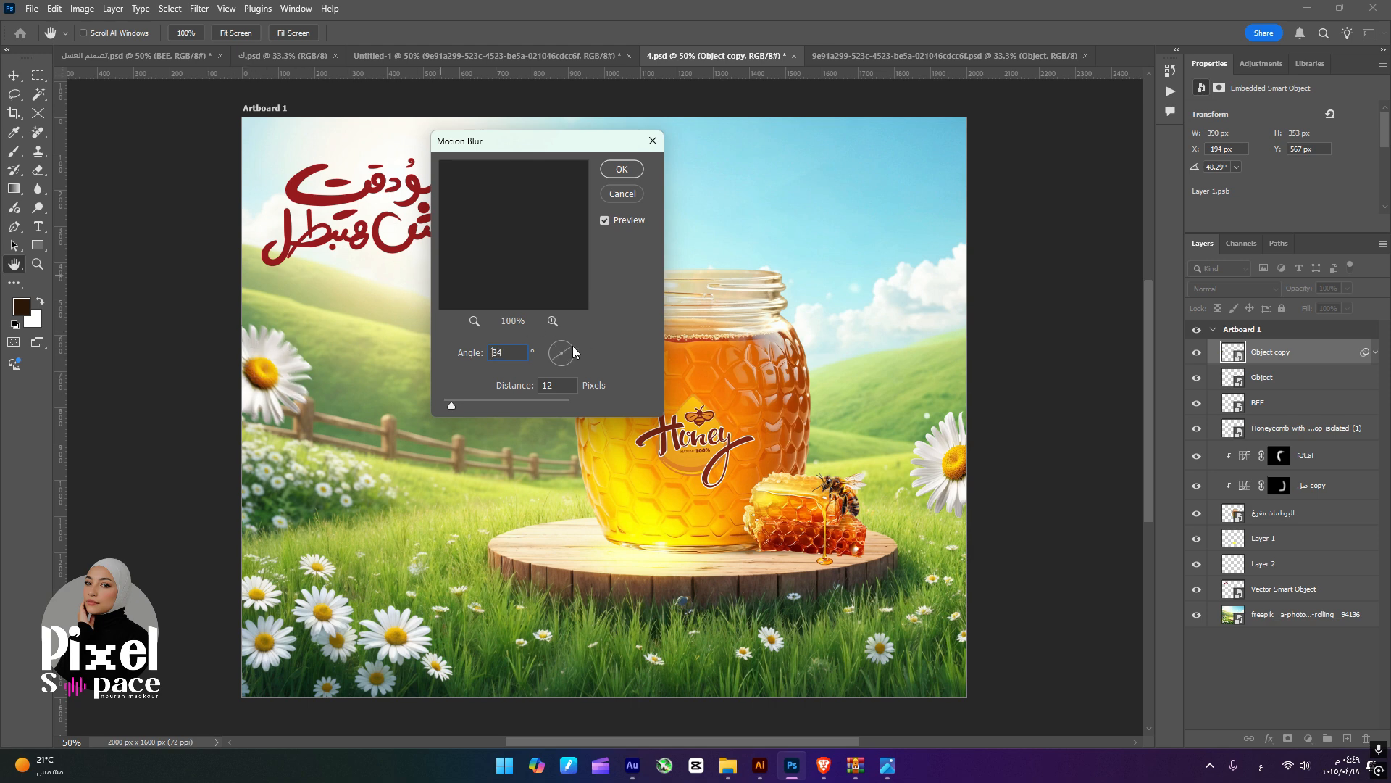
left_click_drag(573, 346, 569, 348)
left_click_drag(528, 399, 458, 402)
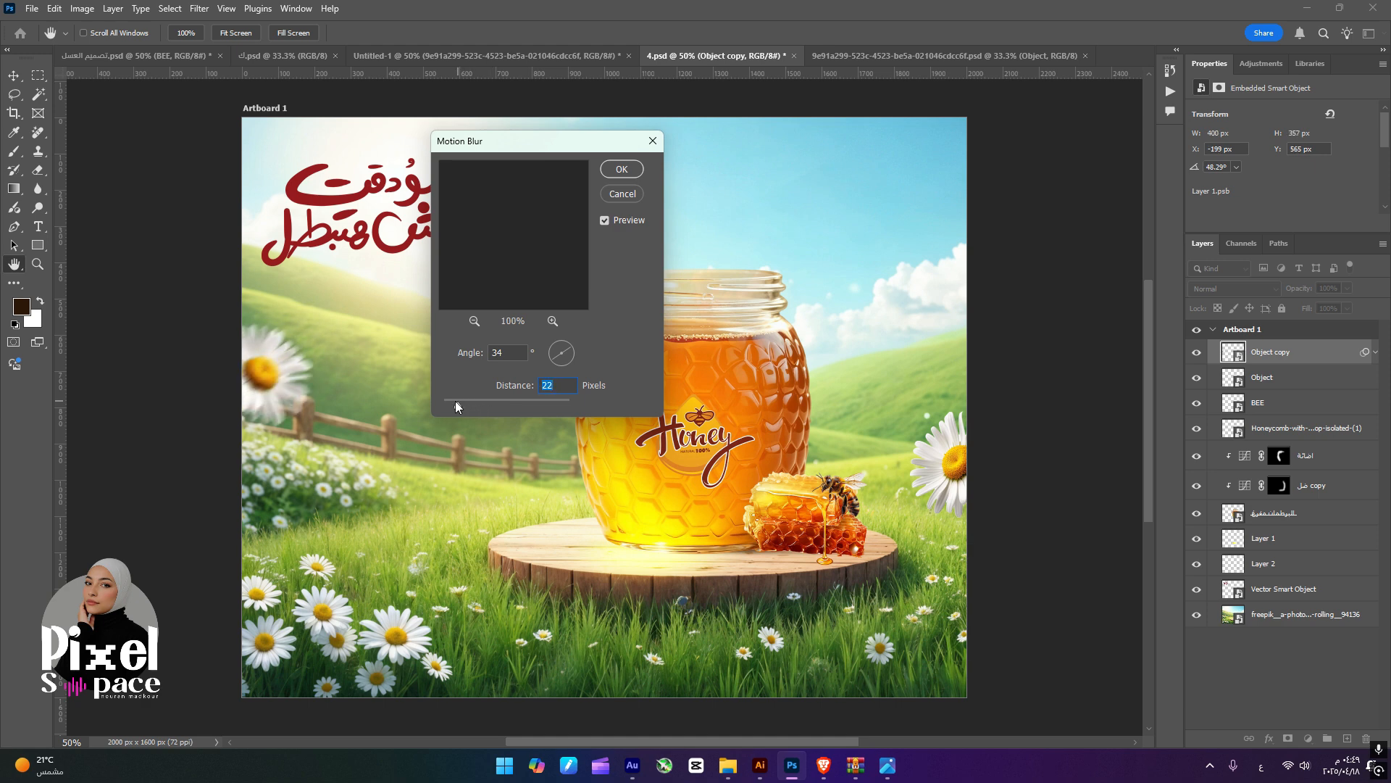
left_click(621, 169)
key("v")
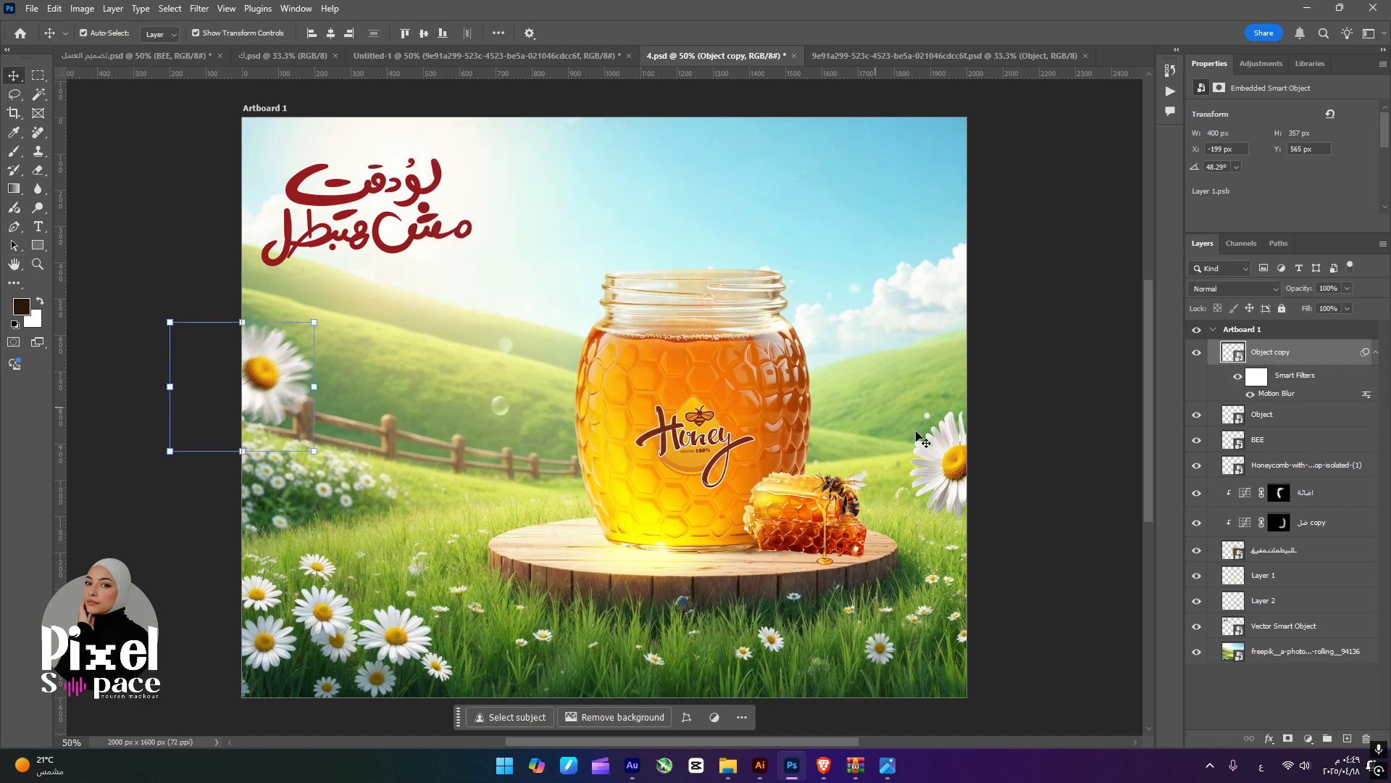
- Apply a Motion Blur to the right daisy with an angle of -25° and a distance of 22 pixels
left_click(944, 459)
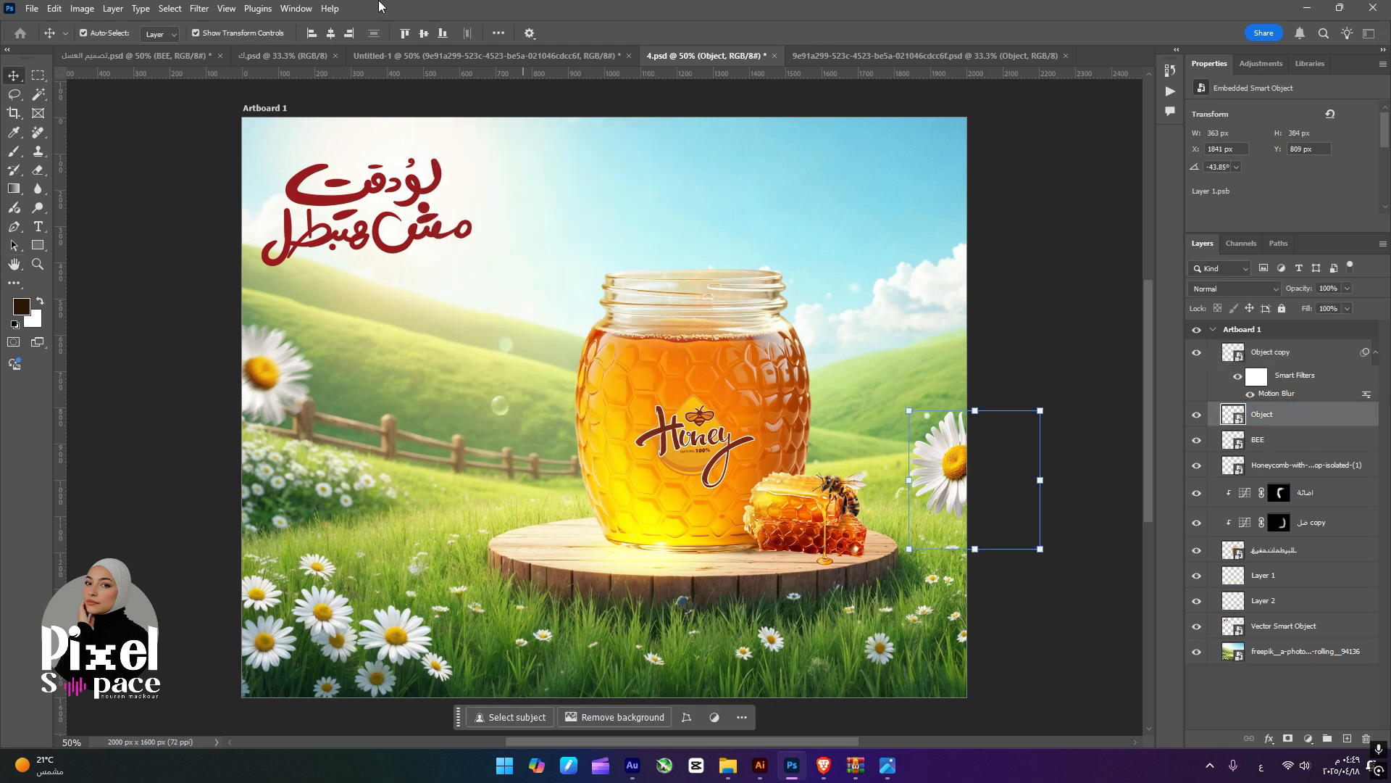
left_click(199, 8)
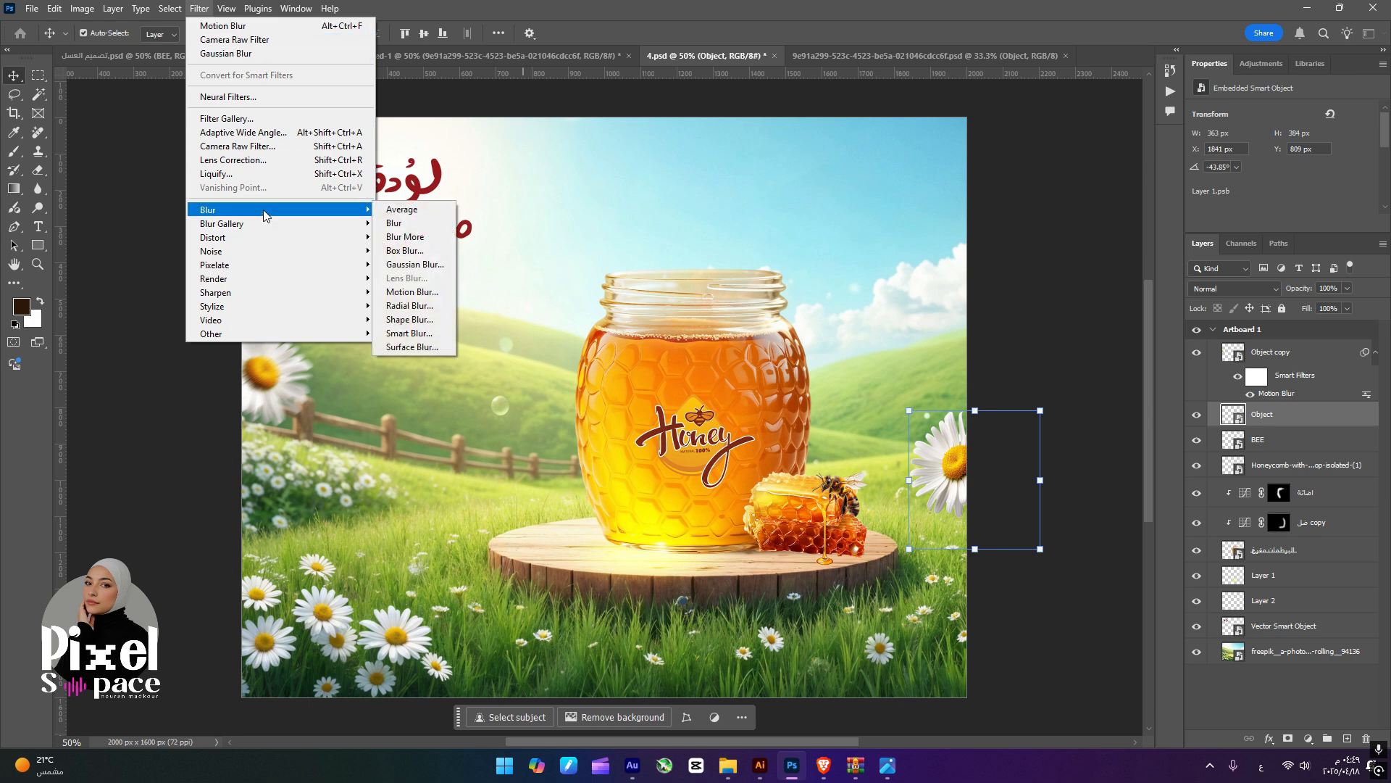
left_click(432, 294)
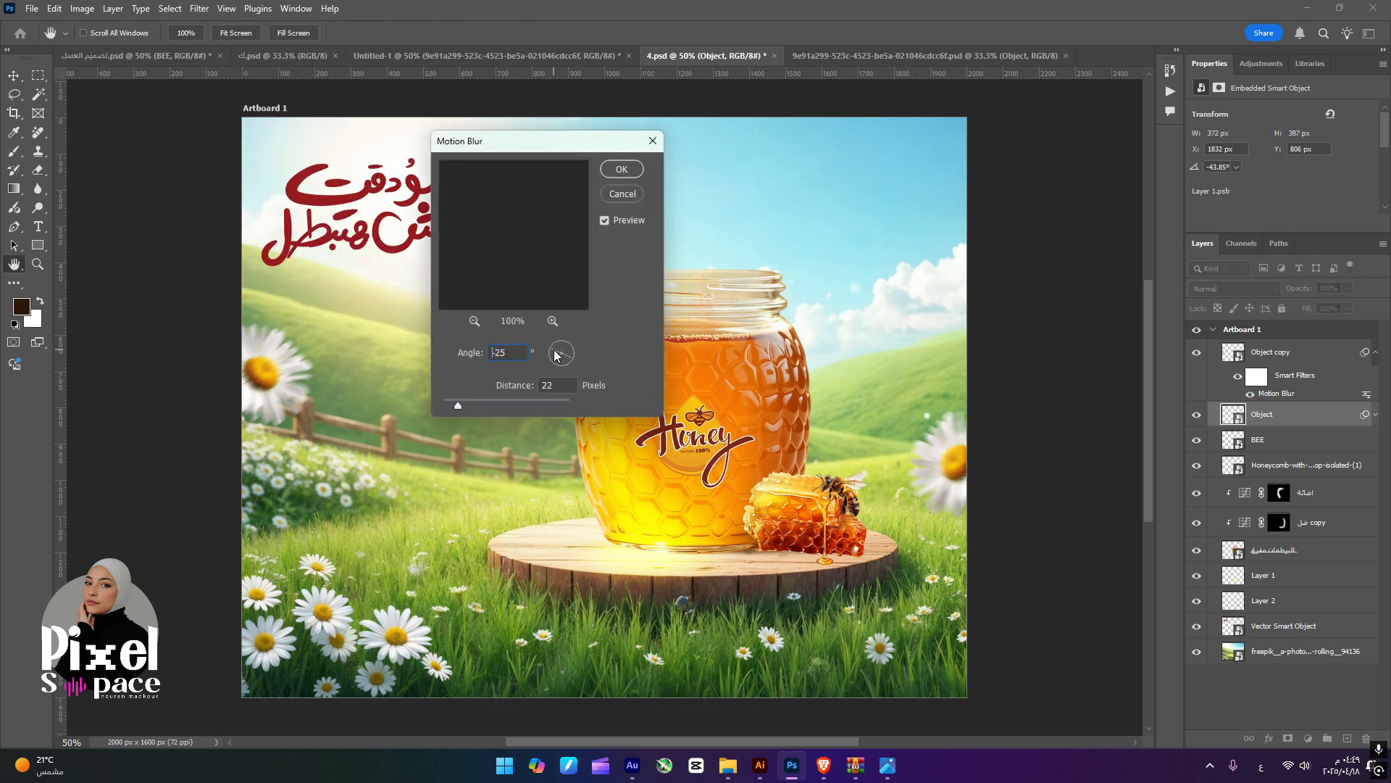
left_click(632, 173)
left_click(953, 471)
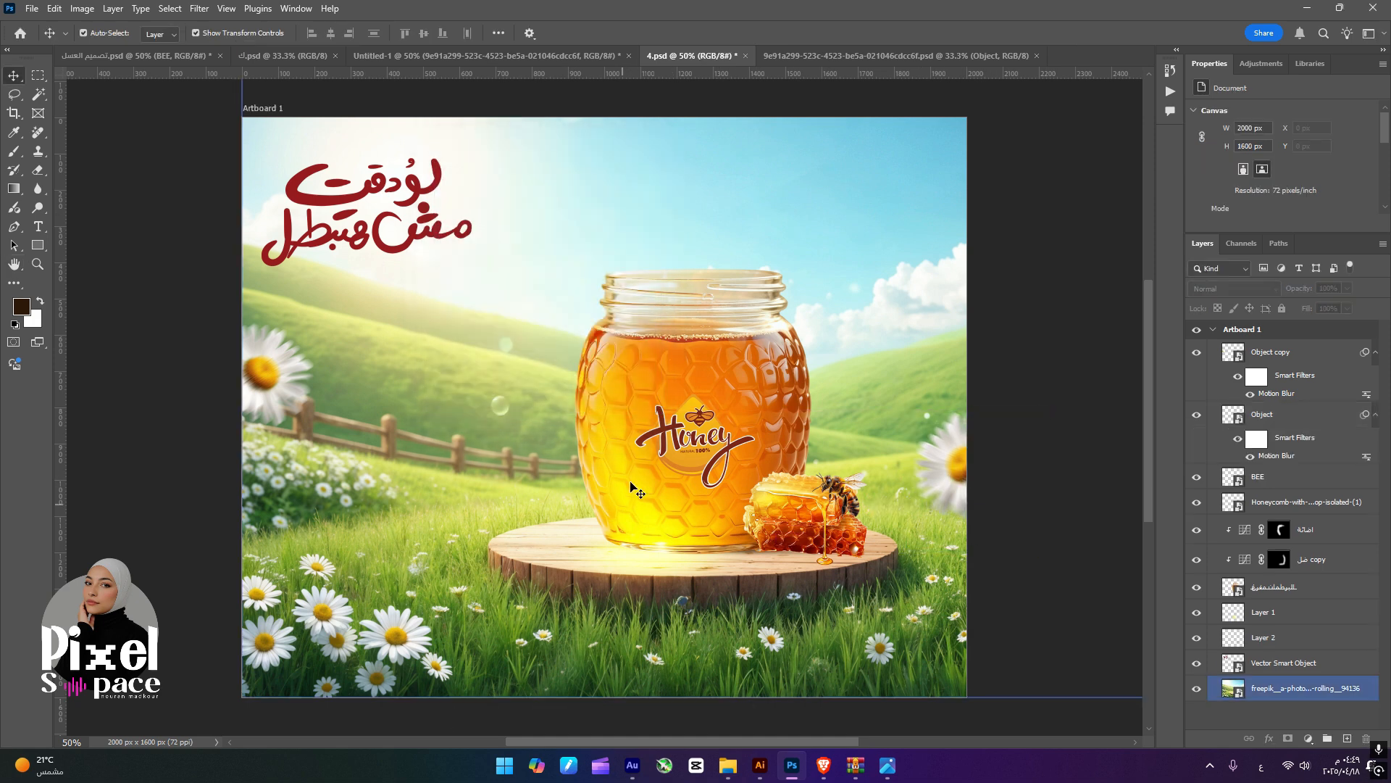
- Add a new layer directly above the meadow background and set the foreground to a dark green sampled from the grass
left_click(736, 444)
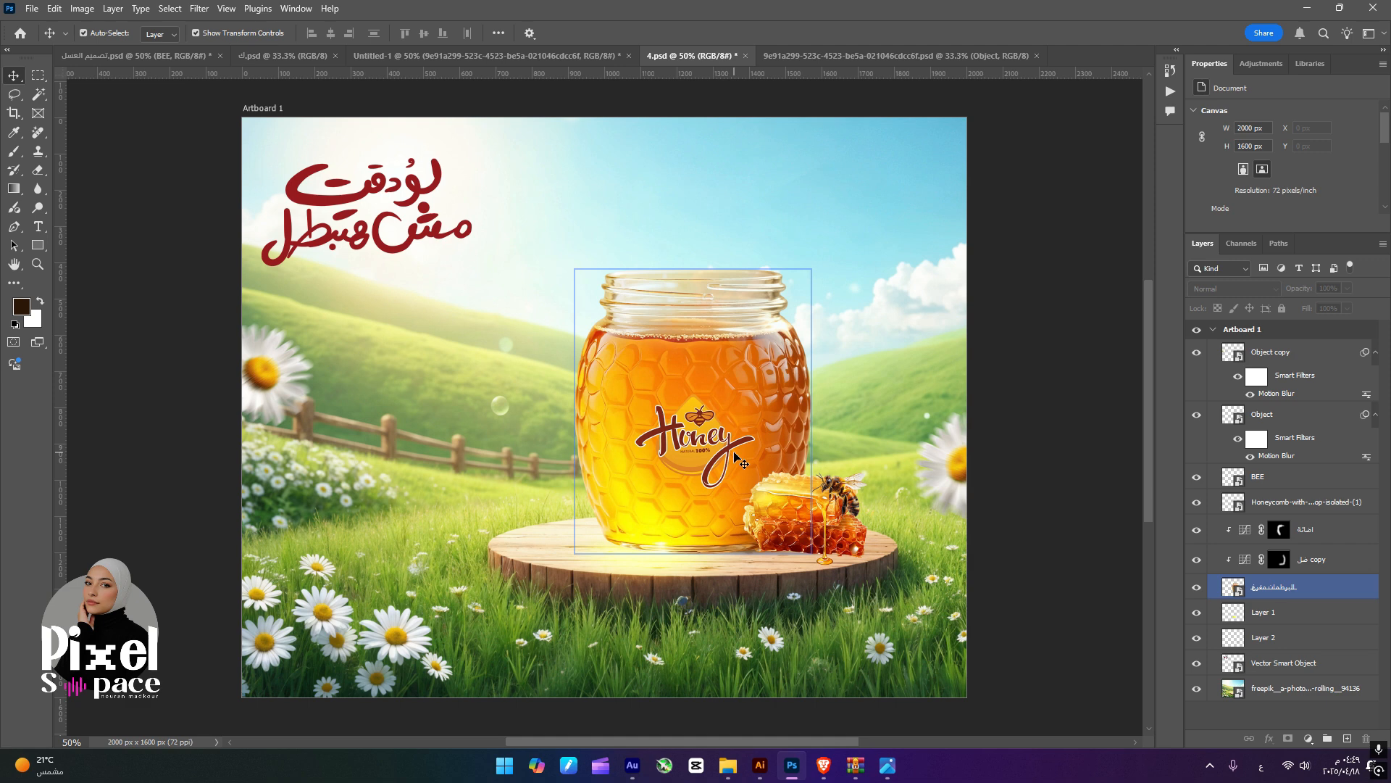
left_click(880, 636)
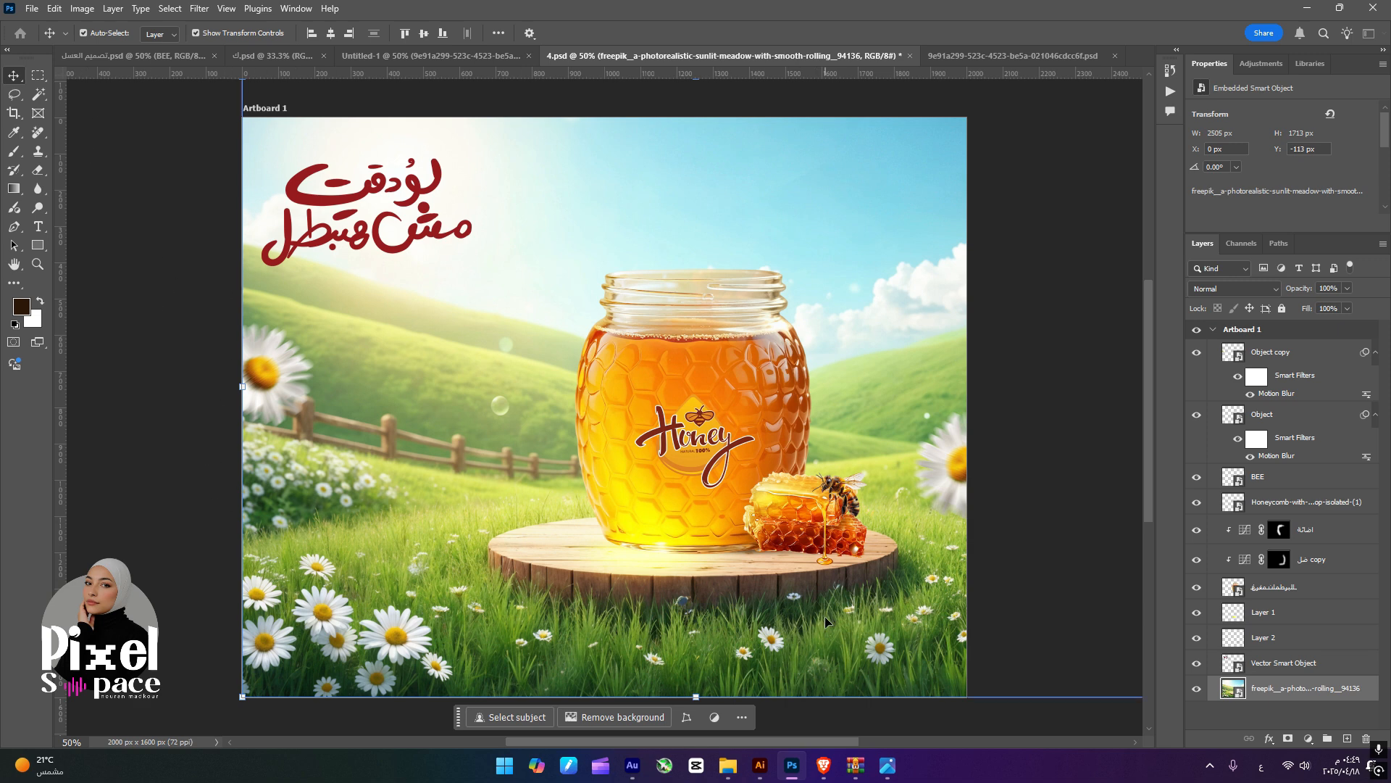
left_click(1347, 740)
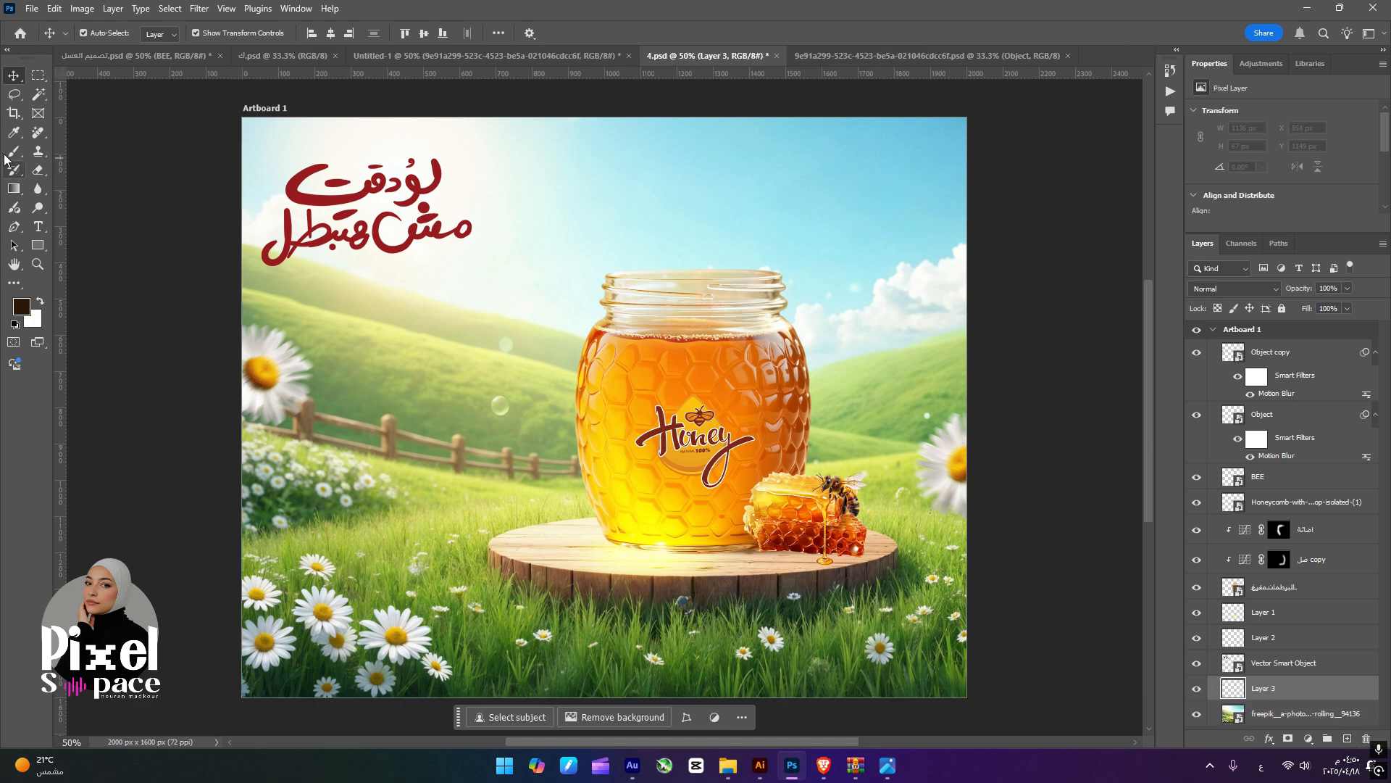
left_click(13, 153)
left_click(27, 308)
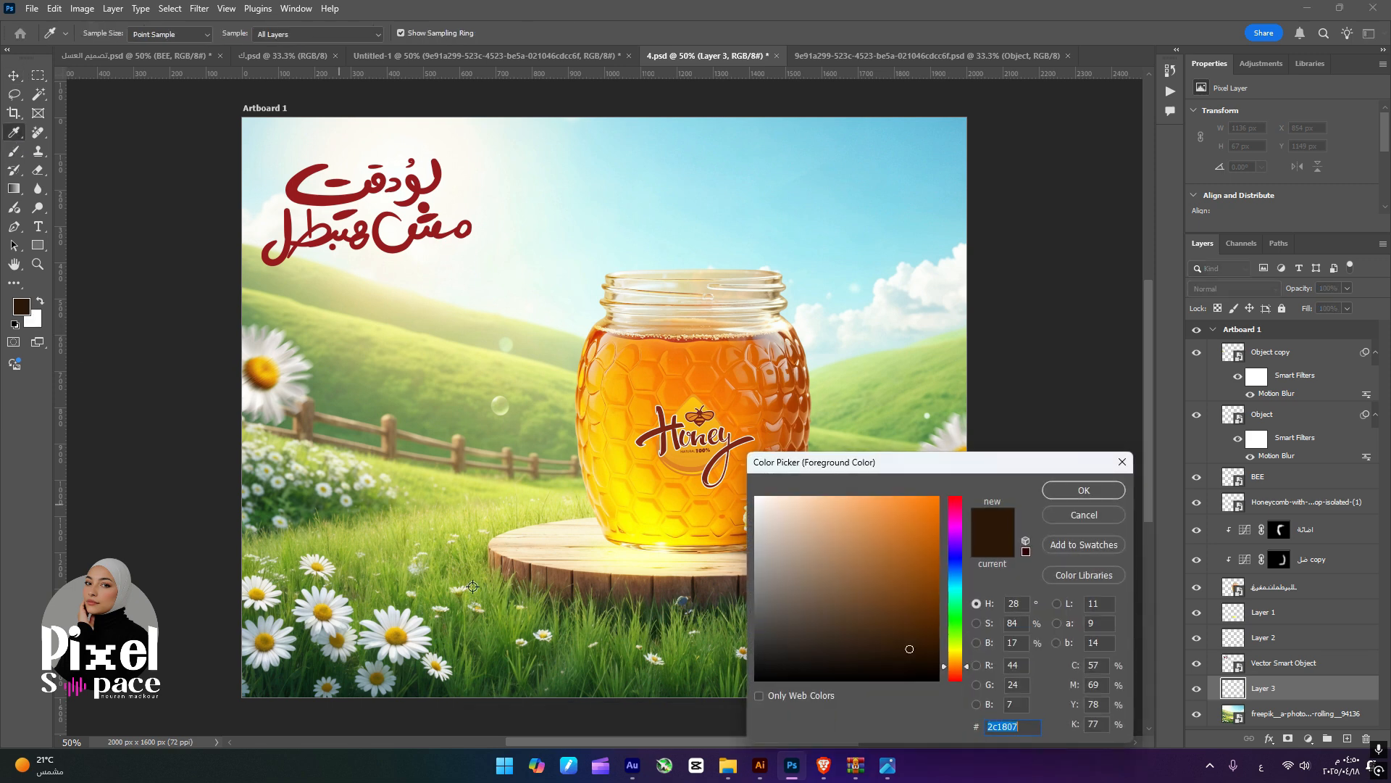
left_click(588, 668)
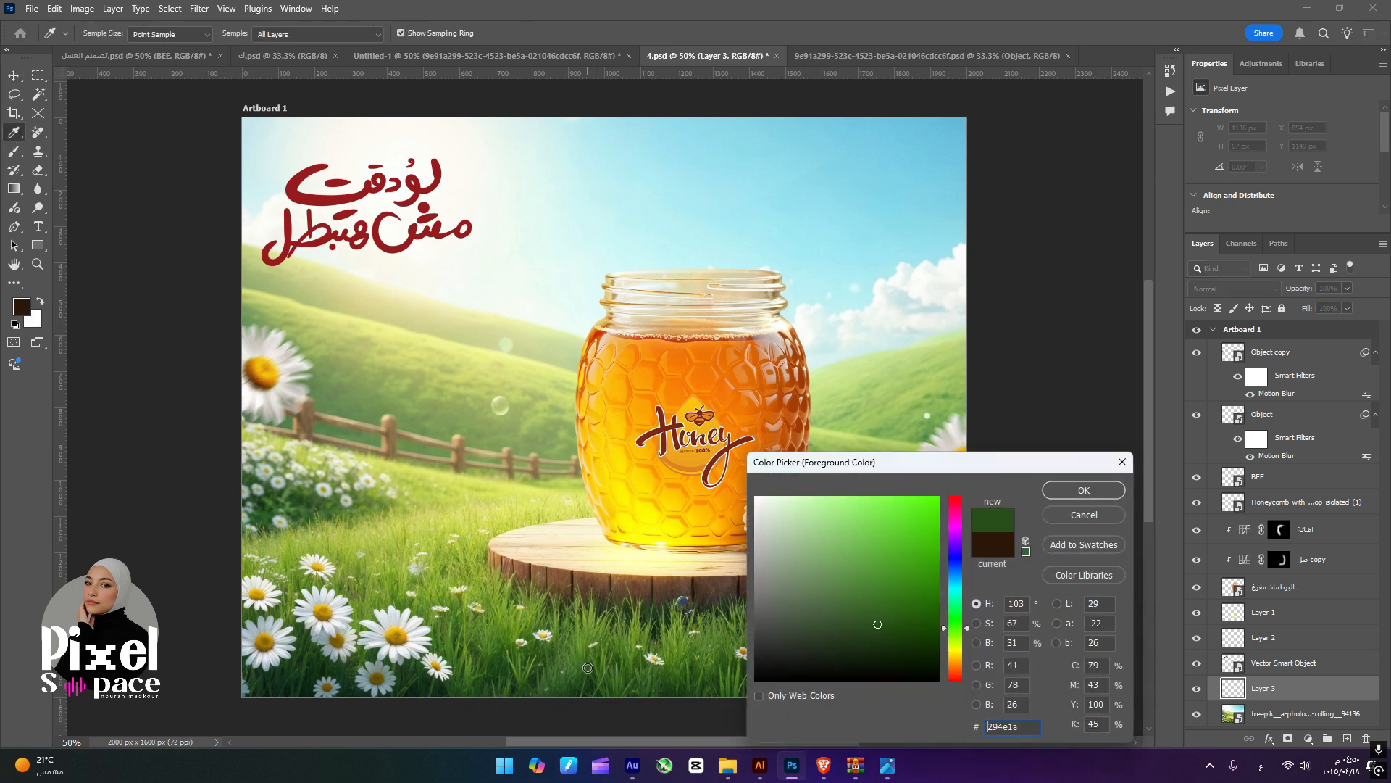
left_click_drag(646, 673, 742, 670)
left_click(1083, 490)
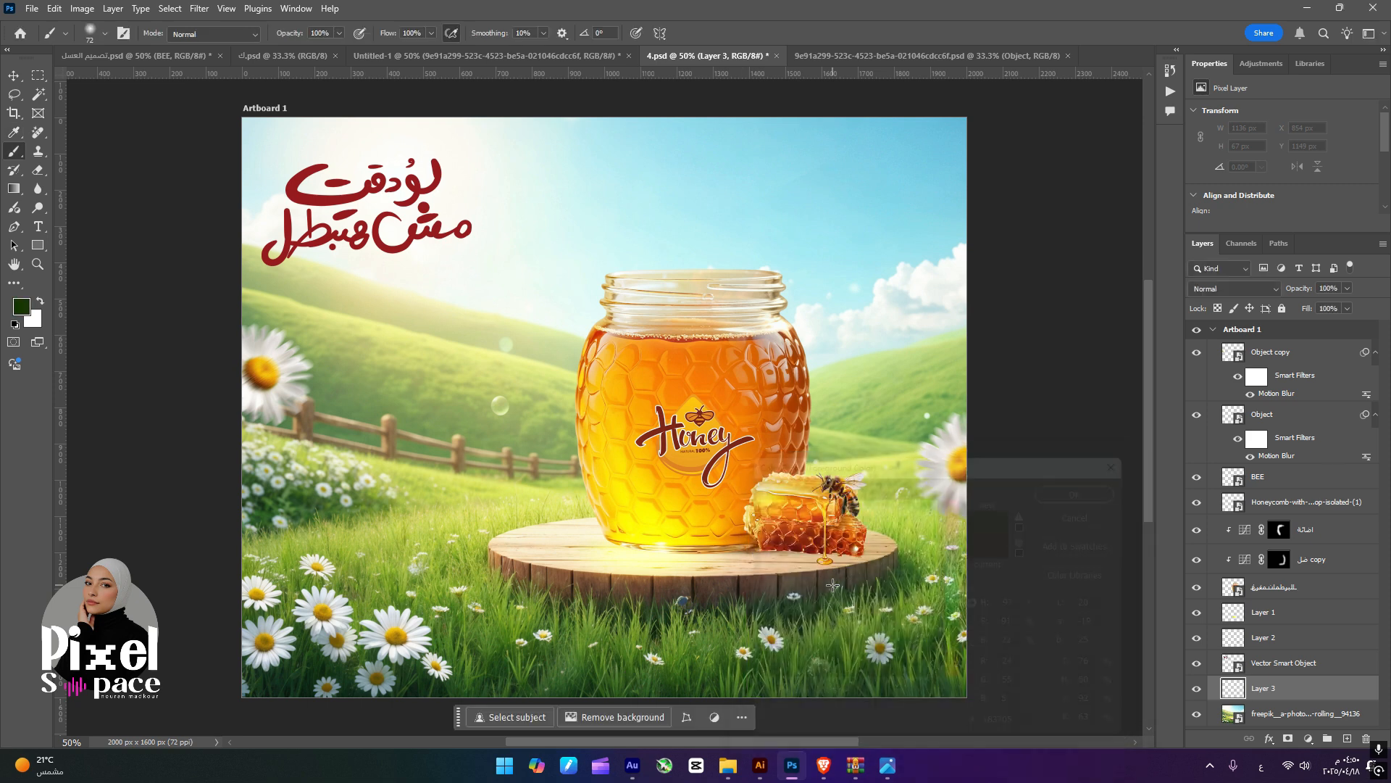
- Paint dark green along the artboard's left and bottom edges with a 152 px soft brush
left_click(104, 33)
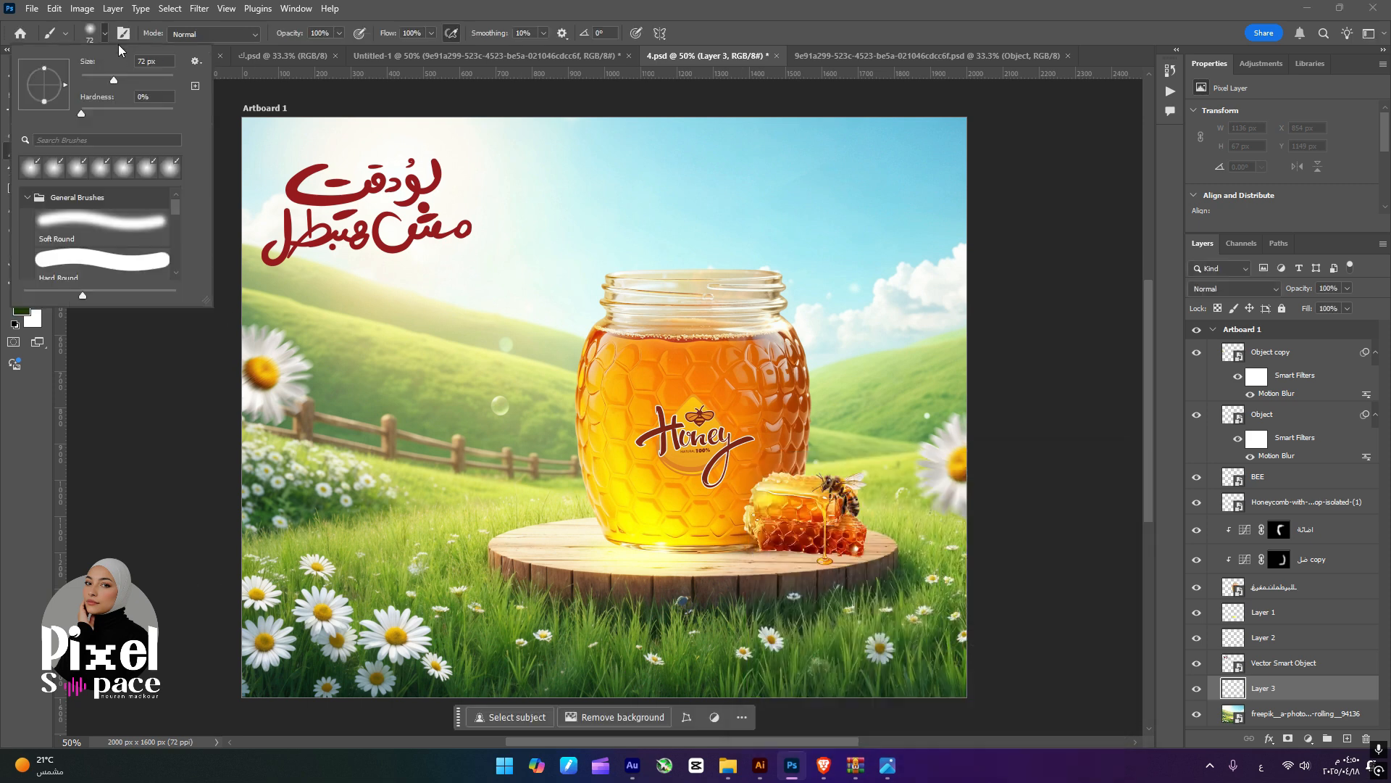
left_click(366, 7)
mouse_move(329, 674)
left_mouse_down()
mouse_move(275, 623)
mouse_move(377, 685)
left_mouse_up()
mouse_move(875, 692)
left_mouse_down()
mouse_move(906, 685)
mouse_move(377, 653)
mouse_move(330, 616)
mouse_move(237, 494)
mouse_move(249, 631)
mouse_move(359, 710)
mouse_move(246, 464)
mouse_move(270, 568)
mouse_move(257, 145)
left_mouse_up()
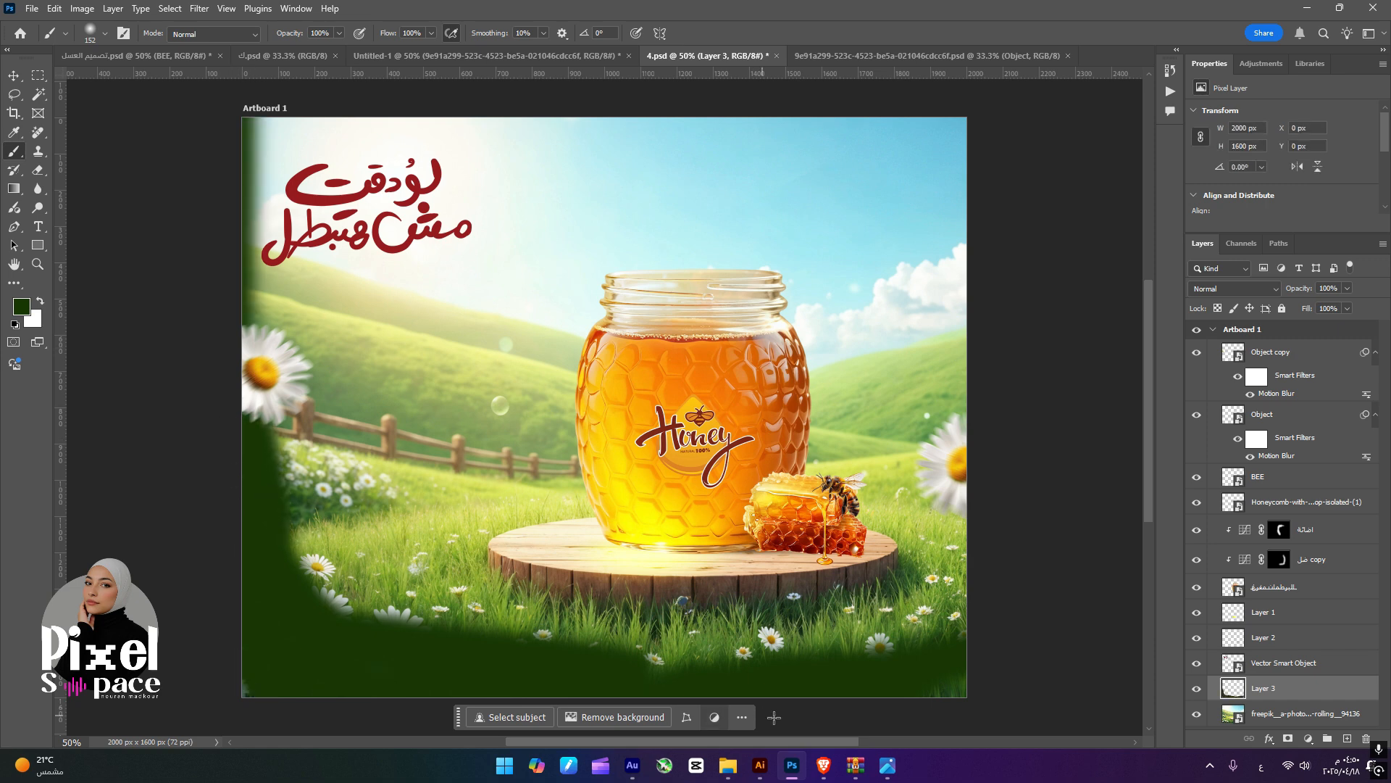
- Soften the painted green edges with a Gaussian Blur and move Layer 3 directly above Layer 1
left_click(199, 10)
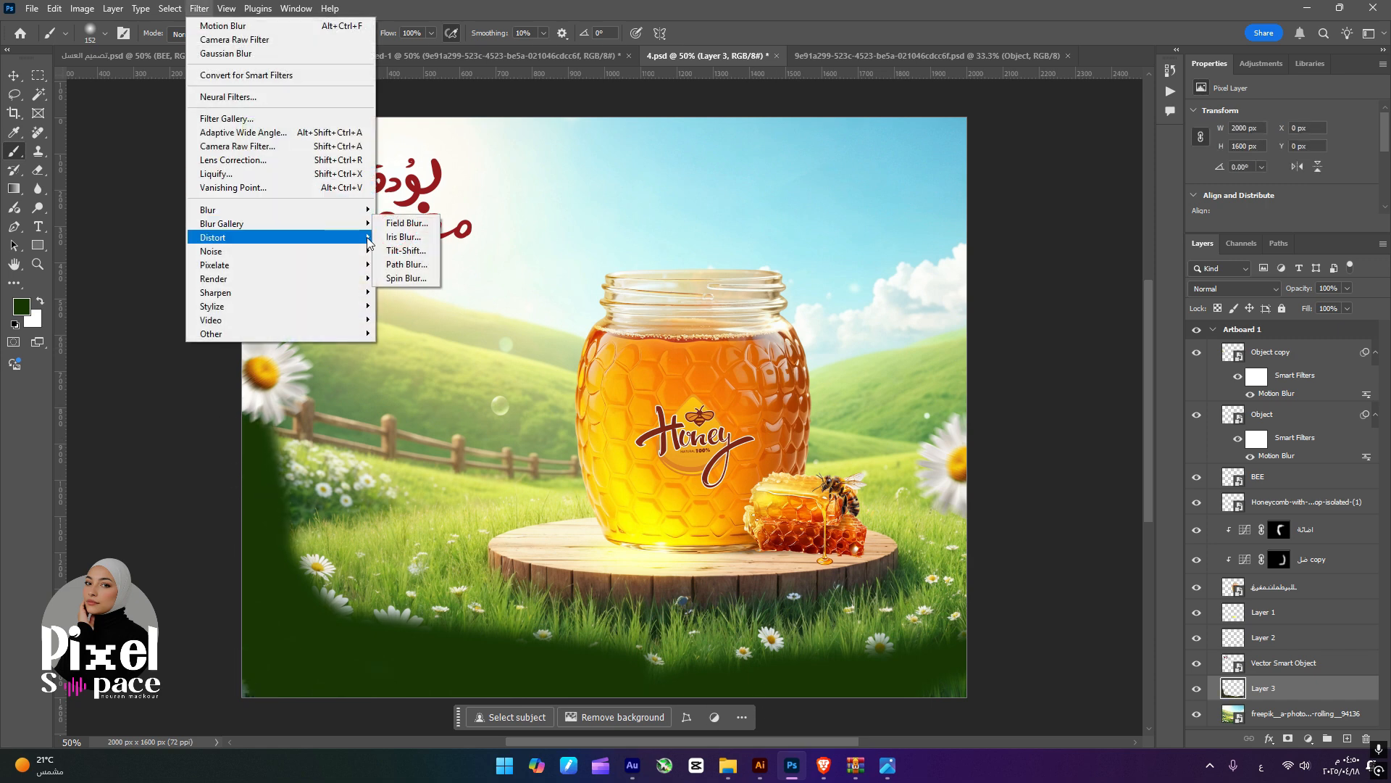
mouse_move(366, 210)
left_click(428, 264)
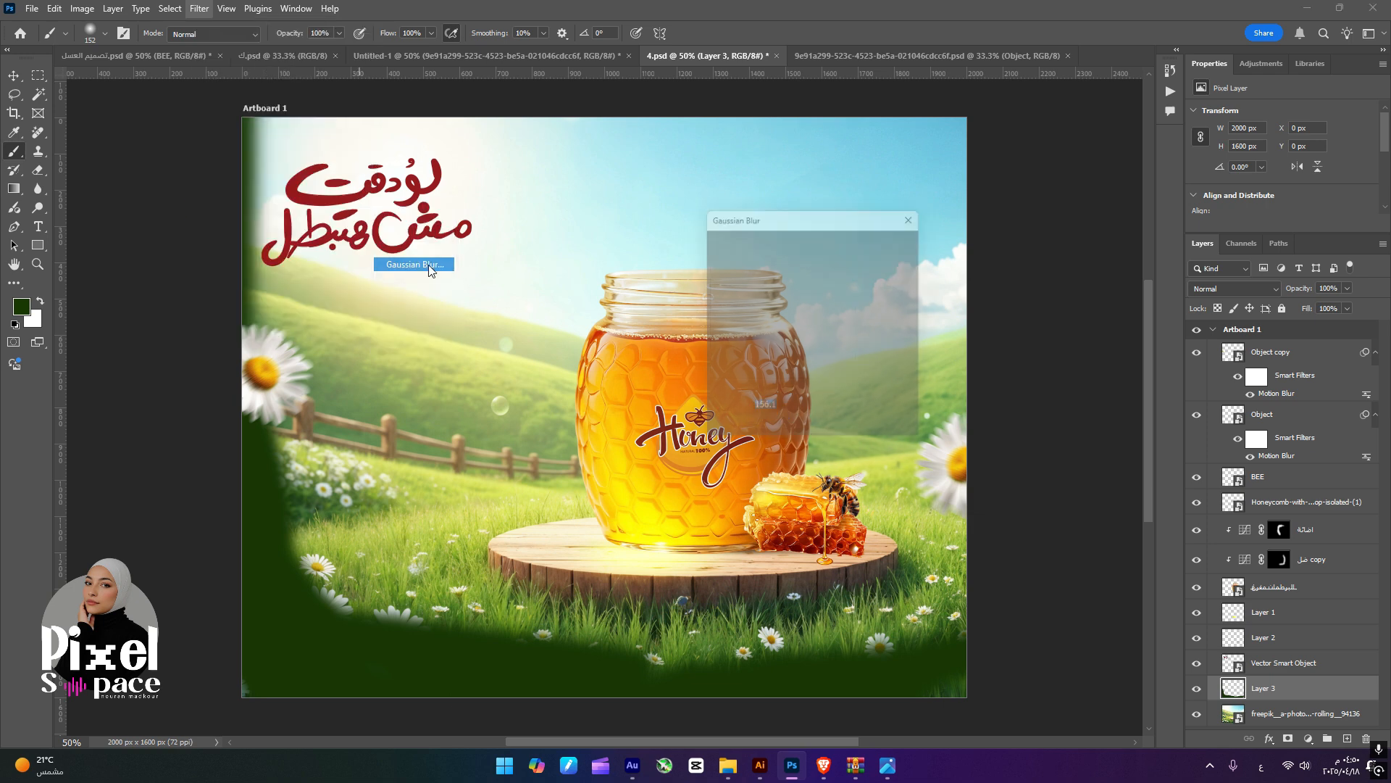
left_click_drag(810, 438, 803, 438)
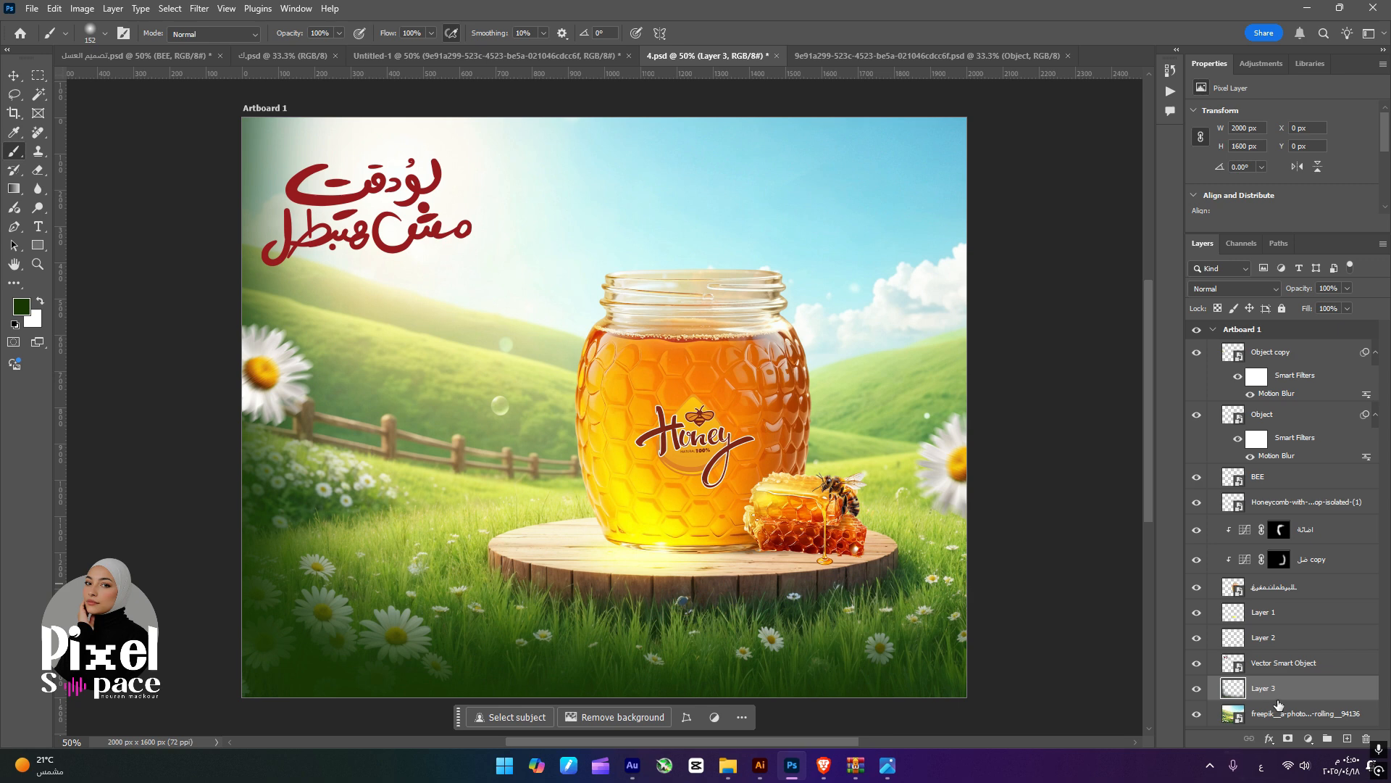
left_click_drag(1279, 704, 1246, 603)
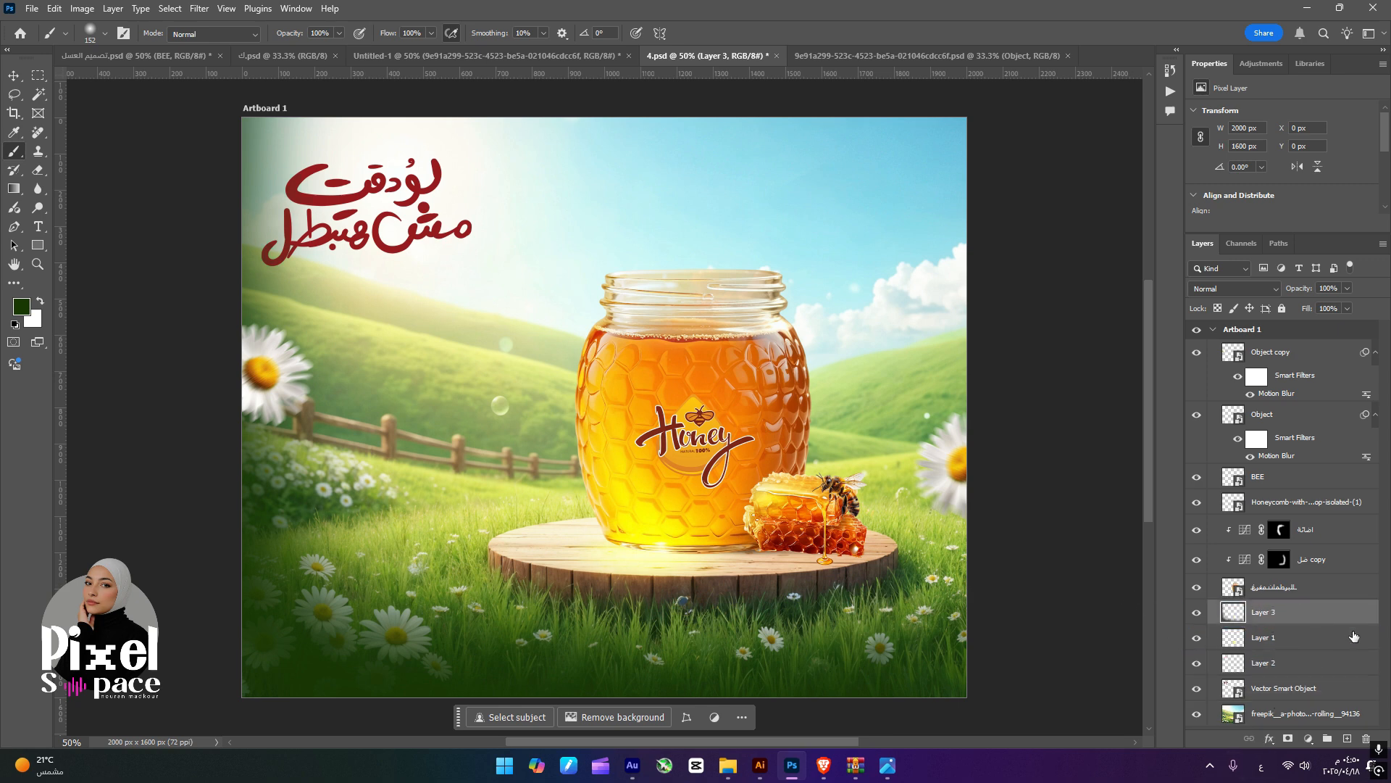
- Move the Object copy layer holding the left daisy down the layer stack, directly beneath Layer 1
left_click(13, 73)
left_click(1270, 353)
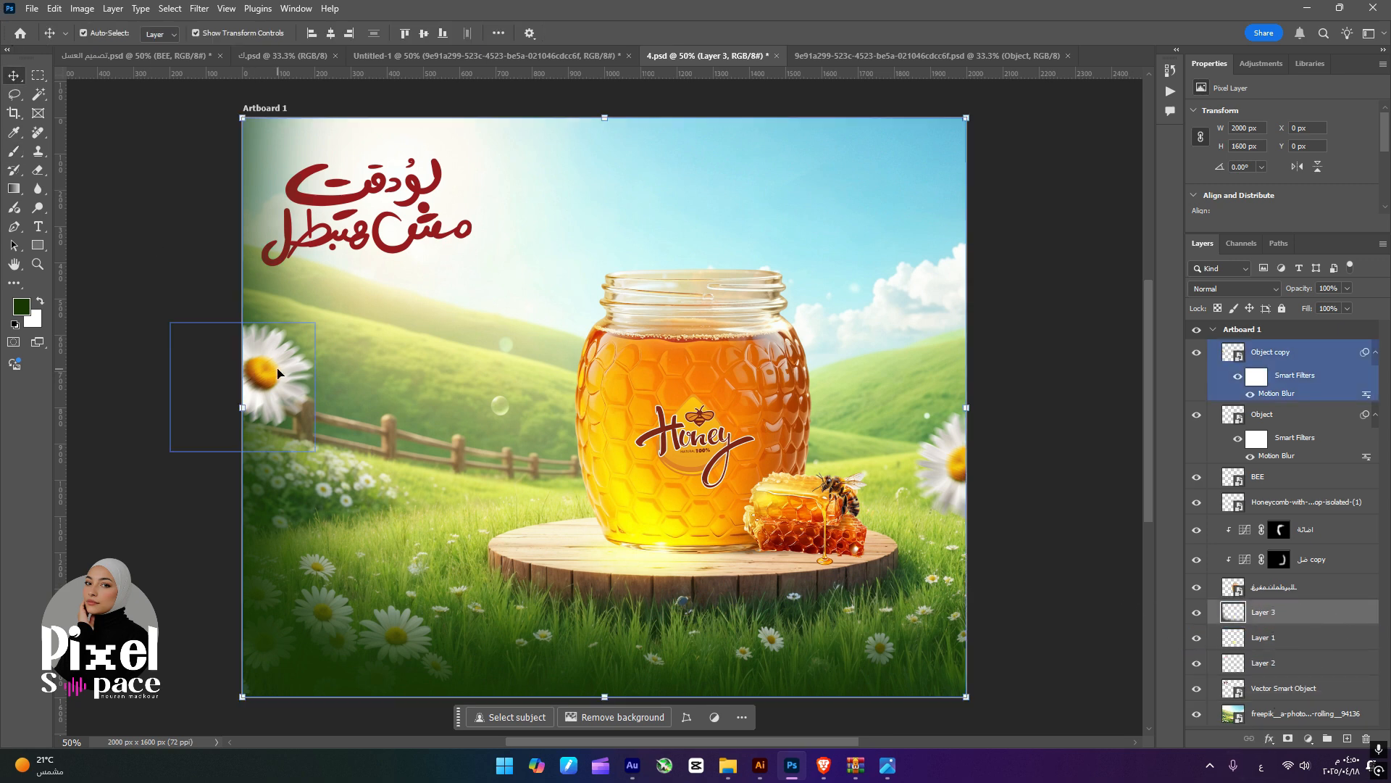
left_click_drag(1270, 361, 1274, 650)
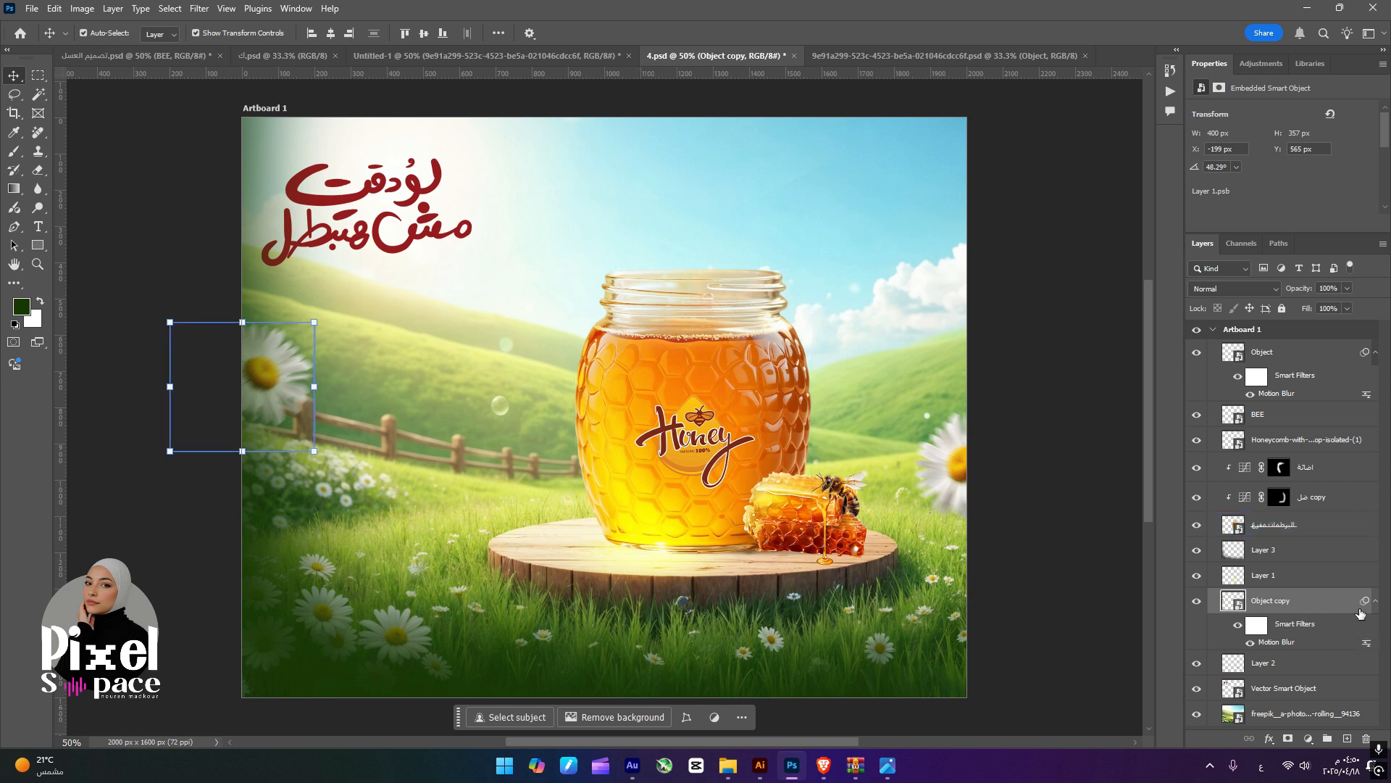
- Lower the fill of Layer 3 to make the dark green edge shading subtler
left_click(1270, 551)
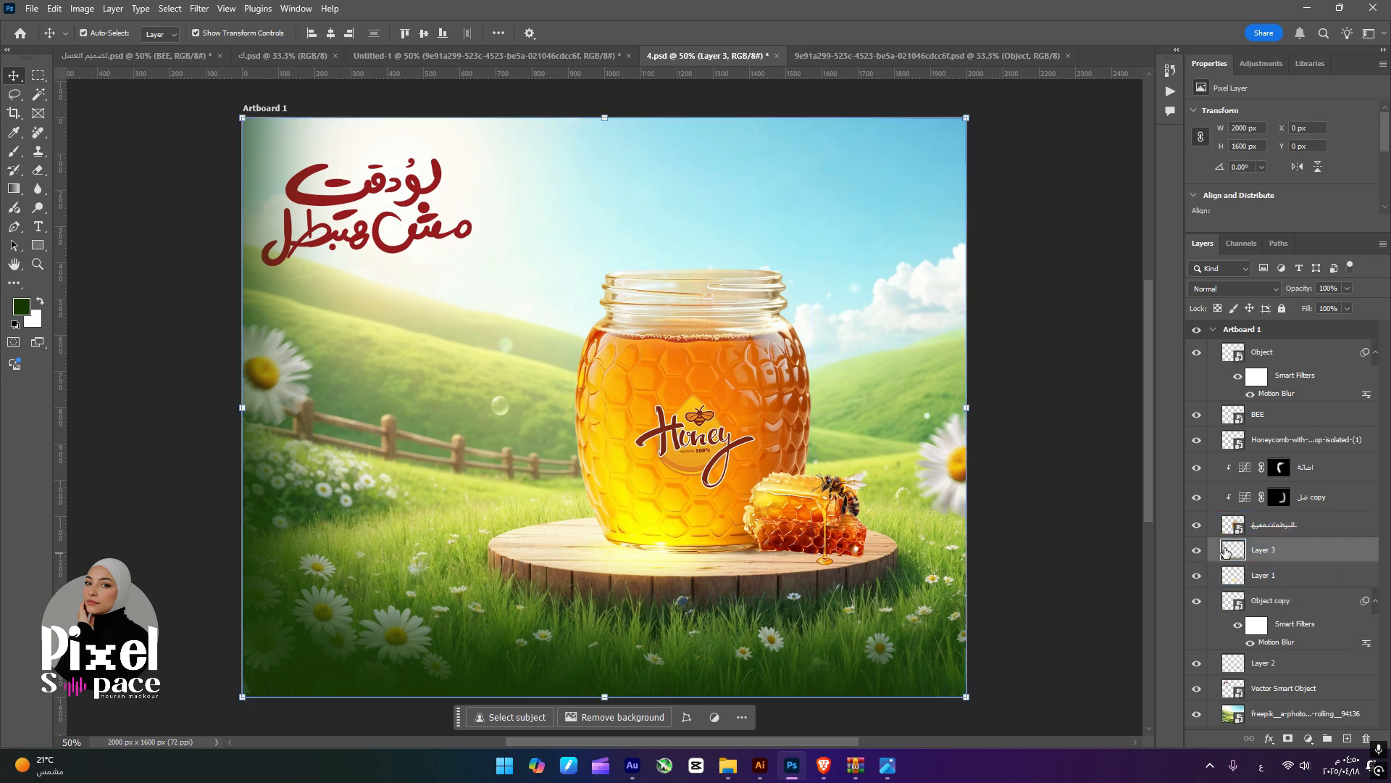
left_click(1347, 309)
left_click_drag(1347, 324, 1324, 326)
left_click(1077, 506)
left_click(1083, 514)
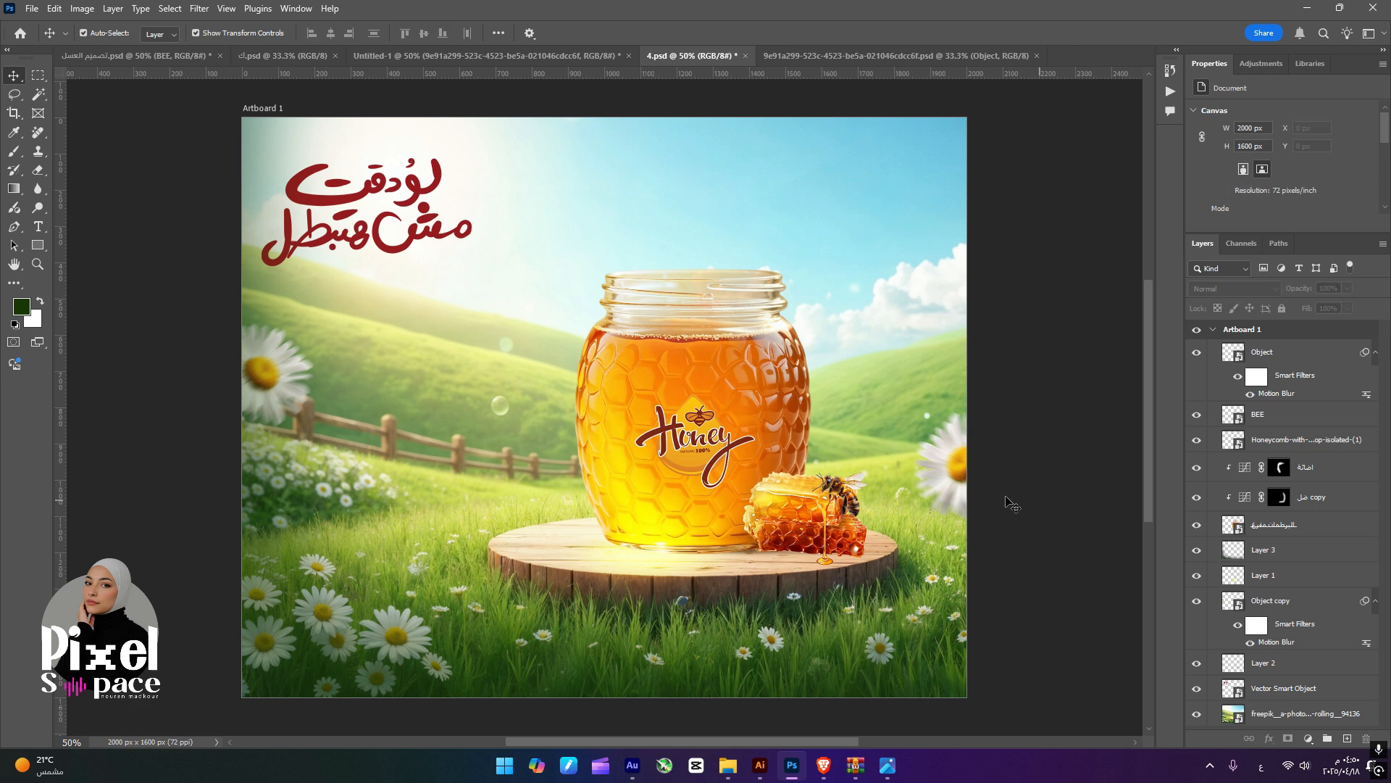
left_click(919, 519)
left_click(970, 226)
left_click(341, 413)
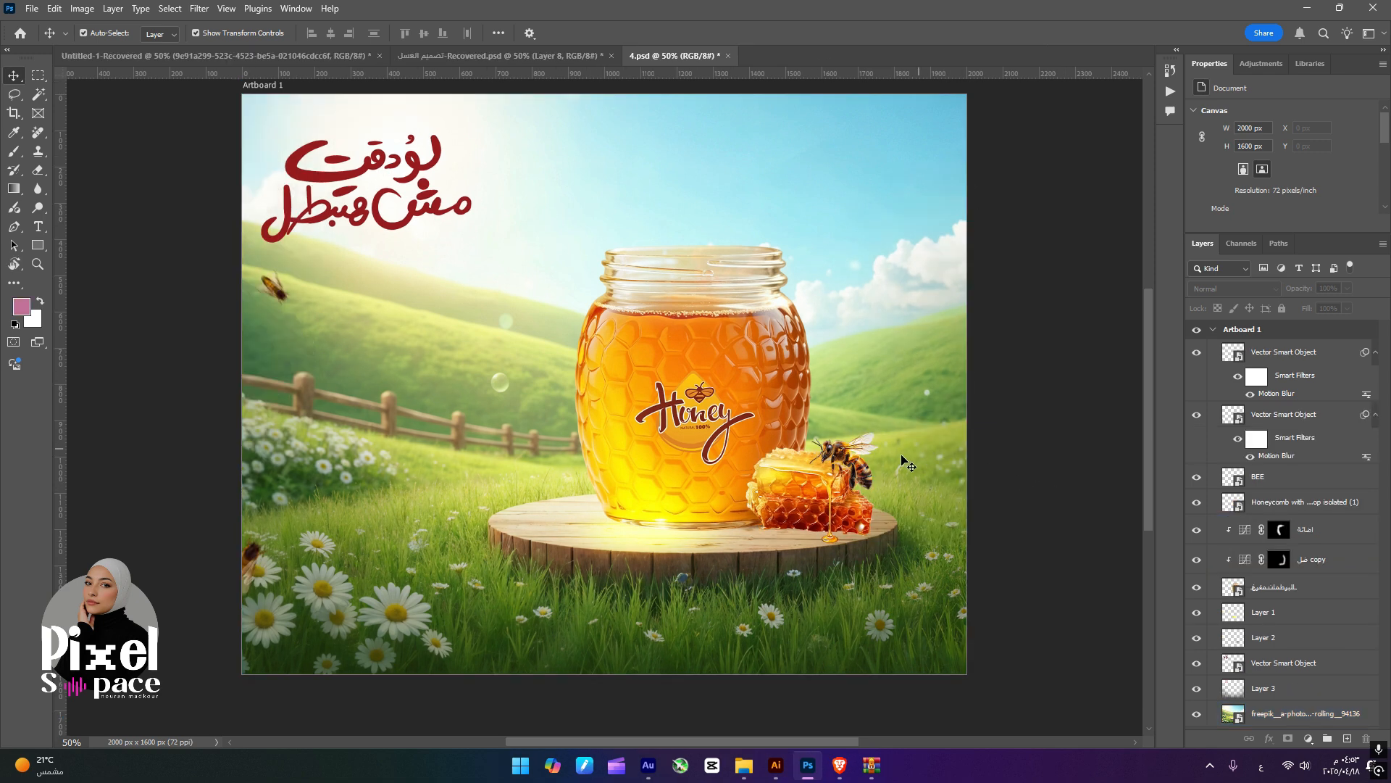
left_click(435, 543)
left_click(279, 292)
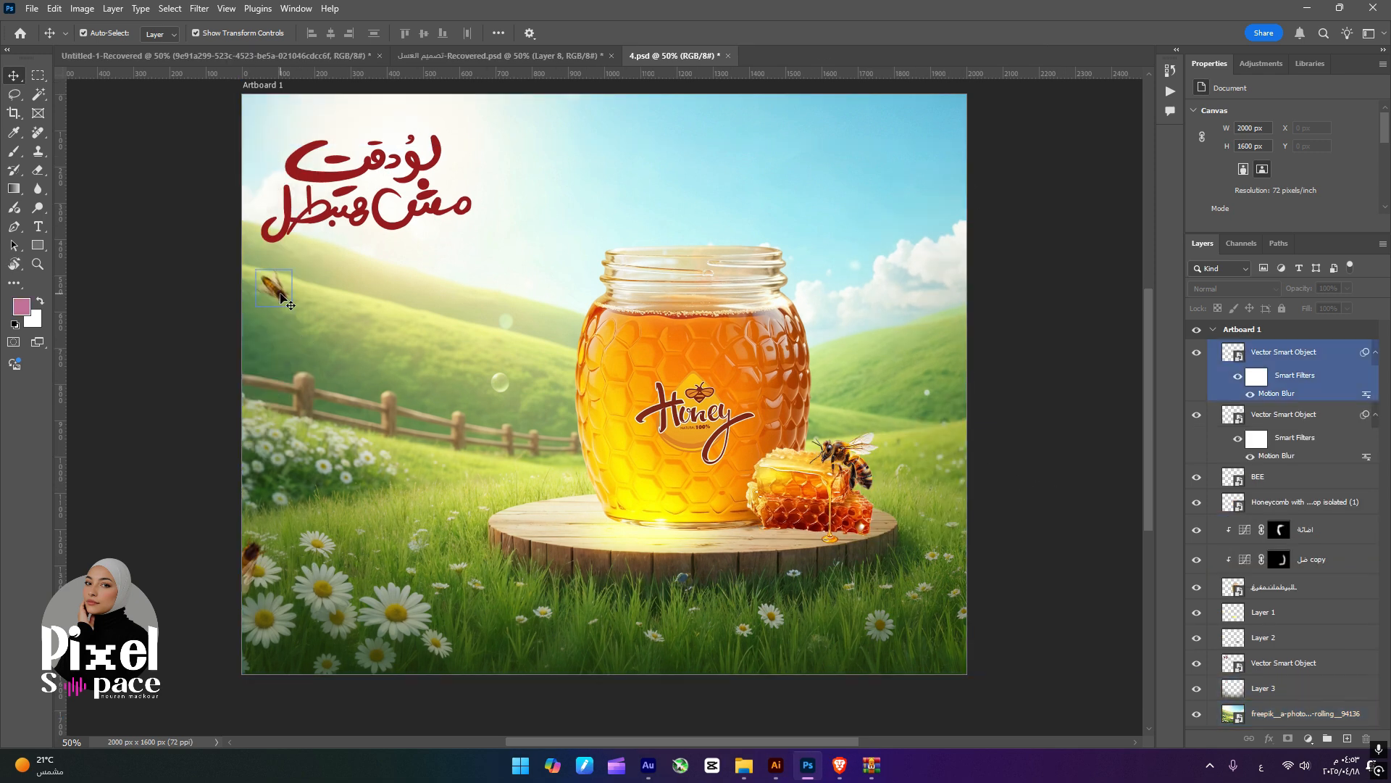
- Shift the bee on the honeycomb slightly downward and nudge the small blurred bee on the hill a little up and left
left_click(860, 464)
left_click_drag(860, 463, 873, 479)
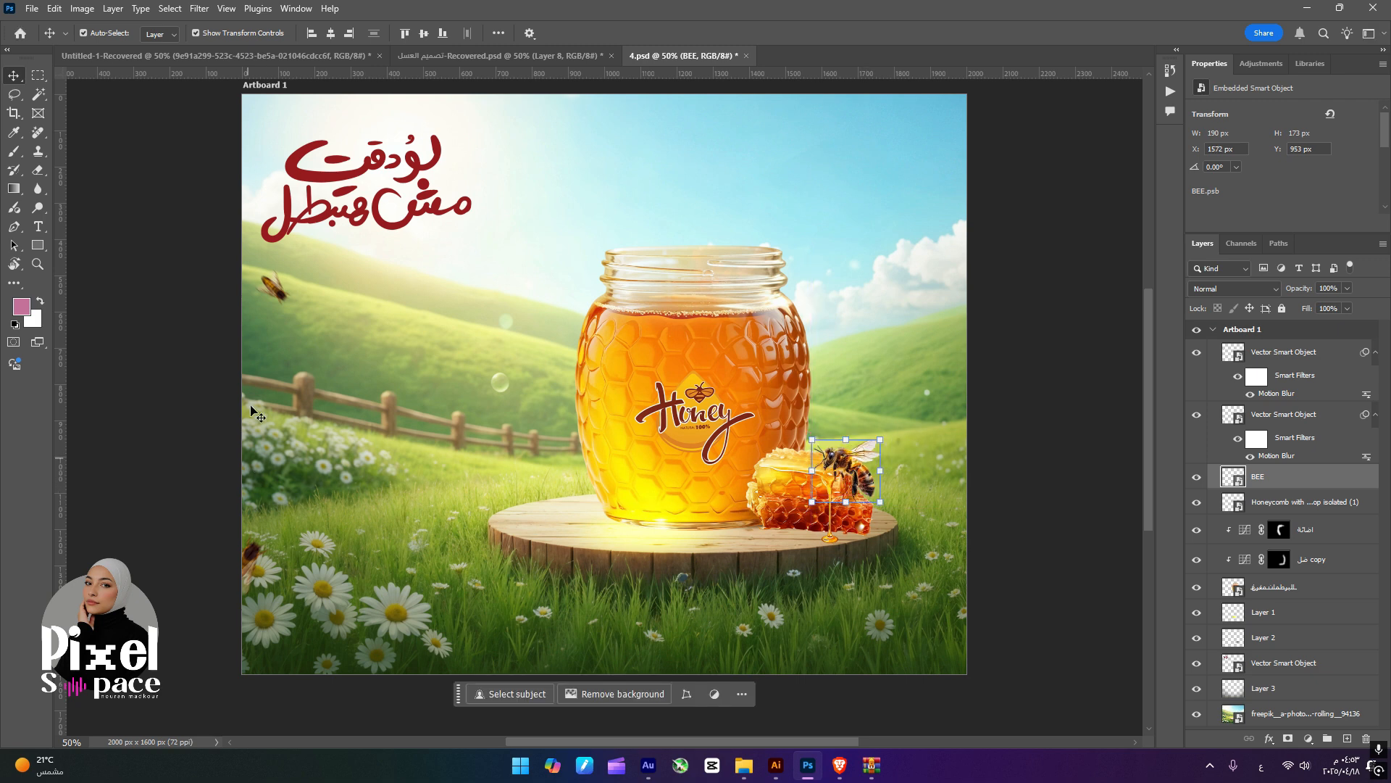
left_click(279, 292)
left_click_drag(279, 297, 276, 287)
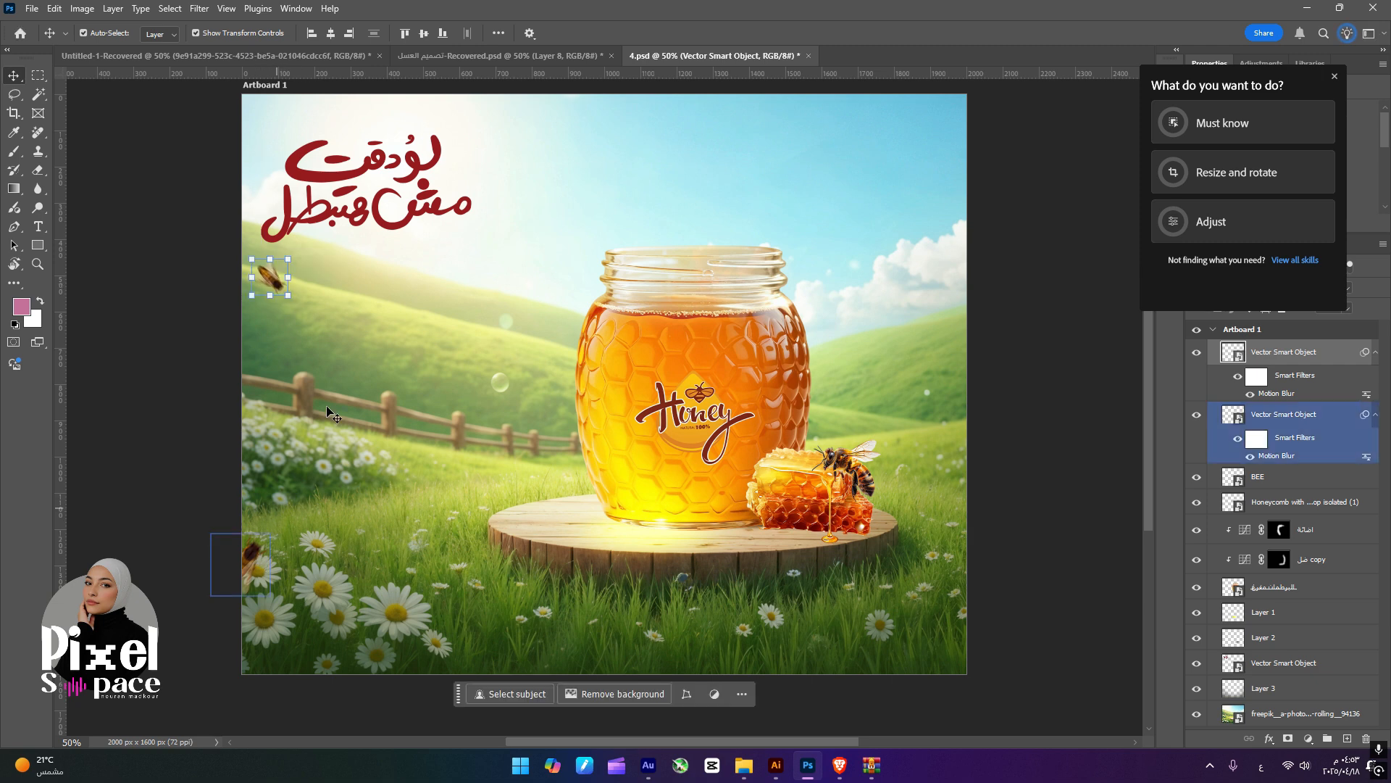
- Scale the honey dipper layers to about 87% and place them above the jar so the honey drips into its opening
scroll(654, 551, "up", 1)
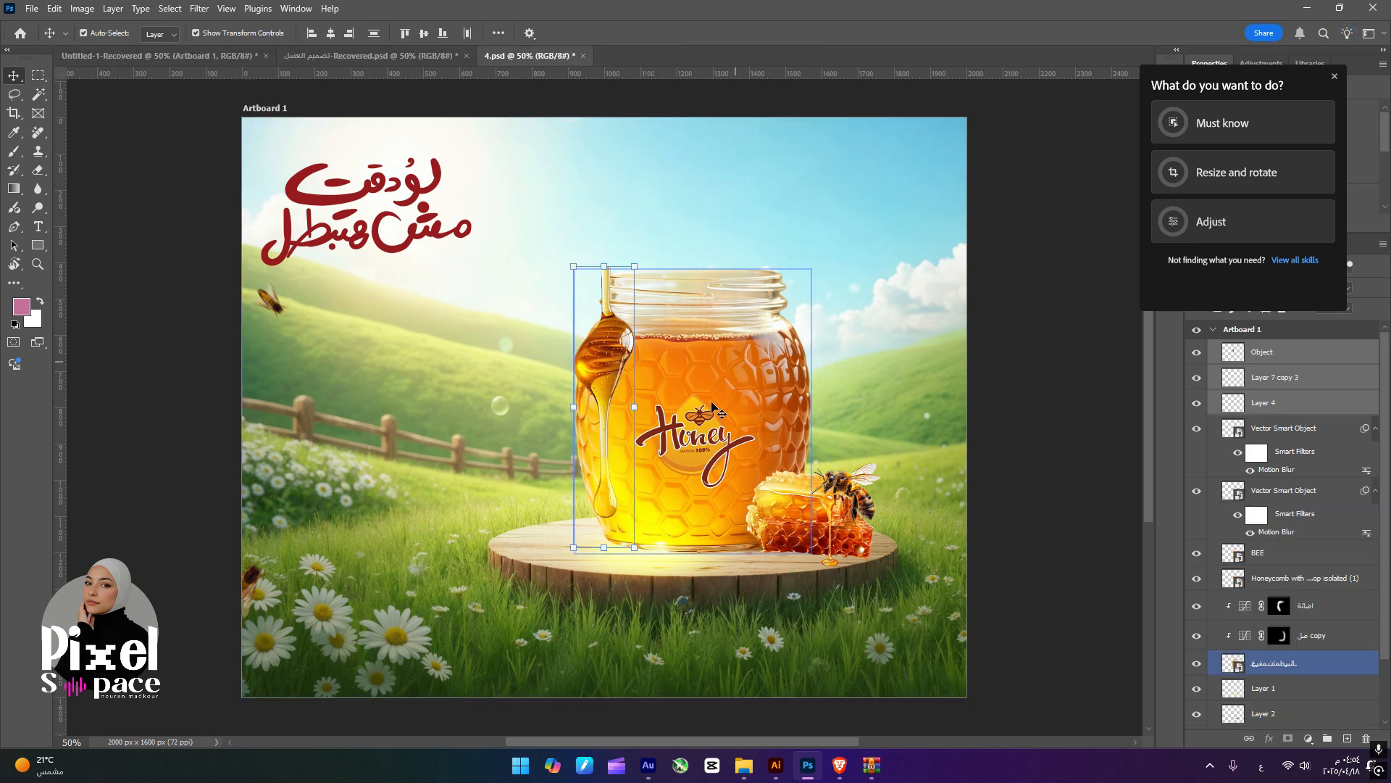
left_click_drag(634, 413, 691, 206)
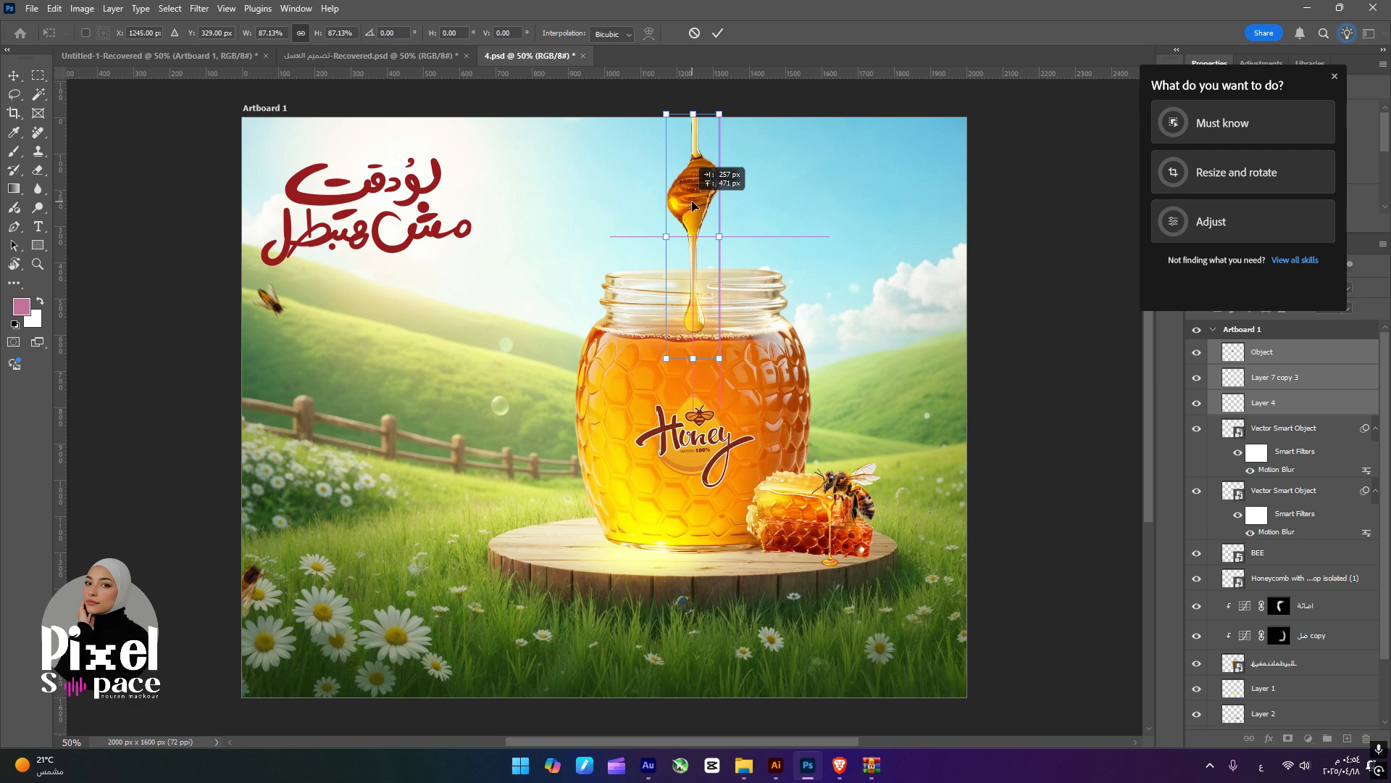
key("Return")
left_click(1089, 350)
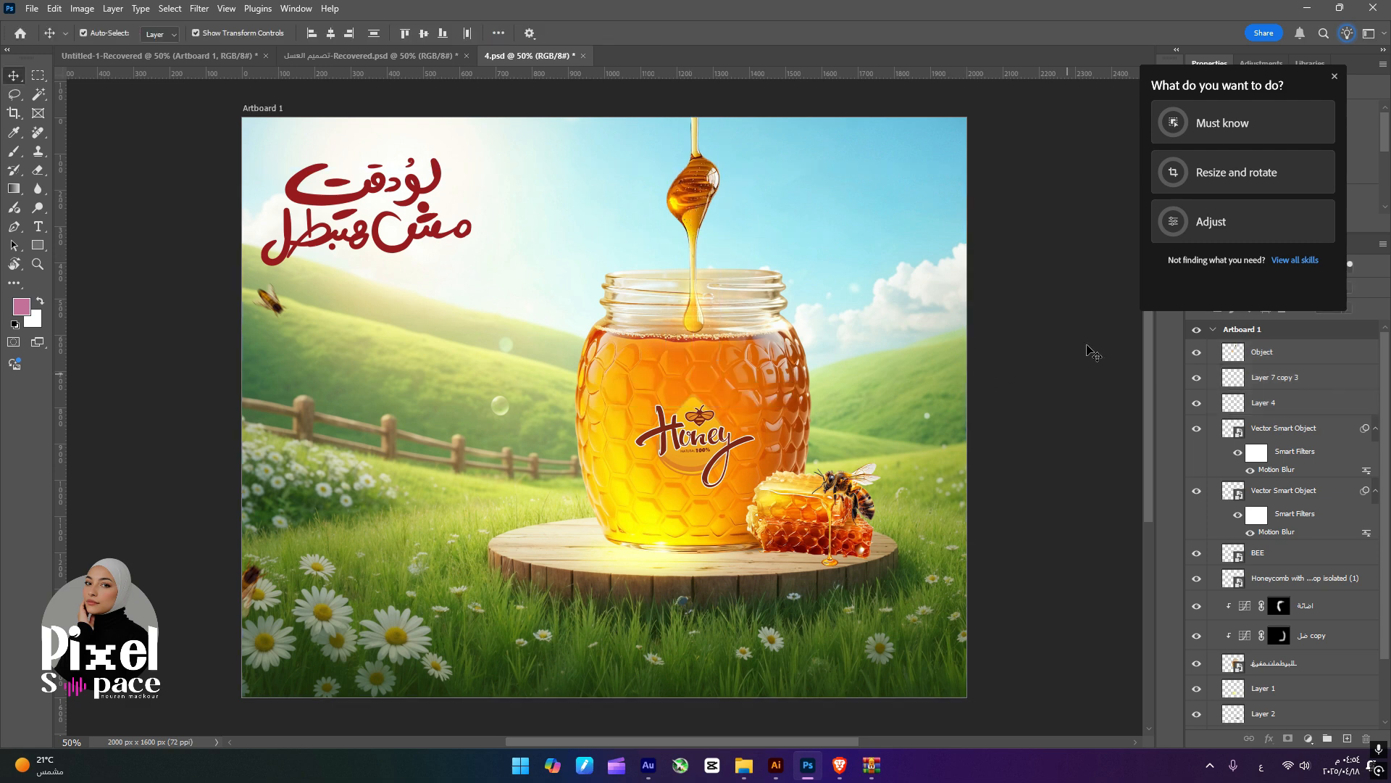
left_click(1336, 77)
- Move Layer 7 copy 3 down the layer stack, directly above Layer 3
left_click(661, 316)
left_click(697, 334)
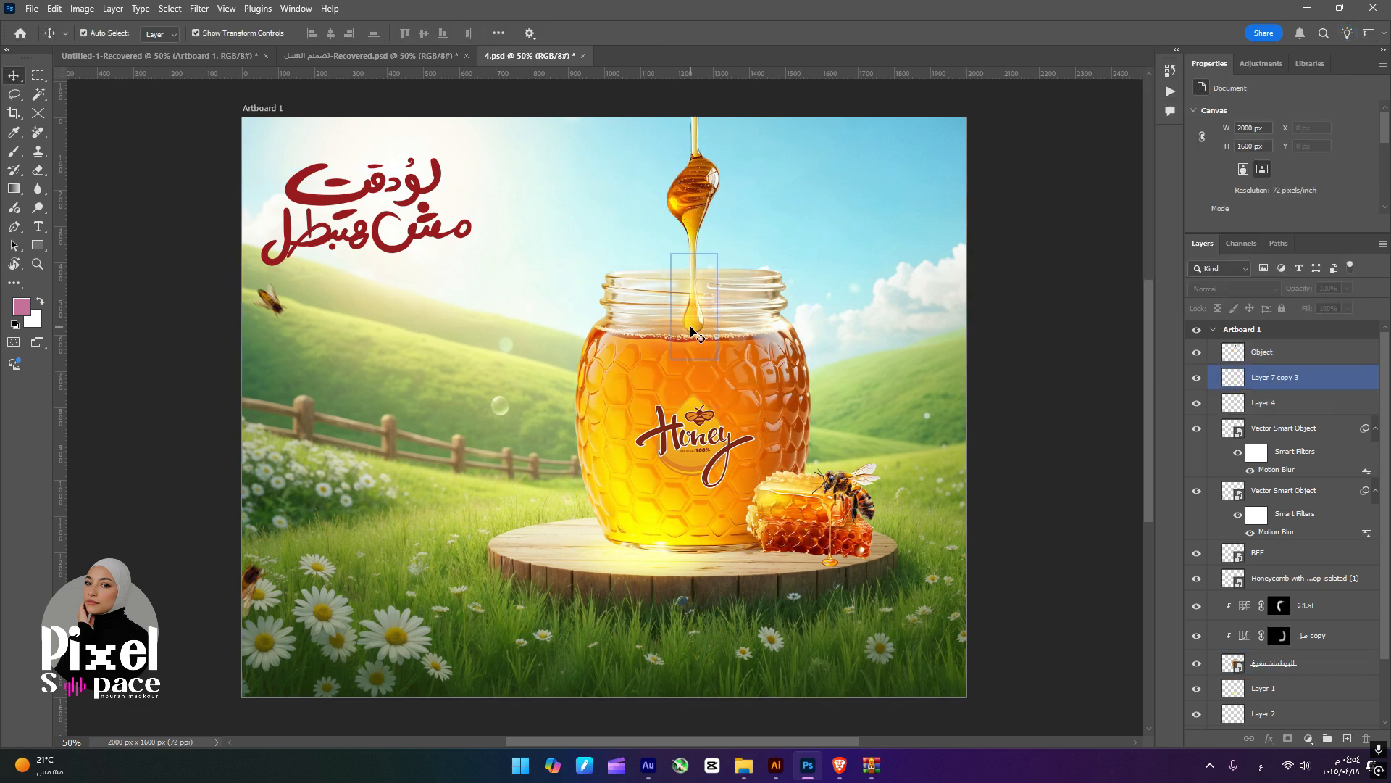
left_click_drag(1315, 380, 1290, 678)
left_click(1129, 491)
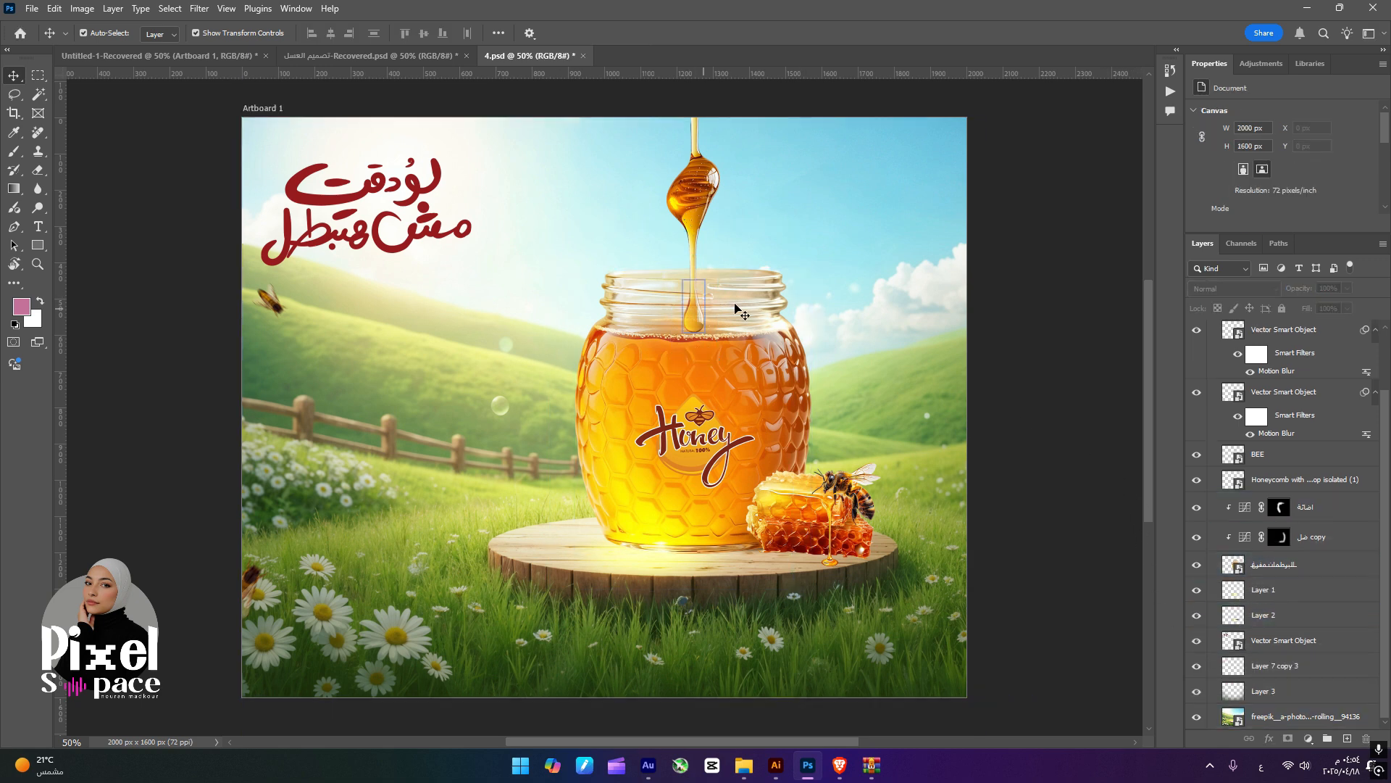
- Add a new layer directly above the honey jar layer and clip it to the jar
left_click(759, 313)
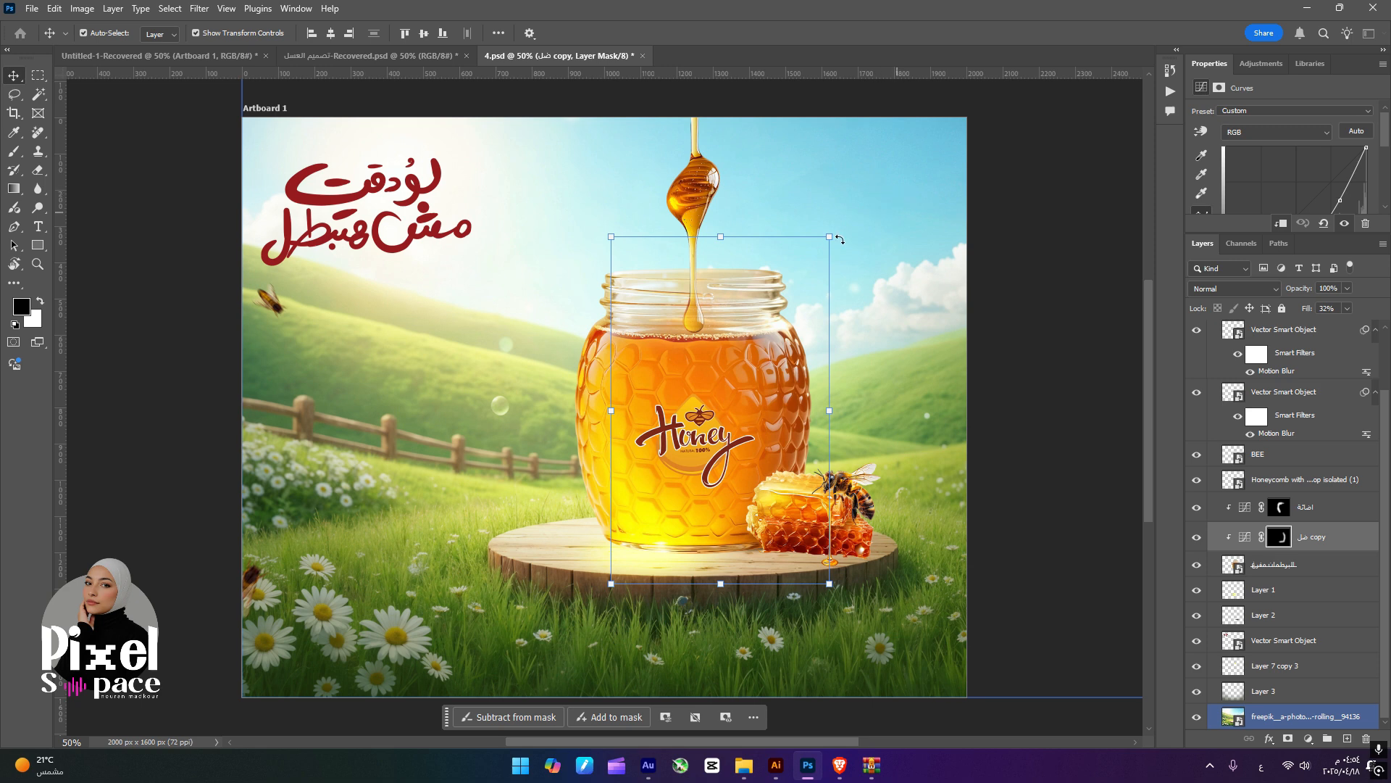
left_click(596, 417)
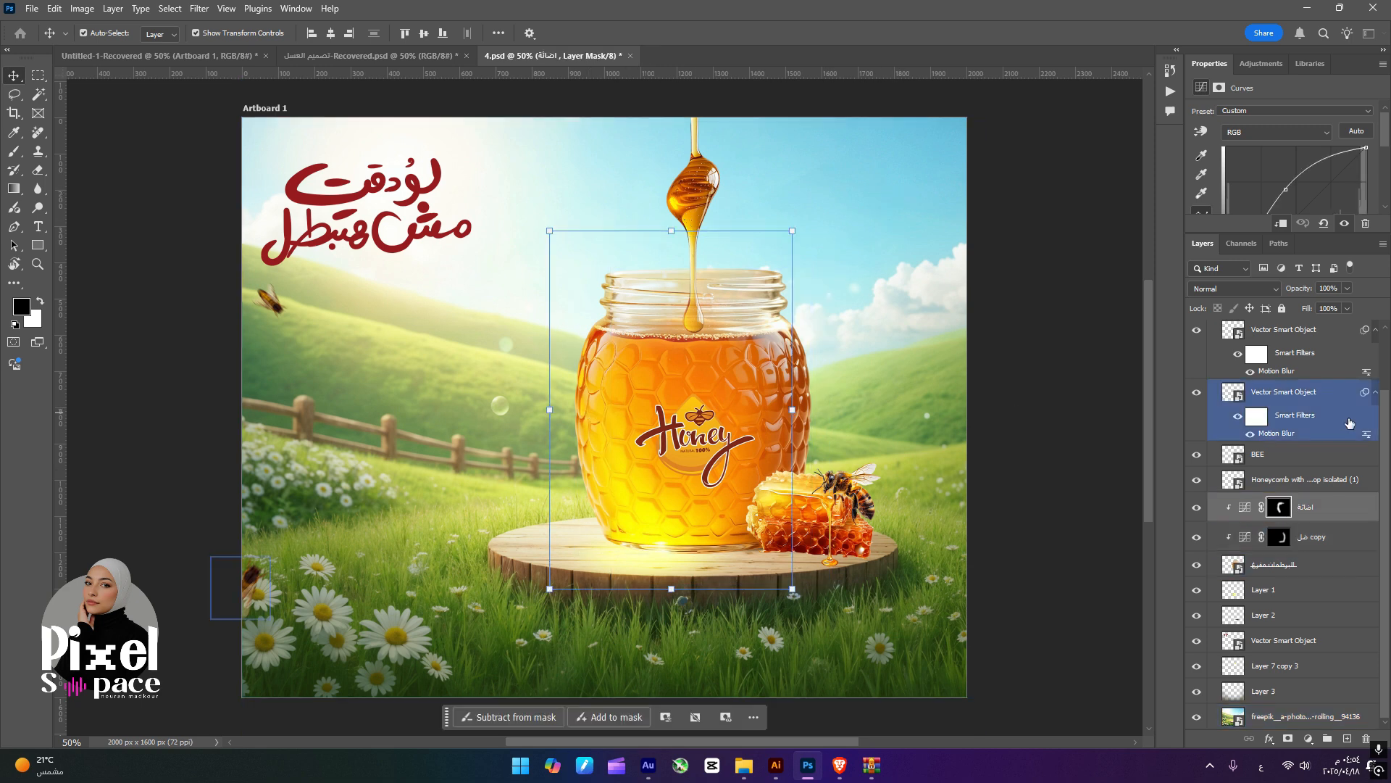
left_click(1276, 565)
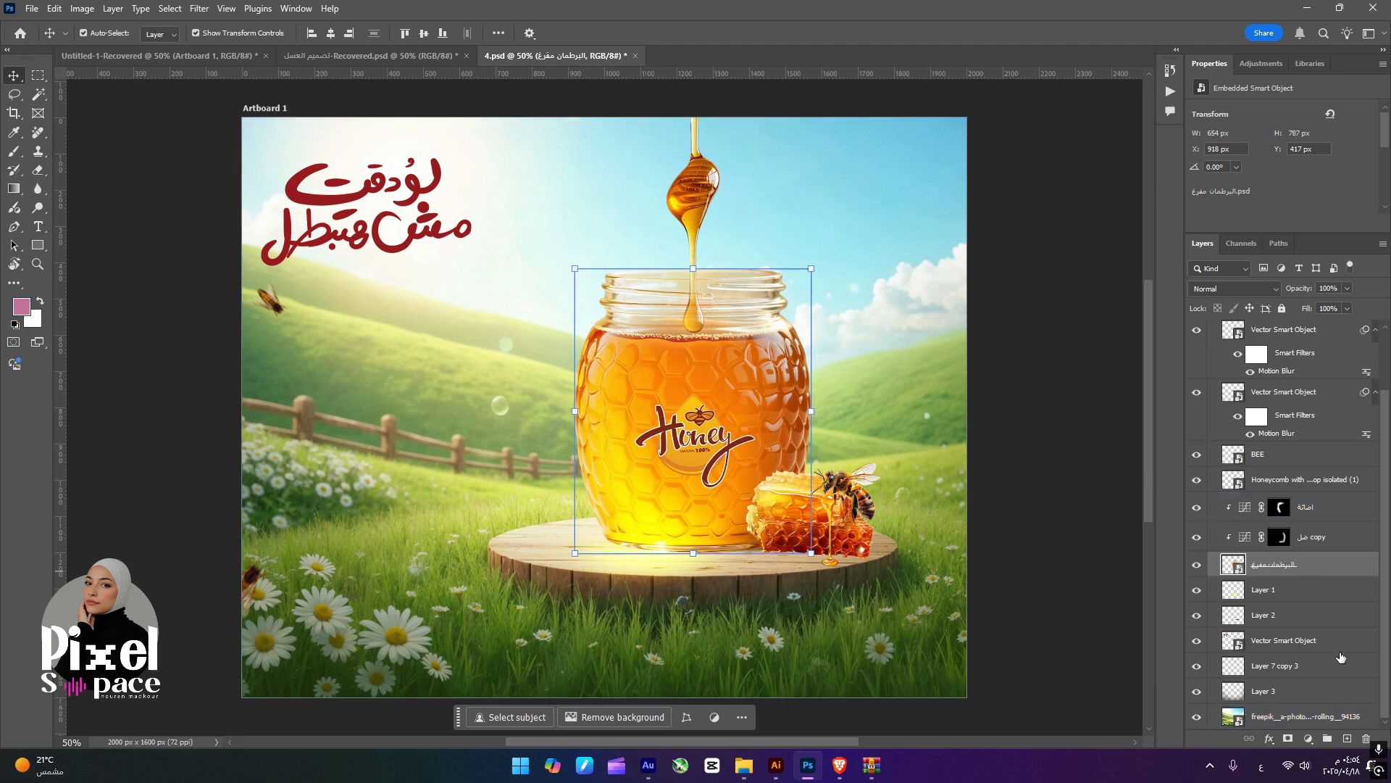
left_click(1296, 511)
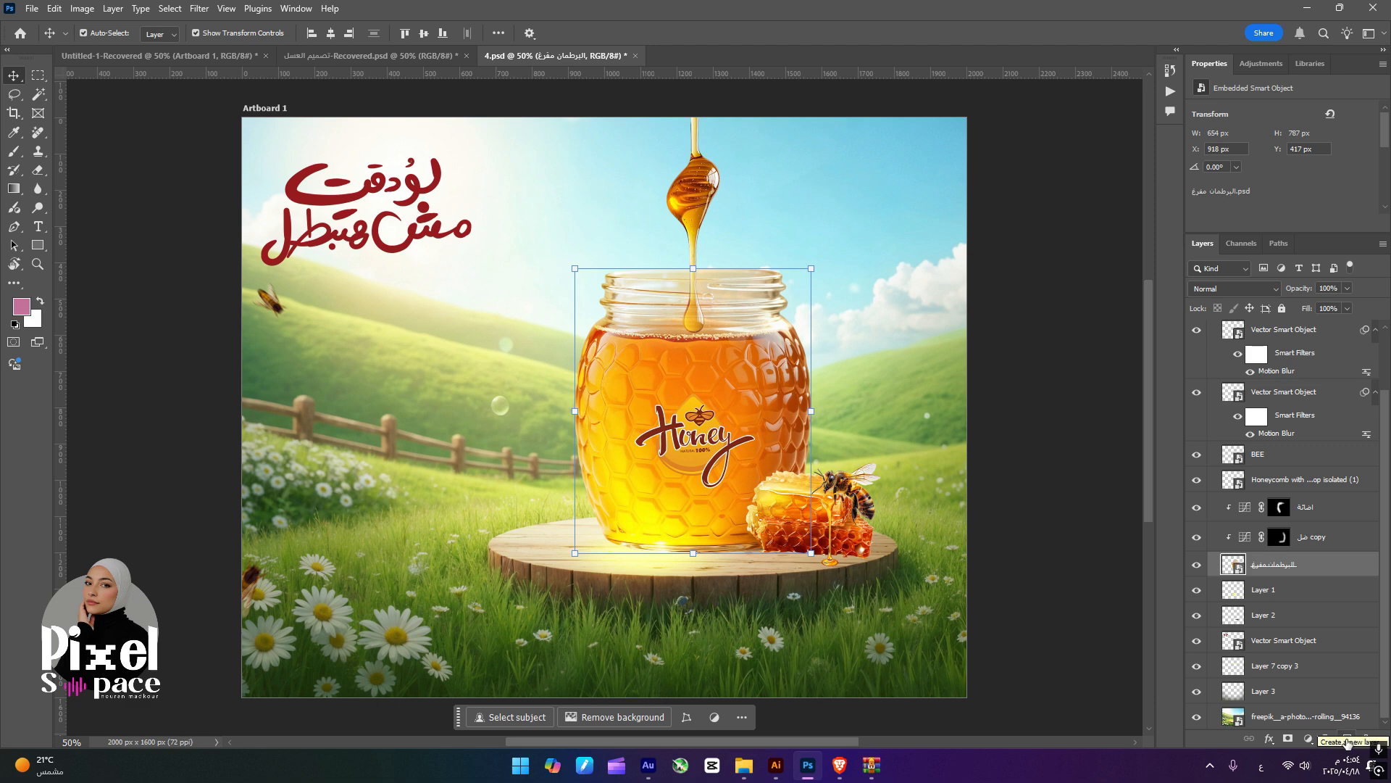
left_click(1348, 739)
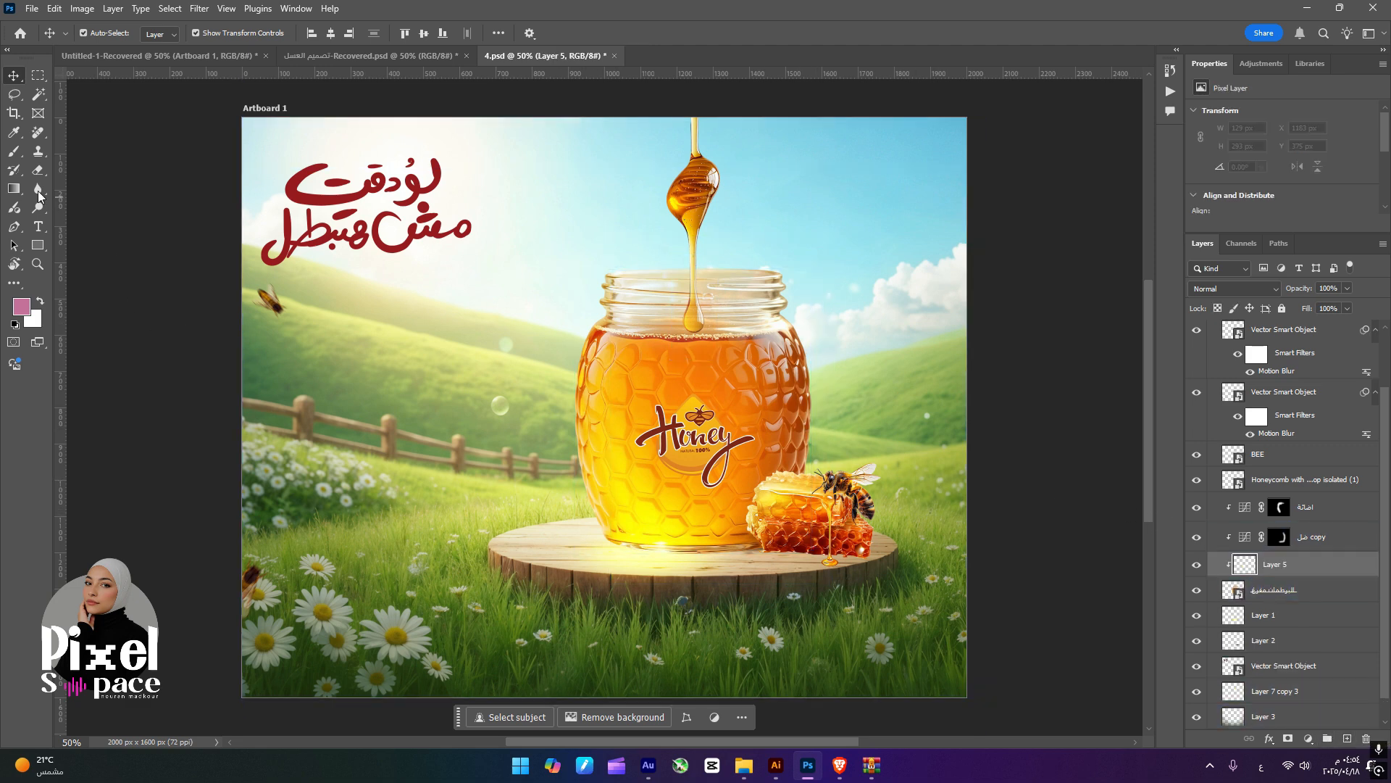
- Set the foreground color to a light blue sampled from the sky
left_click(13, 151)
left_click(21, 305)
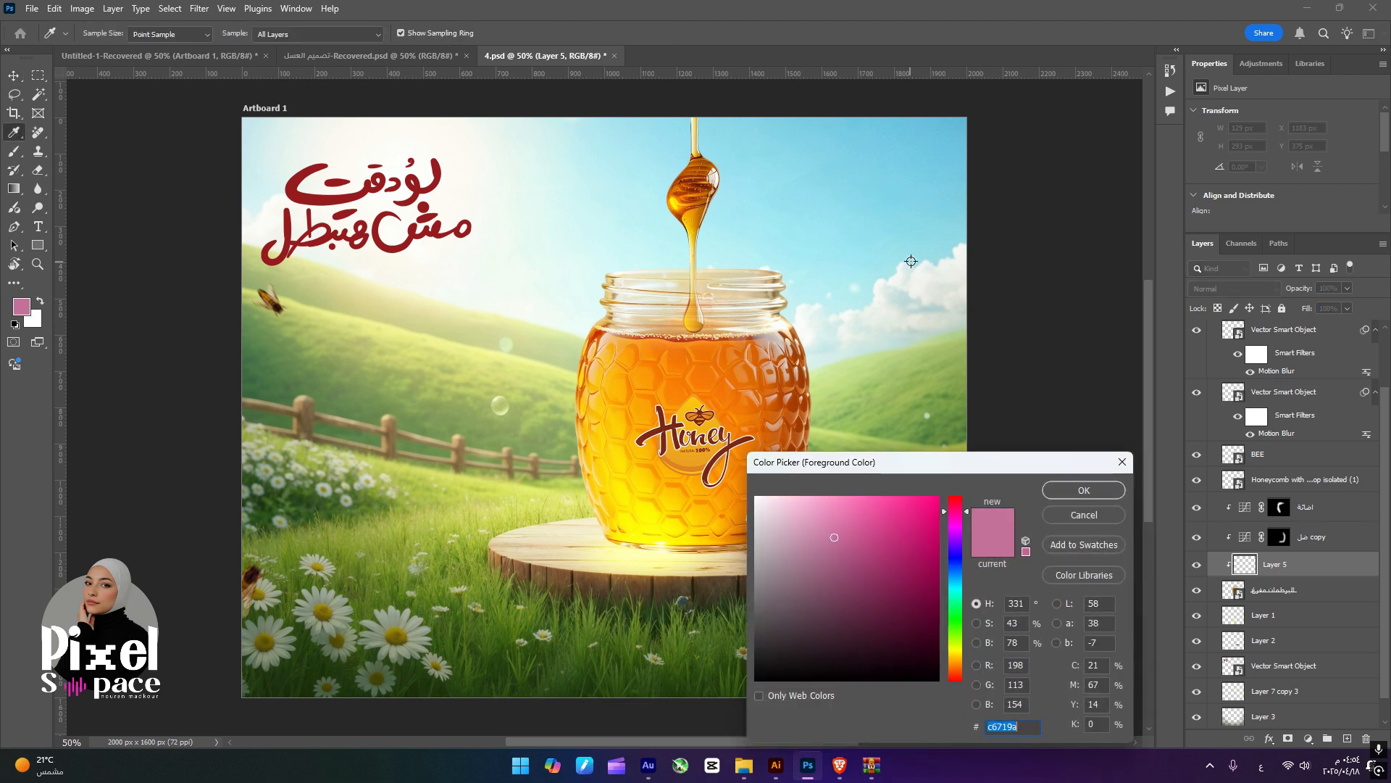
left_click(819, 227)
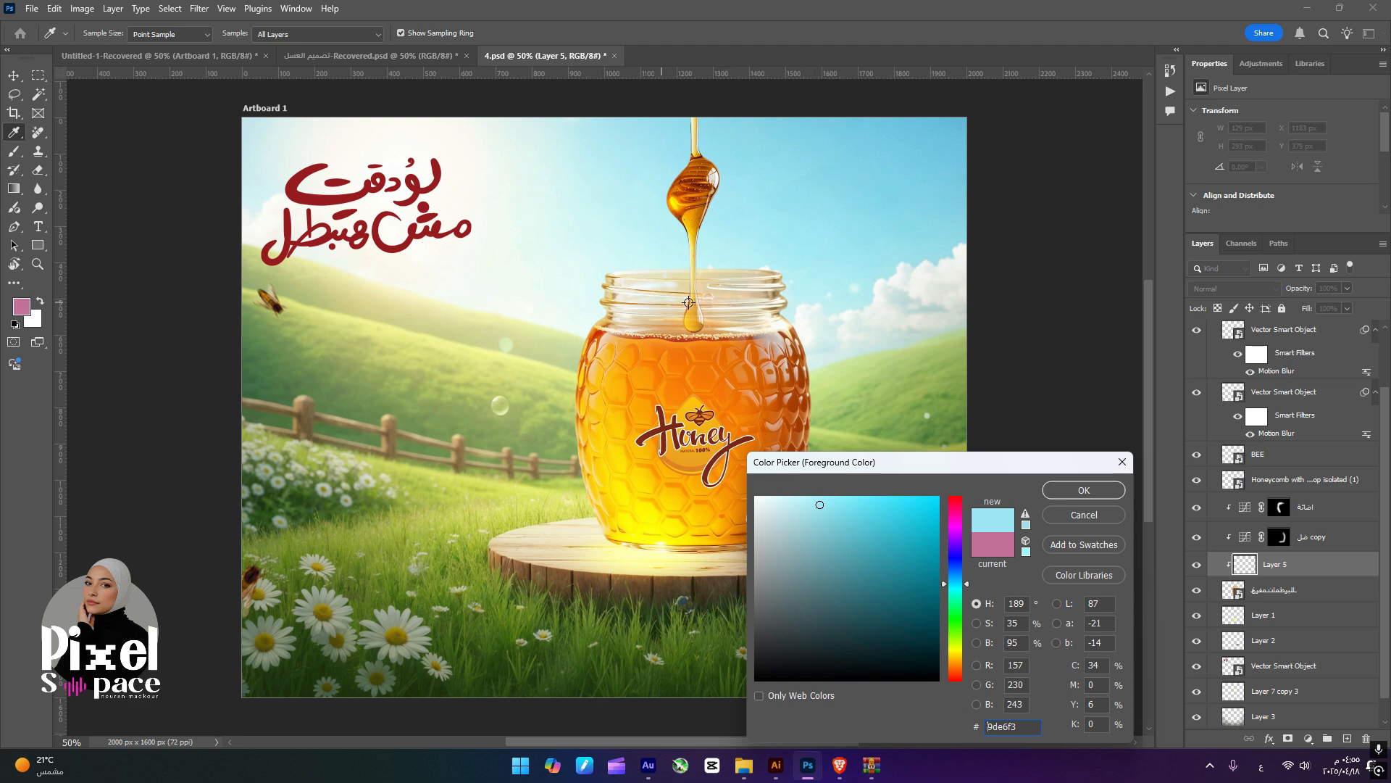
left_click(831, 273)
key("Return")
- Paint light blue over the jar's glass neck on Layer 5 with a 158 px soft brush
key("b")
left_click_drag(788, 278, 779, 330)
mouse_move(611, 307)
left_mouse_down()
mouse_move(611, 279)
mouse_move(757, 290)
mouse_move(595, 319)
left_mouse_up()
- Reduce the fill of Layer 5 to 35% and change its blend mode to Color
left_click(1347, 308)
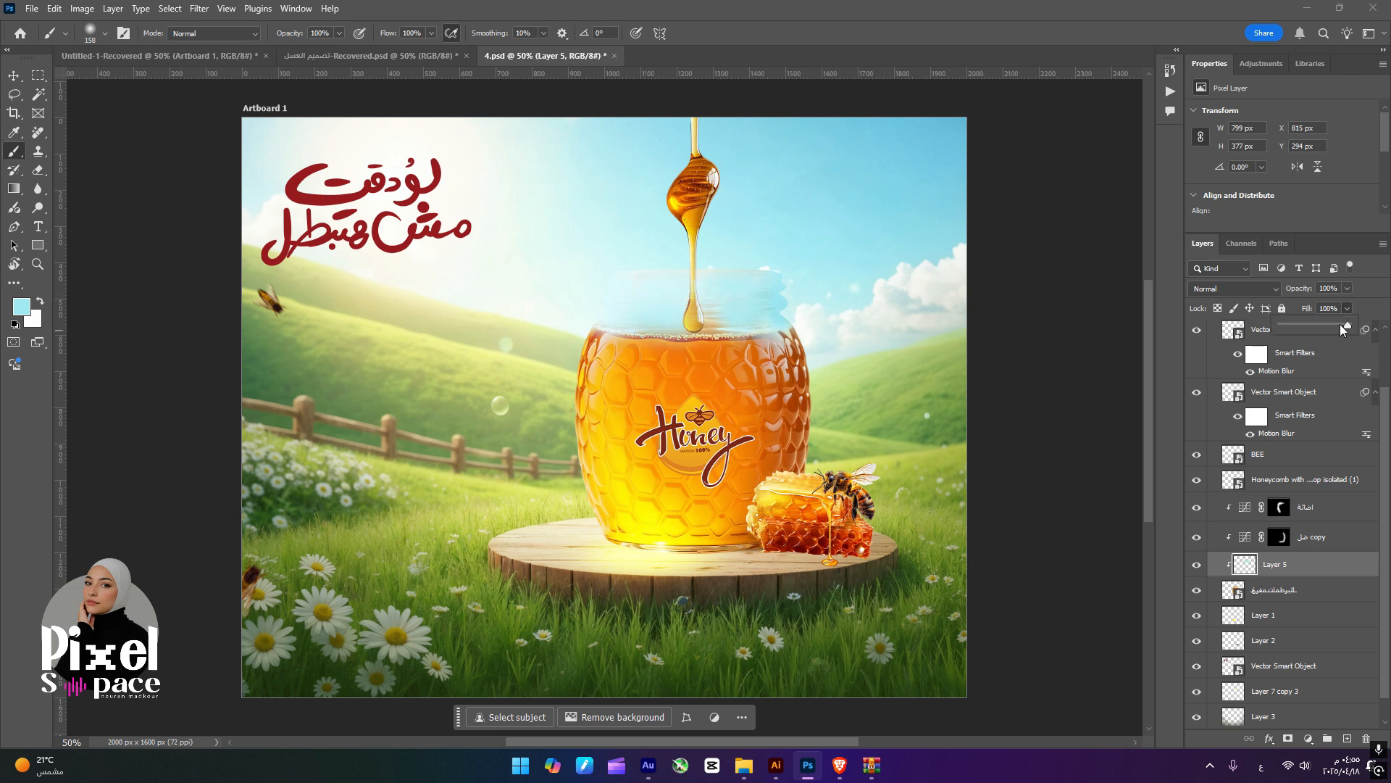
left_click_drag(1305, 325, 1309, 325)
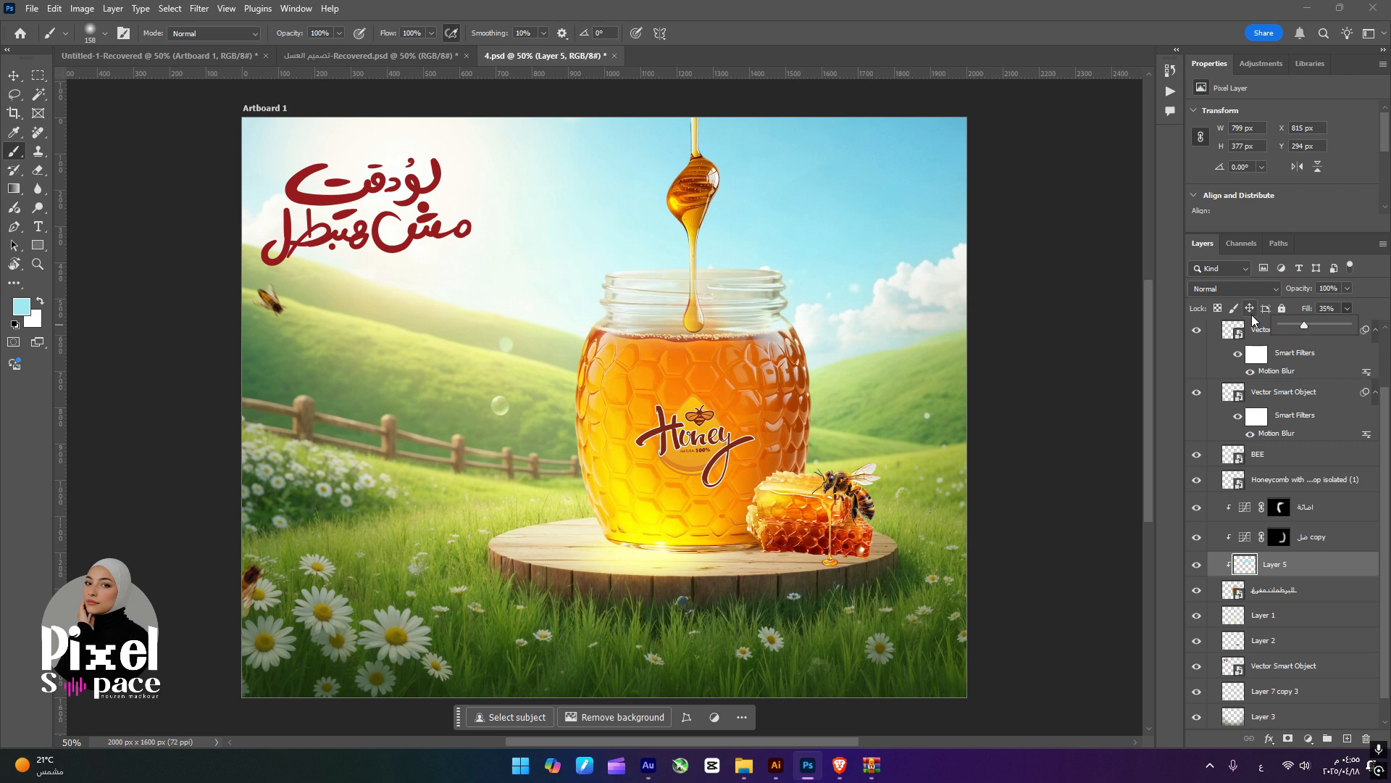
left_click(1232, 288)
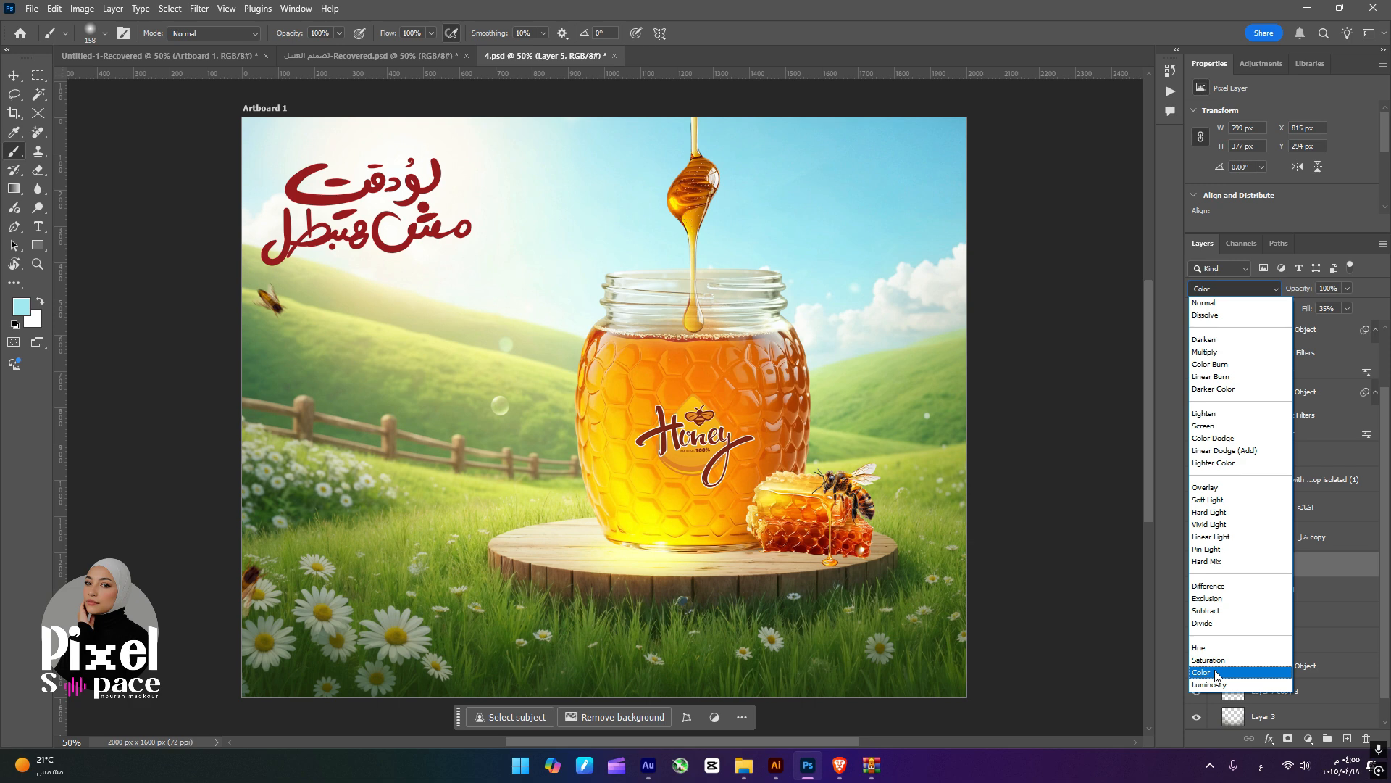
left_click(1216, 673)
- Toggle the visibility of Layer 5 repeatedly to compare the jar's glass neck with and without the blue tint
left_click(1199, 568)
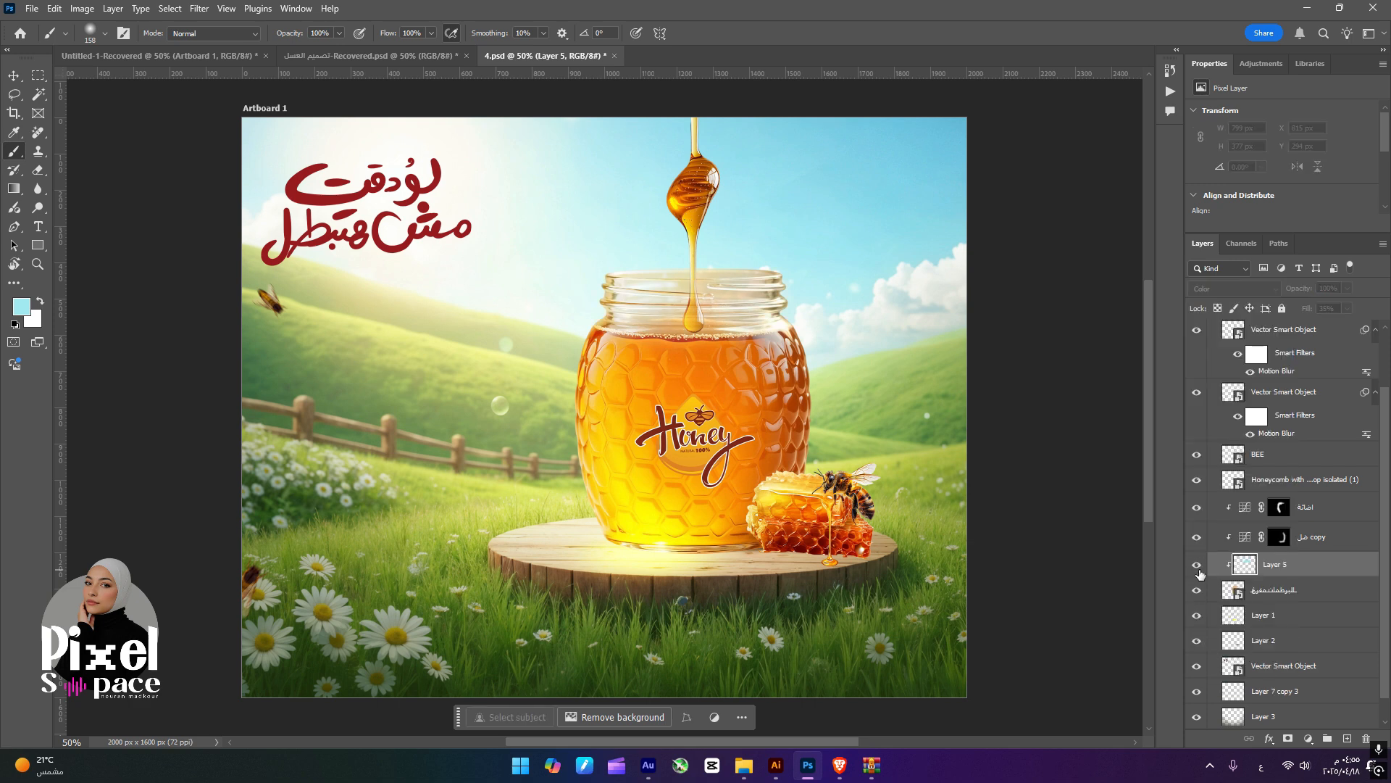
left_click(1197, 569)
left_click(1198, 569)
left_click(1198, 569)
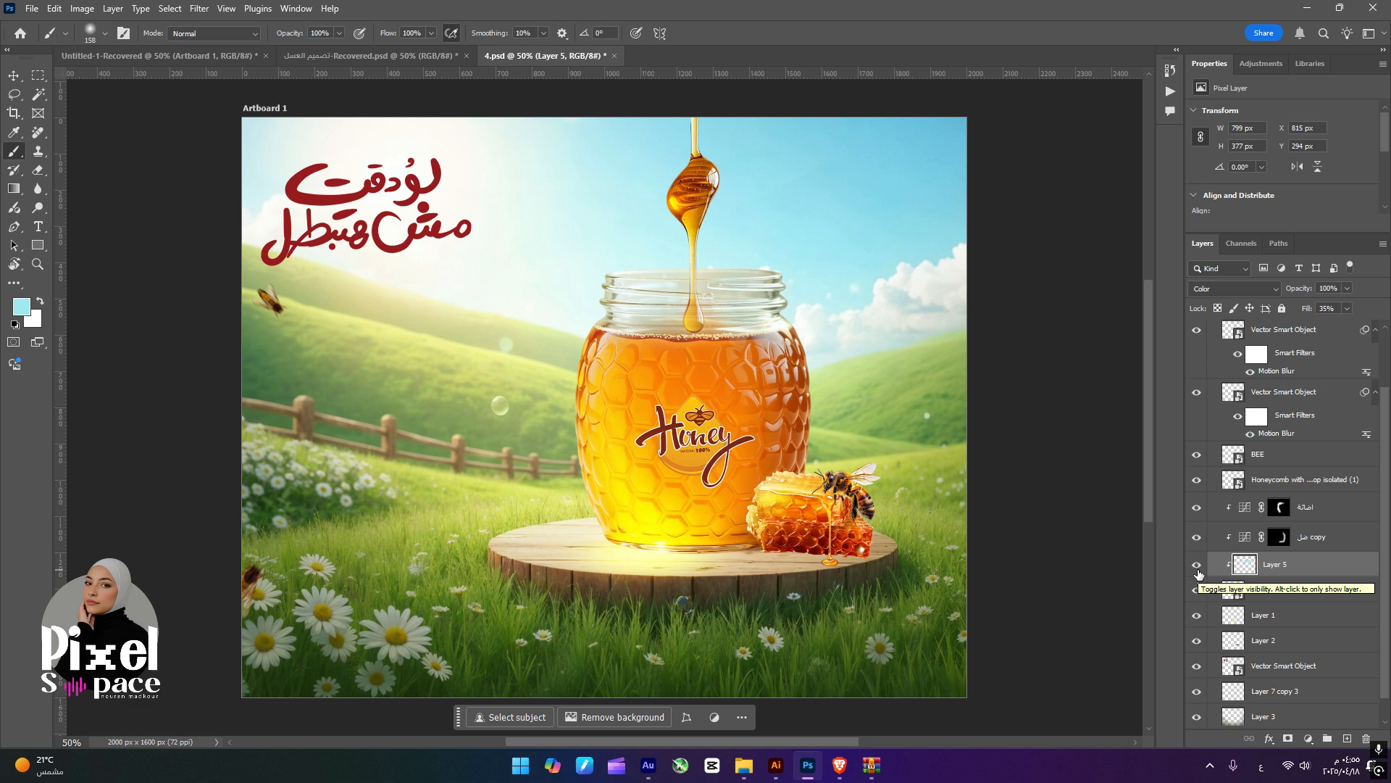
left_click(1198, 569)
left_click(1198, 569)
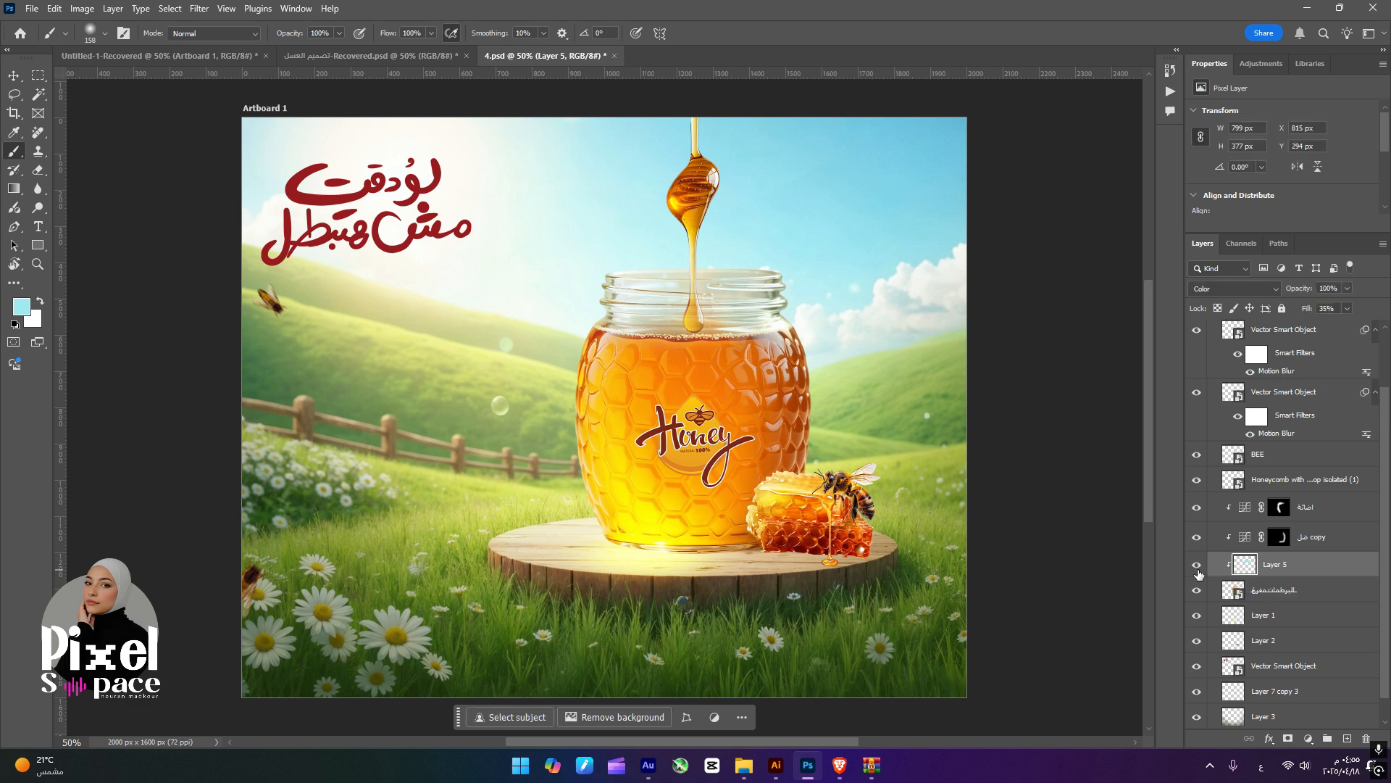
left_click(1198, 569)
left_click(1198, 569)
left_click(1197, 570)
- Move Layer 4, the honey drip inside the jar's neck, behind the jar and directly beneath Layer 1
left_click(10, 77)
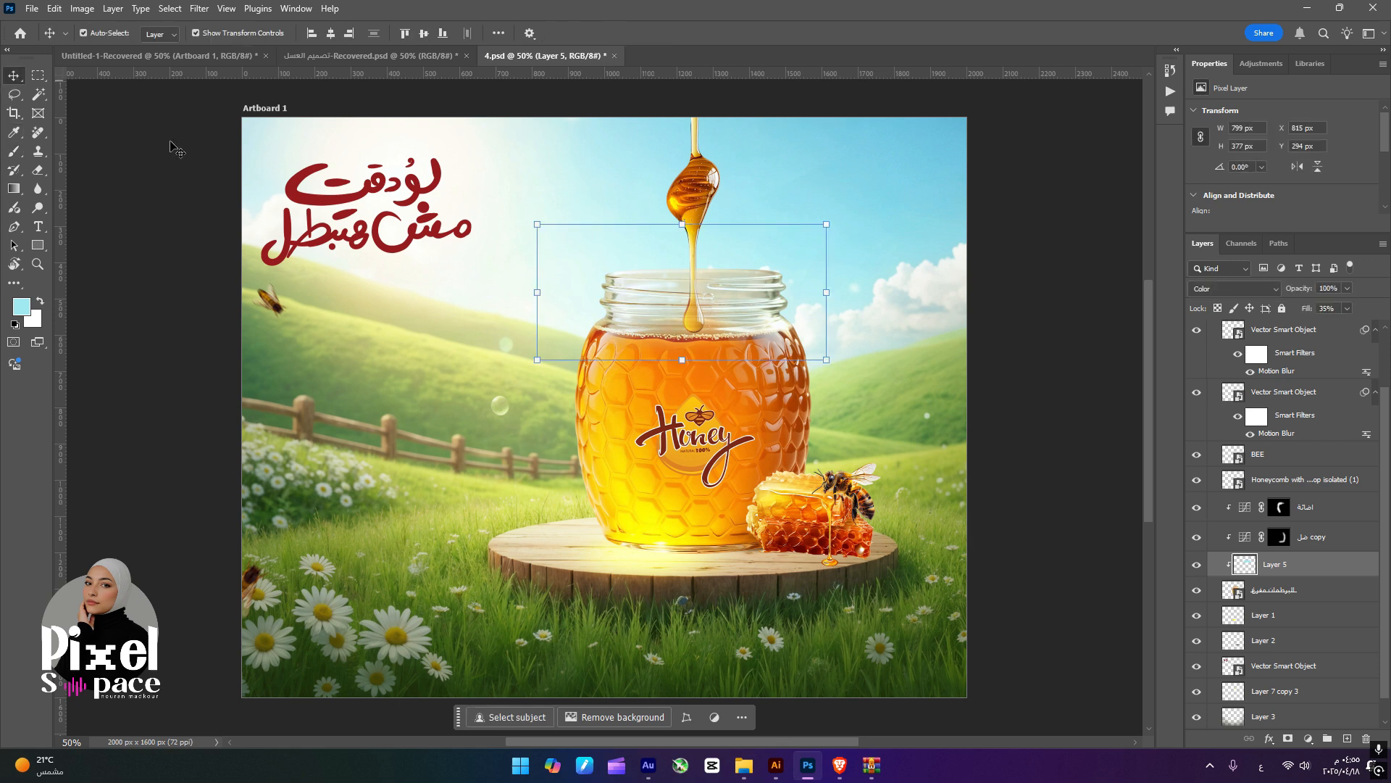
left_click(698, 324)
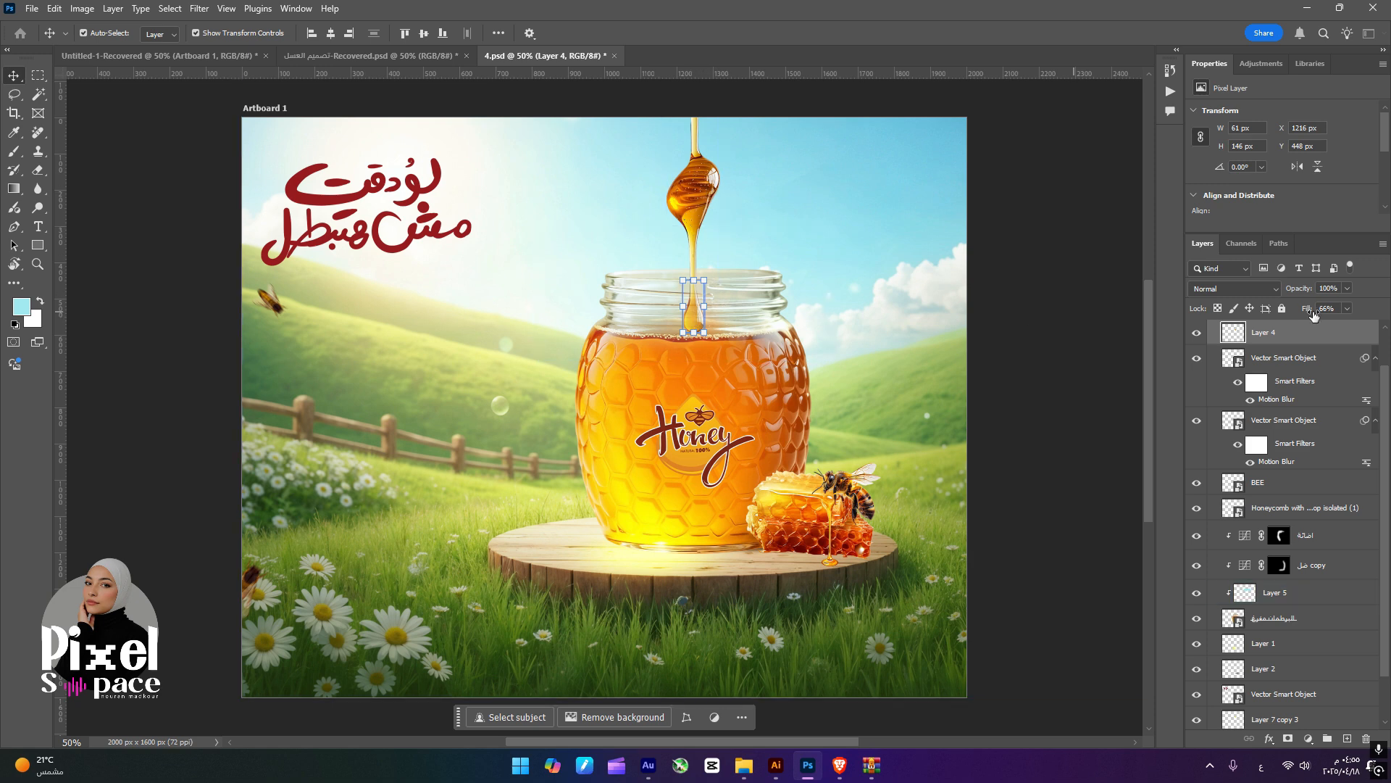
left_click_drag(1297, 334, 1297, 656)
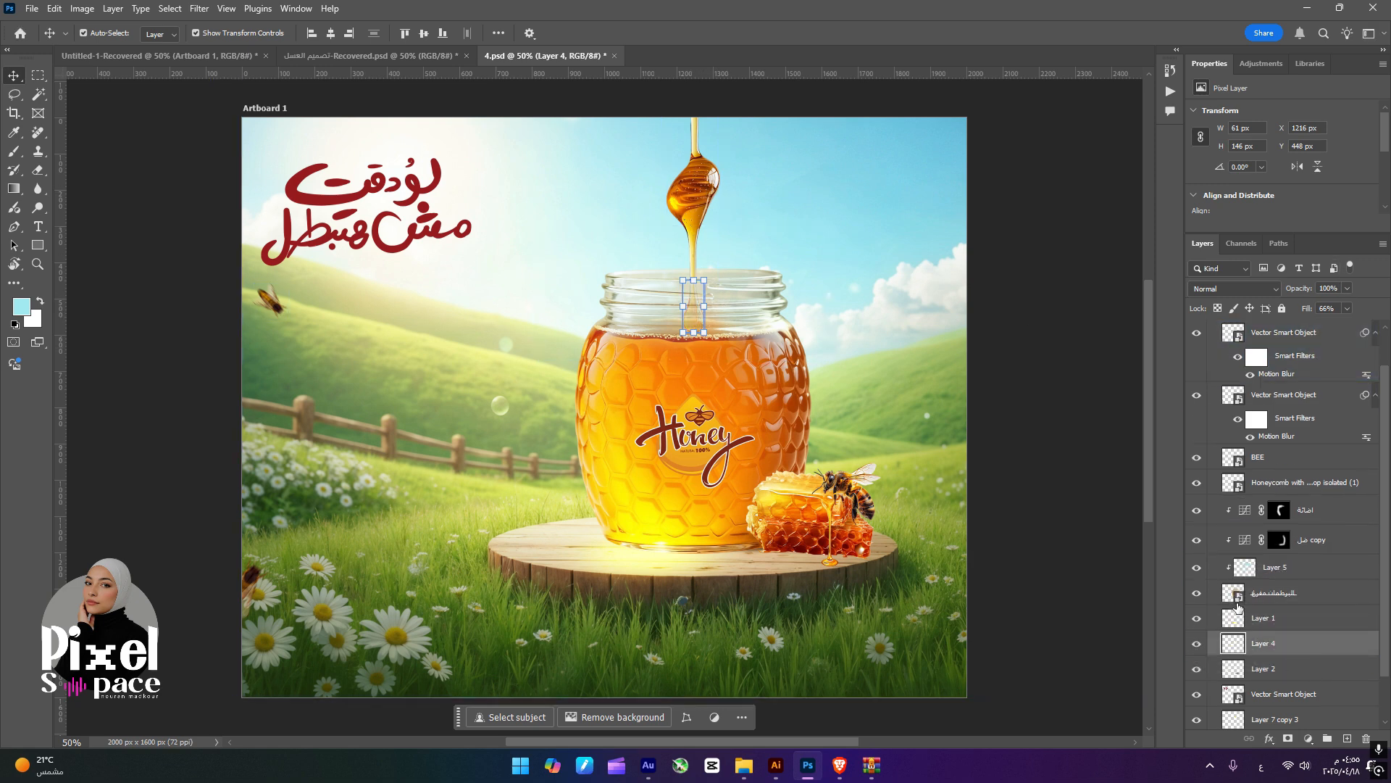
left_click(1096, 431)
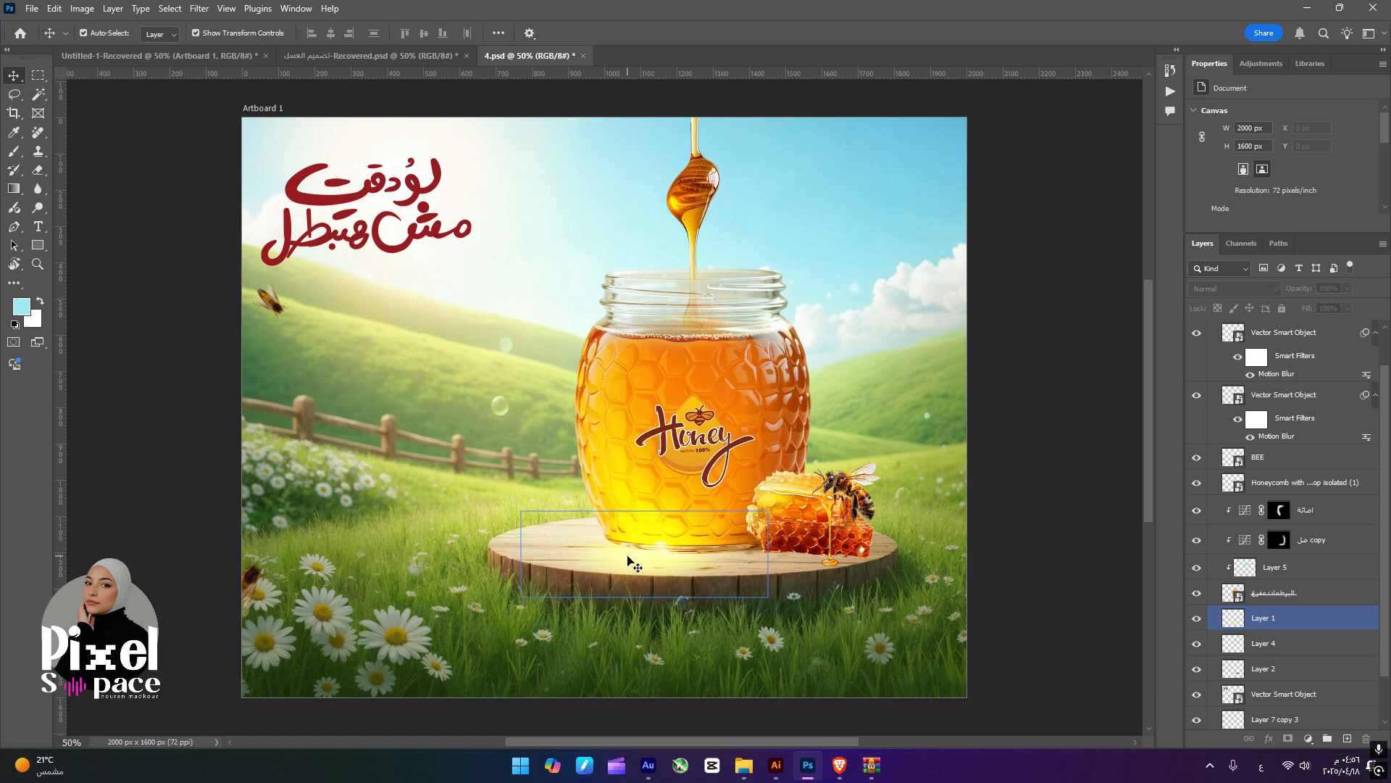
- Duplicate the Layer 1 glow, place the copy over the jar's neck and stack it directly below the Object layer
left_click_drag(629, 564, 713, 214)
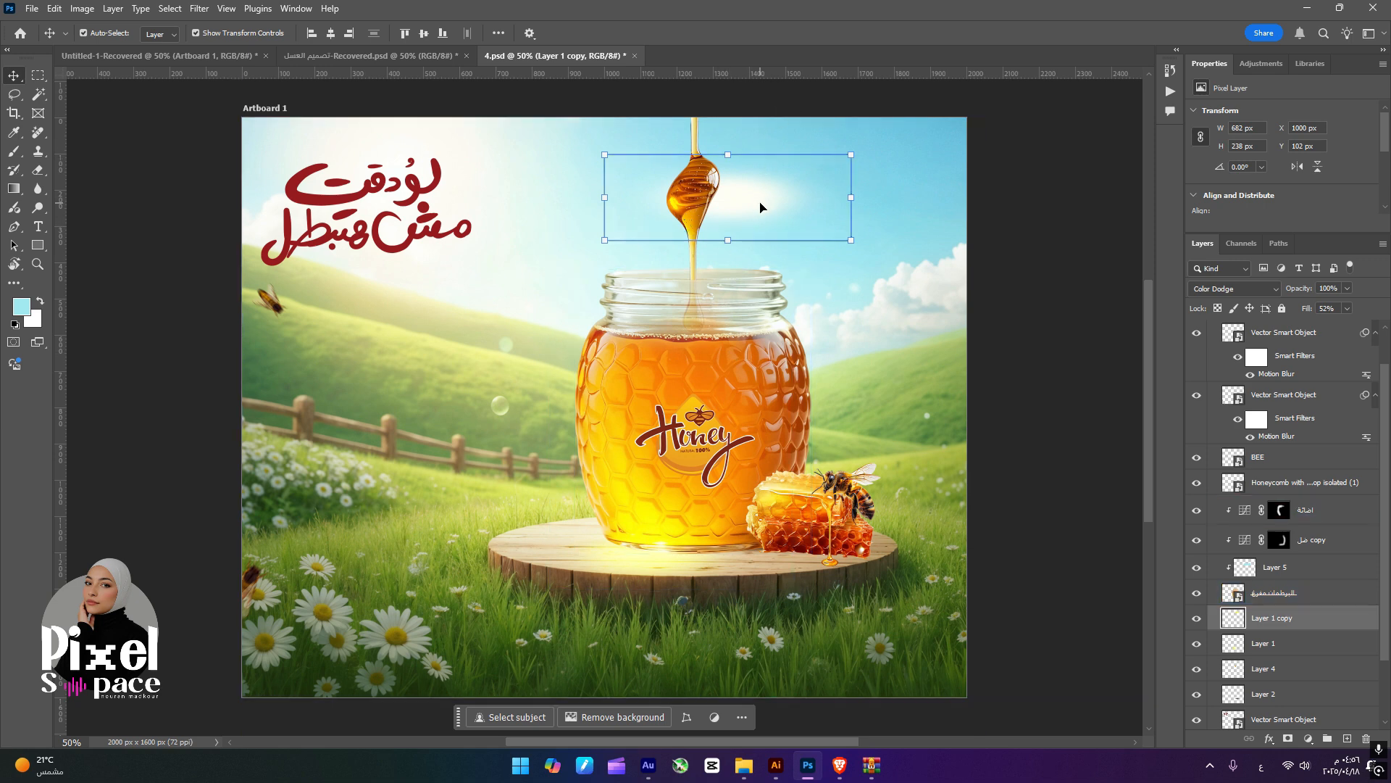
left_click_drag(749, 197, 744, 242)
left_click_drag(1302, 543, 1317, 329)
left_click_drag(723, 316, 724, 308)
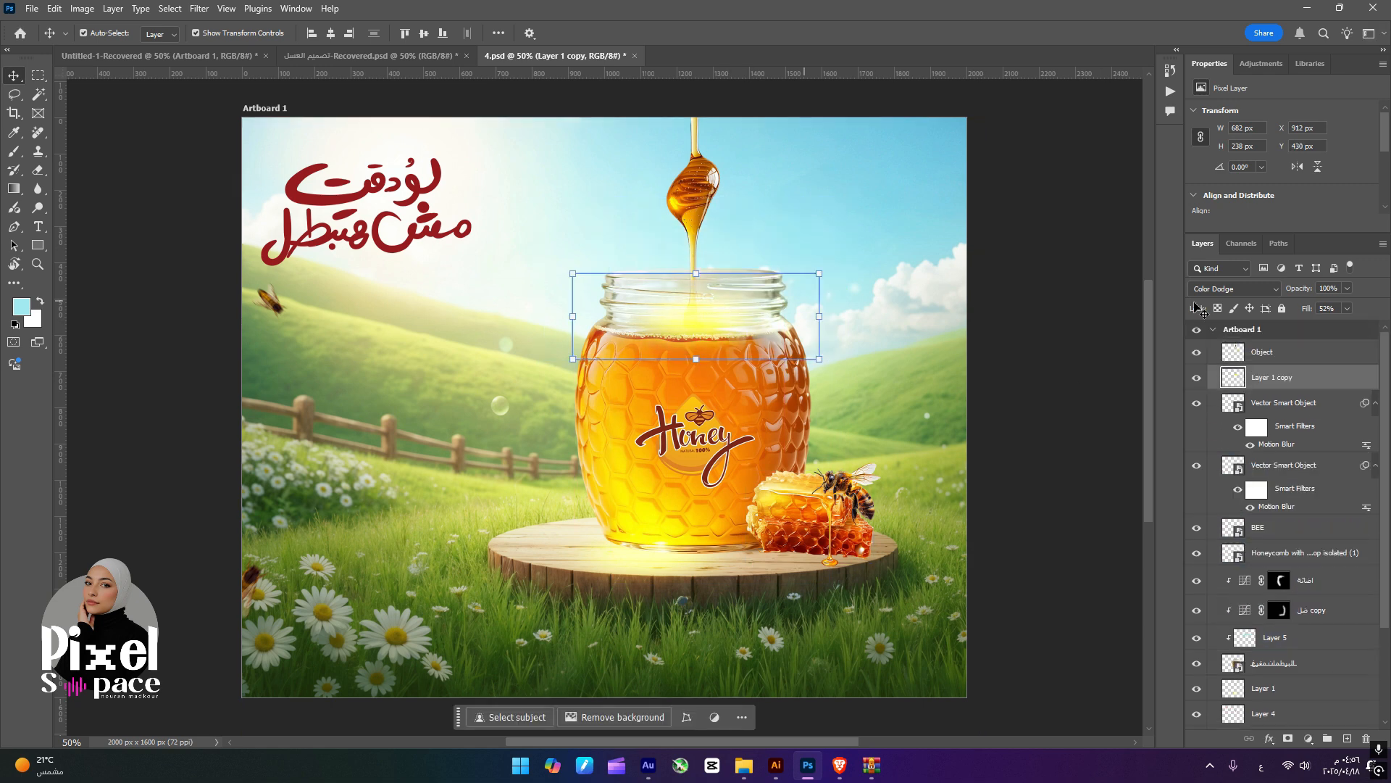
- Lower the fill of the glow copy at the jar's neck to 15% and save the document
left_click(1348, 309)
left_click_drag(1319, 324, 1324, 324)
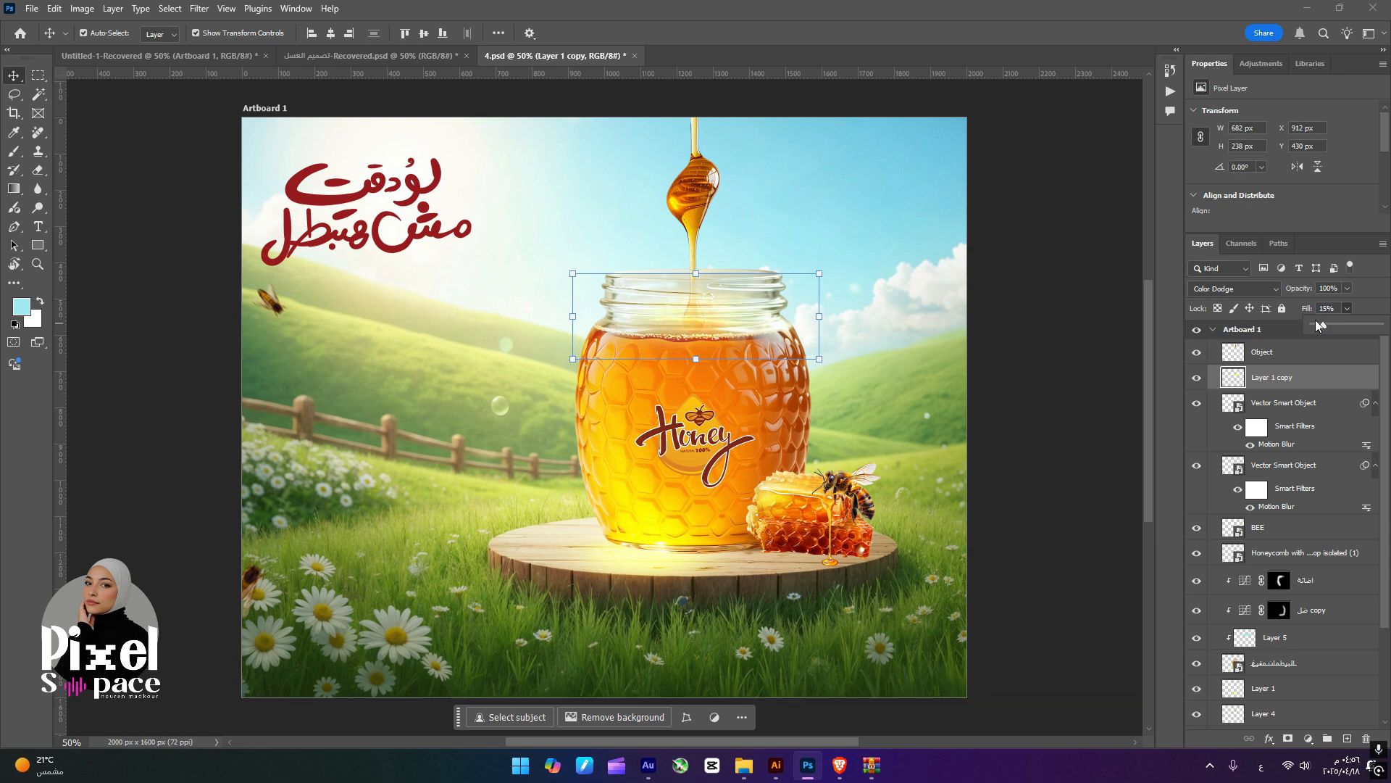
left_click(1106, 401)
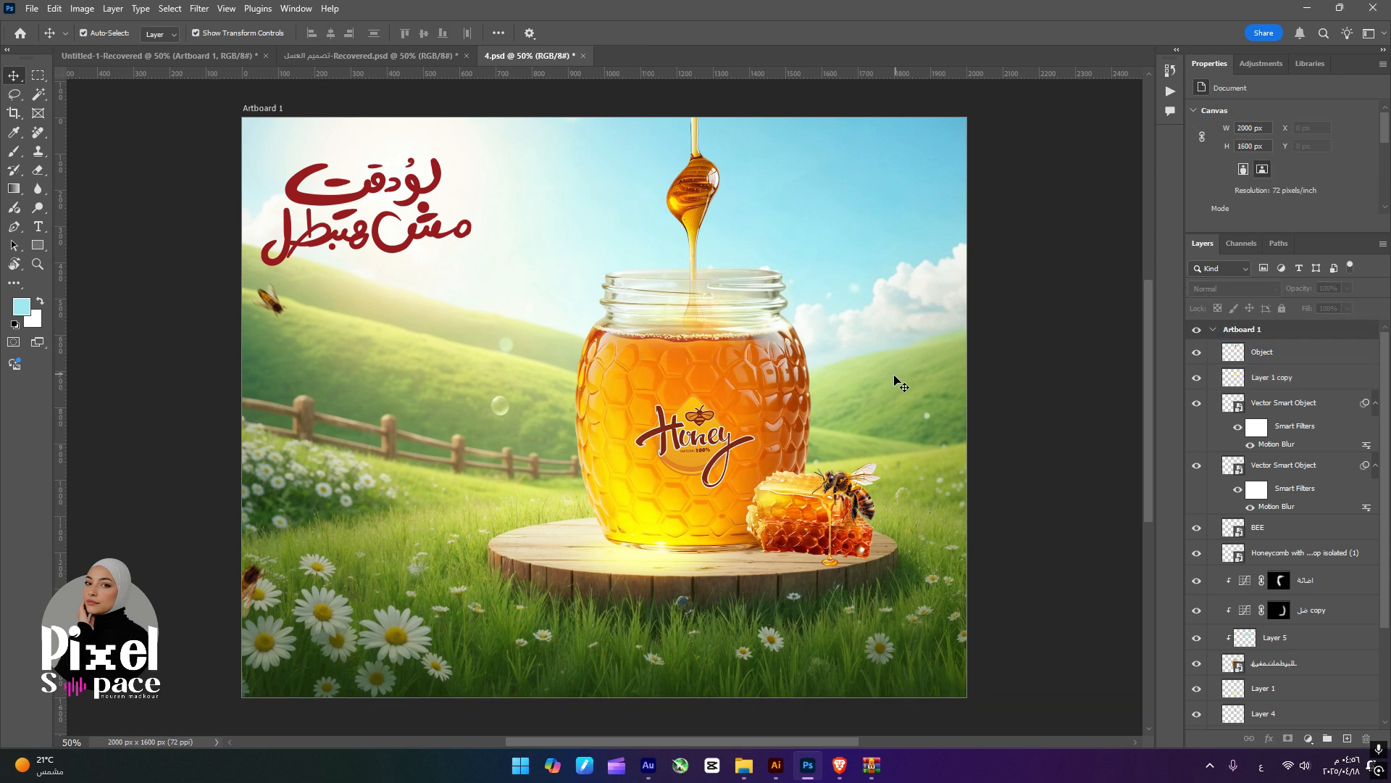
key("ctrl+s")
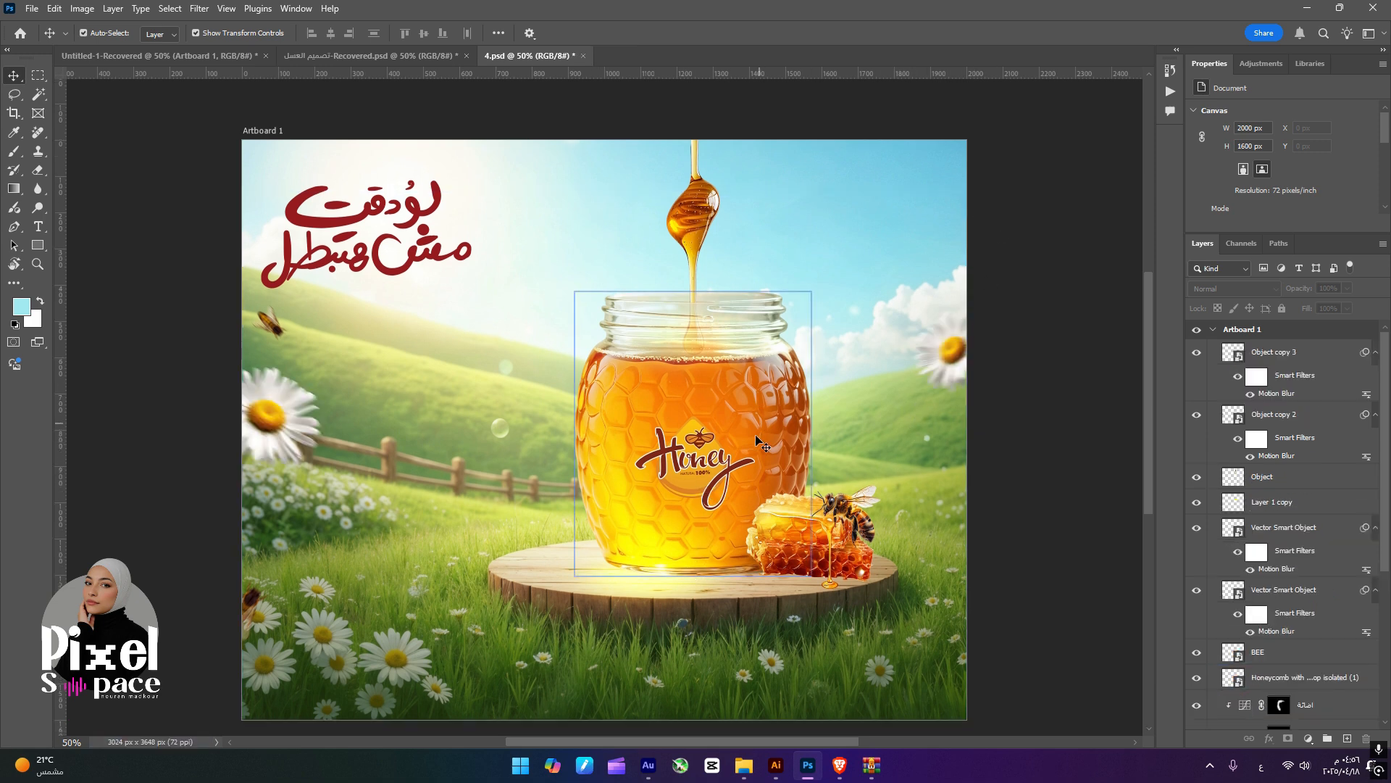
- Duplicate the large daisy at the meadow's left edge onto the hillside and hide the copy's Motion Blur filter
left_click(801, 469)
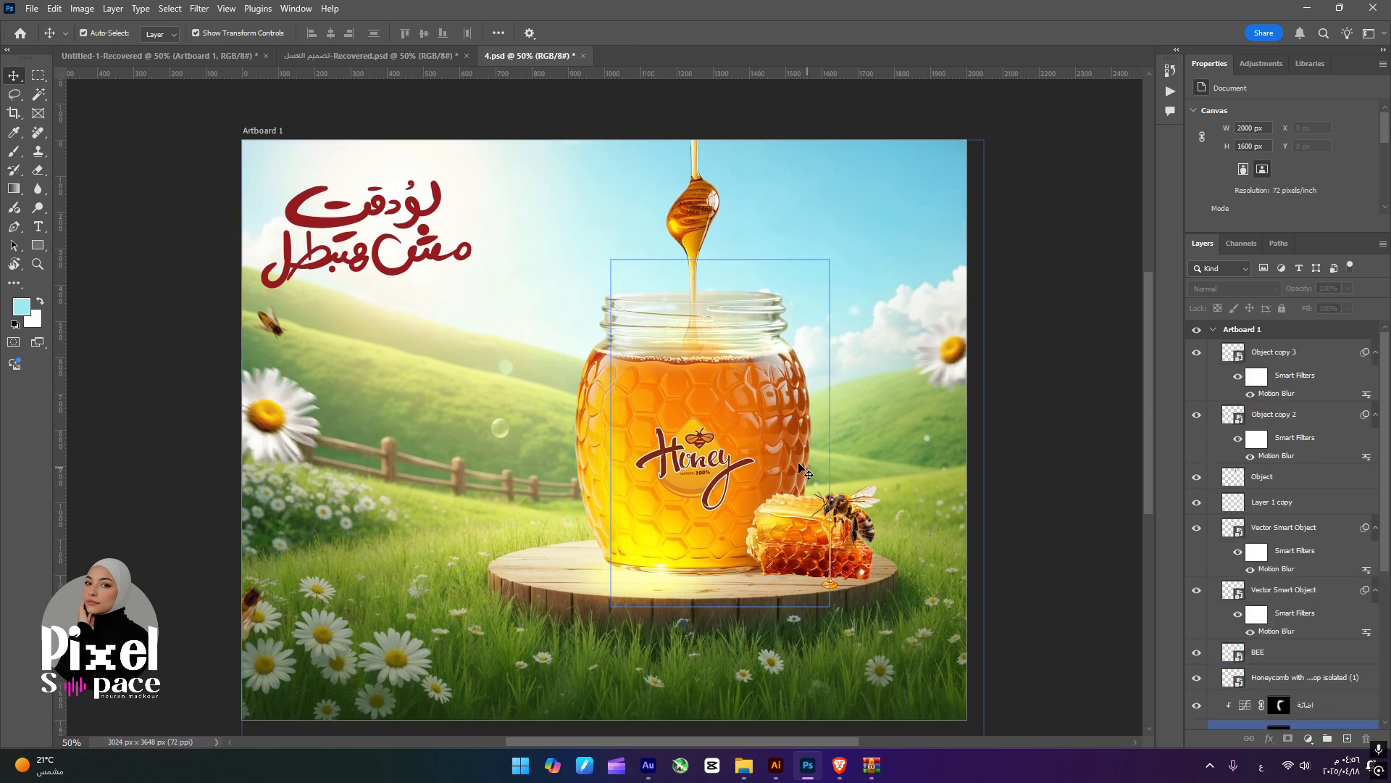
left_click(836, 486)
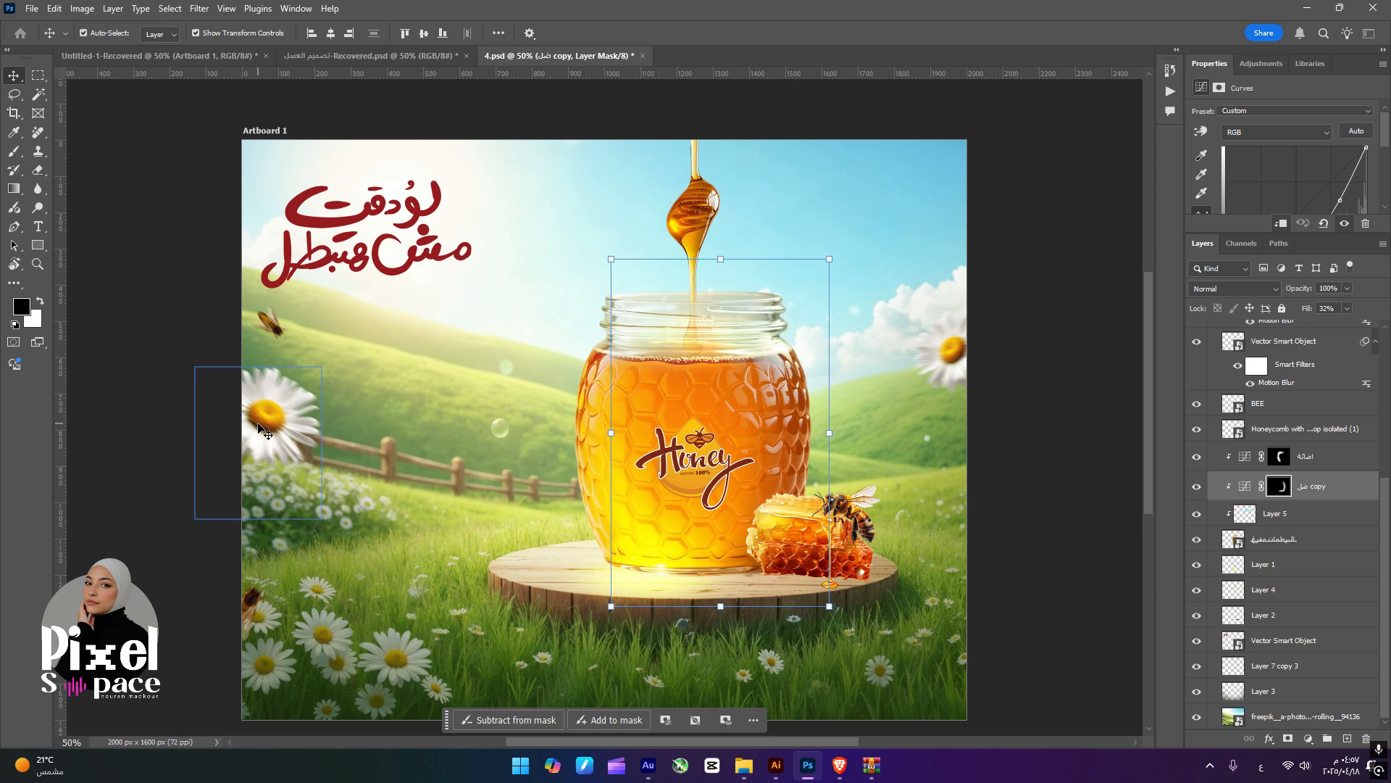
left_click_drag(263, 429, 489, 376)
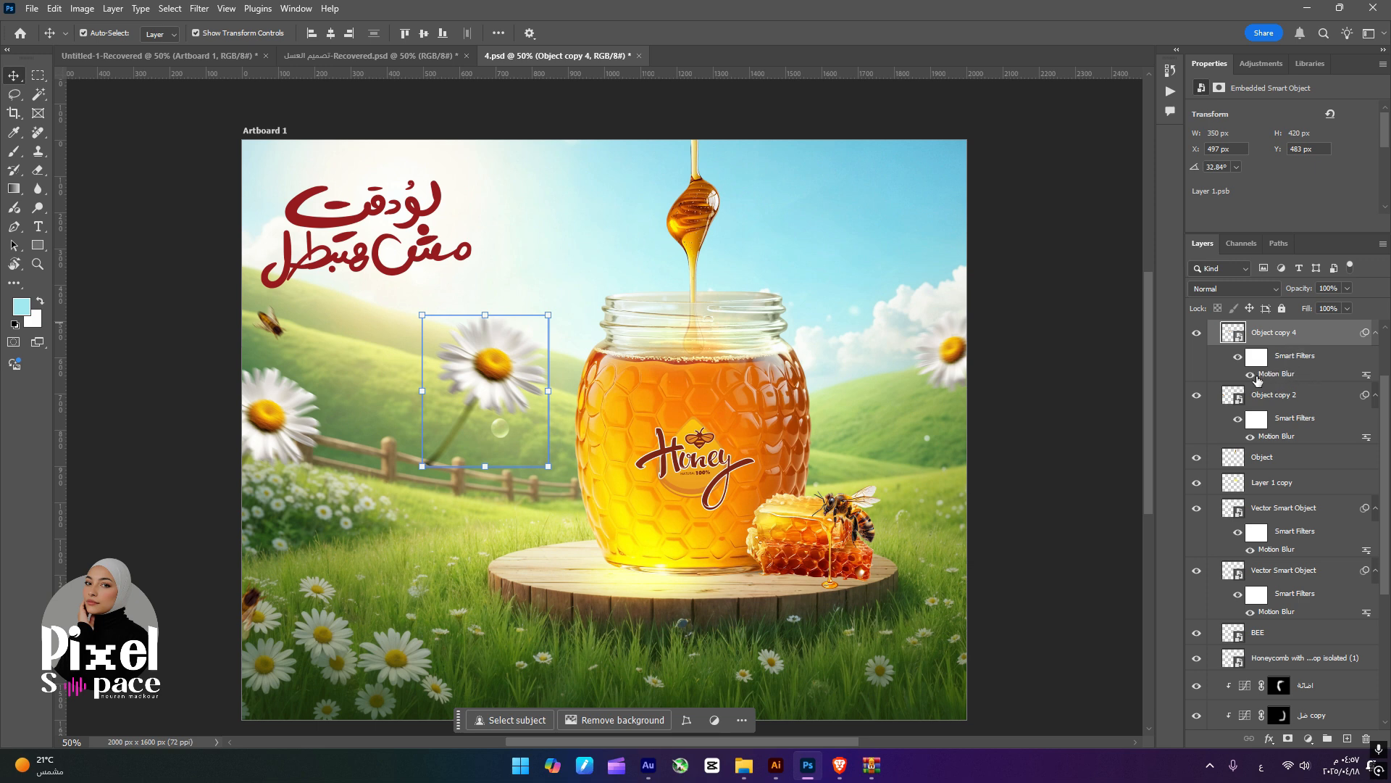
left_click(1250, 374)
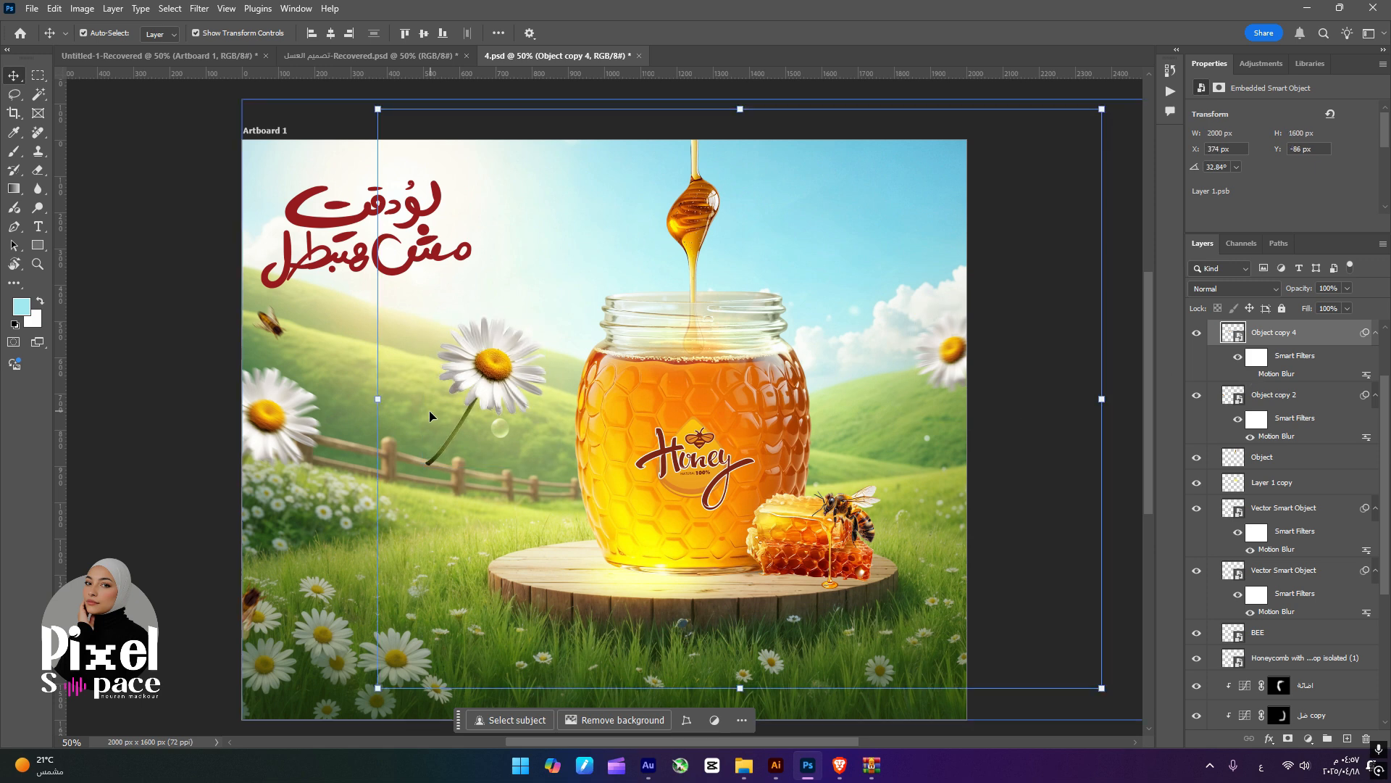
- Place the sharp daisy copy behind the jar's right side and stack its layer between Layer 1 and Layer 4
left_click_drag(535, 377, 891, 431)
left_click_drag(1325, 340, 1299, 657)
left_click_drag(863, 435, 850, 422)
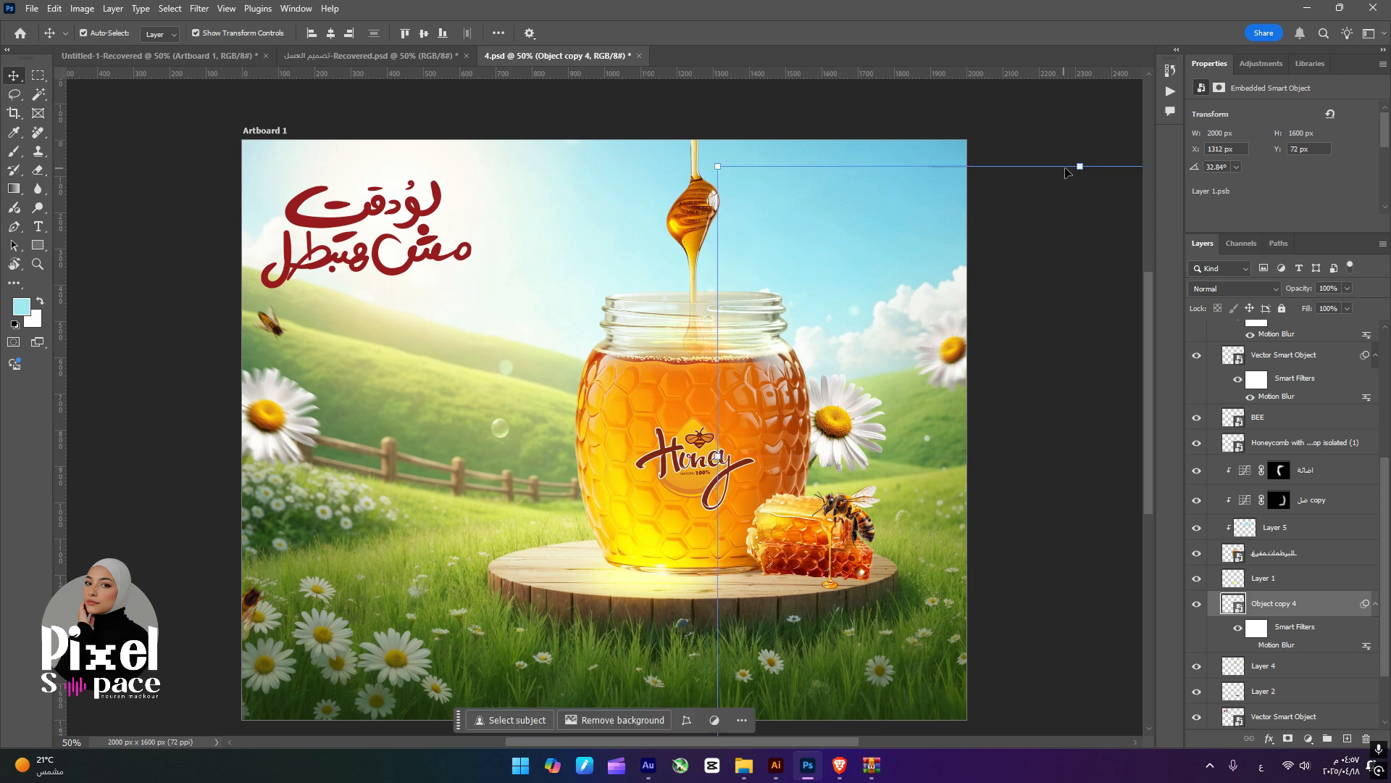
- Duplicate the daisy behind the jar, scale the copy down, and arrange both flowers between the jar and the honeycomb piece
key("ctrl+t")
left_click_drag(840, 389, 893, 471)
key("Return")
key("ctrl+t")
left_click_drag(878, 483, 841, 462)
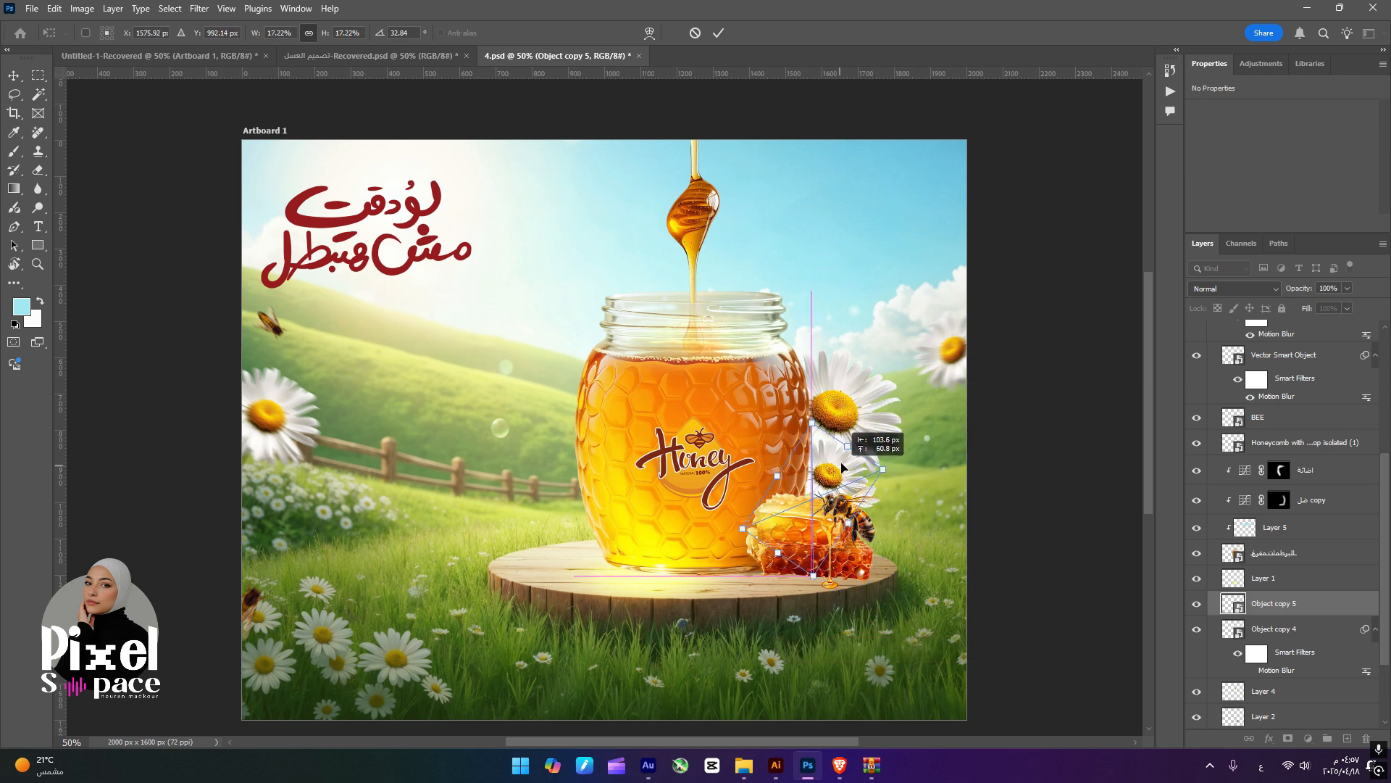
key("Return")
left_click_drag(833, 393, 875, 428)
left_click(1012, 475)
left_click(1005, 505)
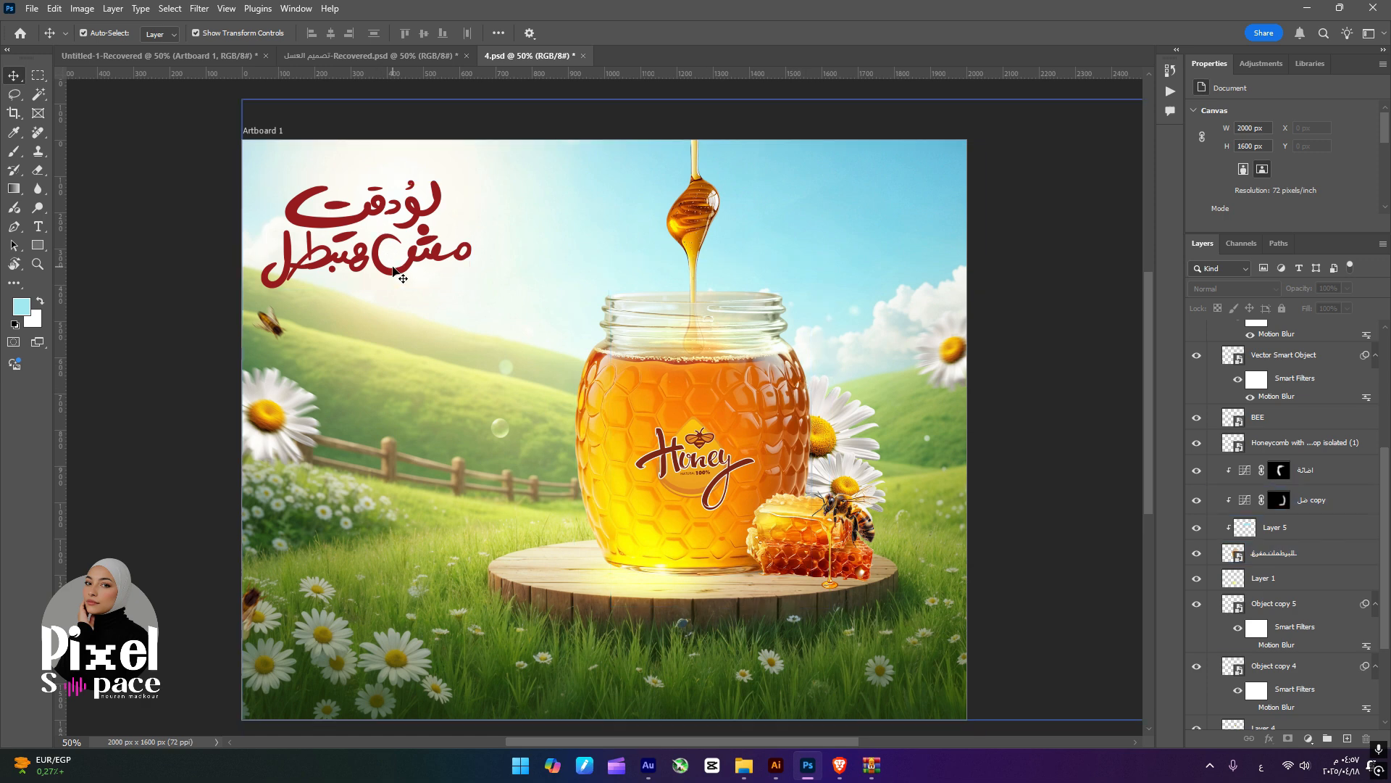
- Move the red Arabic lettering down over the hills and enlarge it to about 799 × 412 px
left_click_drag(392, 268, 450, 350)
key("ctrl+z")
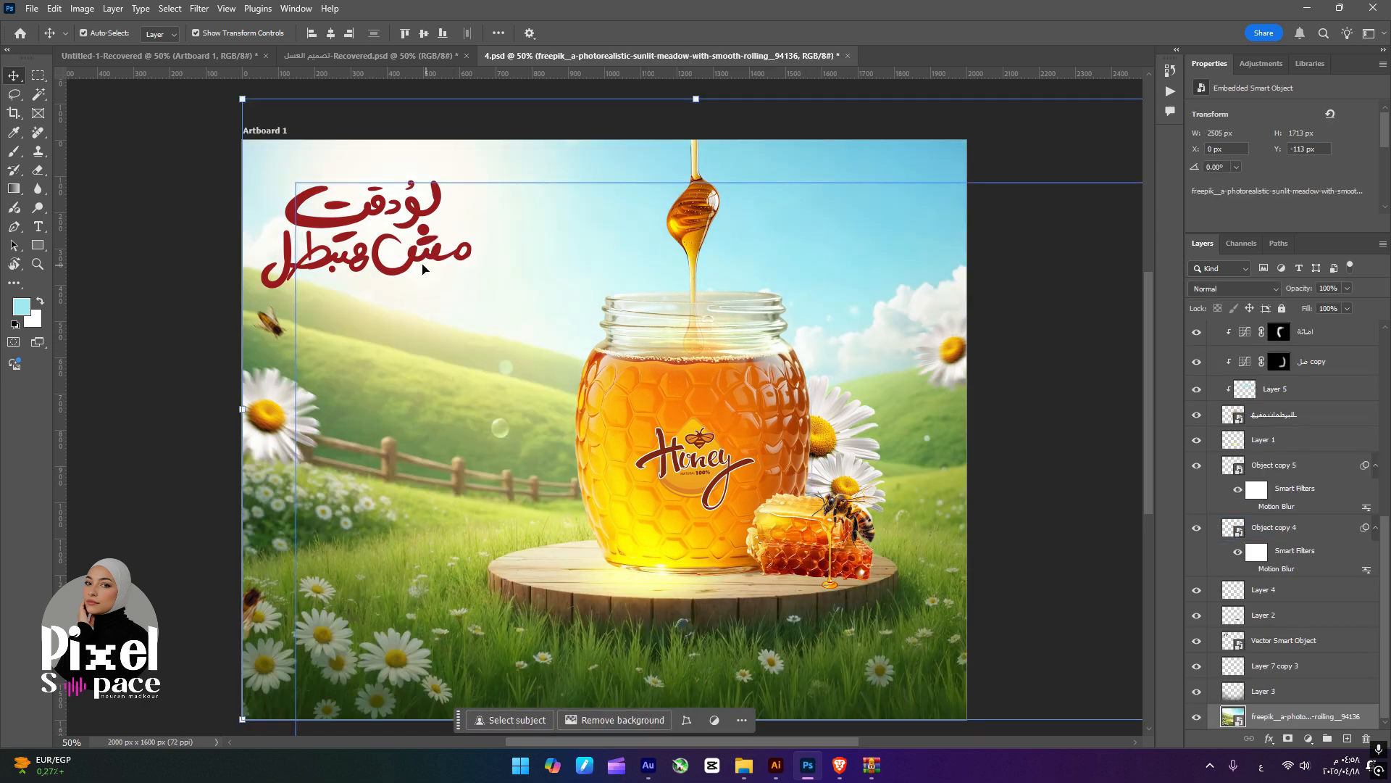
left_click_drag(423, 270, 494, 400)
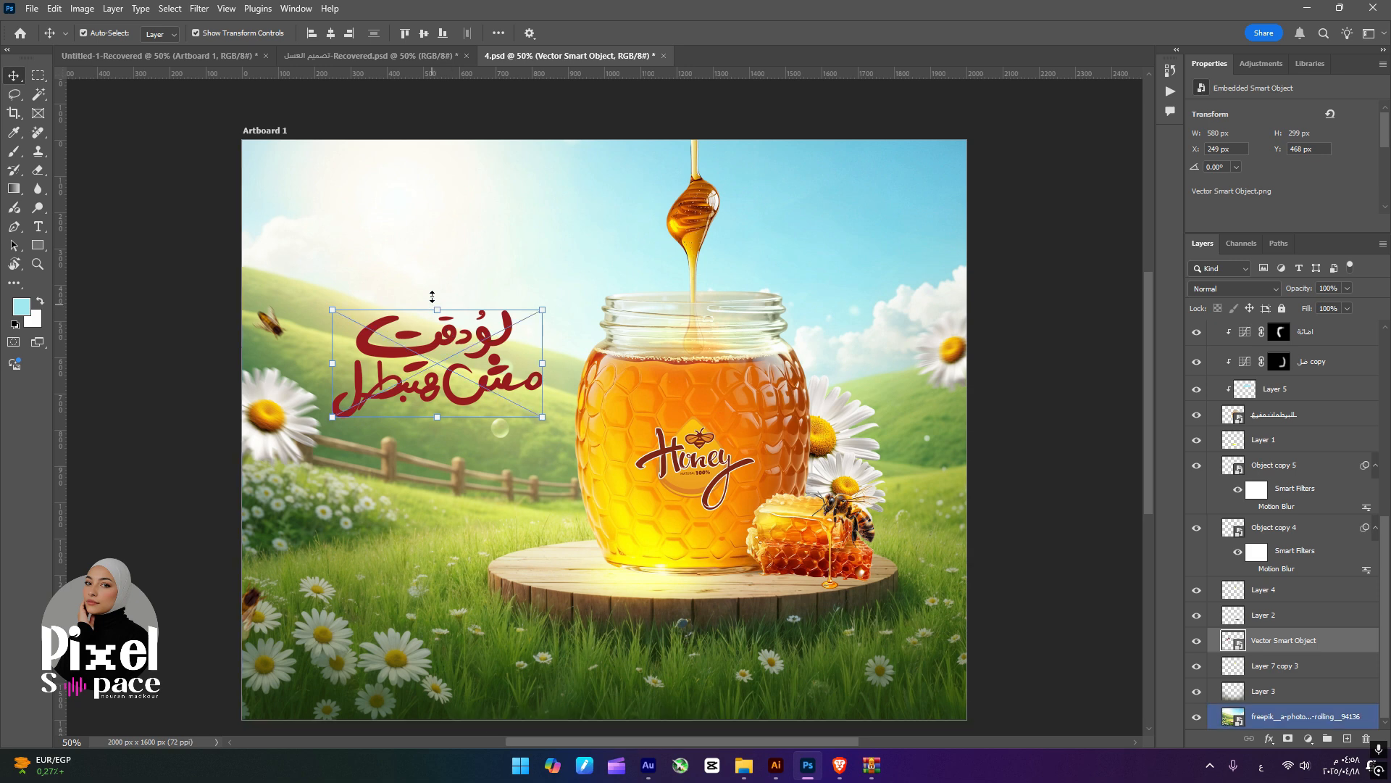
left_click_drag(435, 308, 432, 264)
left_click_drag(460, 340, 461, 296)
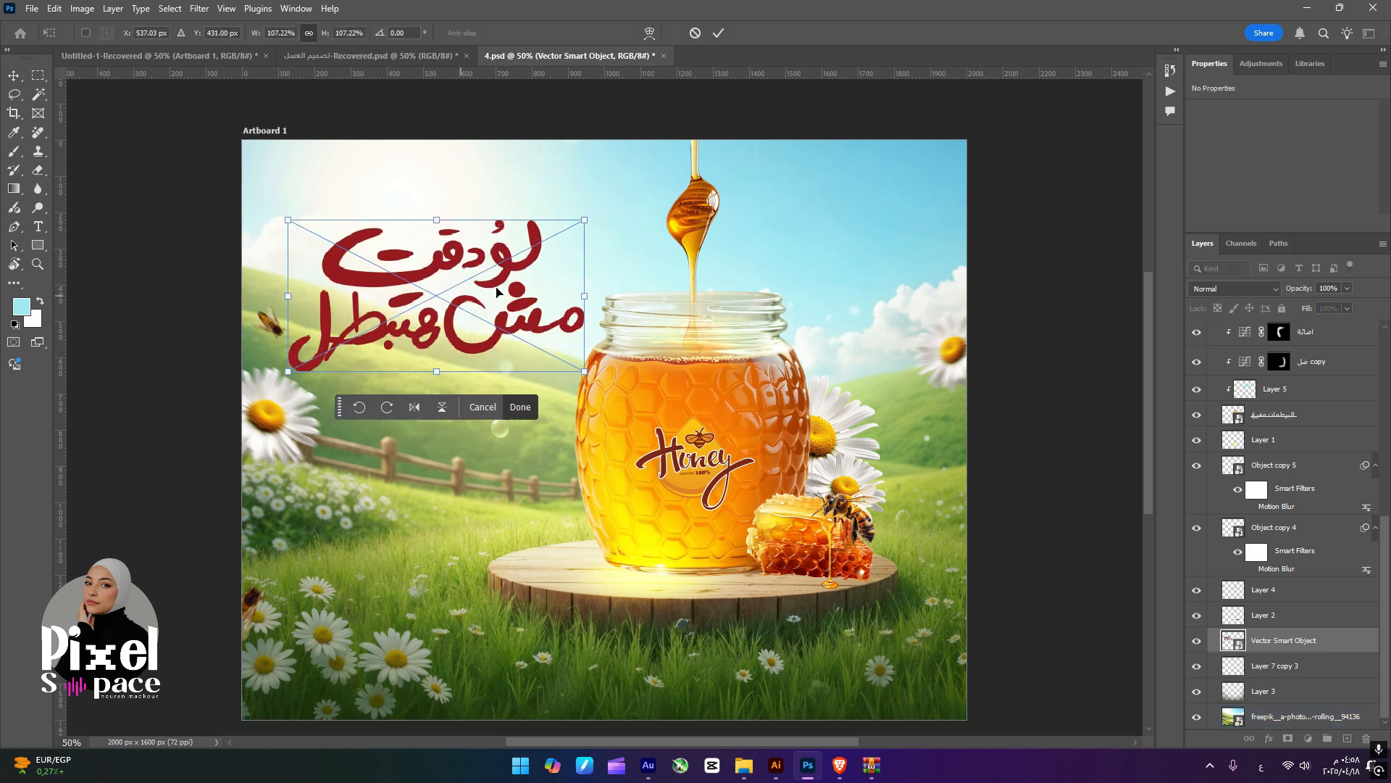
key("Return")
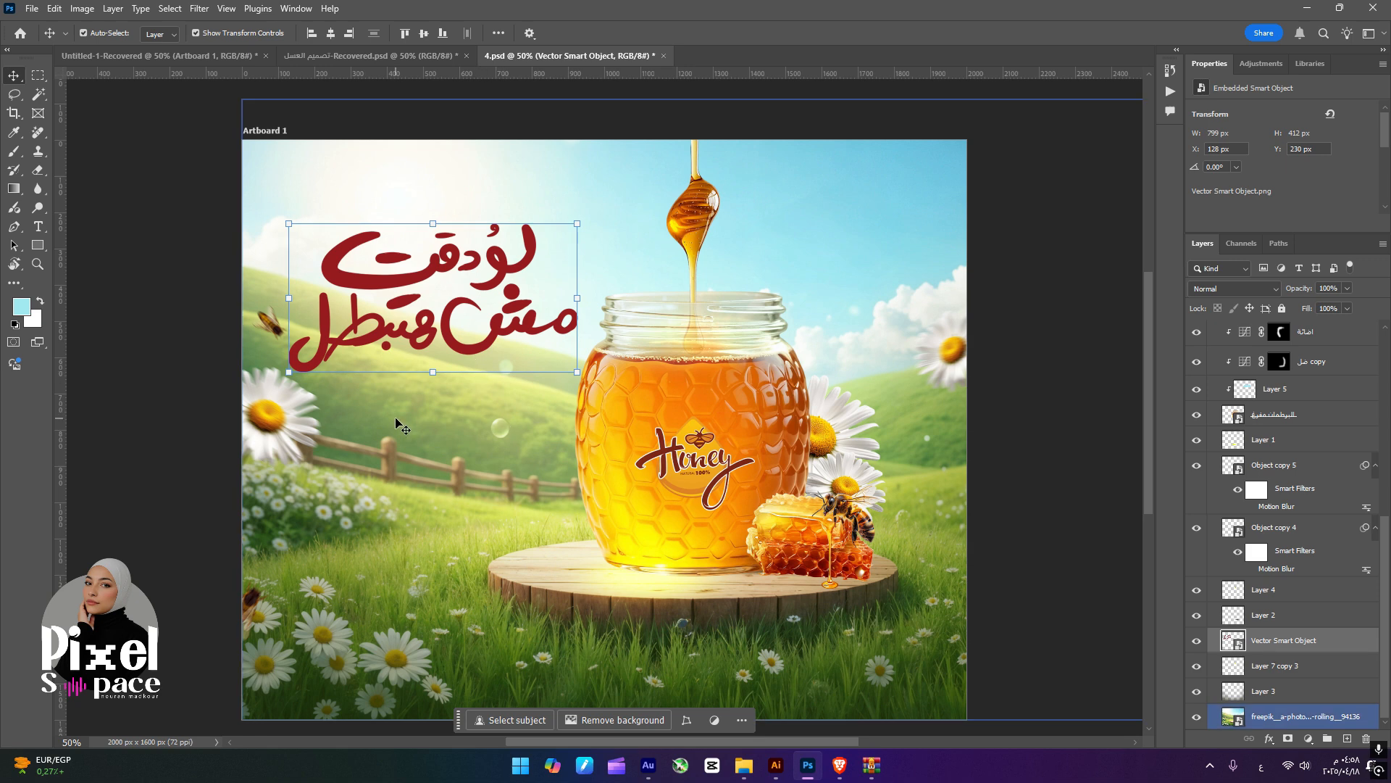
- Copy the text "عسل طبيعي 100%" from تصميم العسل-Recovered.psd into 4.psd and place it beneath the lettering
left_click(341, 59)
left_click_drag(564, 299, 451, 400)
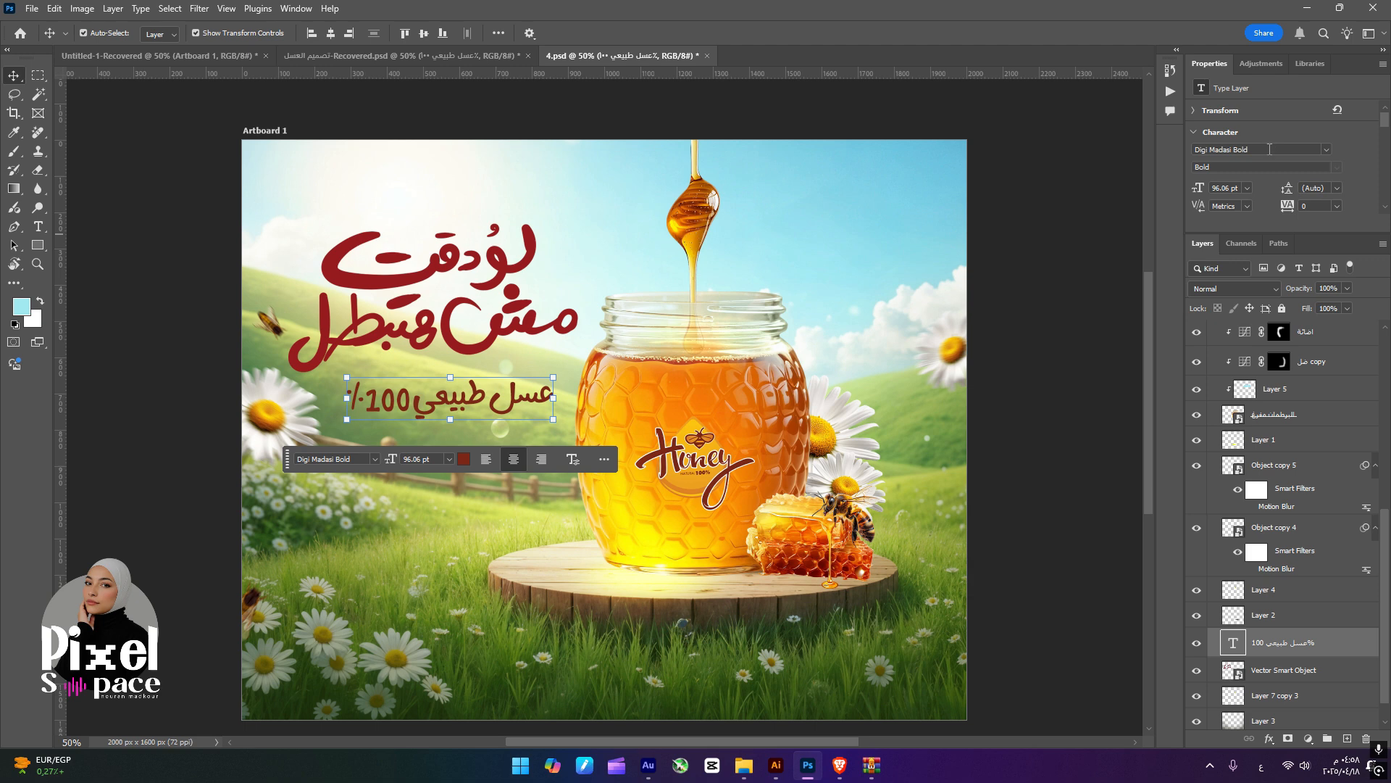
left_click(1298, 149)
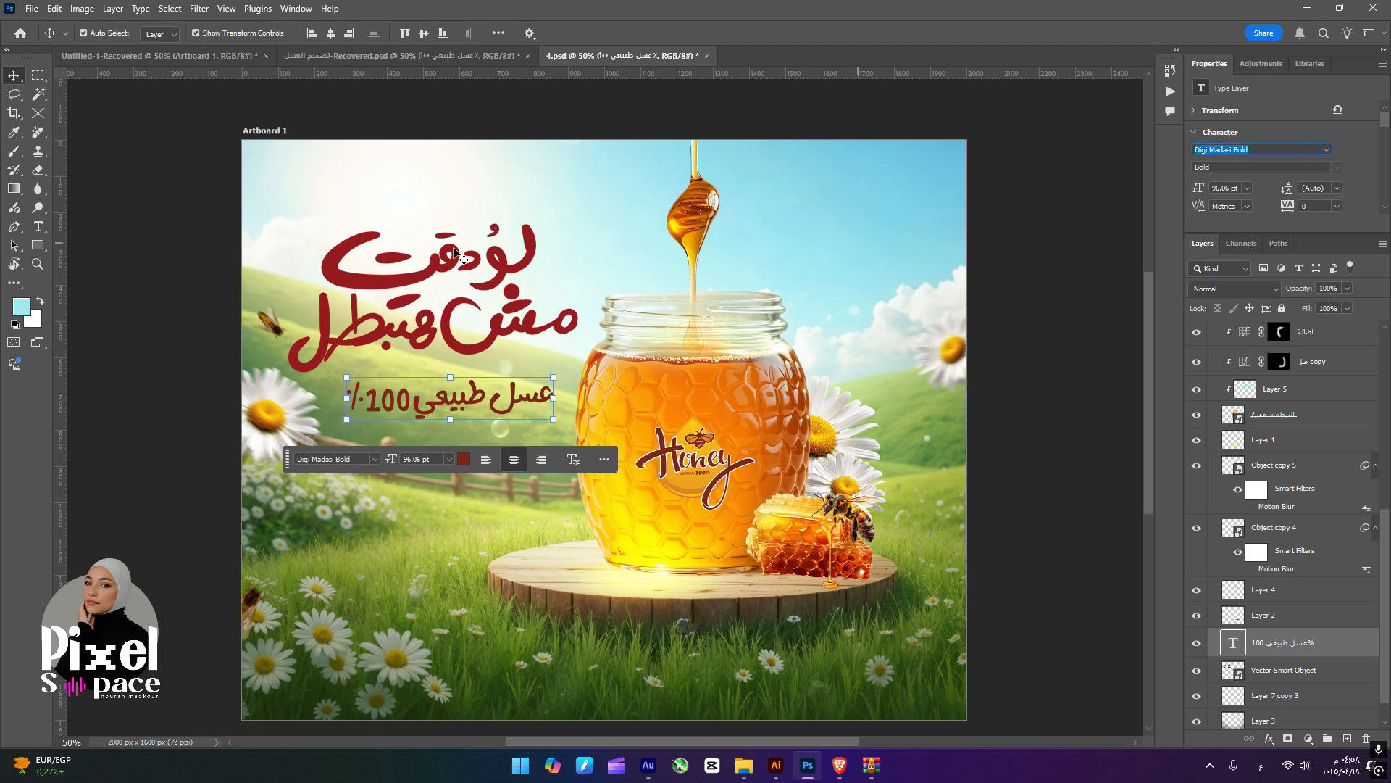
mouse_move(466, 408)
left_mouse_down()
mouse_move(438, 404)
mouse_move(446, 437)
mouse_move(458, 416)
mouse_move(459, 448)
mouse_move(453, 408)
left_mouse_up()
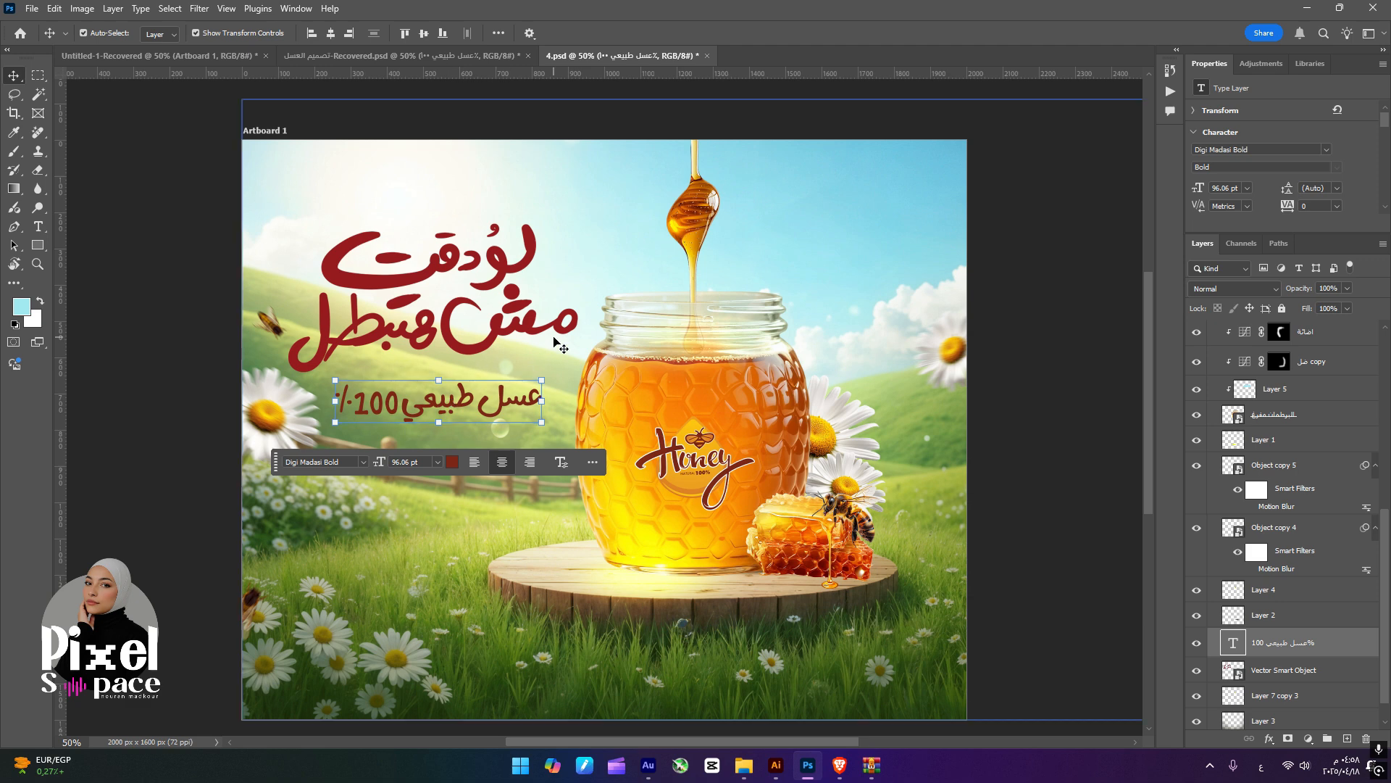
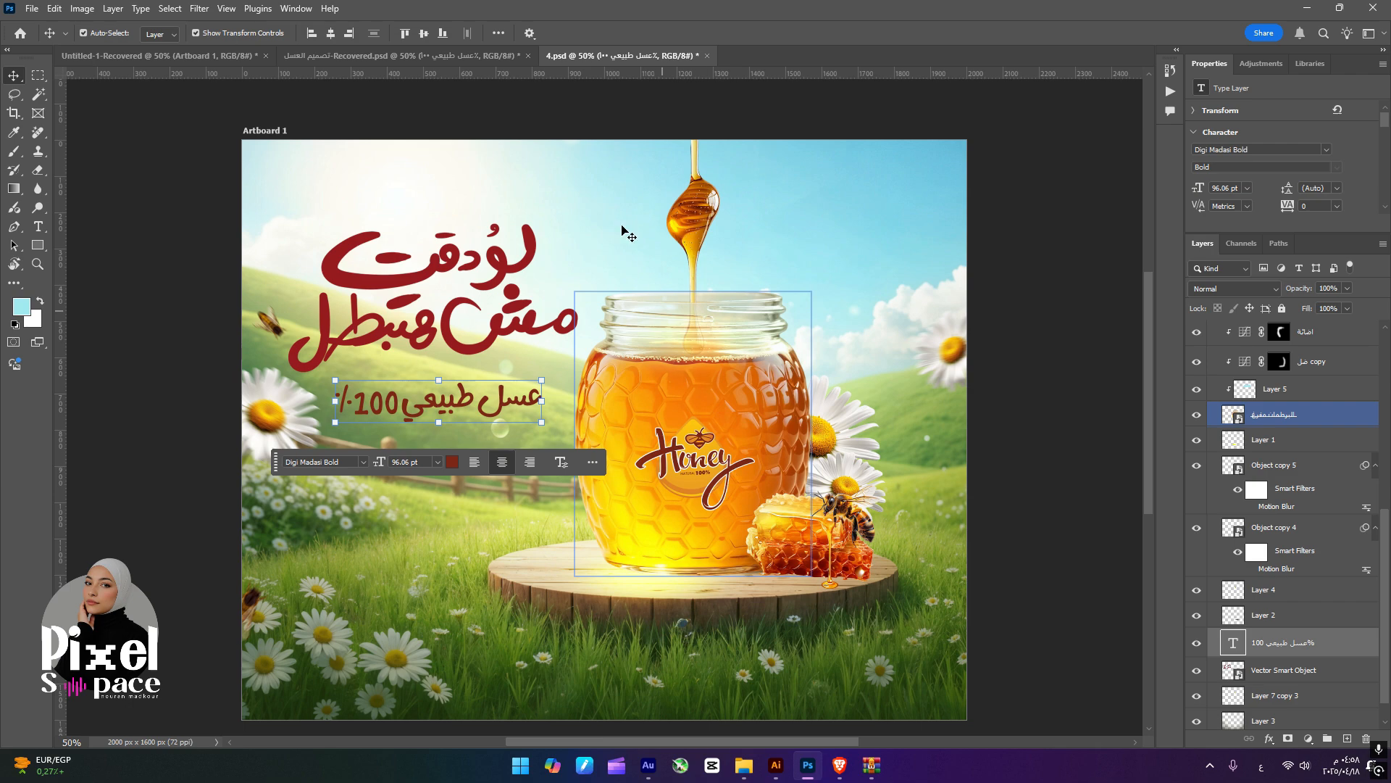
- Copy the orange honeycomb banner from تصميم العسل-Recovered.psd into 4.psd and scale it to about 656 × 236 px beneath the lettering
left_click(435, 57)
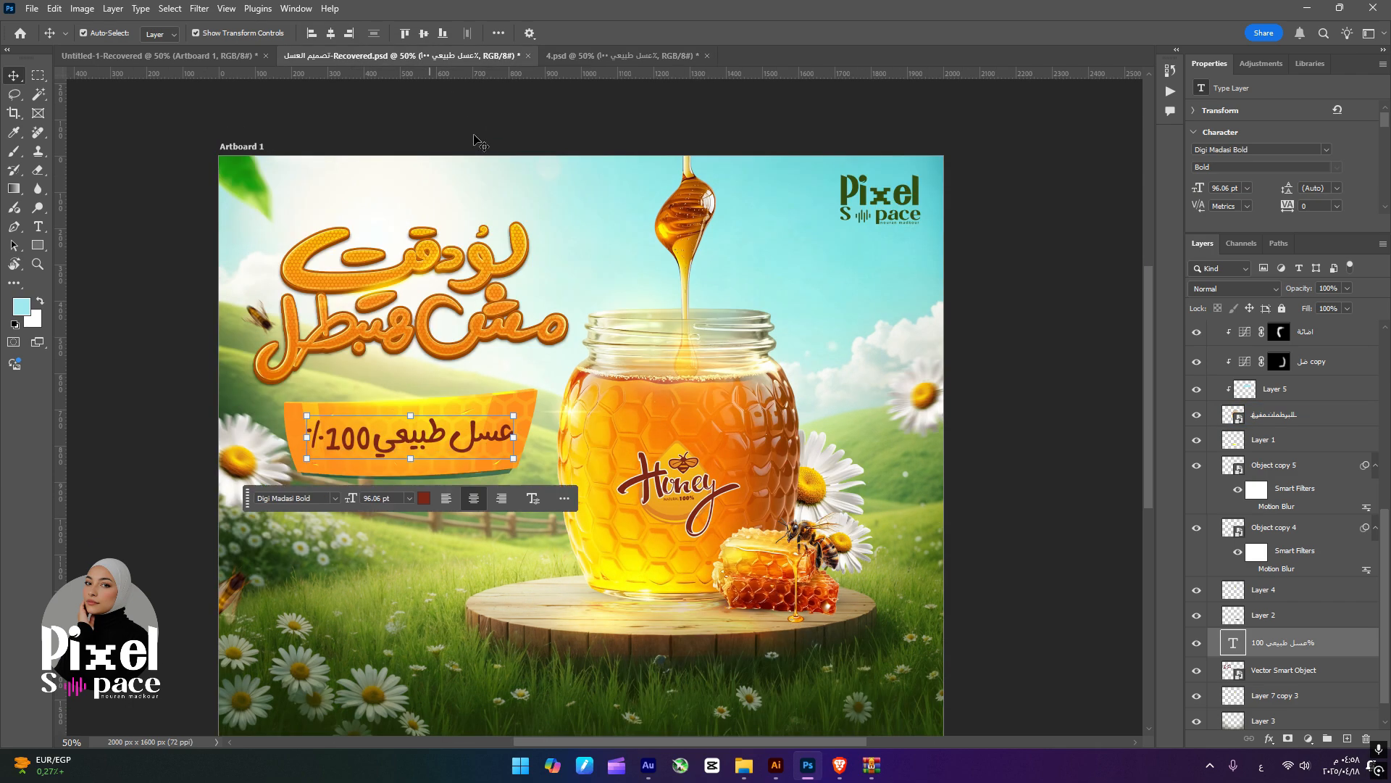
left_click(524, 391)
left_click_drag(522, 397, 470, 428)
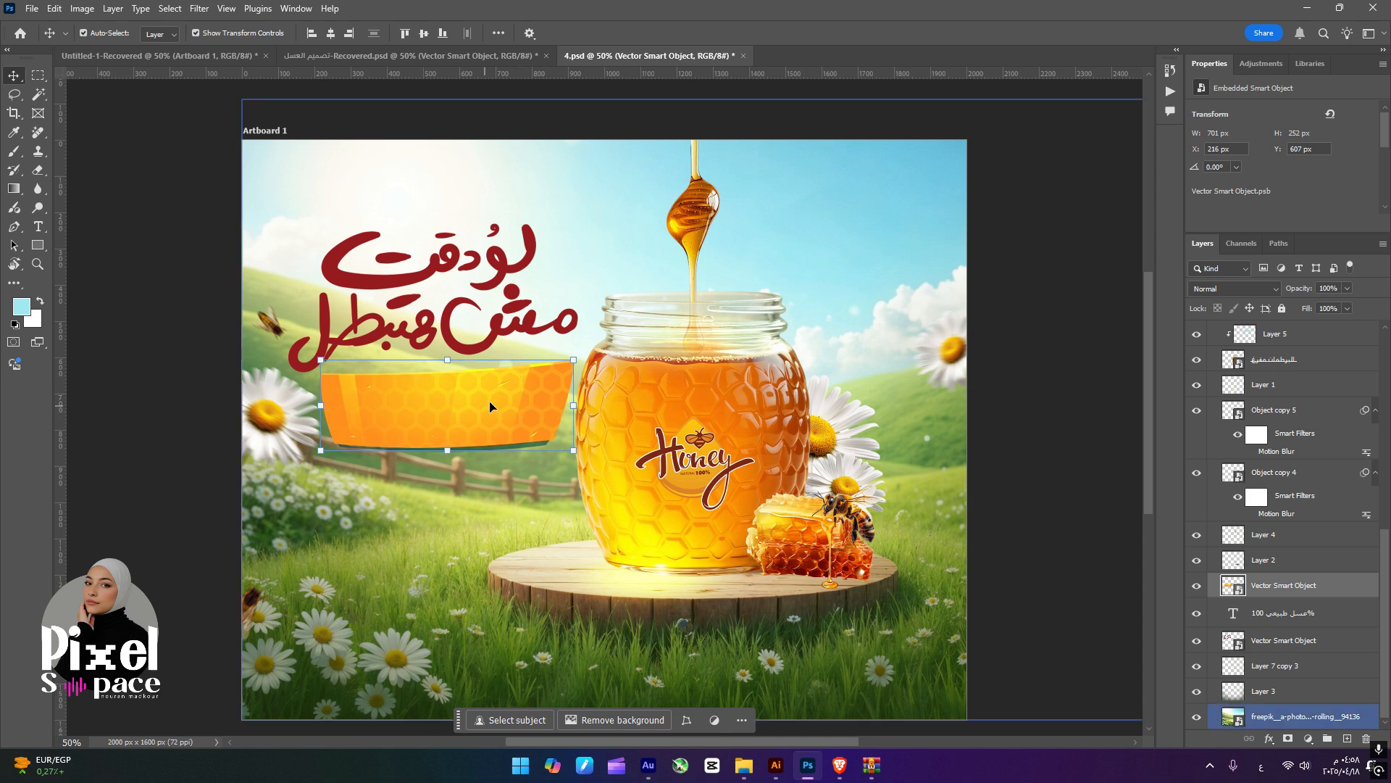
mouse_move(581, 360)
left_mouse_down()
mouse_move(567, 370)
mouse_move(581, 369)
left_mouse_up()
left_click_drag(724, 86, 720, 143)
left_click_drag(656, 277, 635, 253)
key("Return")
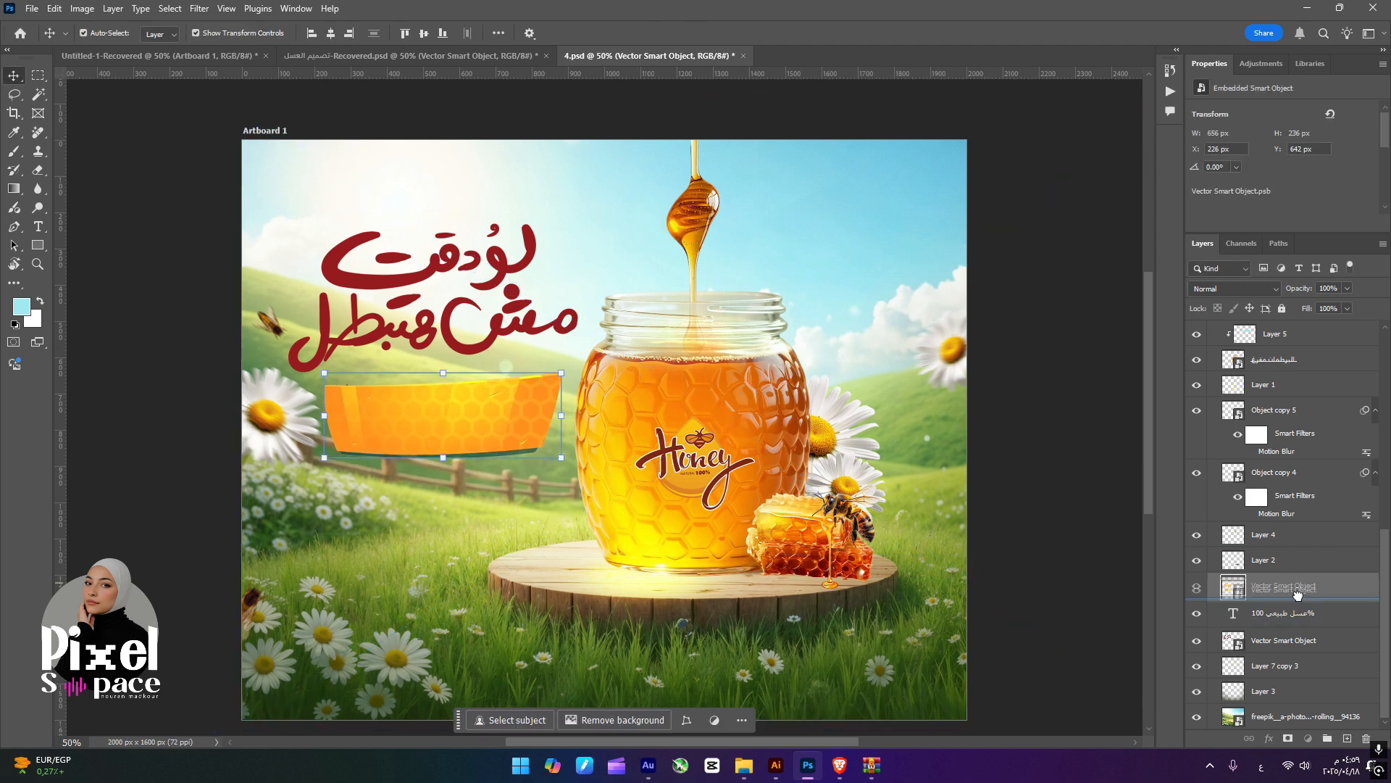
- Stack the orange banner below the "عسل طبيعي 100%" text layer and center the text on the banner
left_click_drag(1282, 613, 1282, 589)
left_click_drag(505, 414, 505, 430)
left_click(1109, 587)
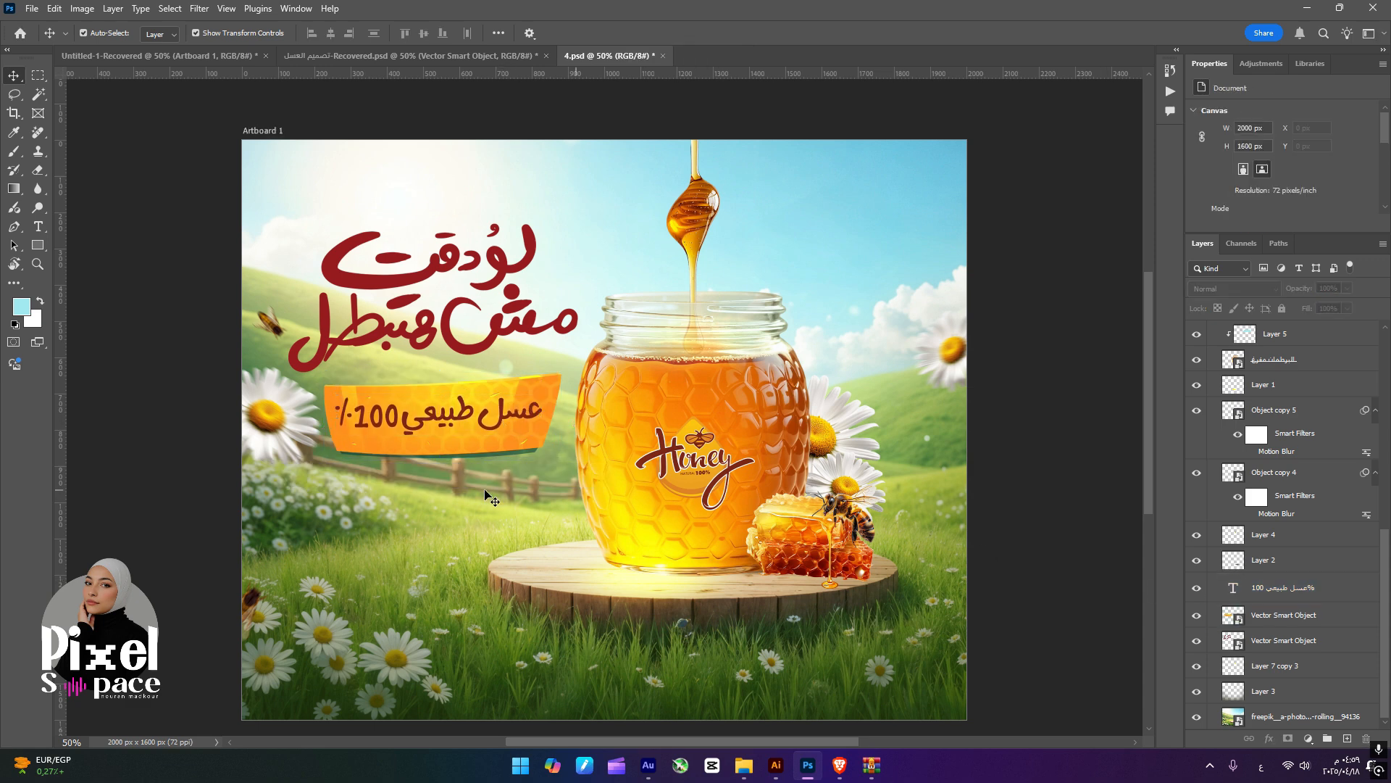
- Duplicate the Layer 1 glow from the wooden base to the sky and move the copy to the top of the layer stack
left_click(597, 577)
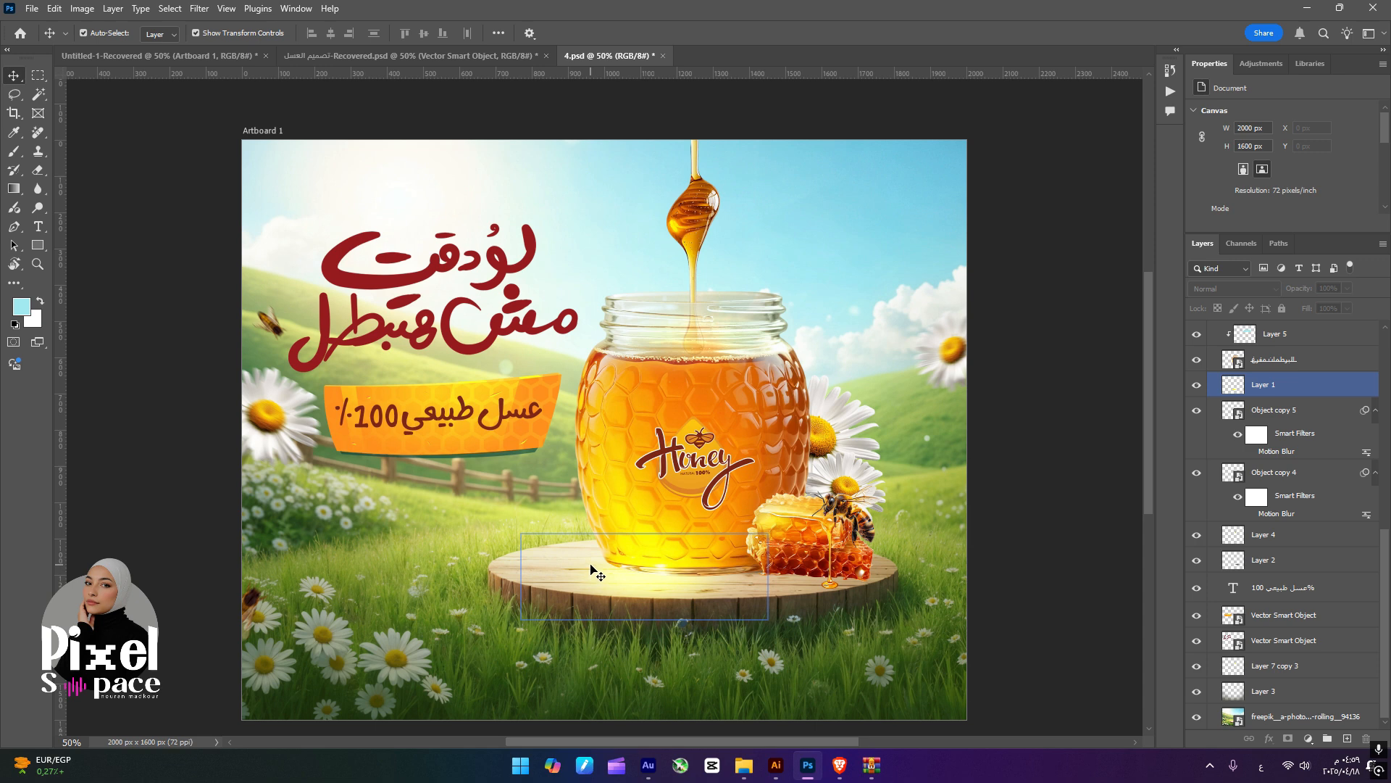
left_click_drag(587, 572, 544, 227)
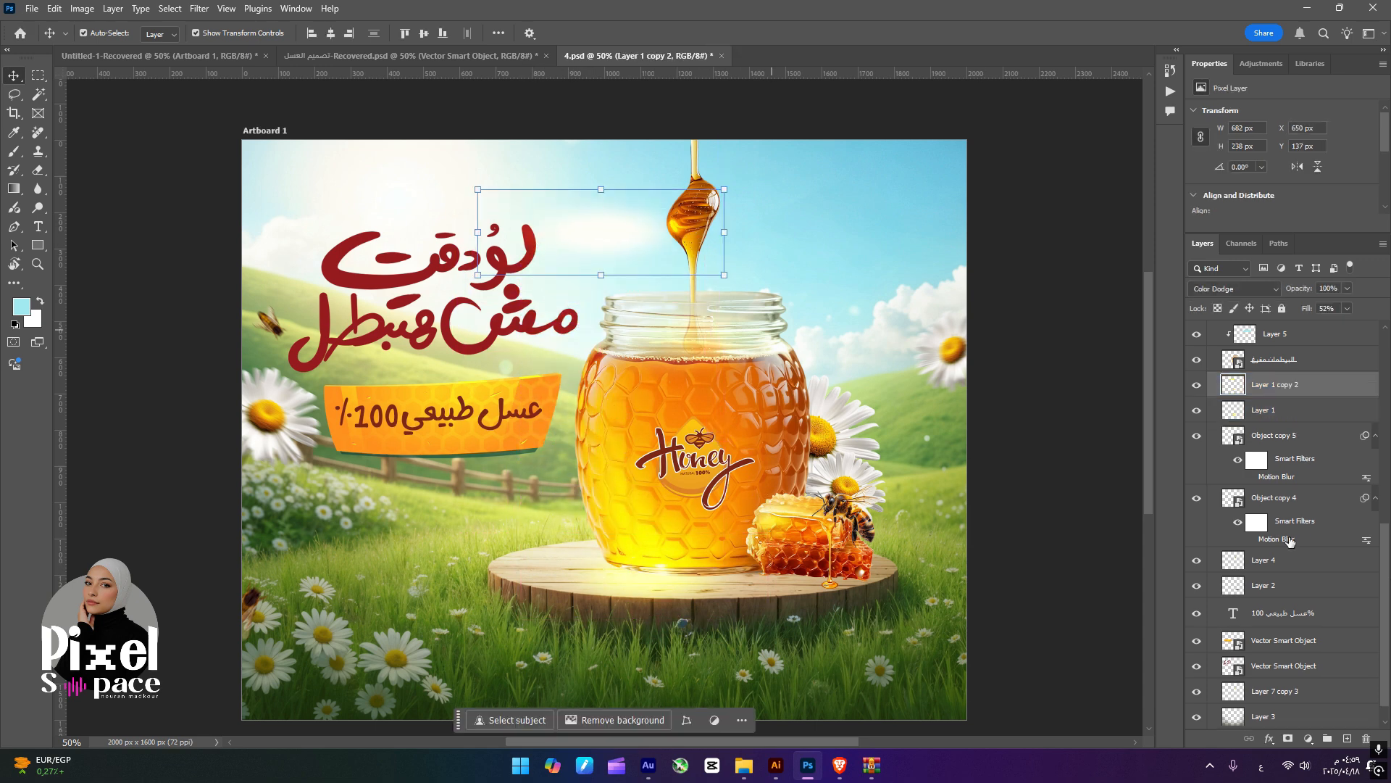
left_click(1341, 435)
left_click_drag(1330, 385, 1316, 340)
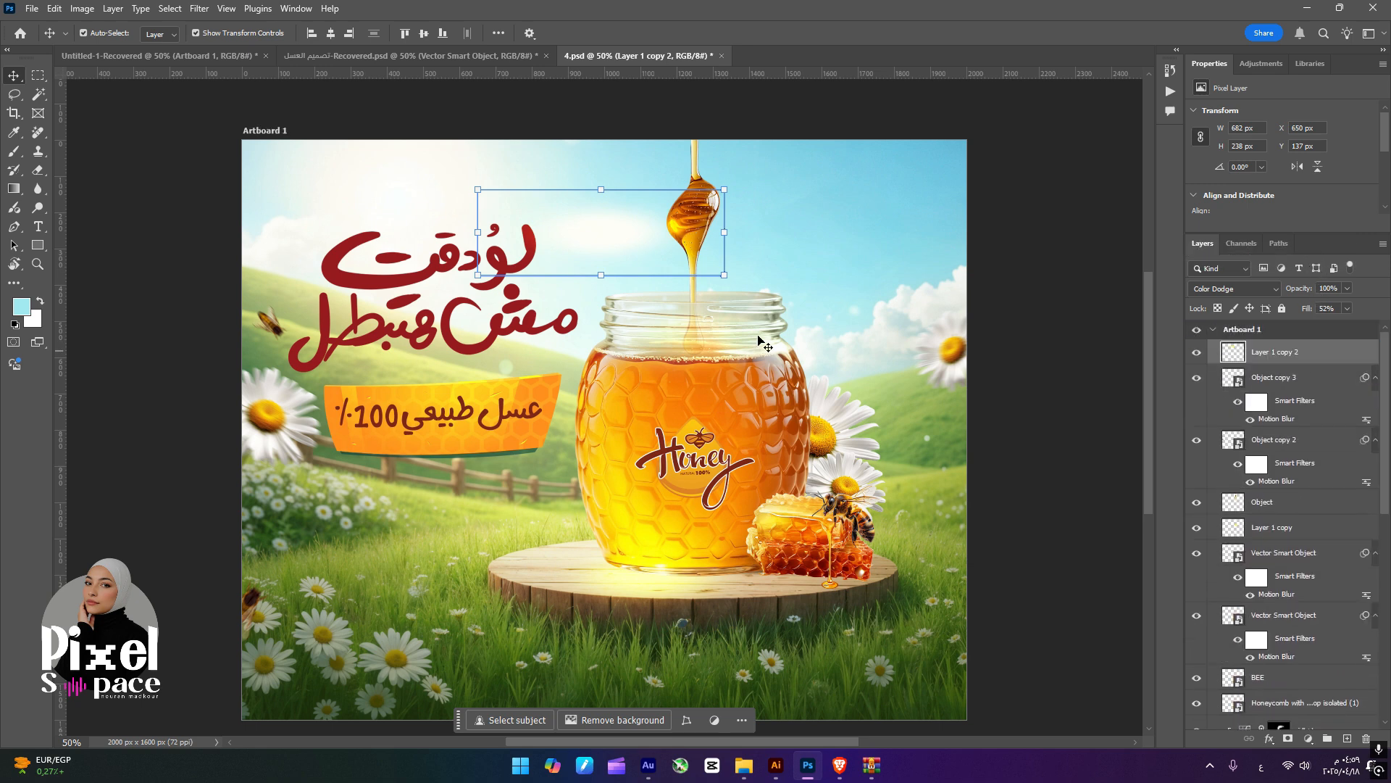
- Move the glow copy onto the banner's upper edge and flatten it to about 682 × 75 px
left_click_drag(626, 247, 467, 397)
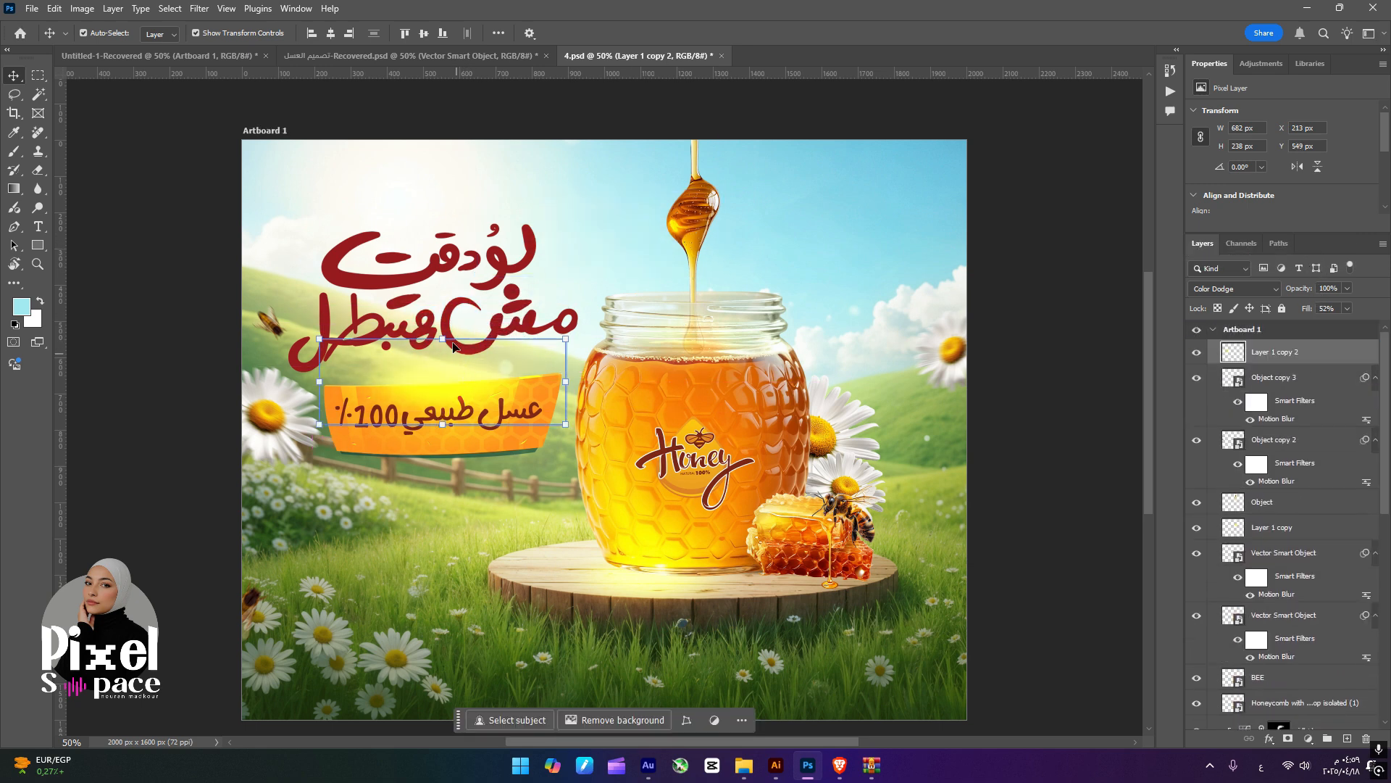
left_click_drag(438, 340, 452, 387)
key("Return")
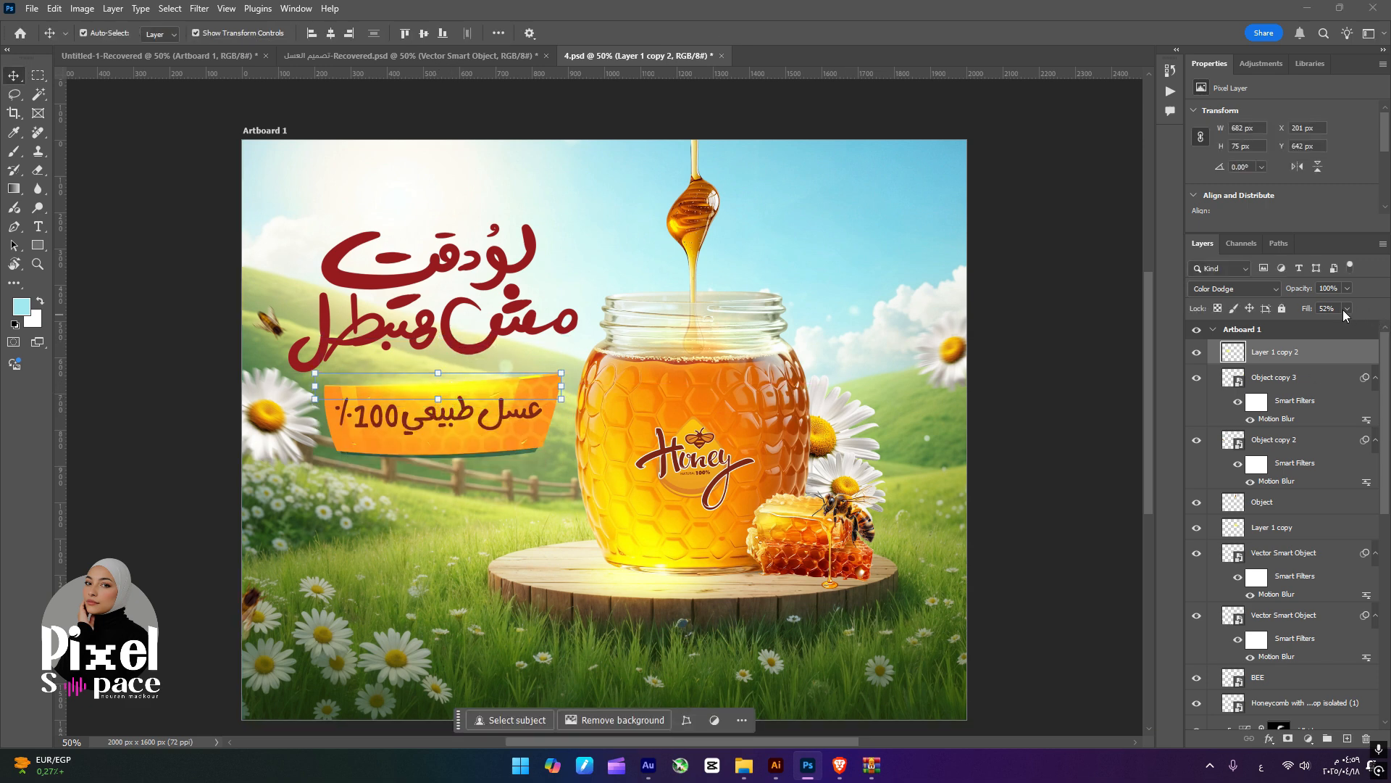
- Lower the fill of the banner's glow copy to 17% and save the document
left_click(1346, 309)
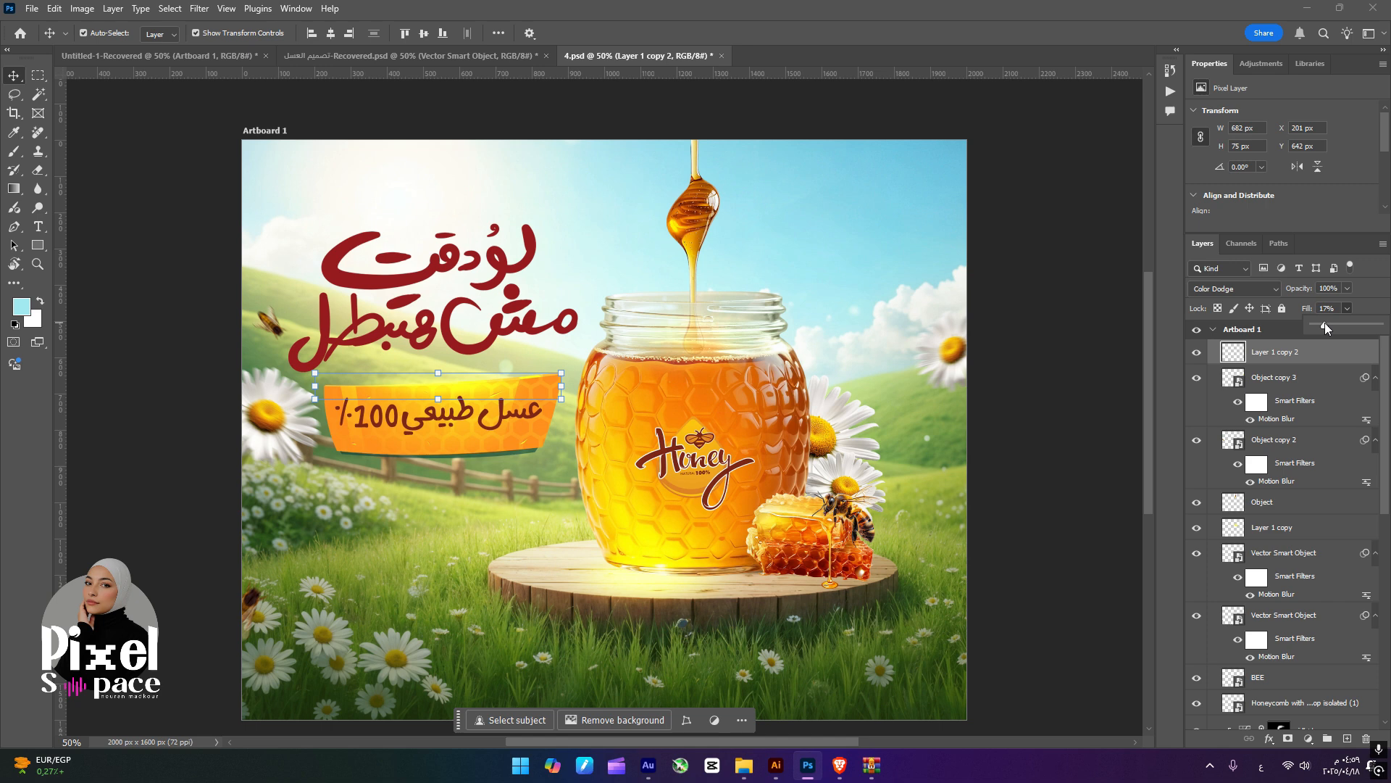
left_click(435, 419)
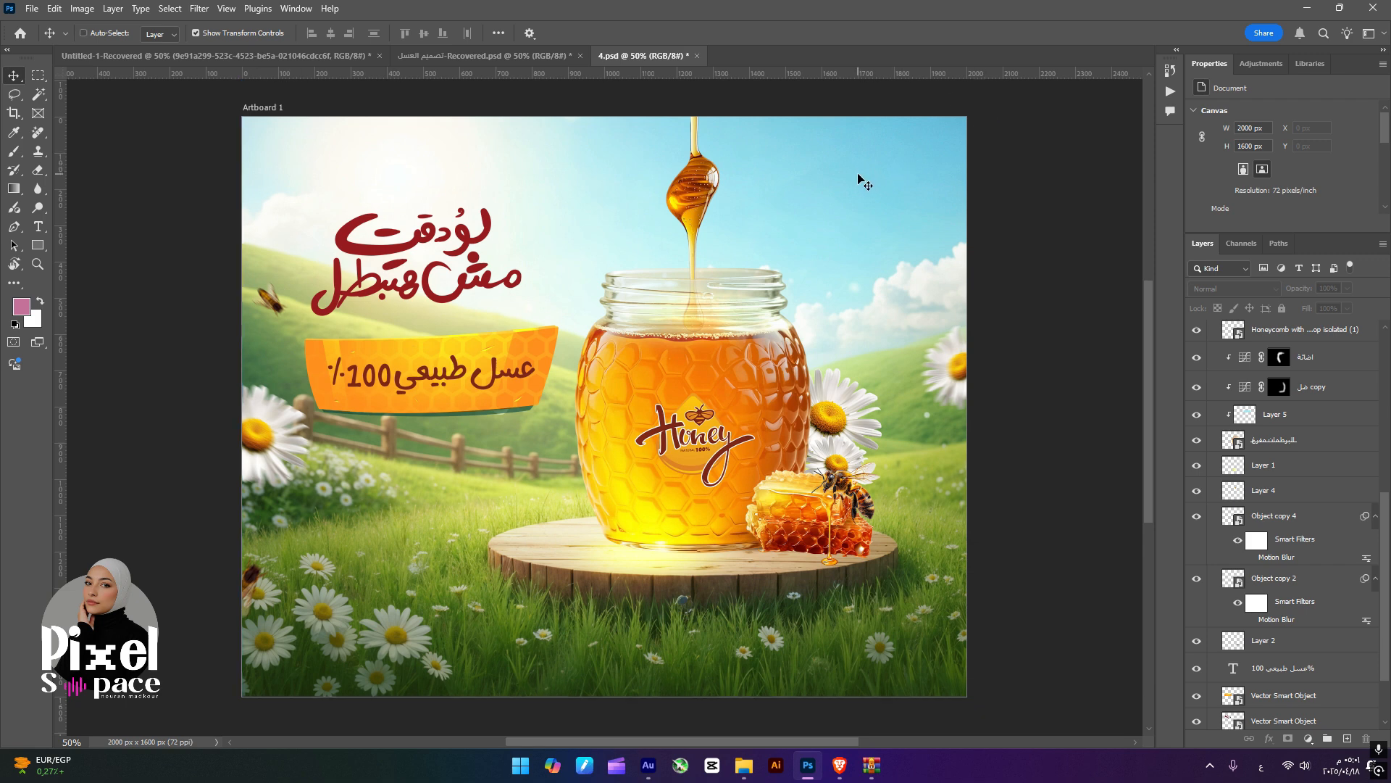
key("ctrl+s")
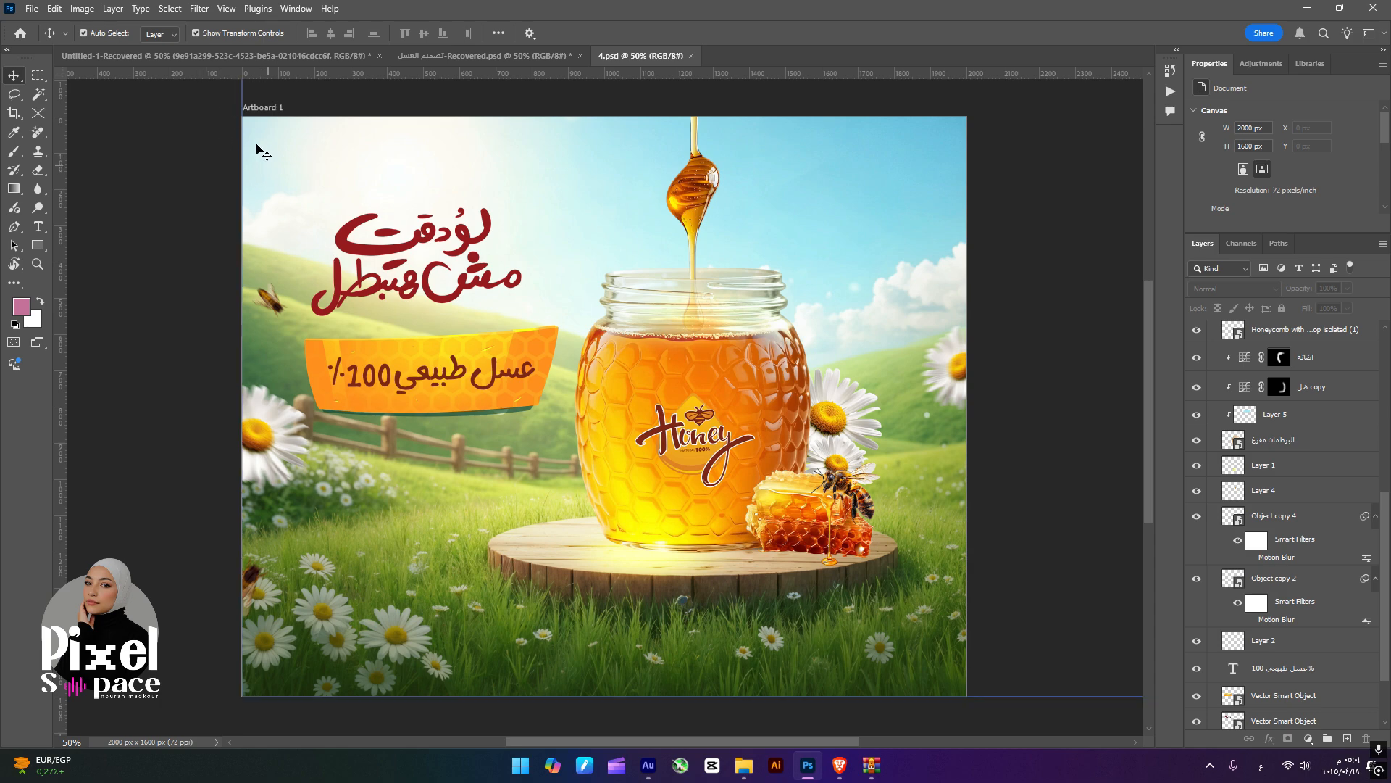
- Copy the green leaf and the Pixel Space logo from تصميم العسل-Recovered.psd into the artboard's upper-left and upper-right corners of 4.psd
left_click(484, 56)
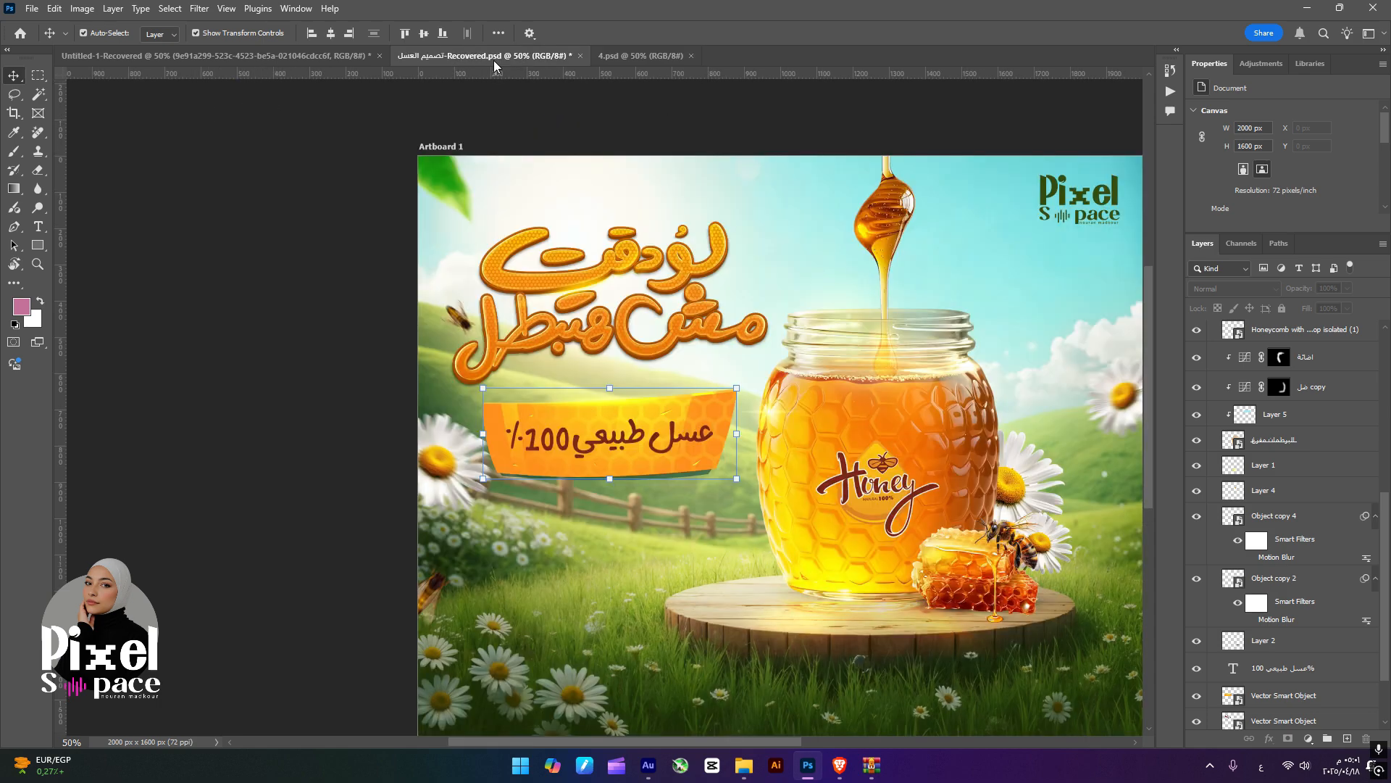
left_click_drag(450, 179, 273, 155)
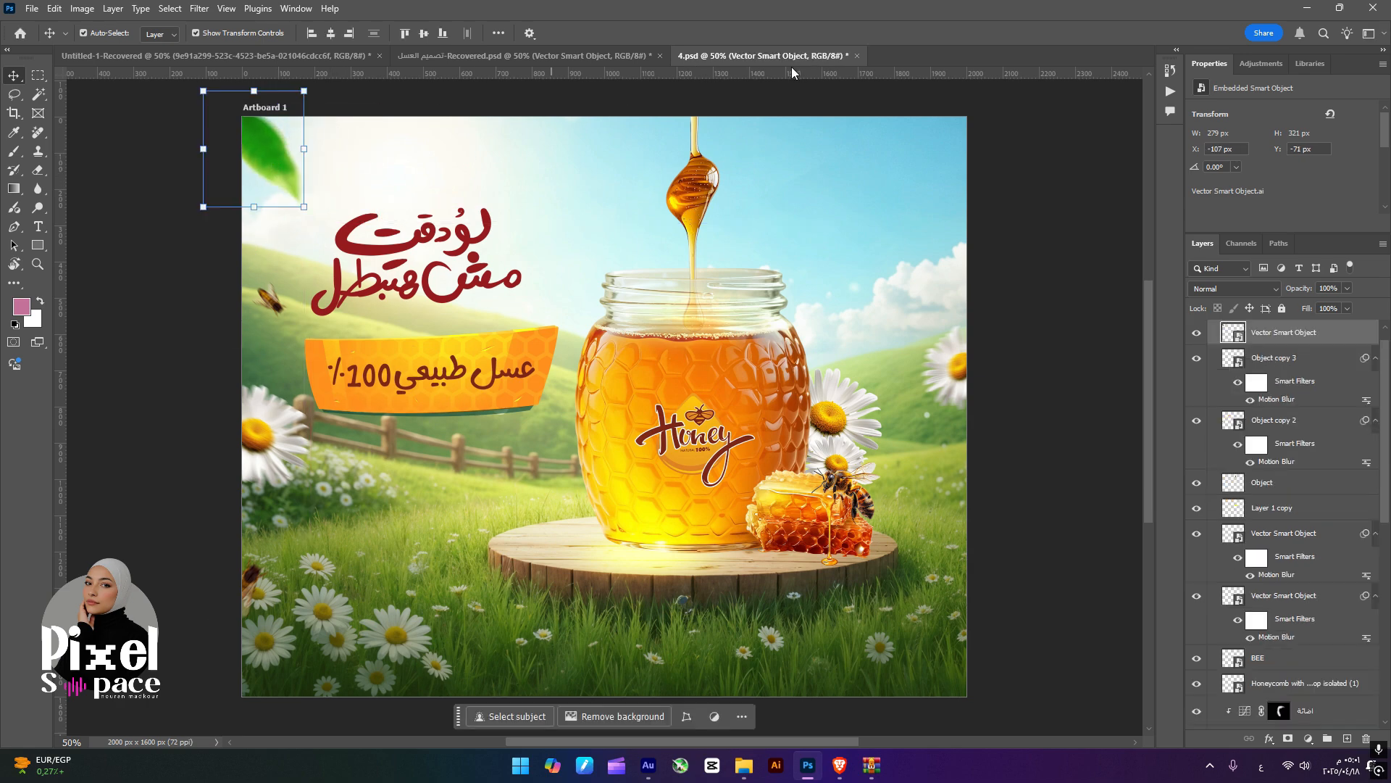
left_click(555, 56)
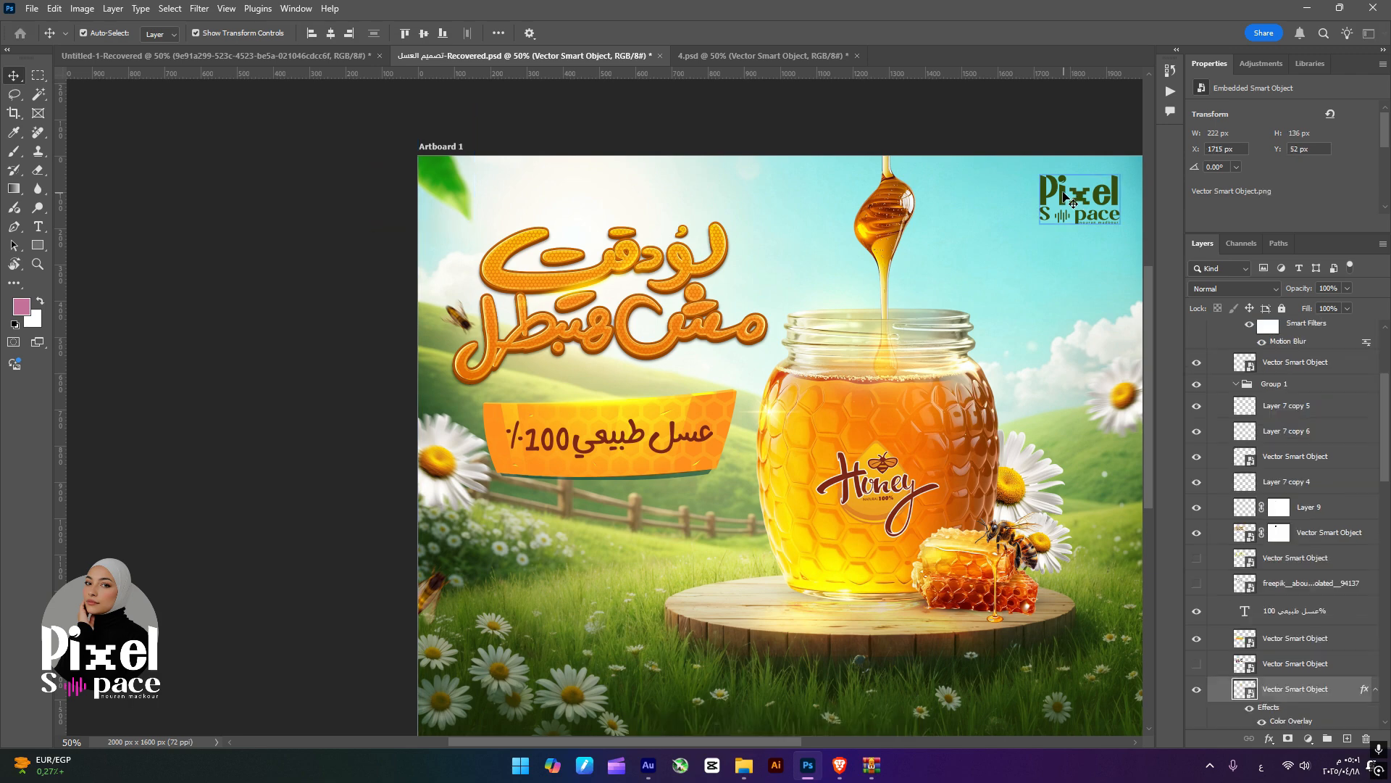
left_click_drag(1081, 199, 711, 61)
left_click_drag(860, 167, 919, 174)
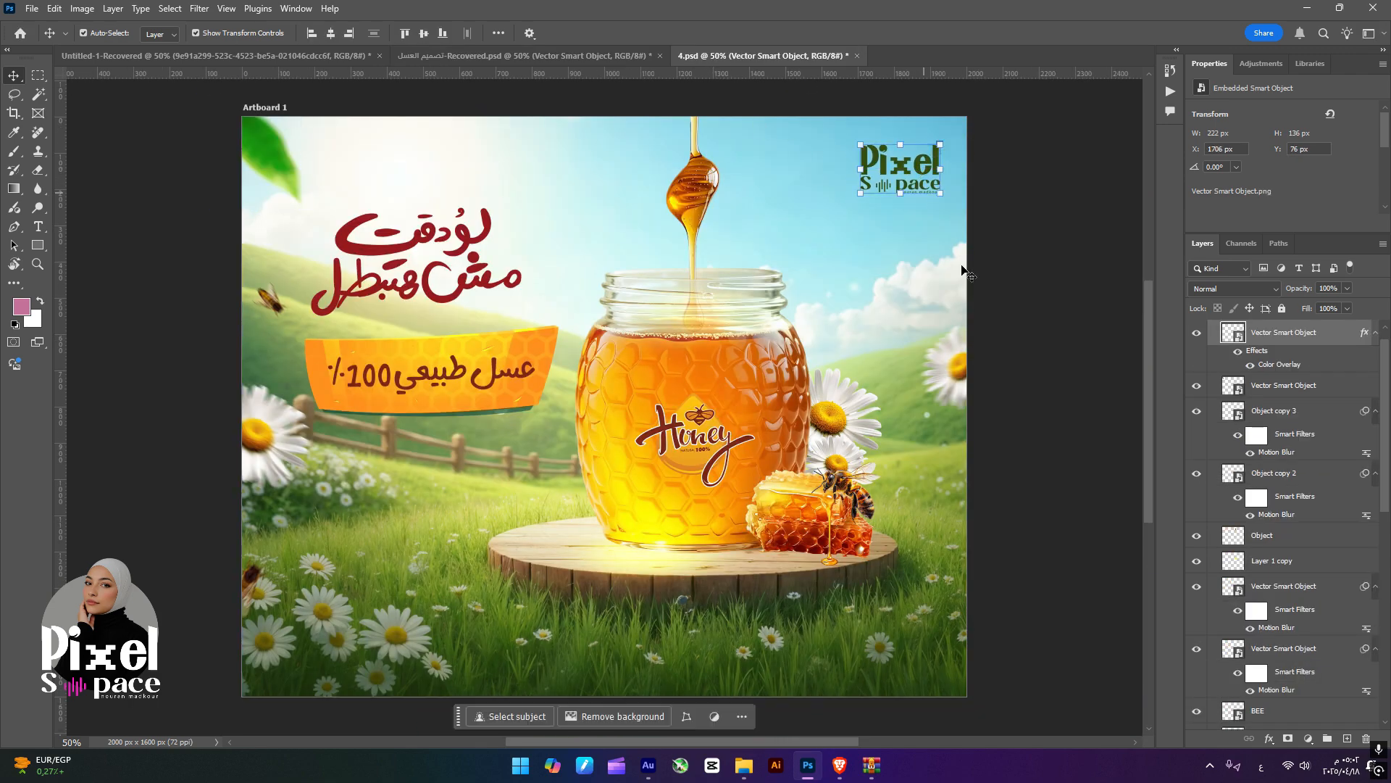
left_click(1004, 321)
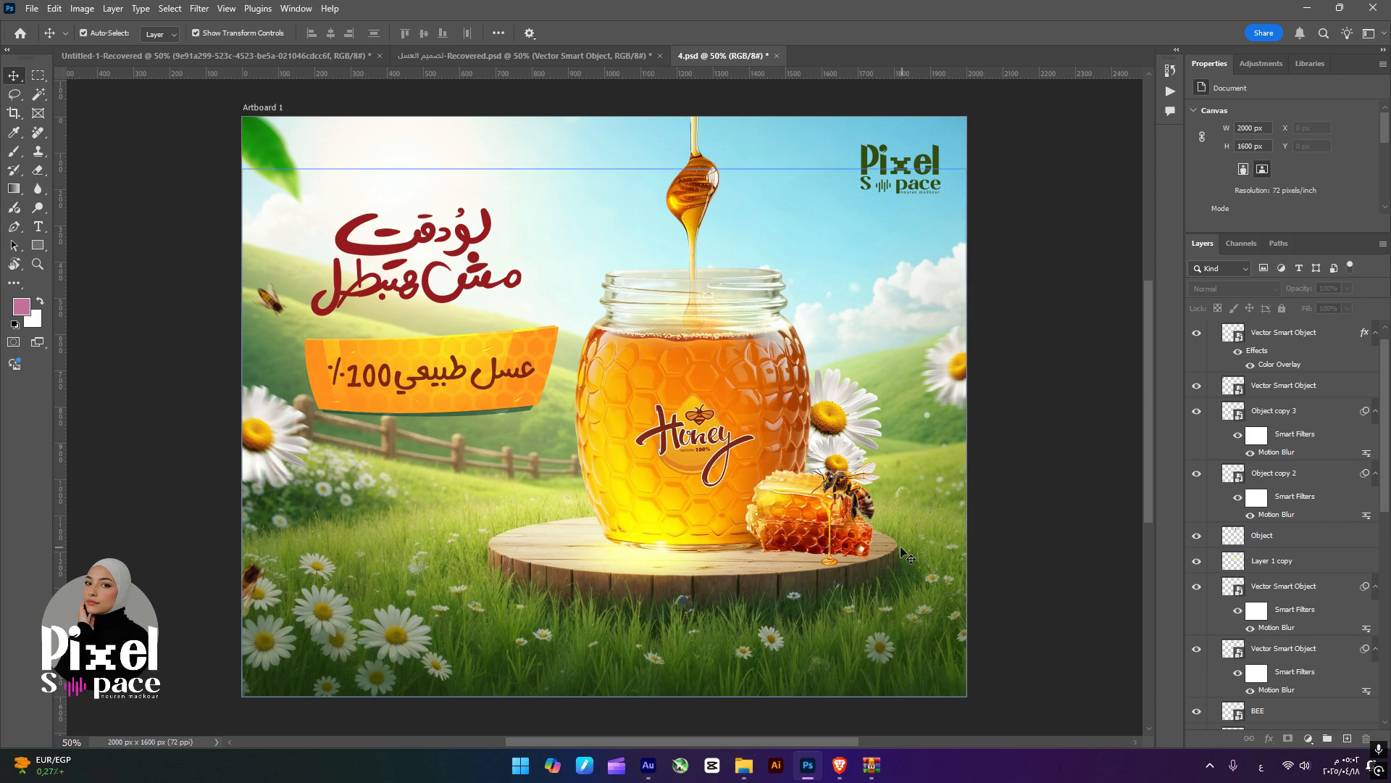
- Enlarge the red Arabic lettering to about 745 × 383 px and shift the neighbouring blurred bee outward to the artboard's left edge
left_click(430, 244)
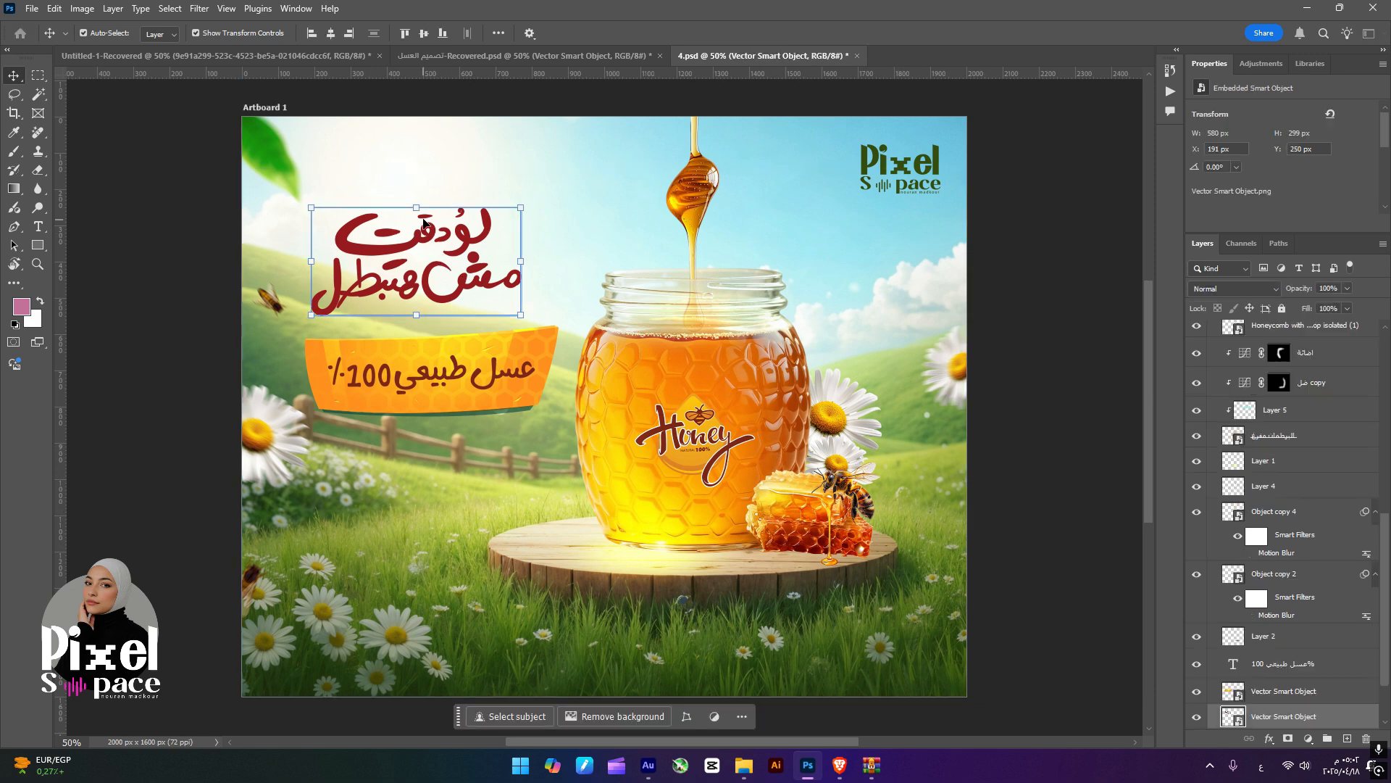
left_click_drag(416, 207, 422, 177)
key("Return")
left_click(193, 300)
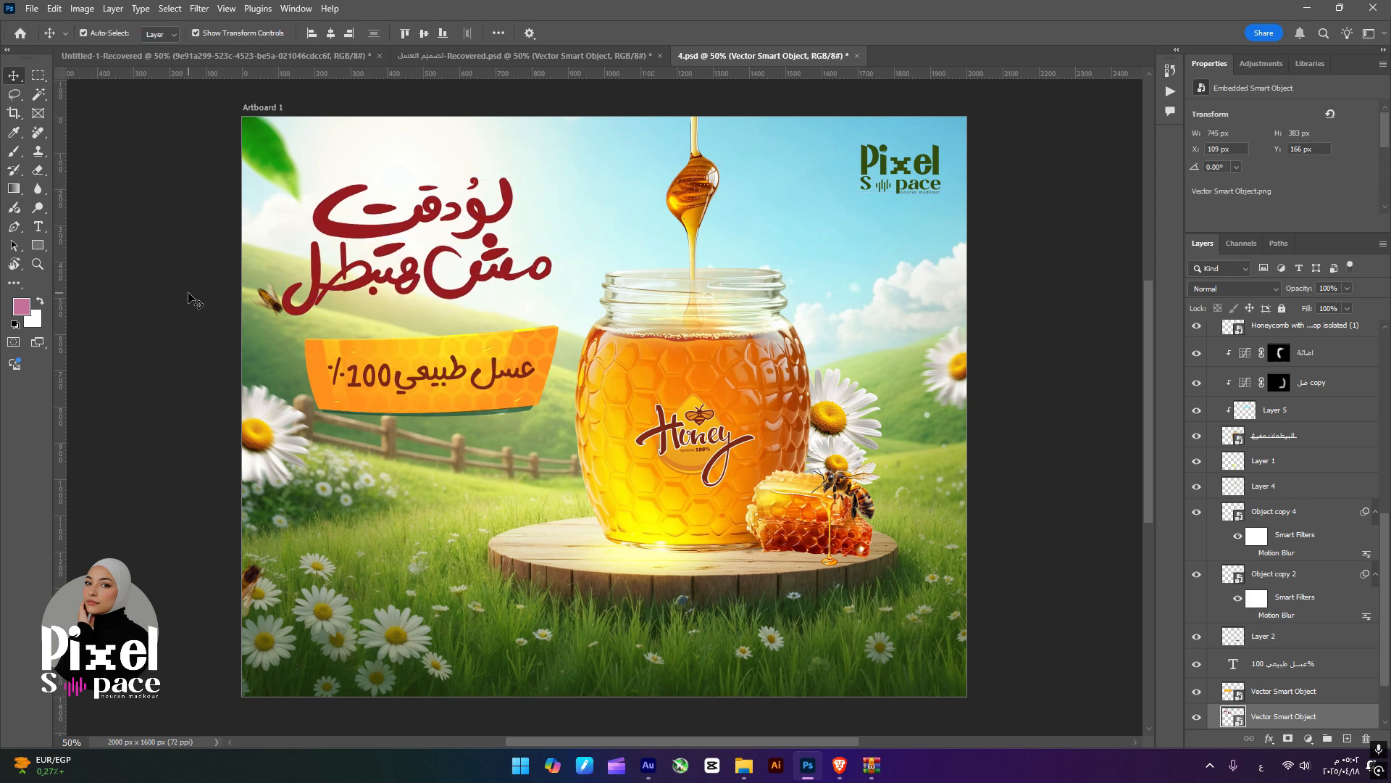
left_click_drag(272, 305, 255, 303)
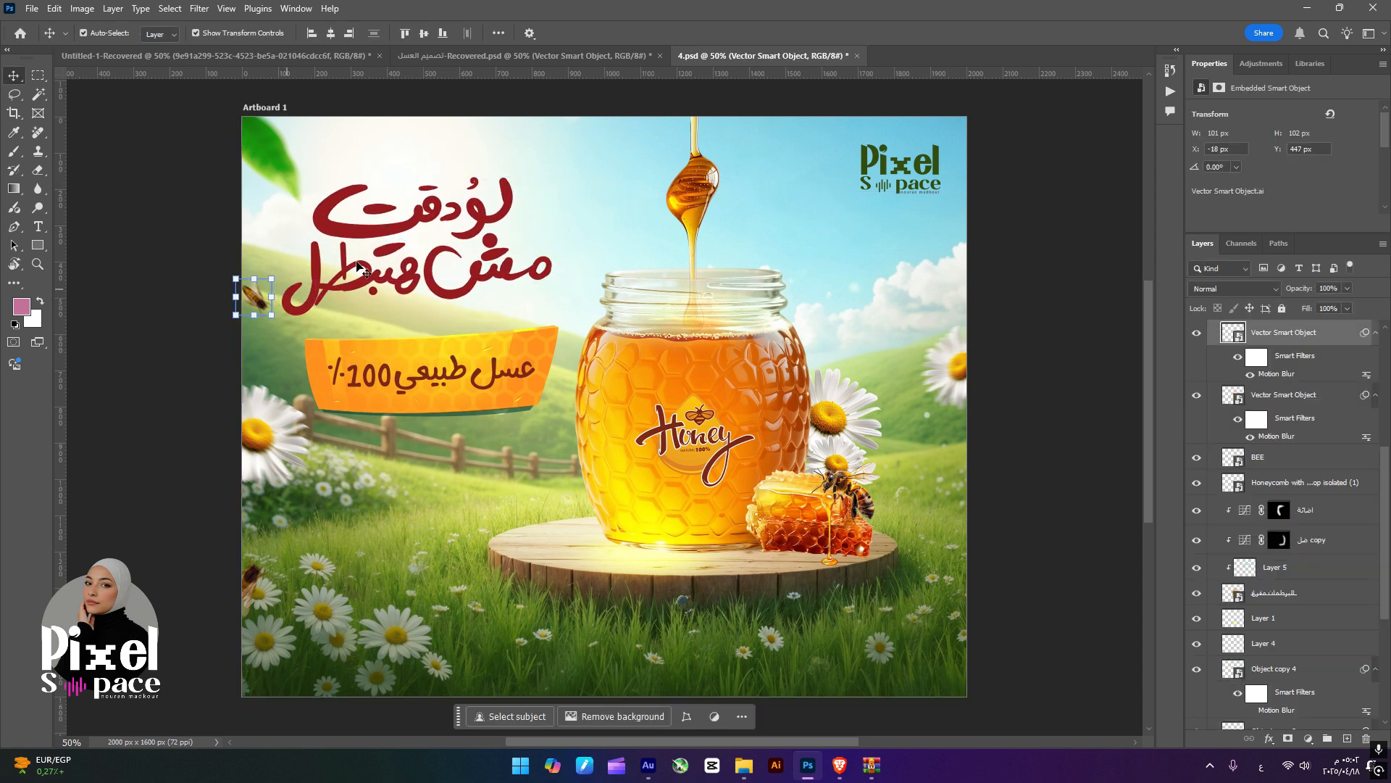
- Paste the copied 33 × 36 px mark over the upper line of the red Arabic lettering in 4.psd
left_click(500, 303)
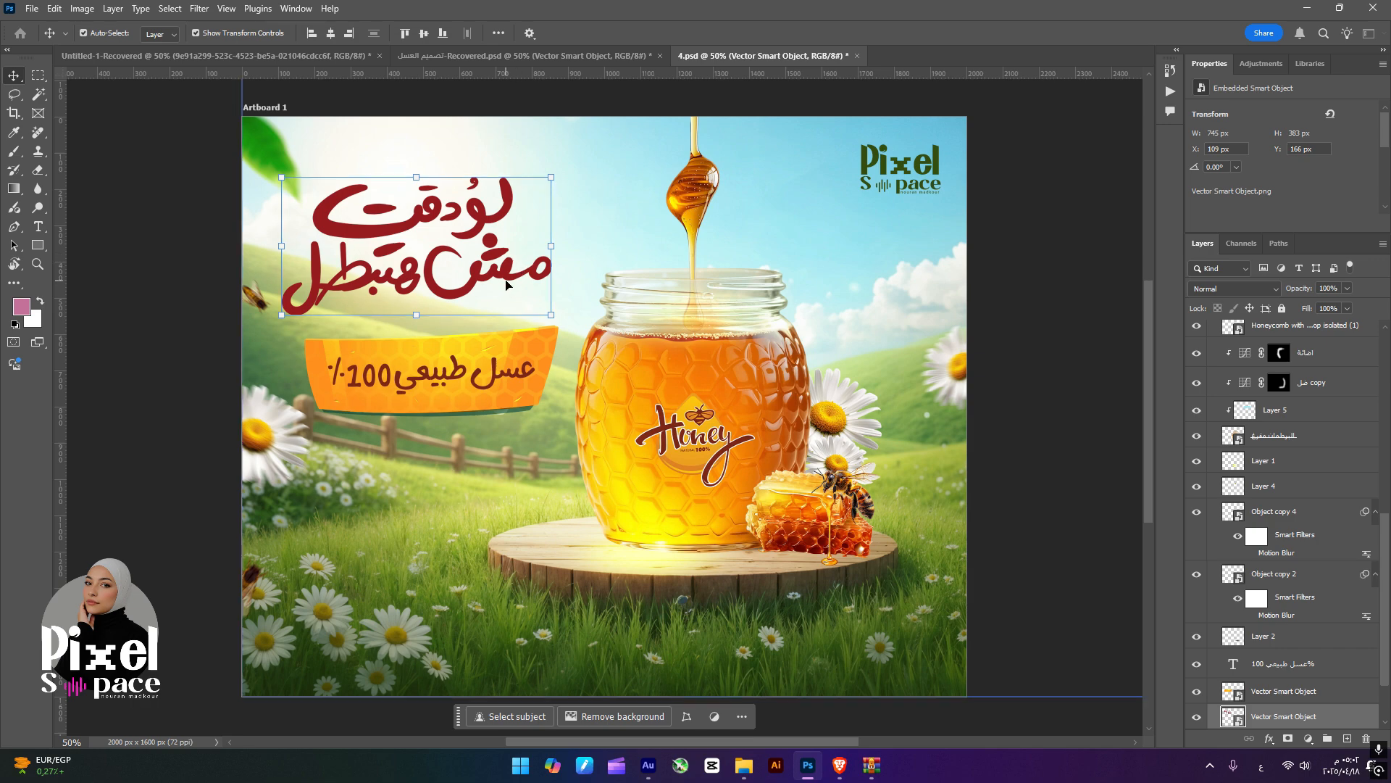
key("ctrl+v")
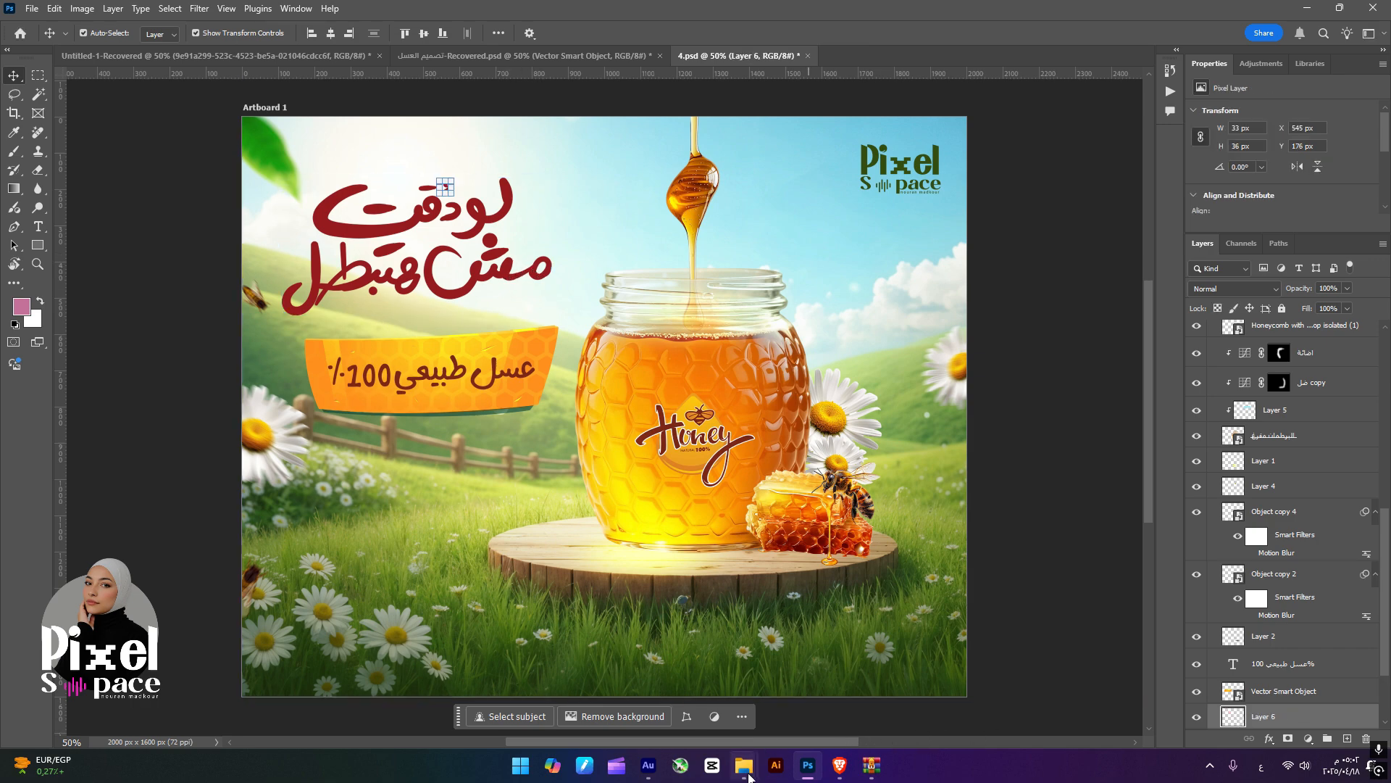
- Open the honey_text_effect smart object from Untitled-1-Recovered in Illustrator and select its HONEY text
left_click(499, 56)
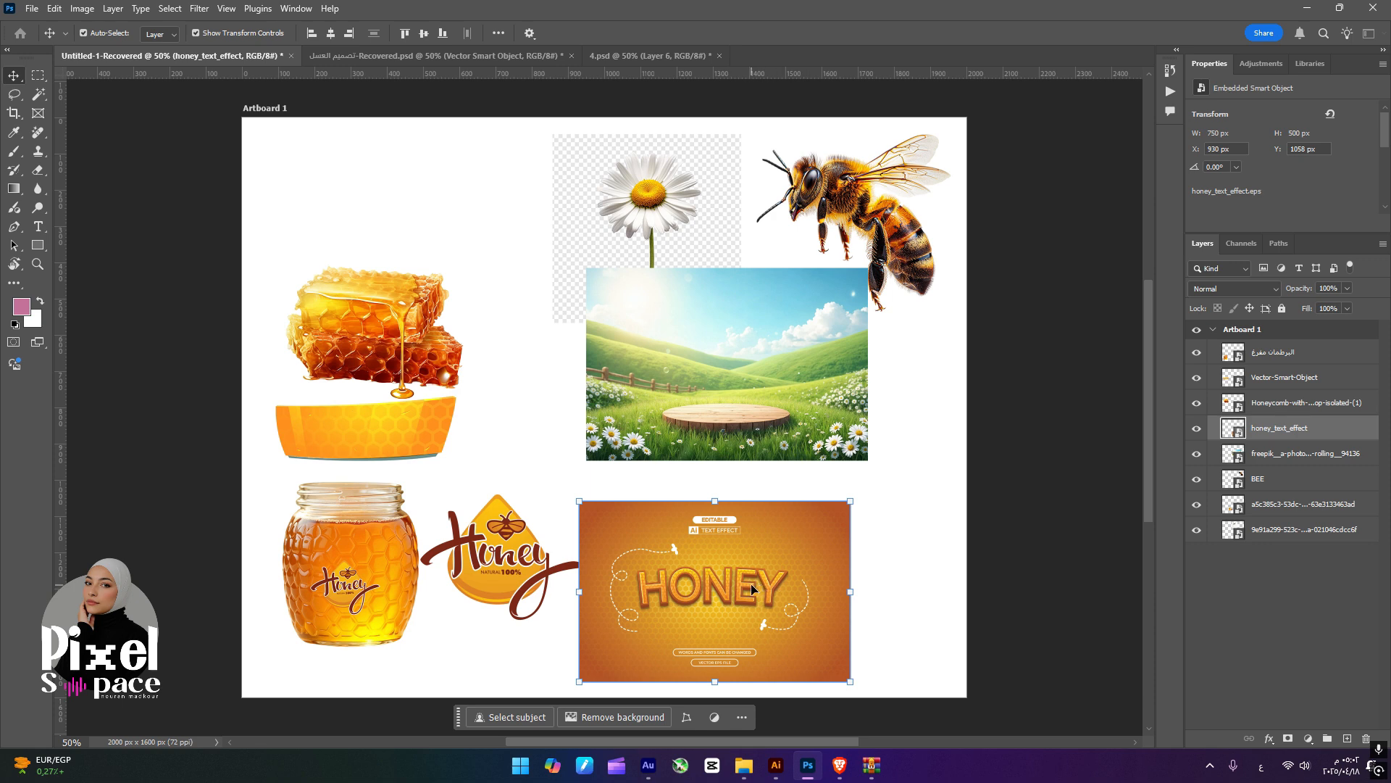
double_click(1236, 427)
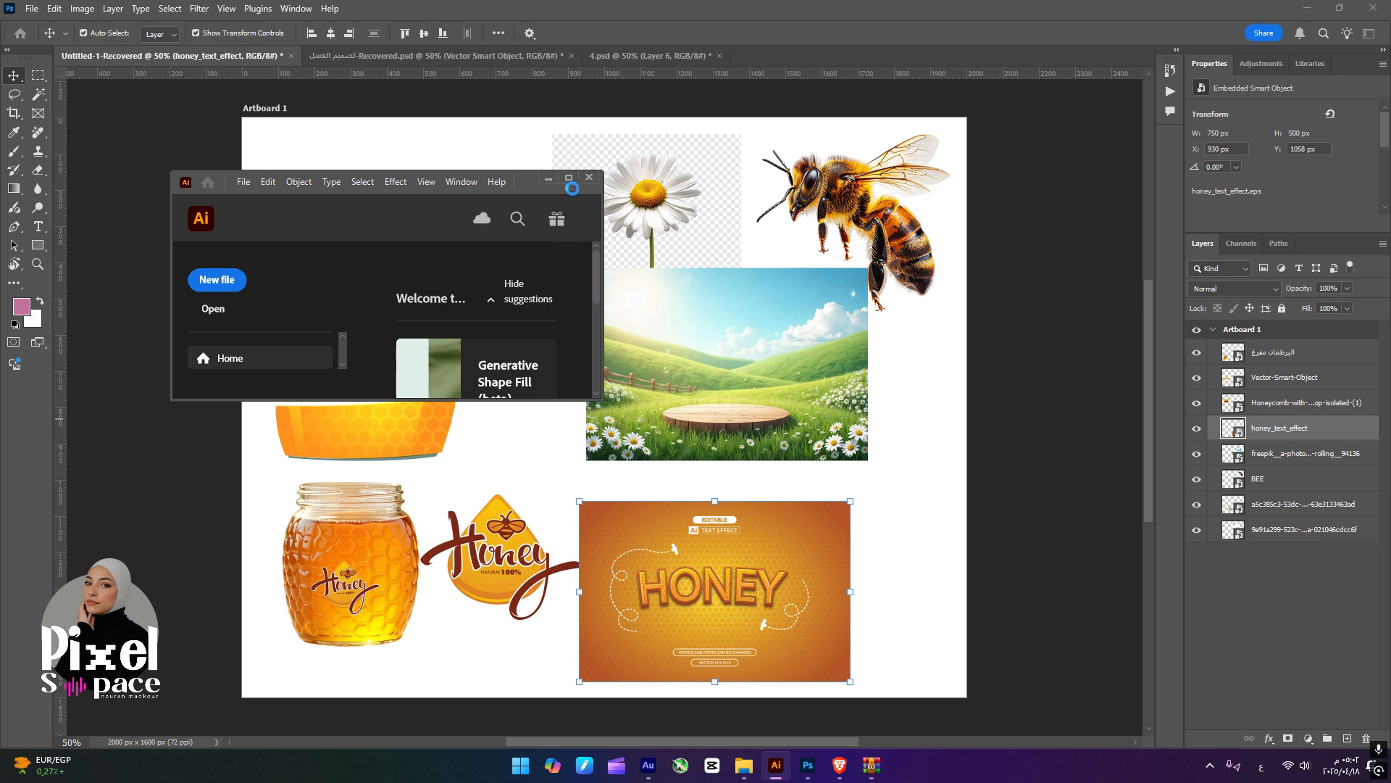
left_click(570, 178)
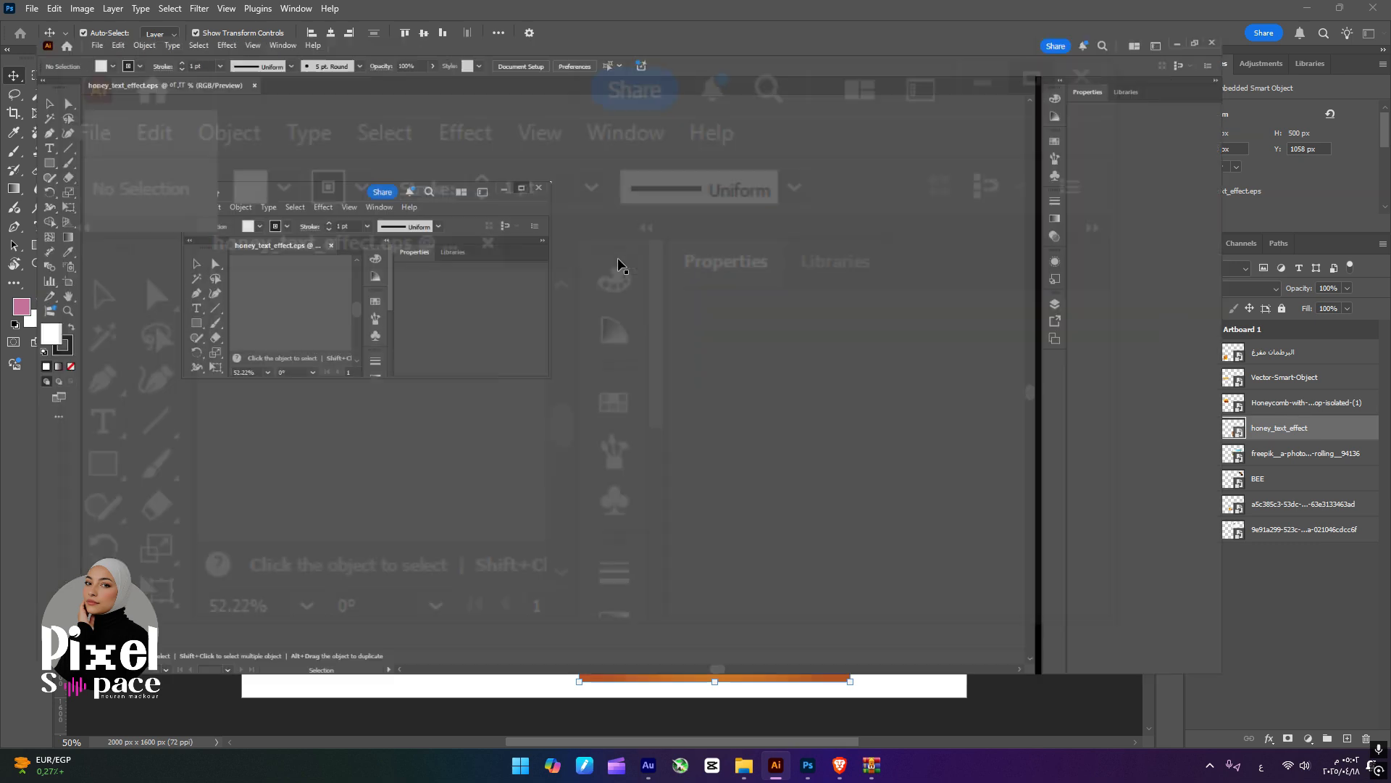
left_click(570, 223)
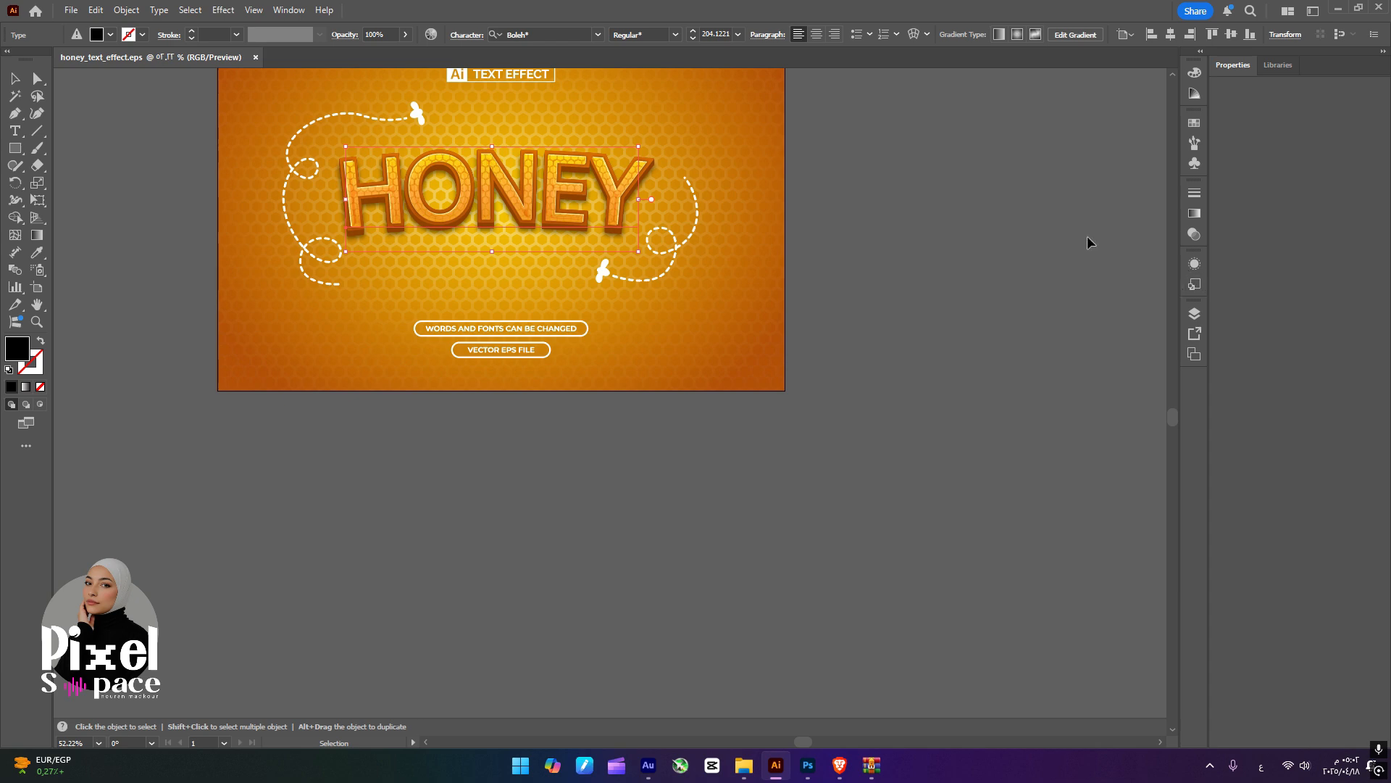
- Save the HONEY text's appearance as a new graphic style, shifting the word slightly on its background
left_click(1194, 285)
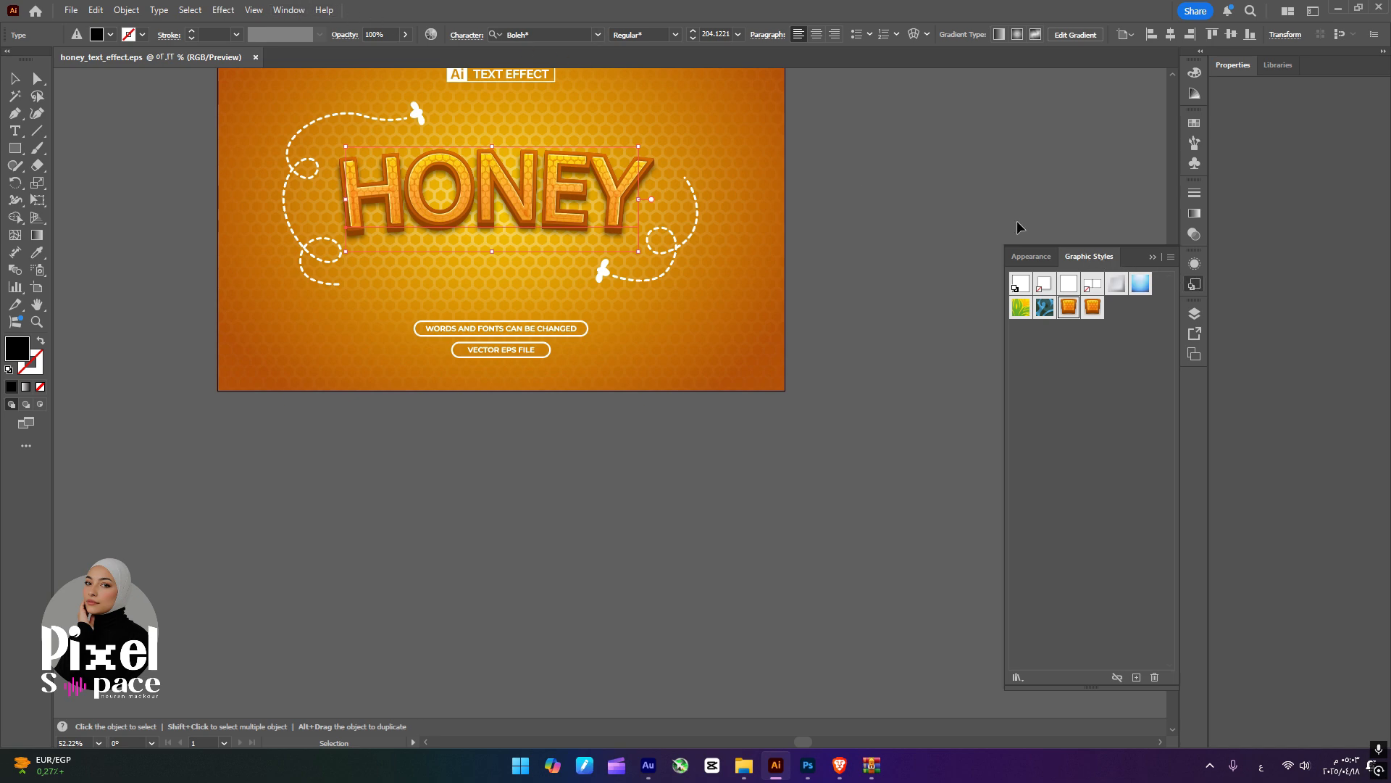
left_click(290, 10)
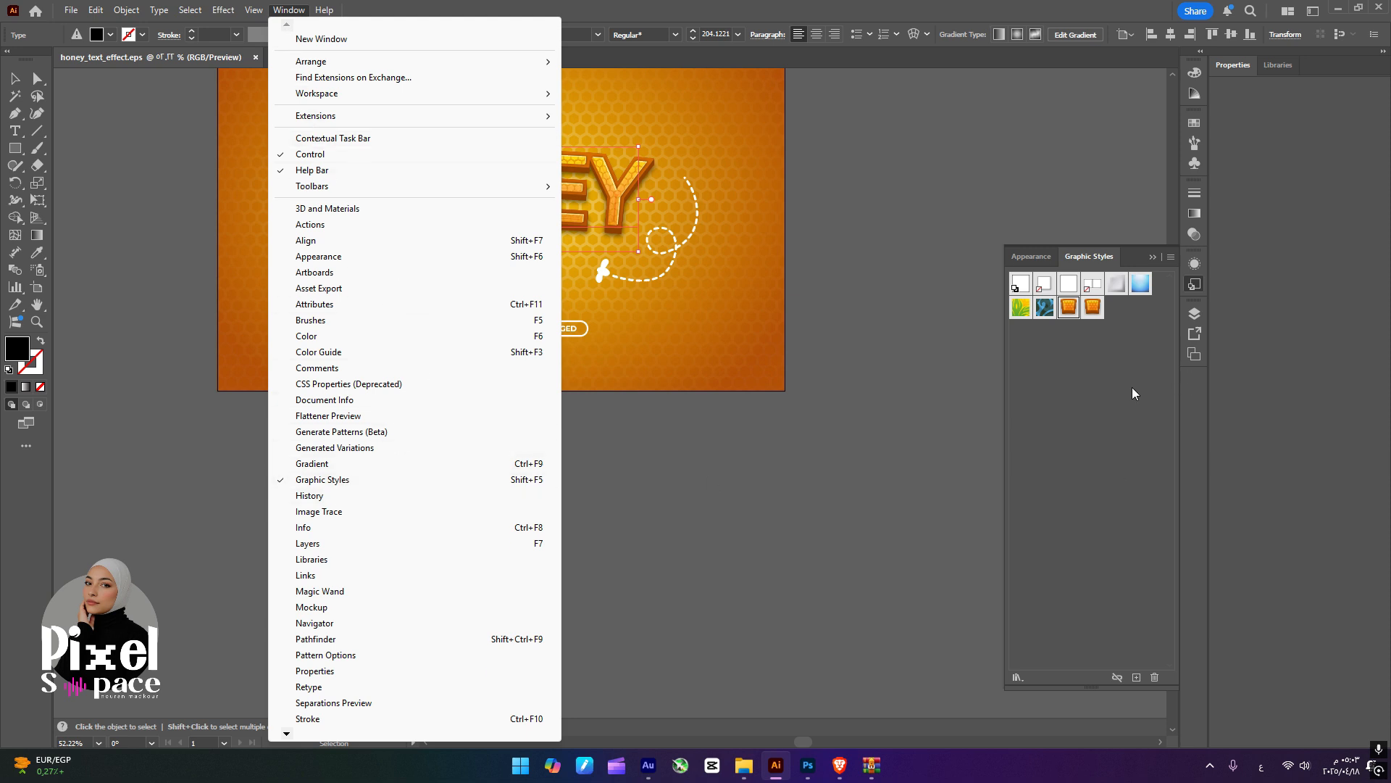
left_click(1129, 258)
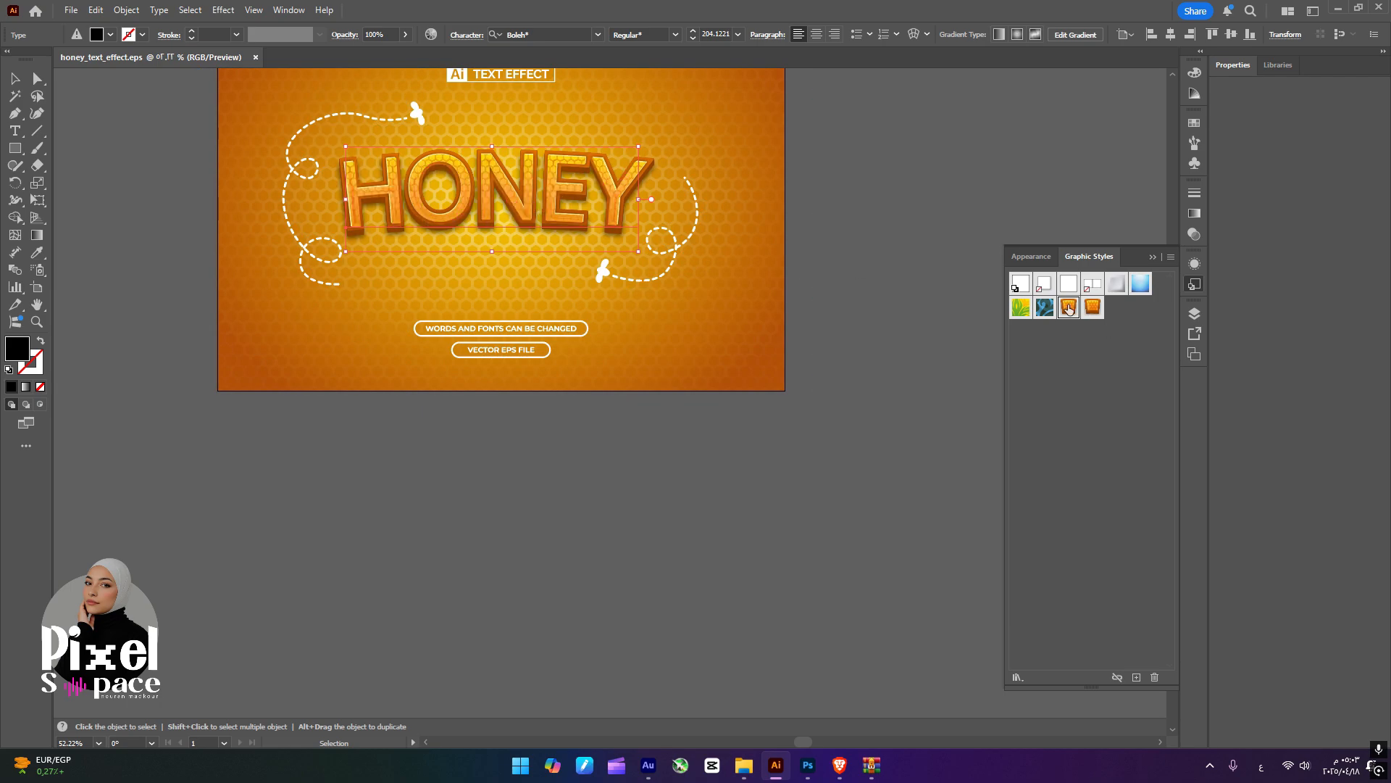
mouse_move(490, 199)
left_mouse_down()
mouse_move(490, 222)
mouse_move(500, 214)
left_mouse_up()
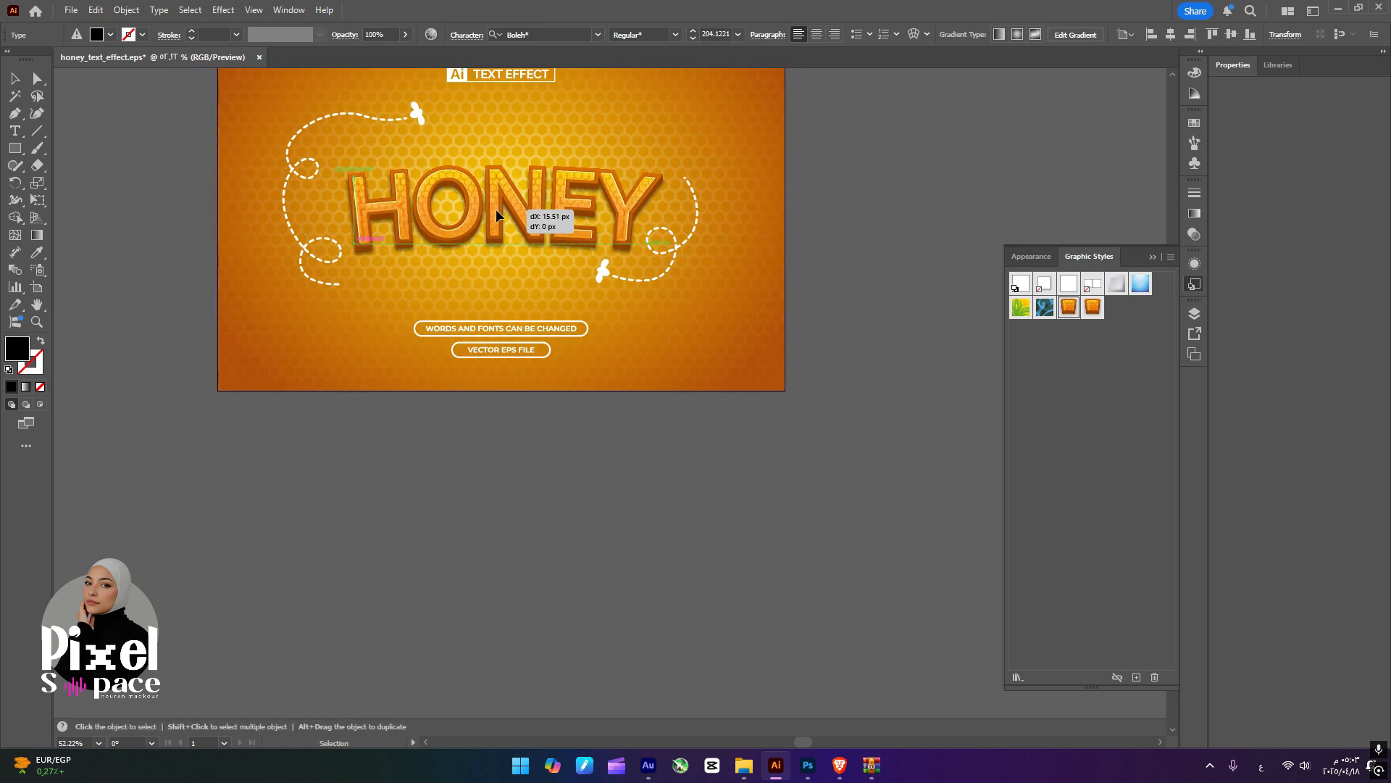
left_click(1137, 678)
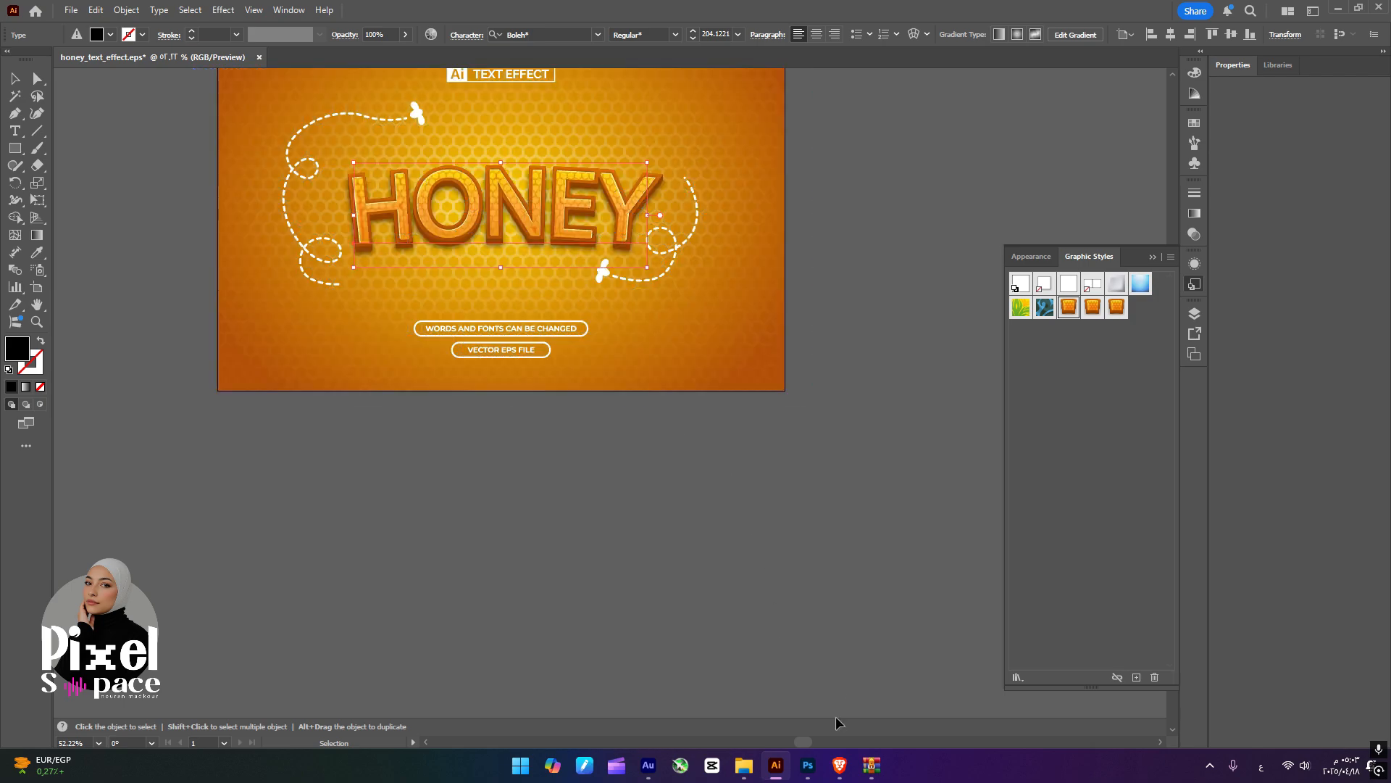
- Bring the red Arabic lettering from 4.psd into the Illustrator document and place it below the HONEY artwork, about 763 × 393 px
left_click(808, 765)
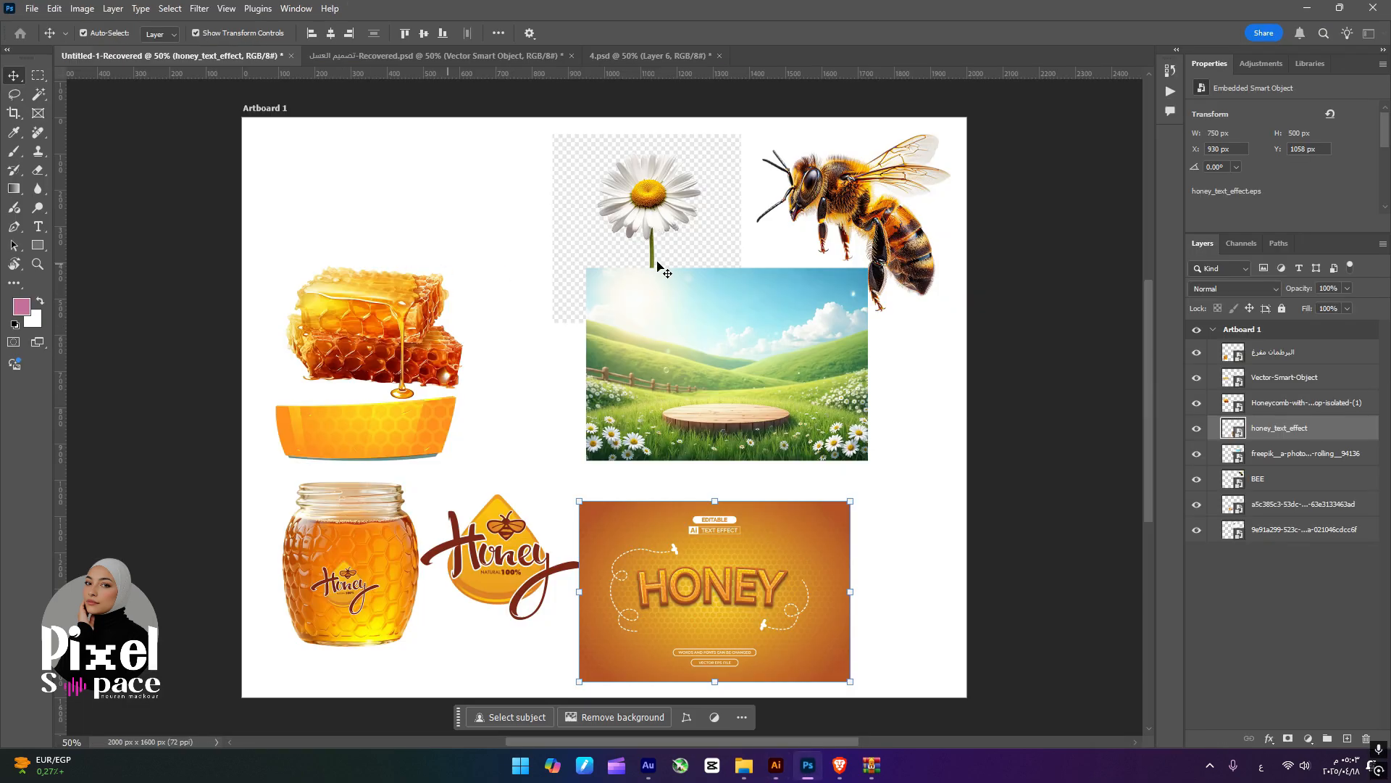
left_click(606, 57)
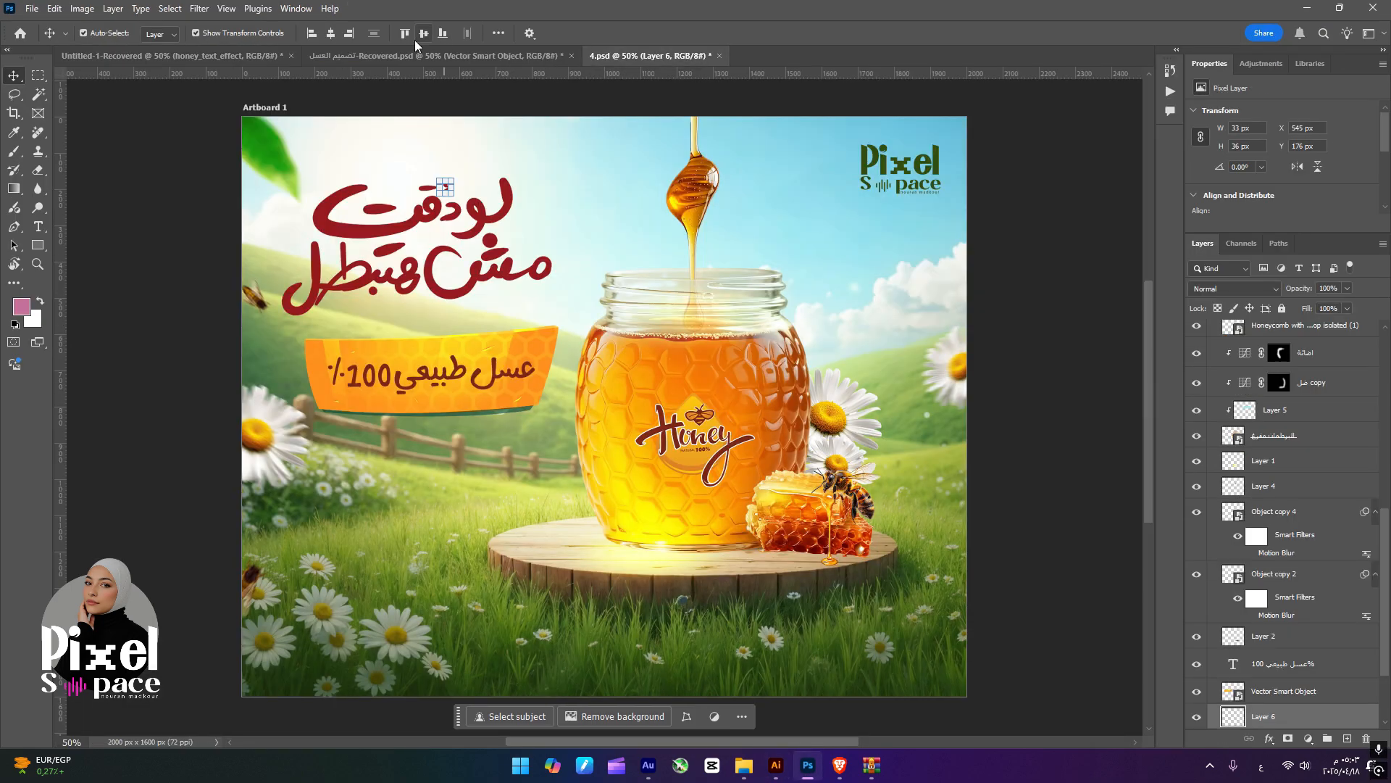
left_click(497, 275)
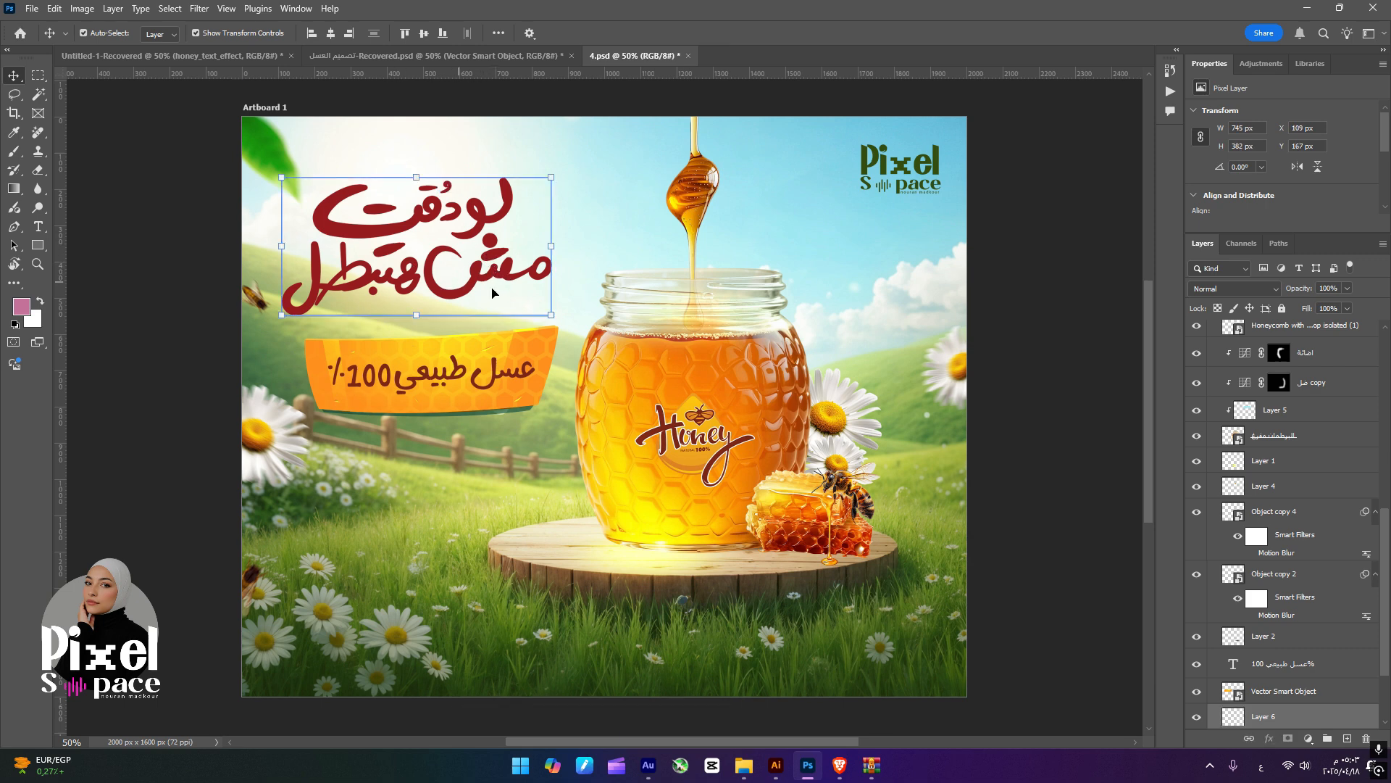
right_click(1275, 691)
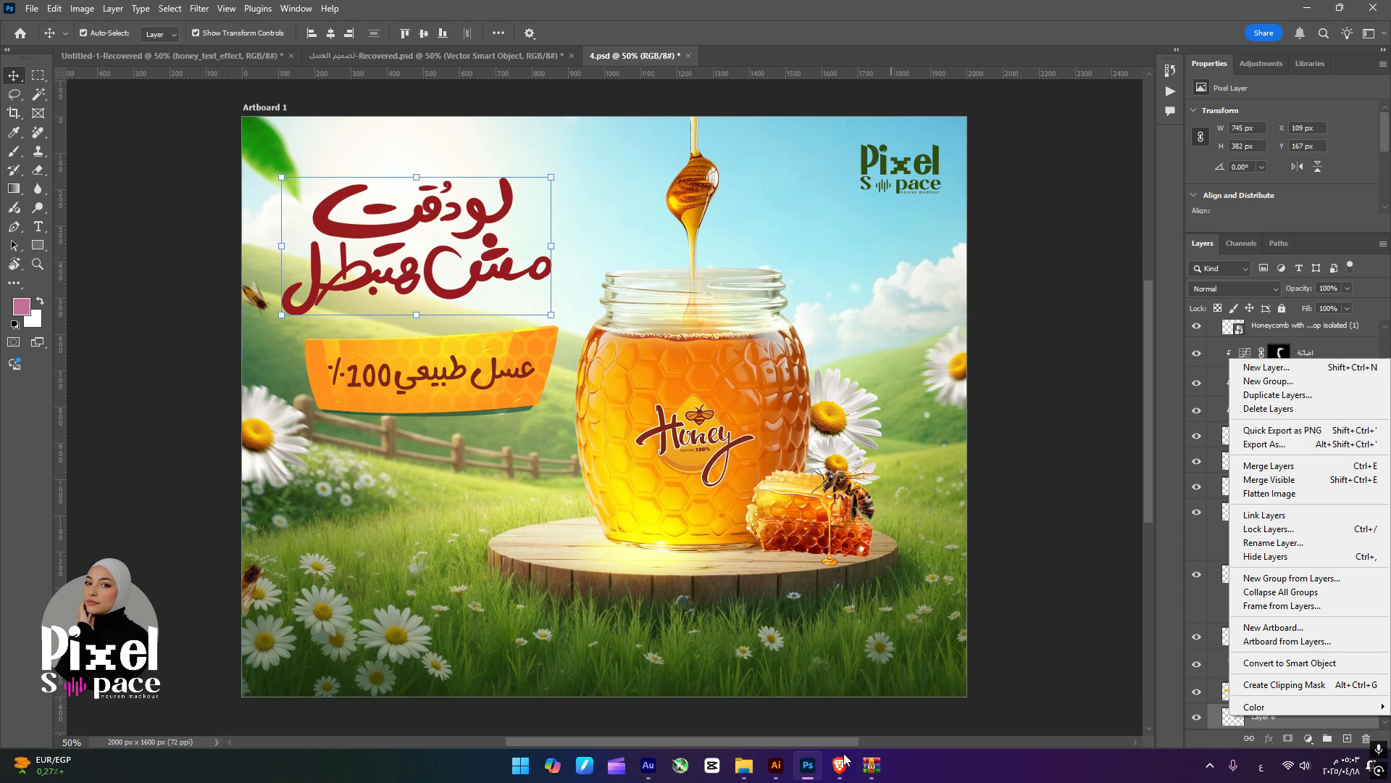
left_click(789, 767)
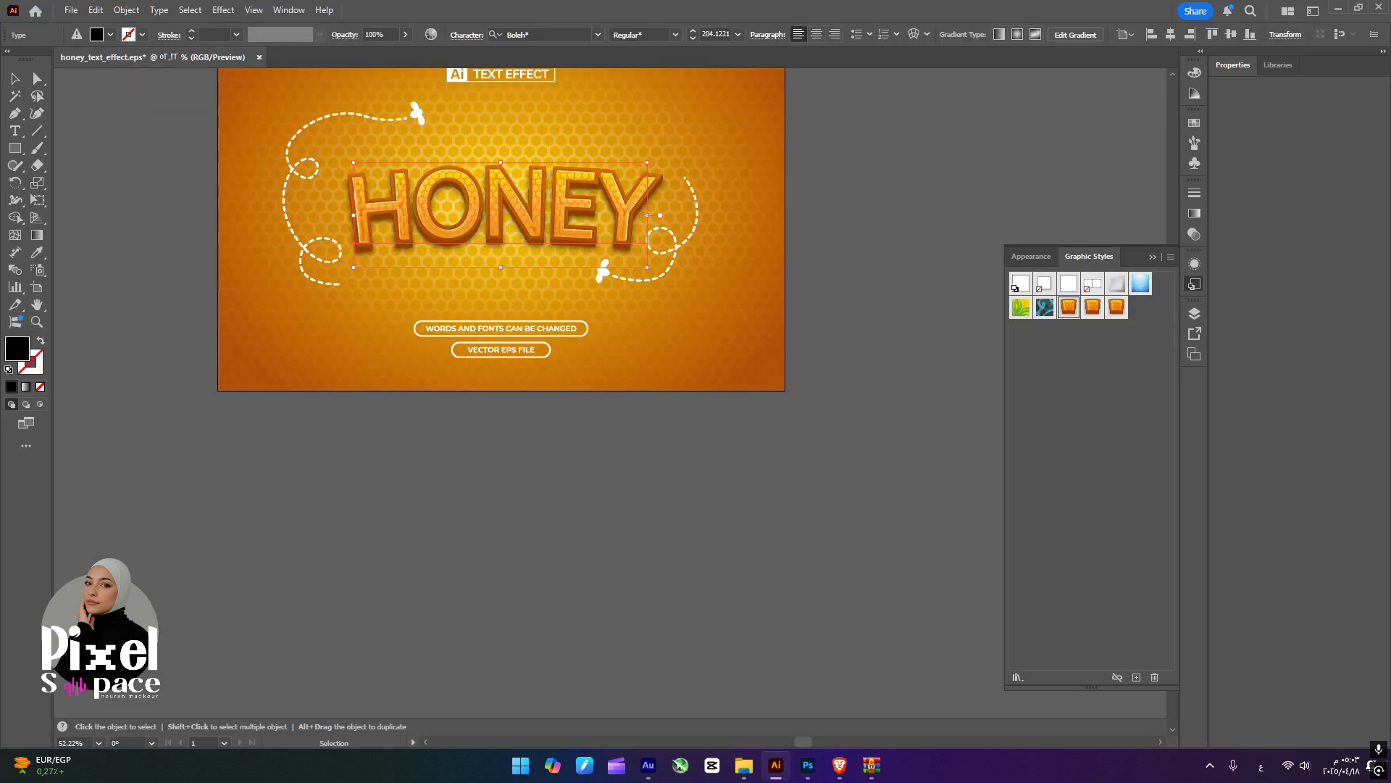
left_click_drag(789, 767, 591, 576)
left_click_drag(589, 523, 589, 477)
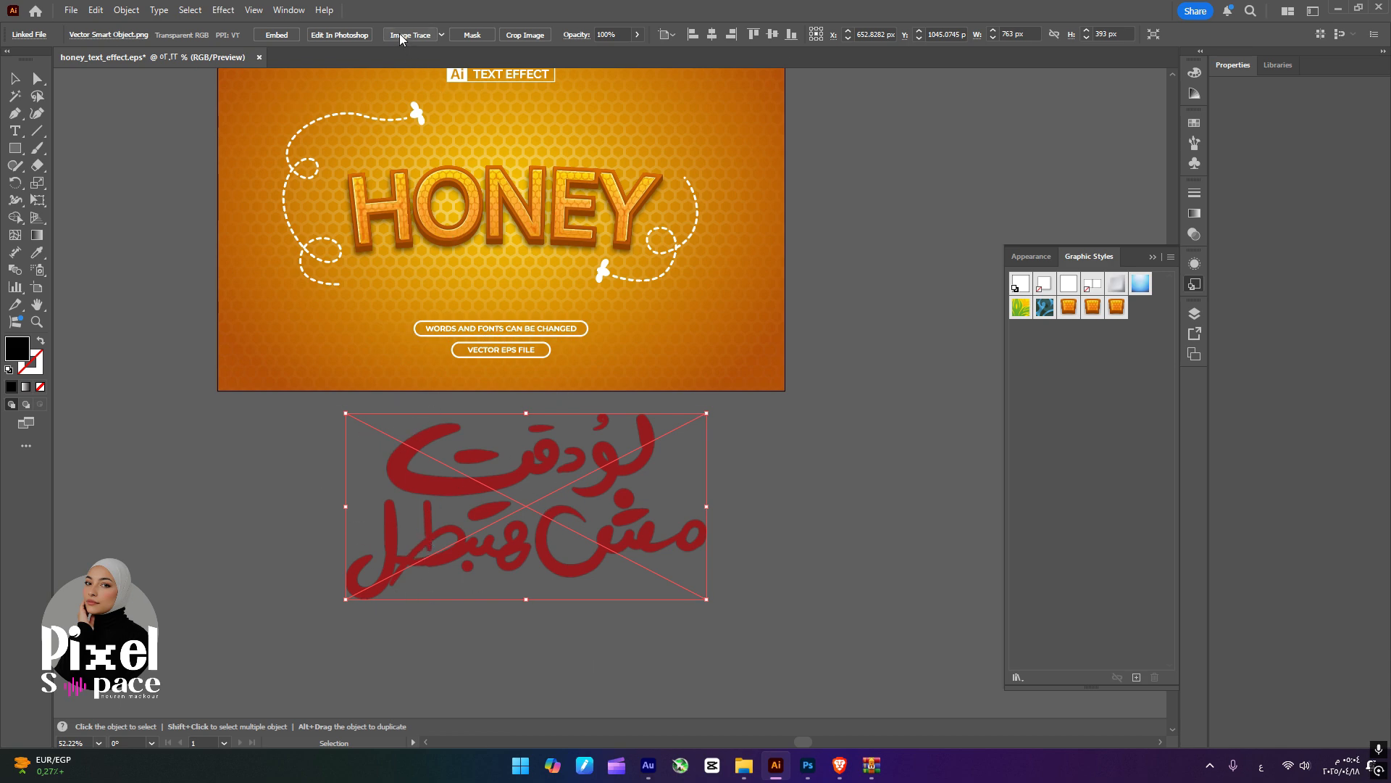
- Image-trace the Arabic lettering with the default preset, expand it to paths and delete its white background
left_click(421, 36)
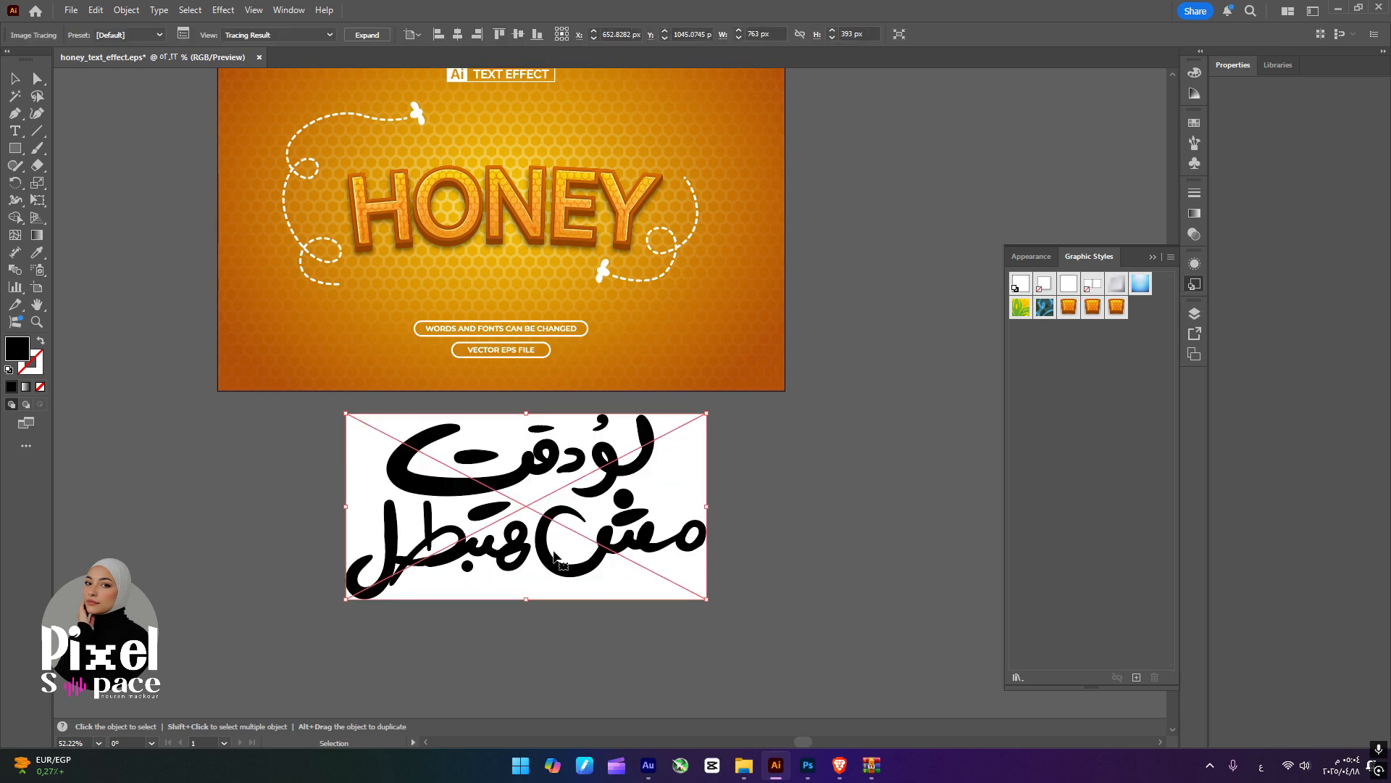
left_click(363, 36)
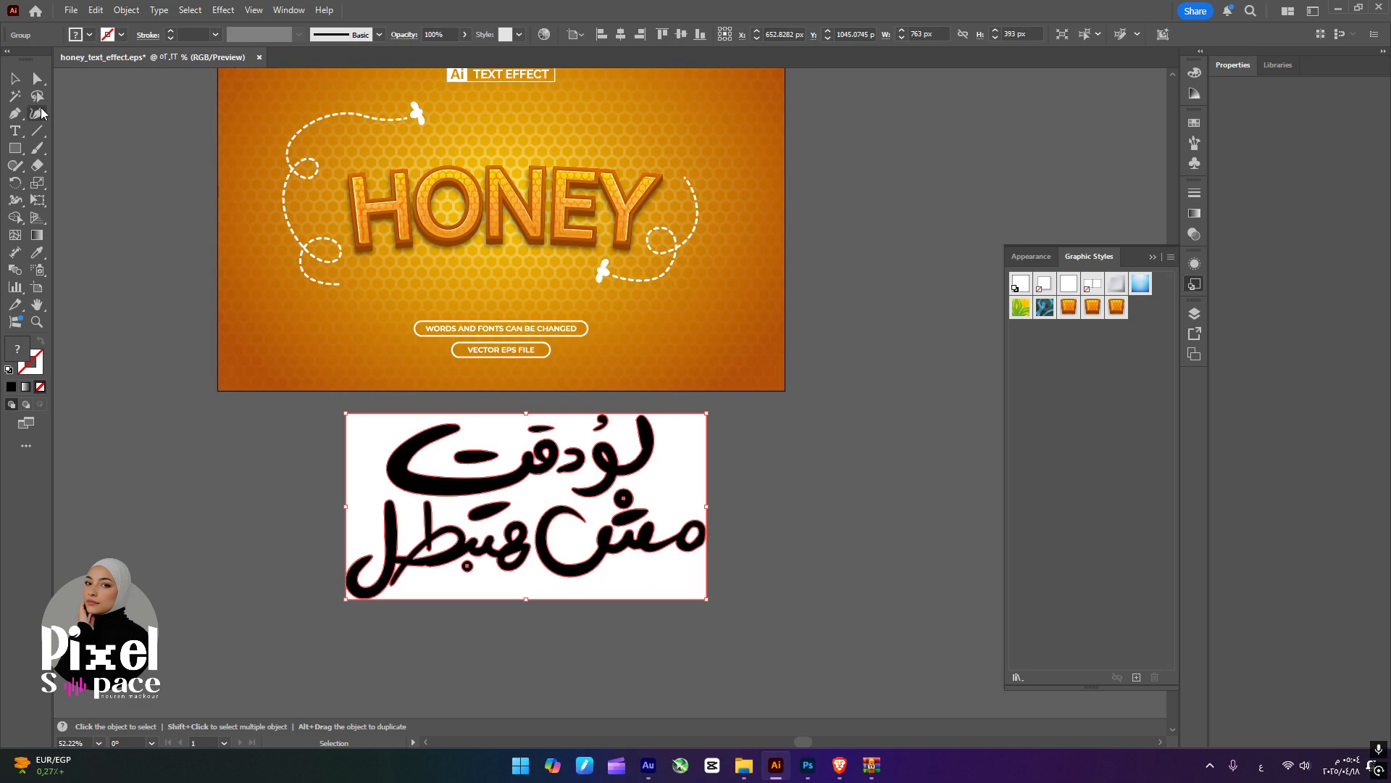
key("y")
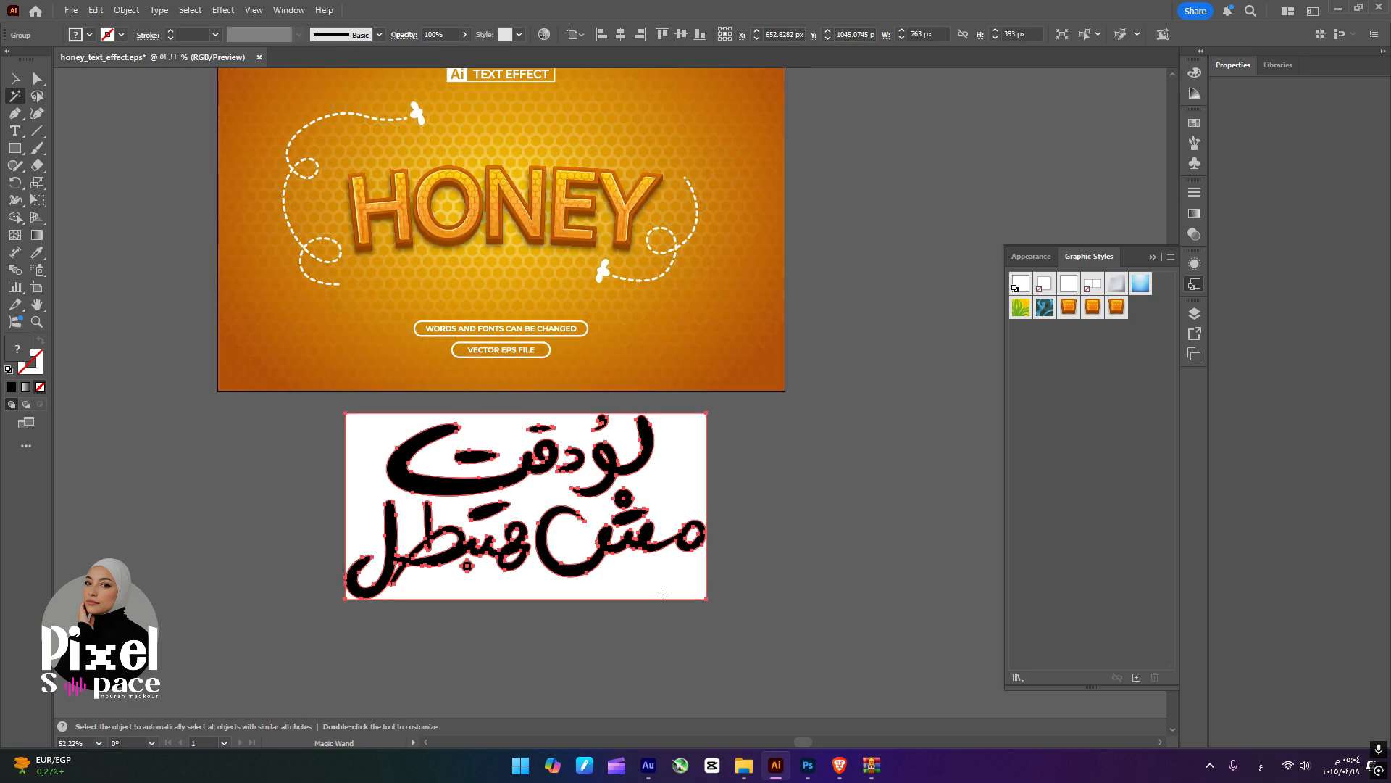
left_click(661, 590)
key("Delete")
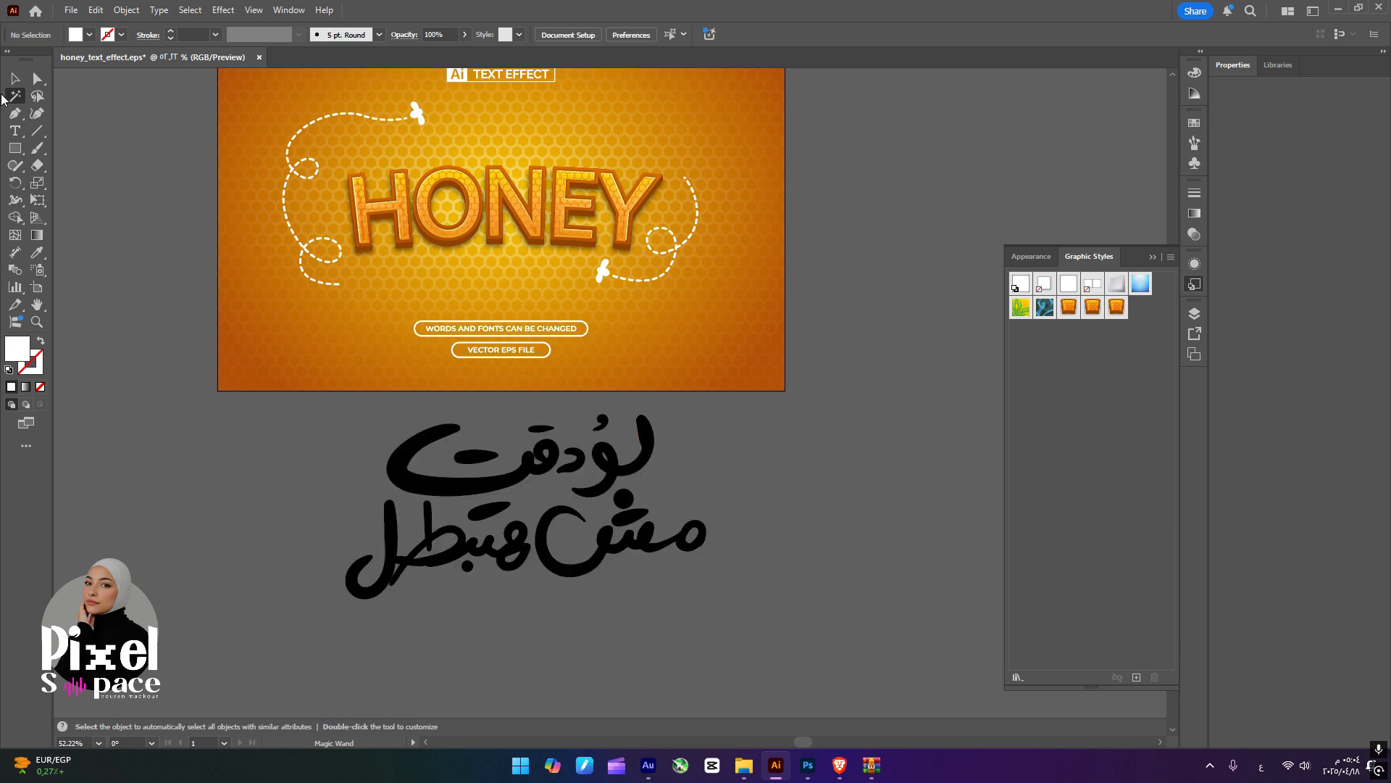
- Apply the newly saved honey graphic style to the traced Arabic lettering and enlarge it to about 1210 × 620 px
left_click(15, 80)
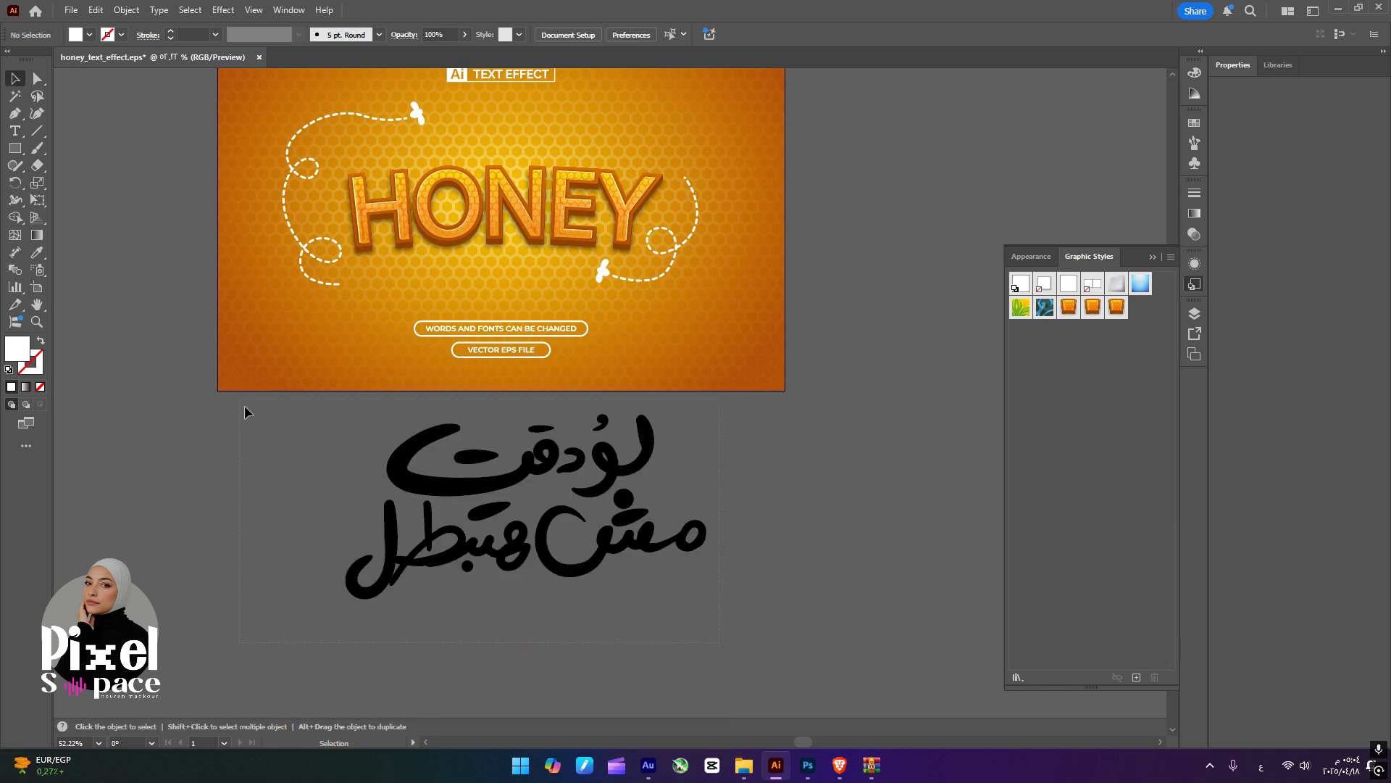
left_click_drag(245, 407, 258, 426)
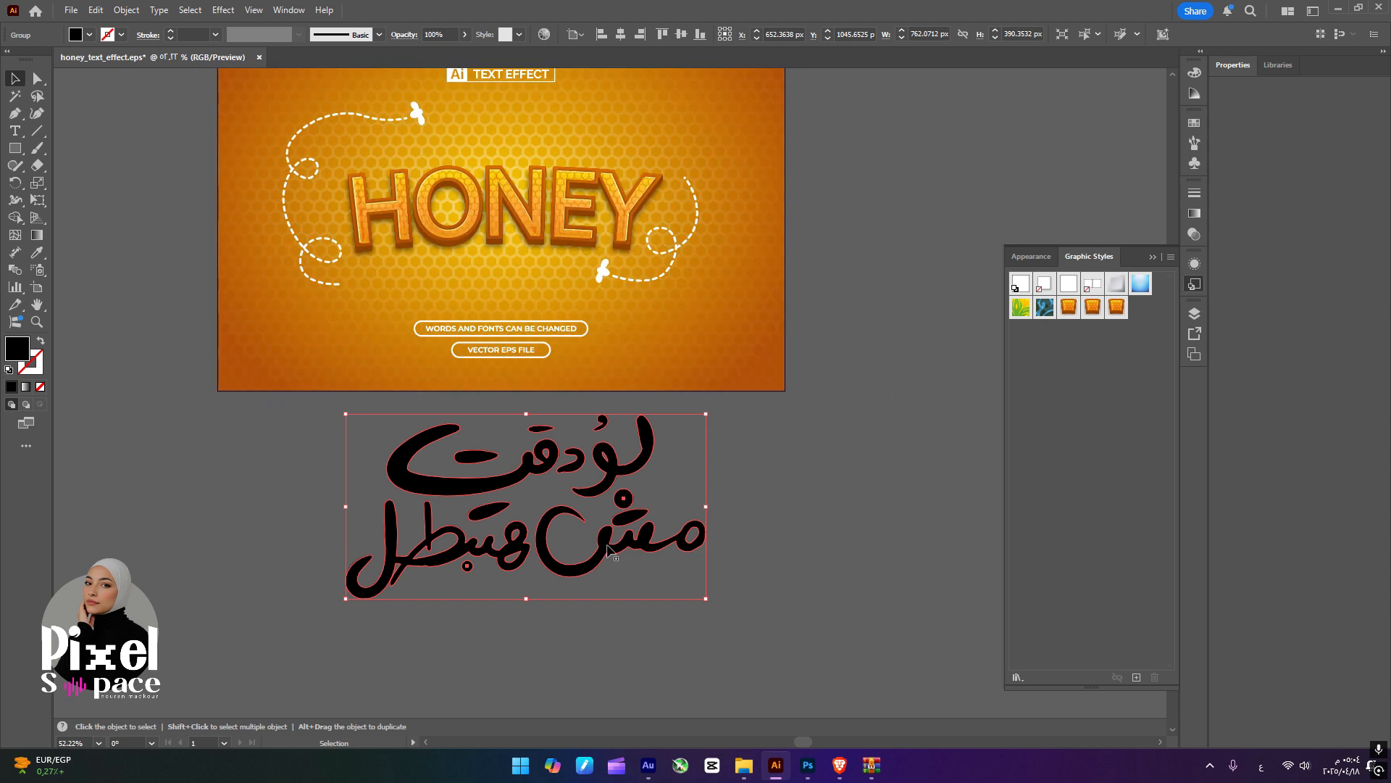
left_click(210, 447)
left_click_drag(345, 414, 756, 623)
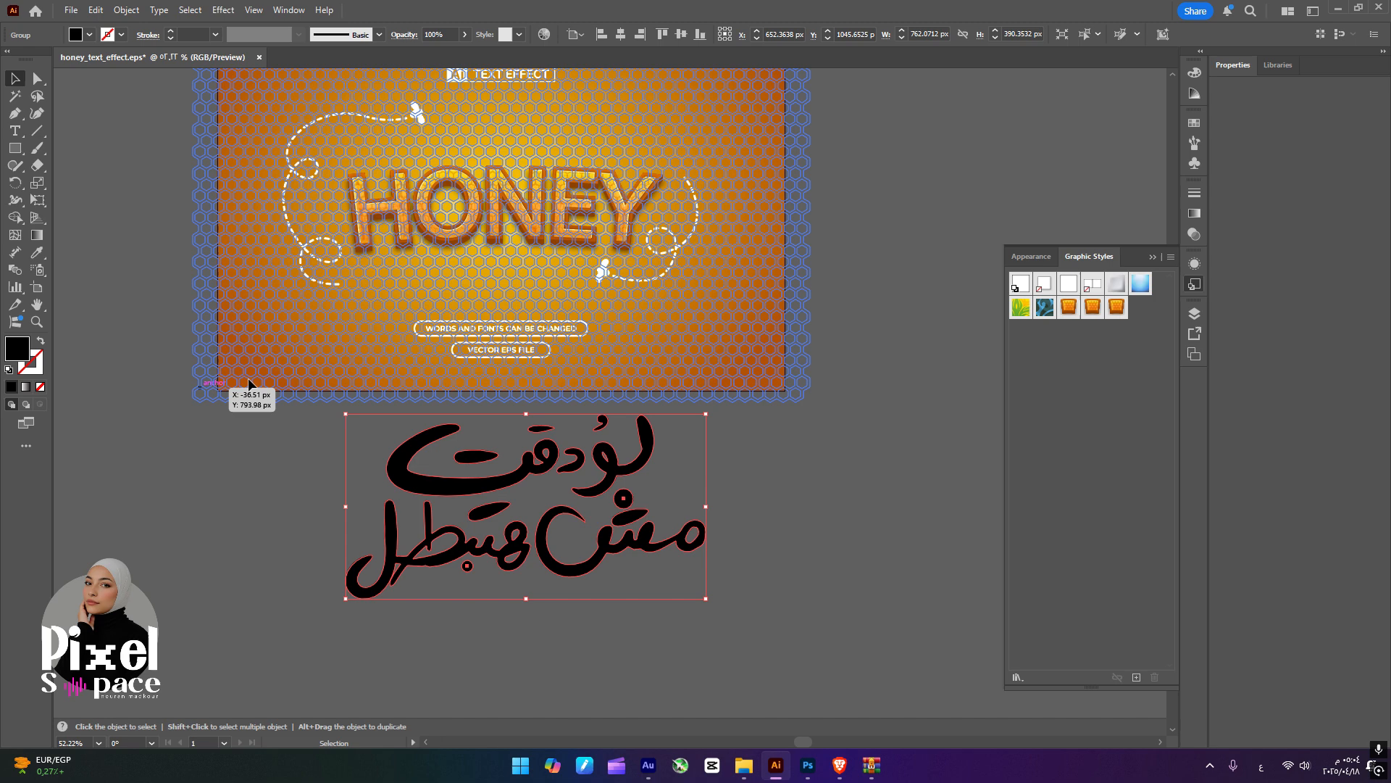
left_click(1122, 313)
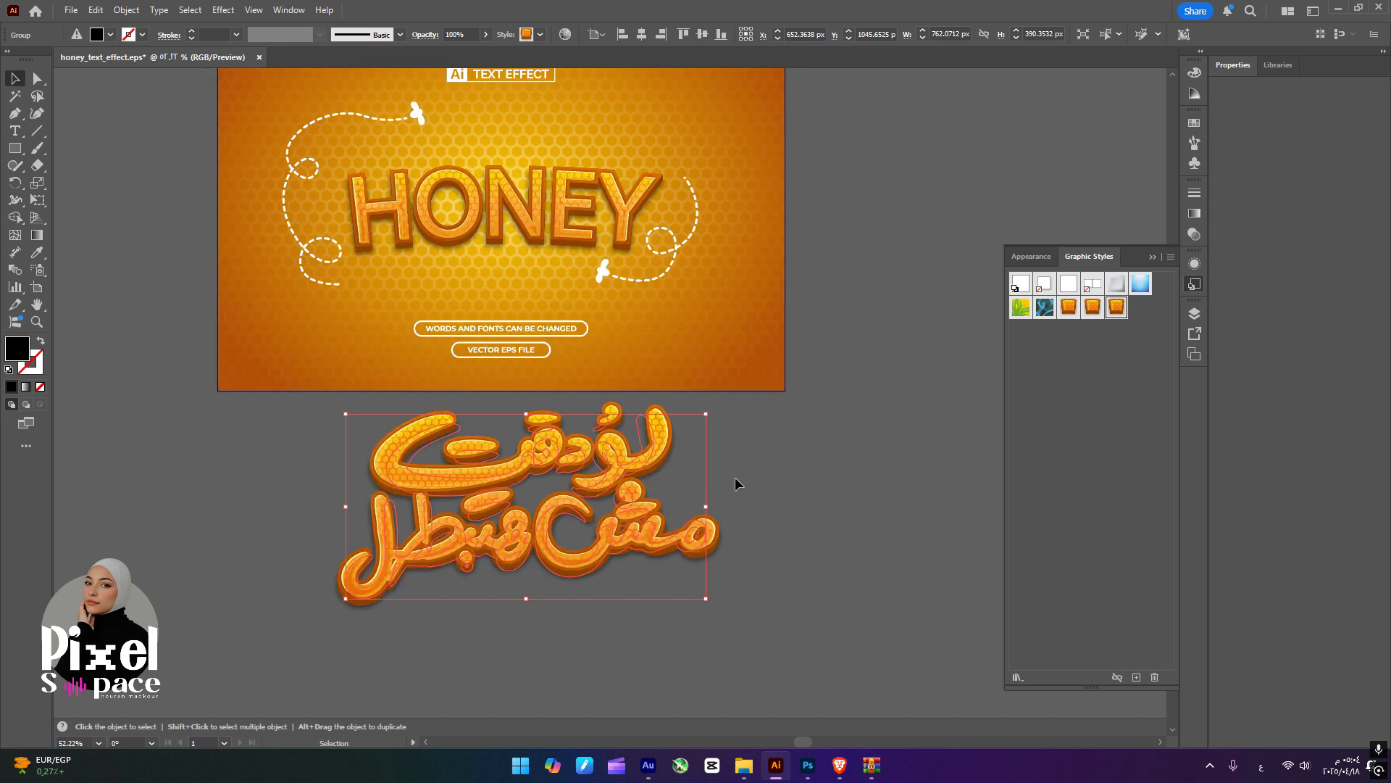
left_click_drag(709, 506, 875, 520)
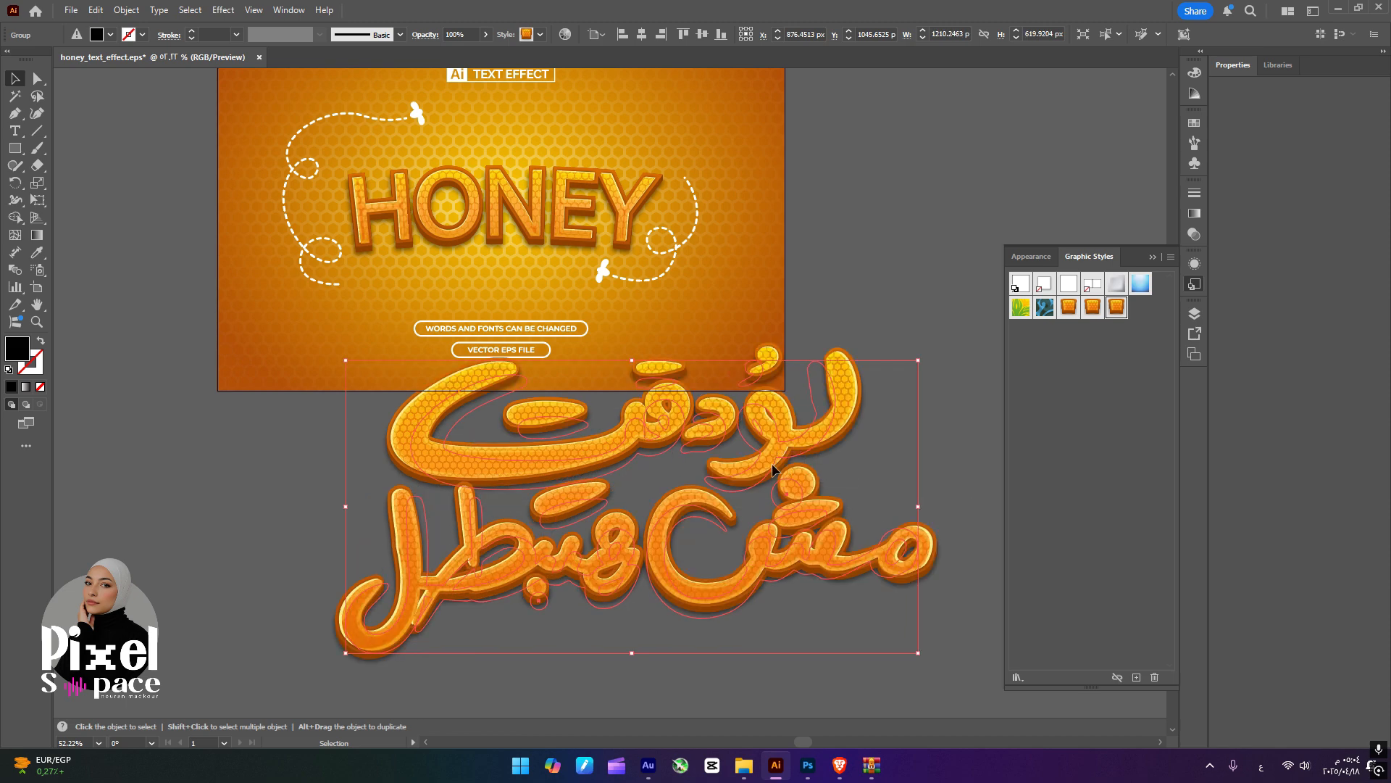
- Transfer the honey-styled lettering into 4.psd as a smart object, scale it down and position it above the orange banner
left_click(808, 765)
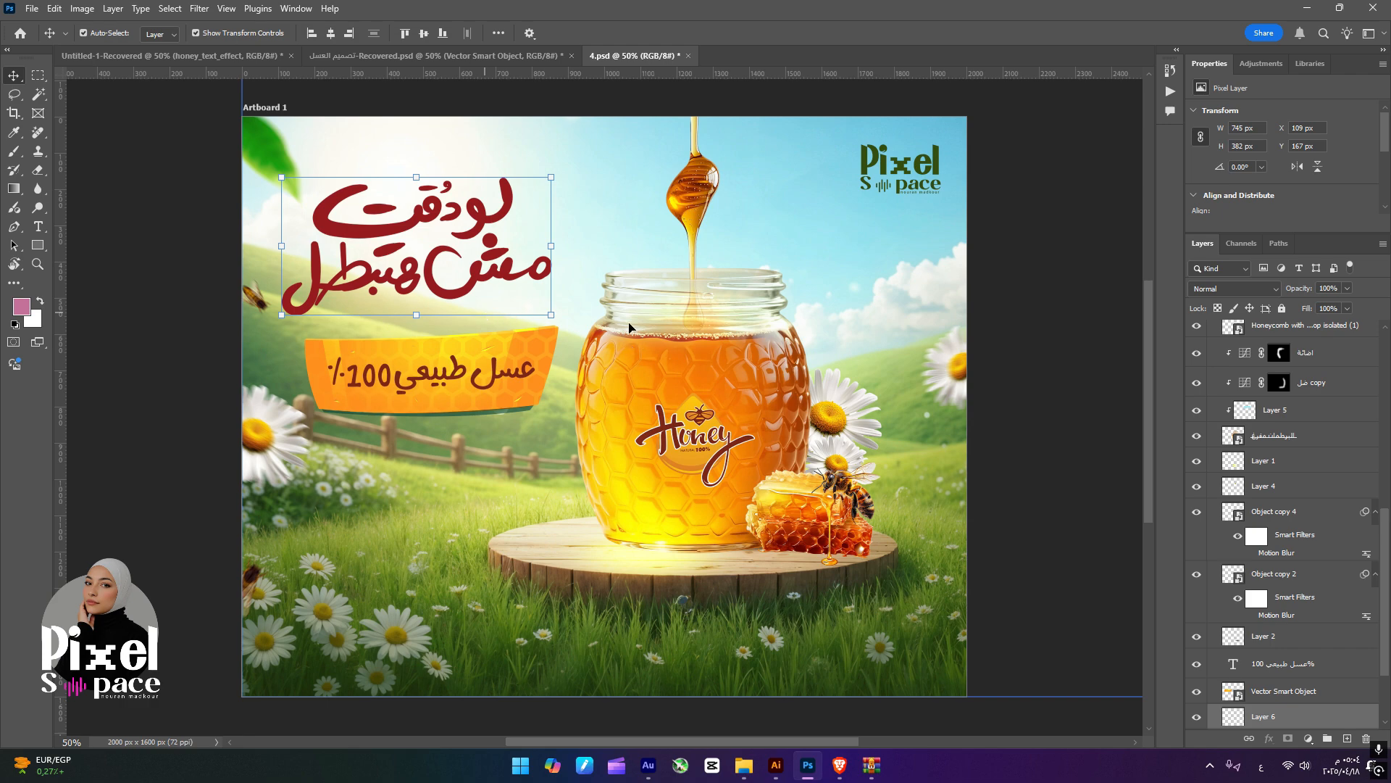
left_click(808, 765)
left_click_drag(820, 625, 737, 625)
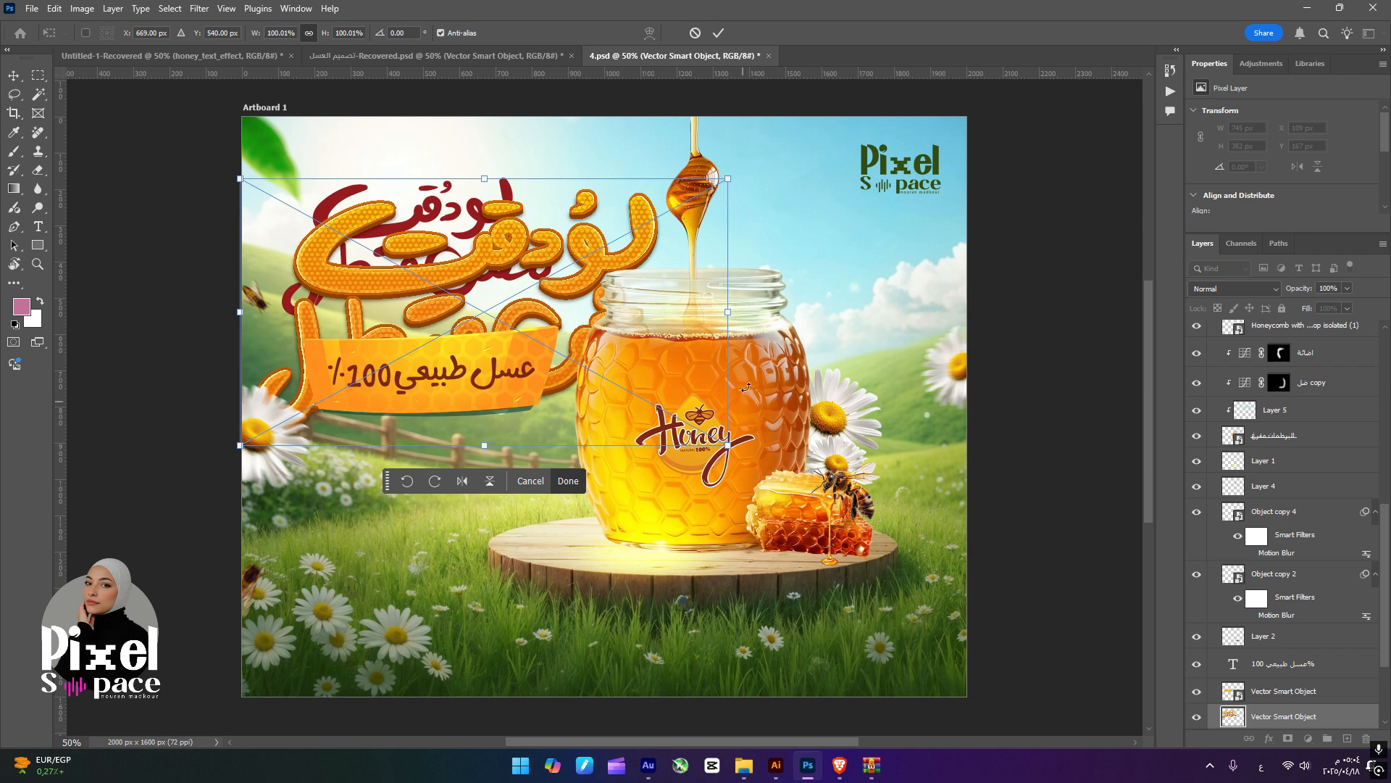
left_click_drag(729, 316, 534, 314)
left_click_drag(447, 268, 491, 217)
left_click(1061, 323)
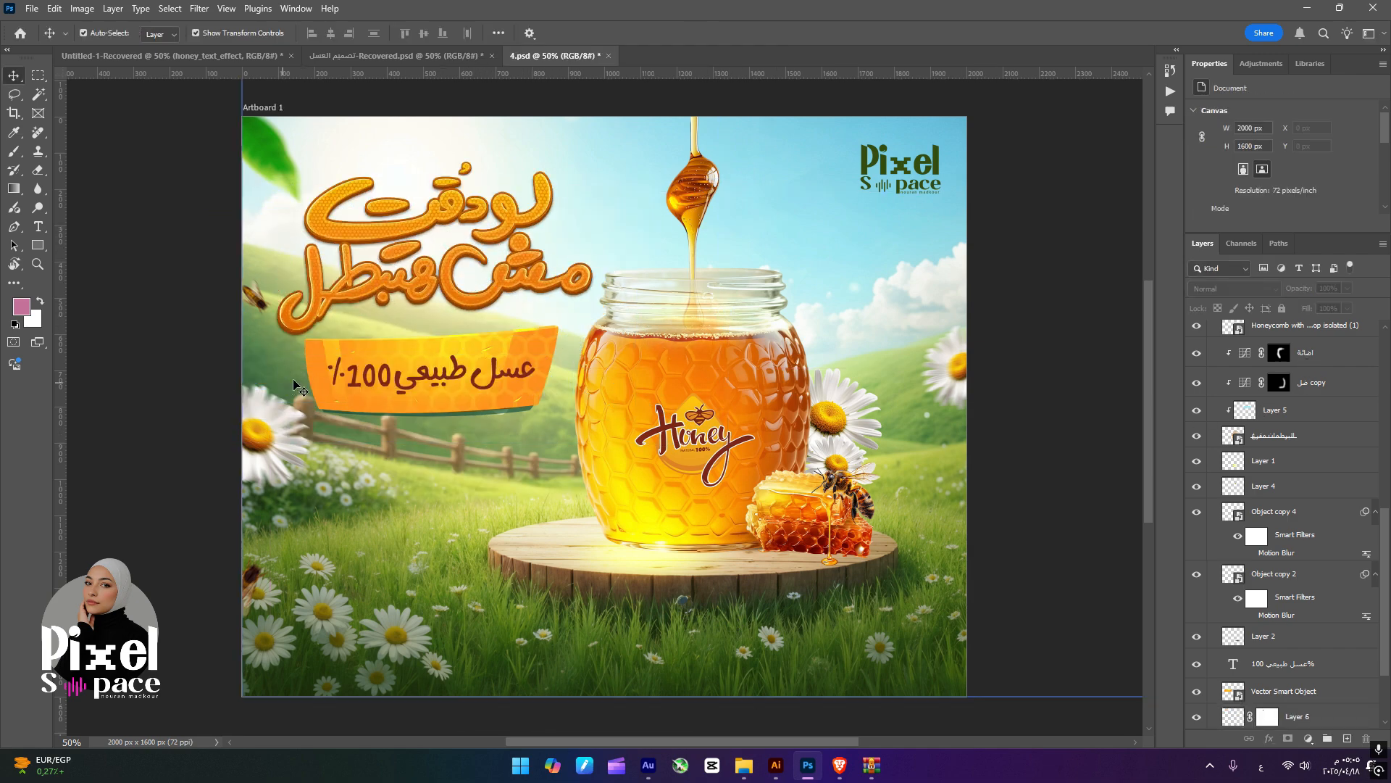
- Copy the glow at the jar's base onto the orange banner's upper edge and flatten it to about 676 × 47 px
left_click(473, 324)
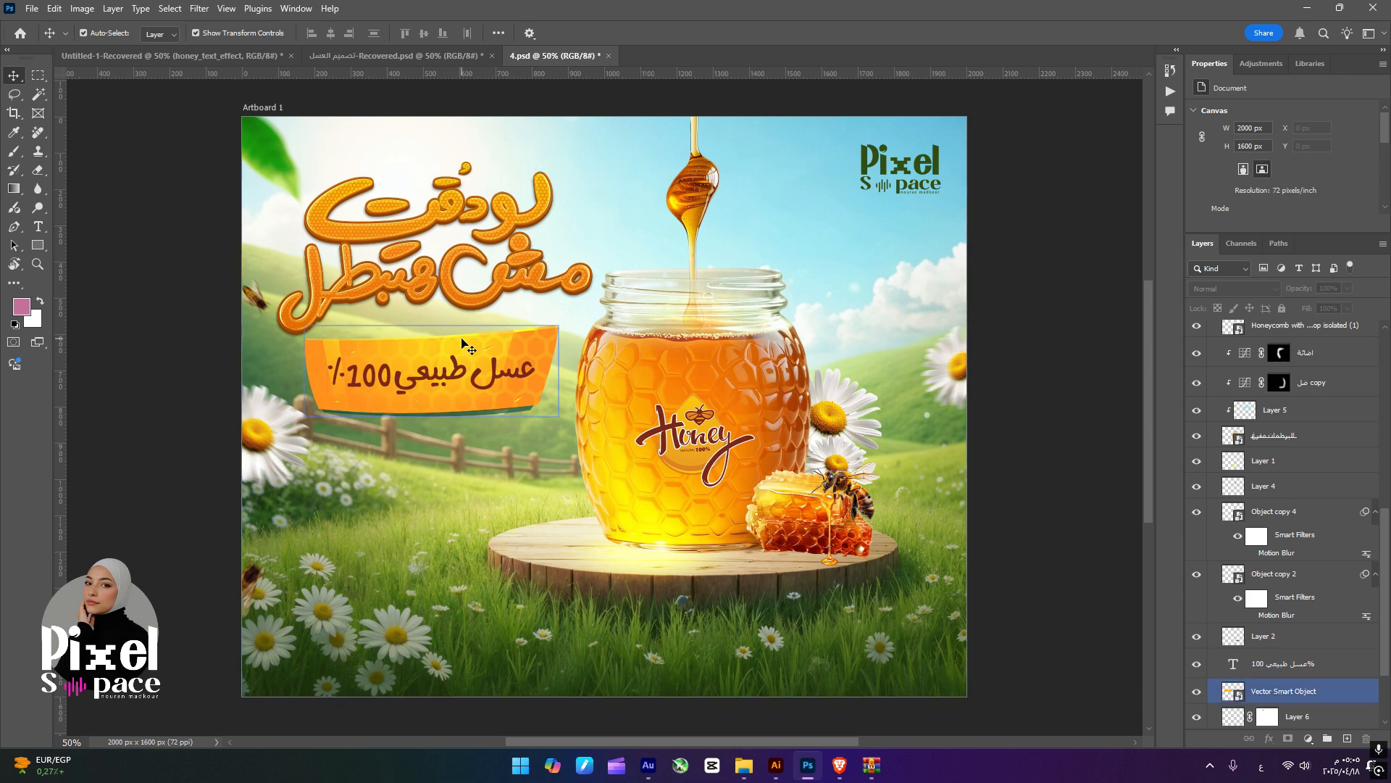
left_click(463, 343)
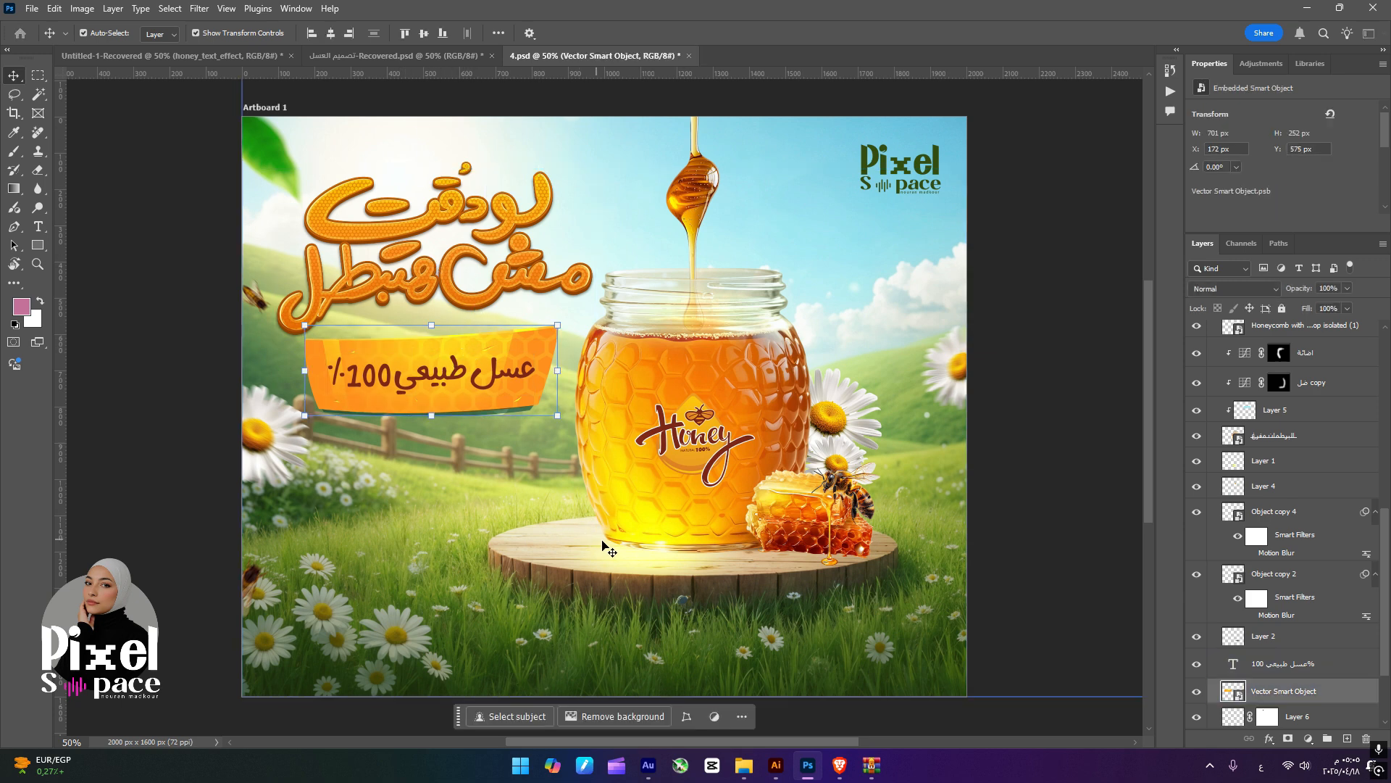
left_click_drag(622, 557, 425, 335)
left_click_drag(450, 287, 447, 339)
key("Return")
key("Left")
key("Left")
key("Down")
key("Down")
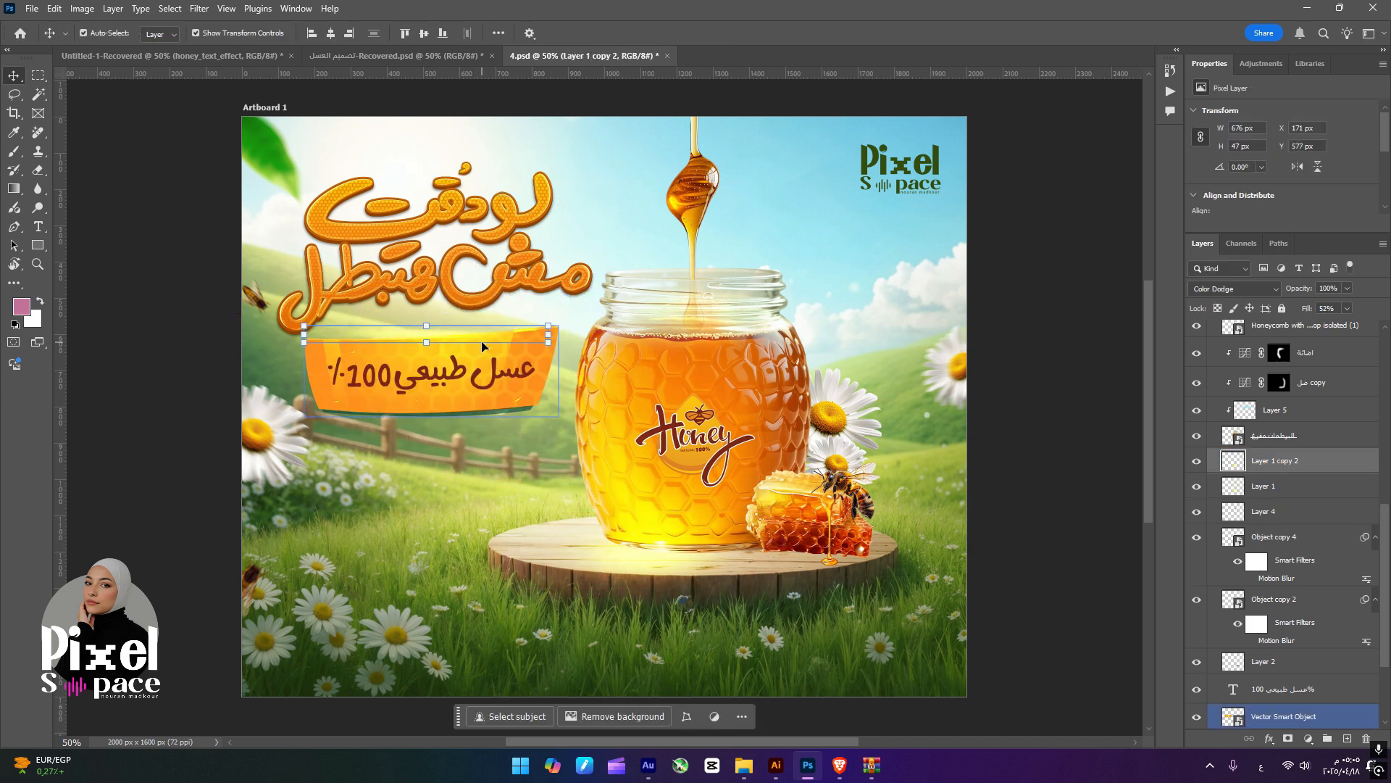
- Nudge the banner's glow copy to about X 161 px and Y 593 px
key("Left")
key("Left")
key("Left")
key("Left")
key("Left")
key("Left")
key("Left")
key("Left")
key("Down")
key("Down")
key("Down")
key("Down")
key("Down")
key("Down")
key("Down")
key("Down")
key("Down")
key("Down")
key("Down")
key("Down")
key("Down")
key("Down")
key("Down")
key("Down")
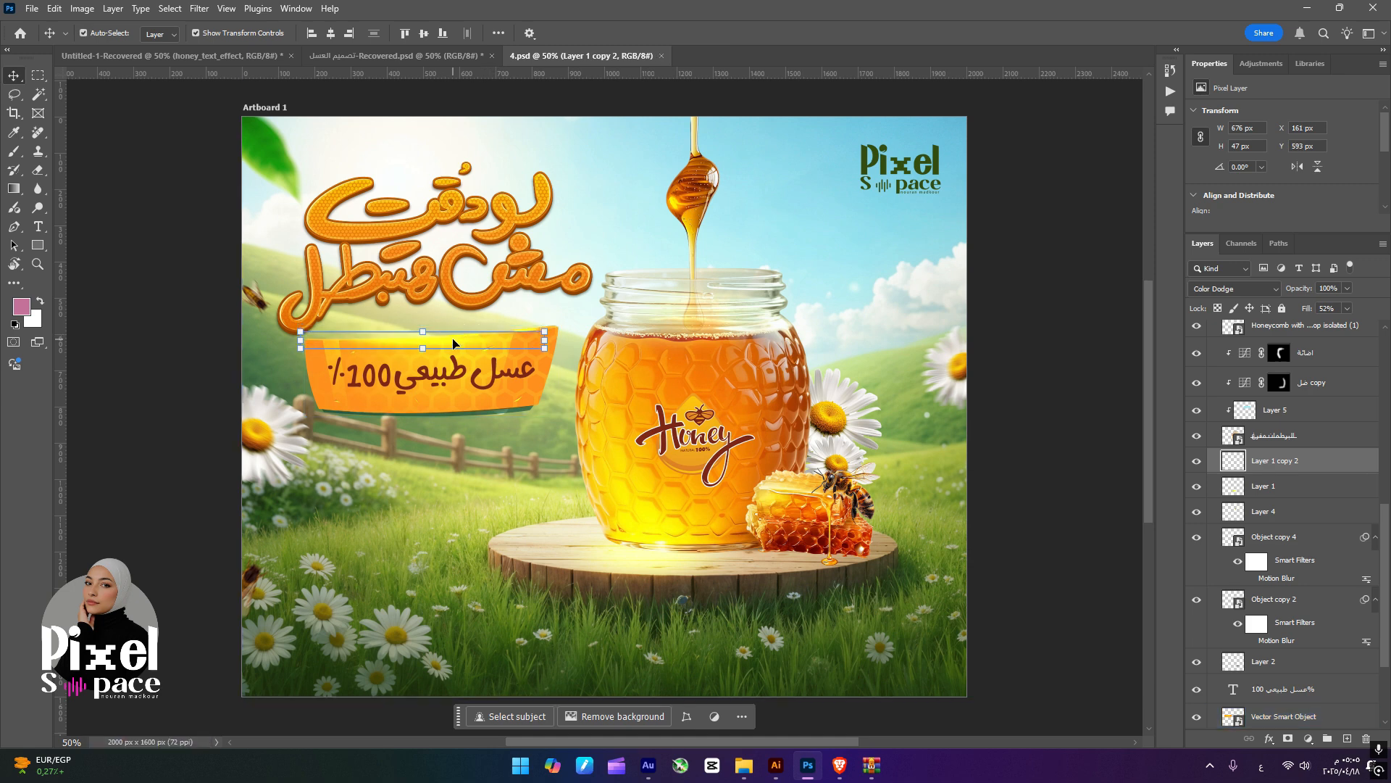
- Copy the banner's glow onto the upper line of the honey lettering and resize it to about 424 × 76 px
left_click_drag(454, 343, 408, 233)
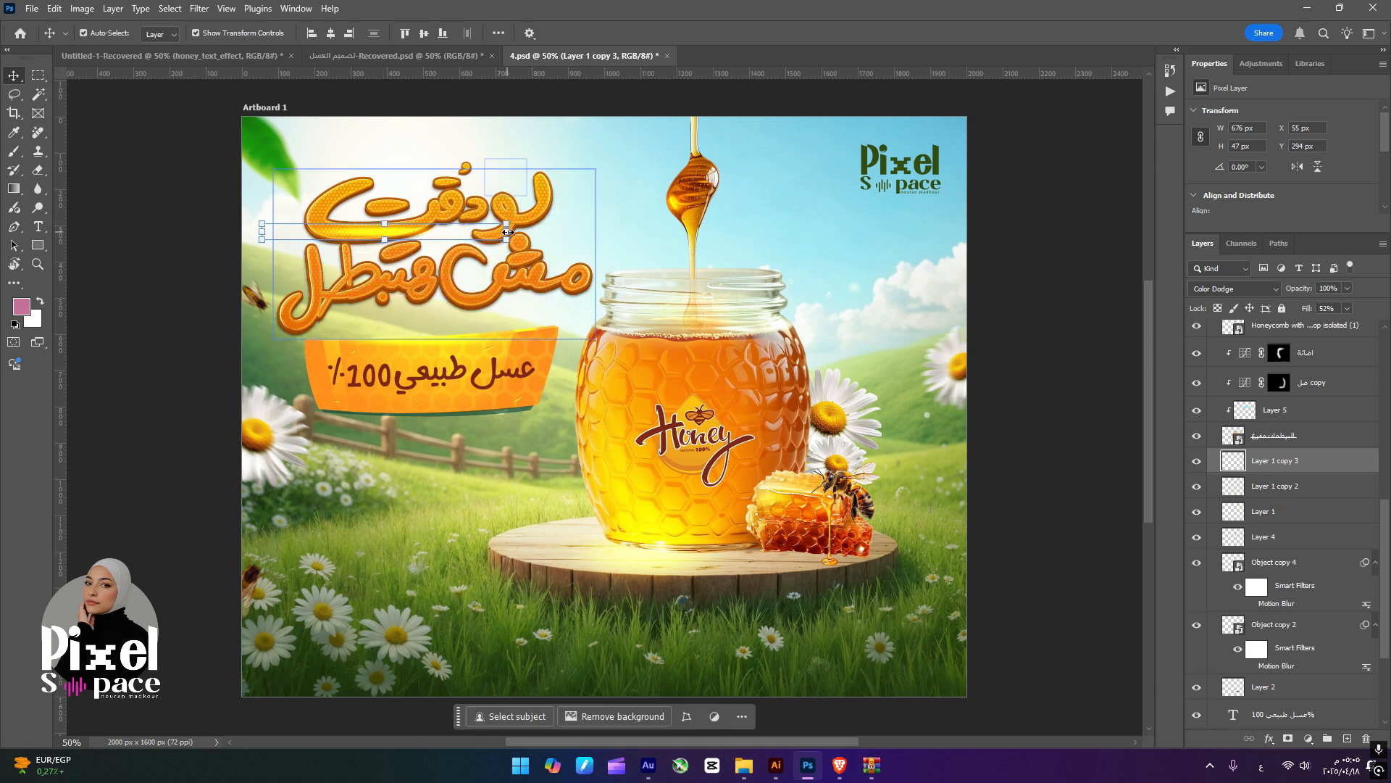
mouse_move(507, 232)
left_mouse_down()
mouse_move(367, 230)
mouse_move(499, 208)
mouse_move(466, 234)
mouse_move(507, 221)
left_mouse_up()
left_click_drag(405, 243, 406, 239)
key("Return")
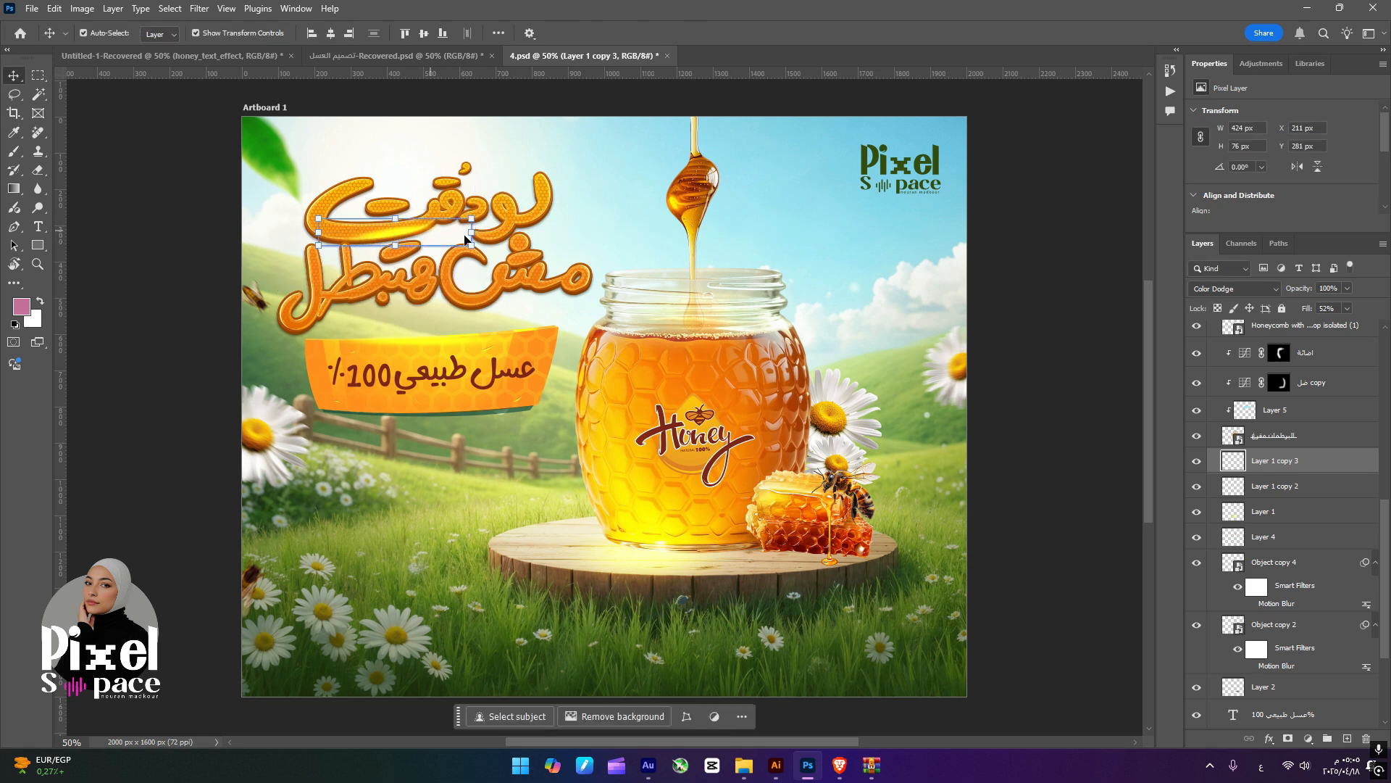
- Reduce the fill of the Color Dodge glow copy on the honey lettering's upper line
left_click(1347, 308)
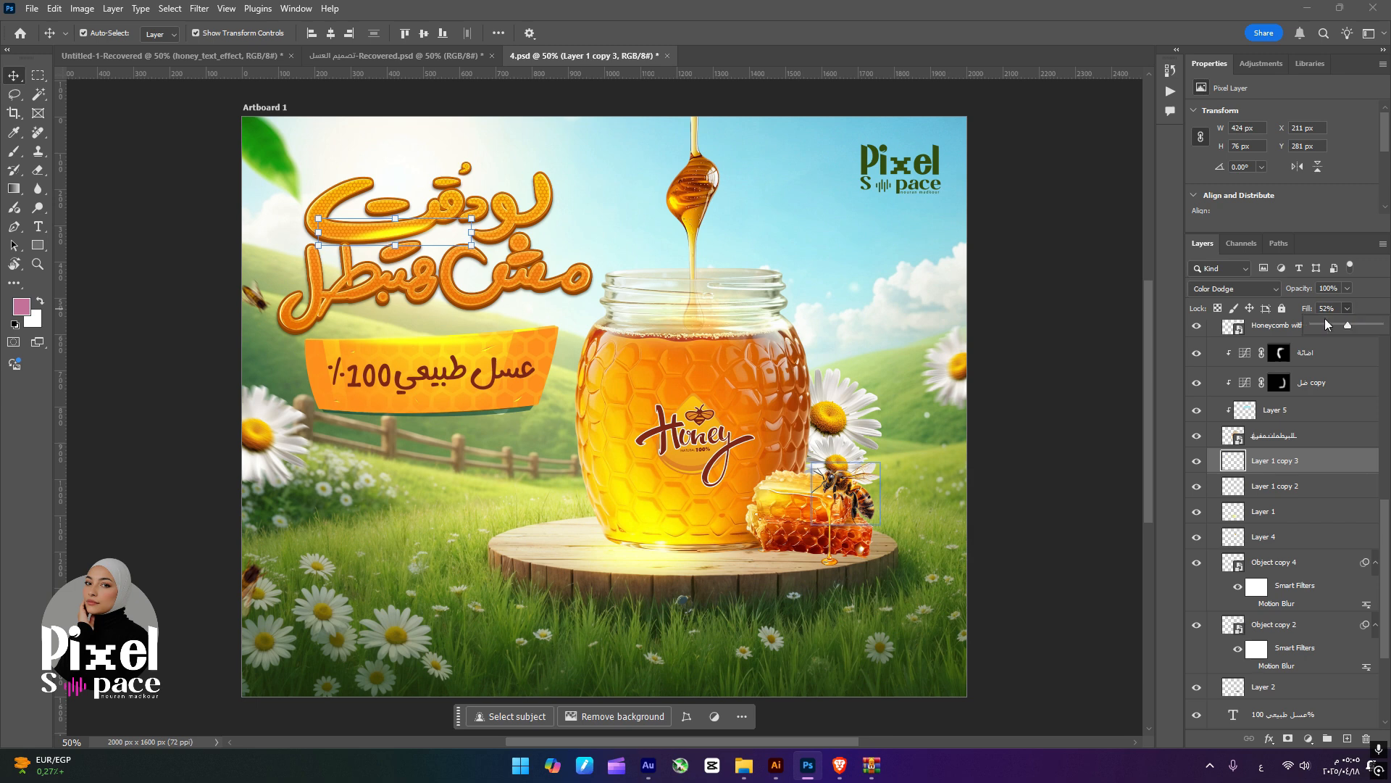
left_click_drag(1348, 324, 1333, 330)
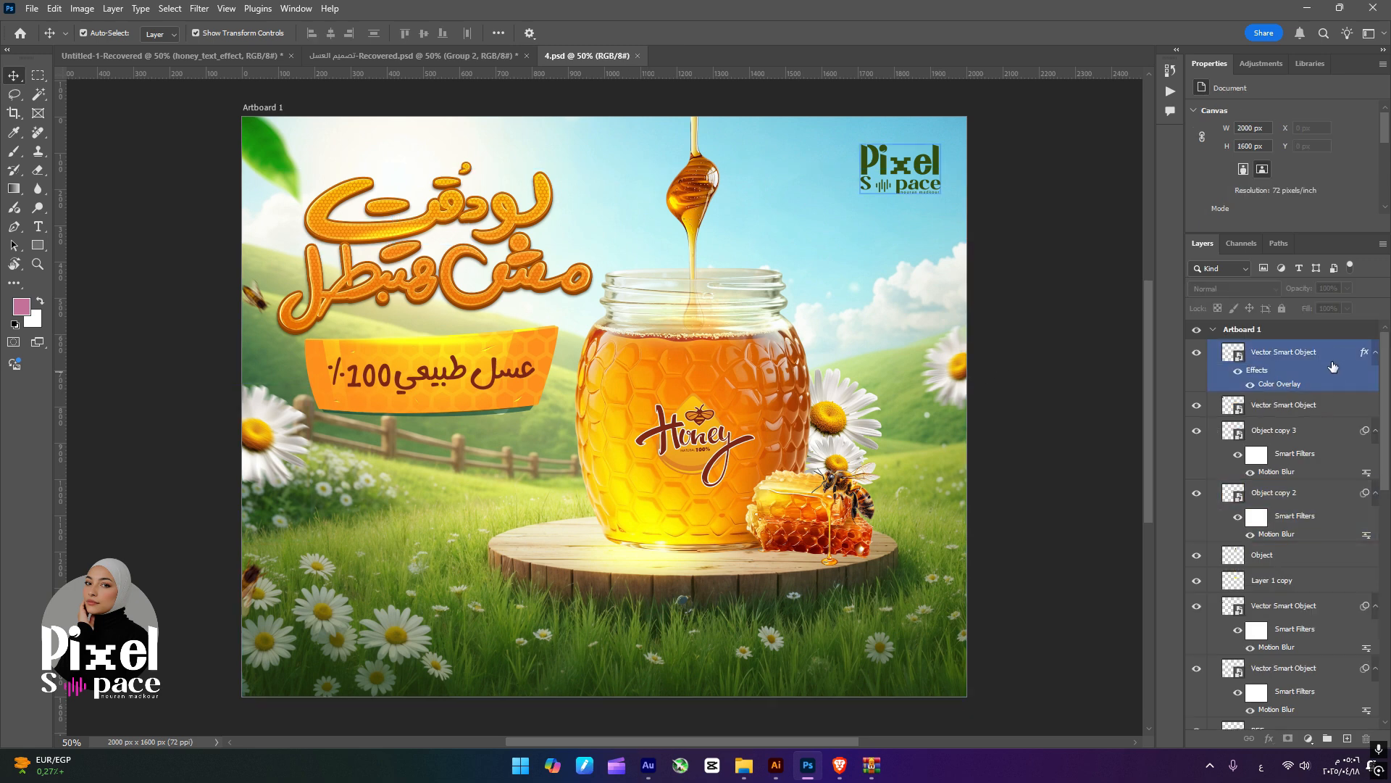
- Group all layers inside Artboard 1, from the logo down to the background photo
left_click(1333, 367)
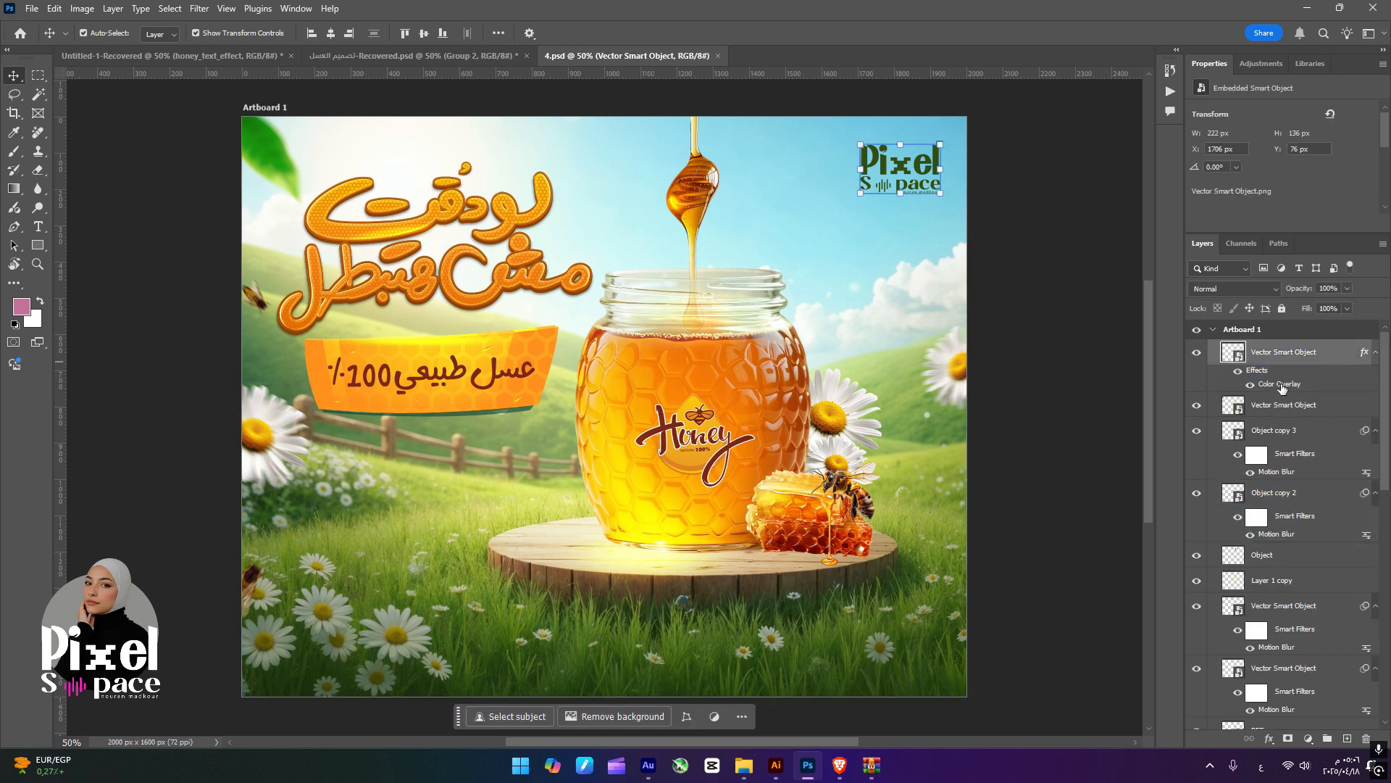
left_click_drag(1384, 388, 1388, 579)
scroll(1335, 706, "down", 2)
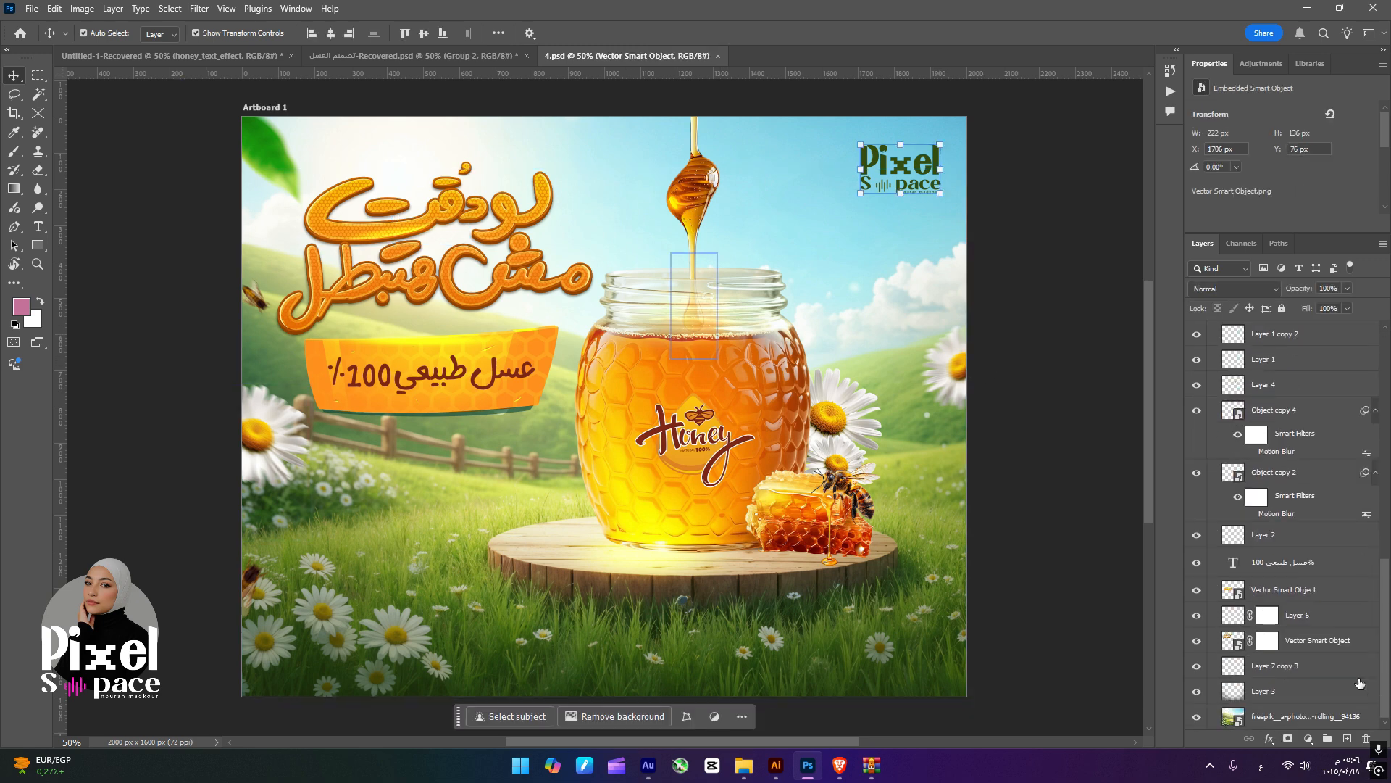
left_click(1336, 705, "shift")
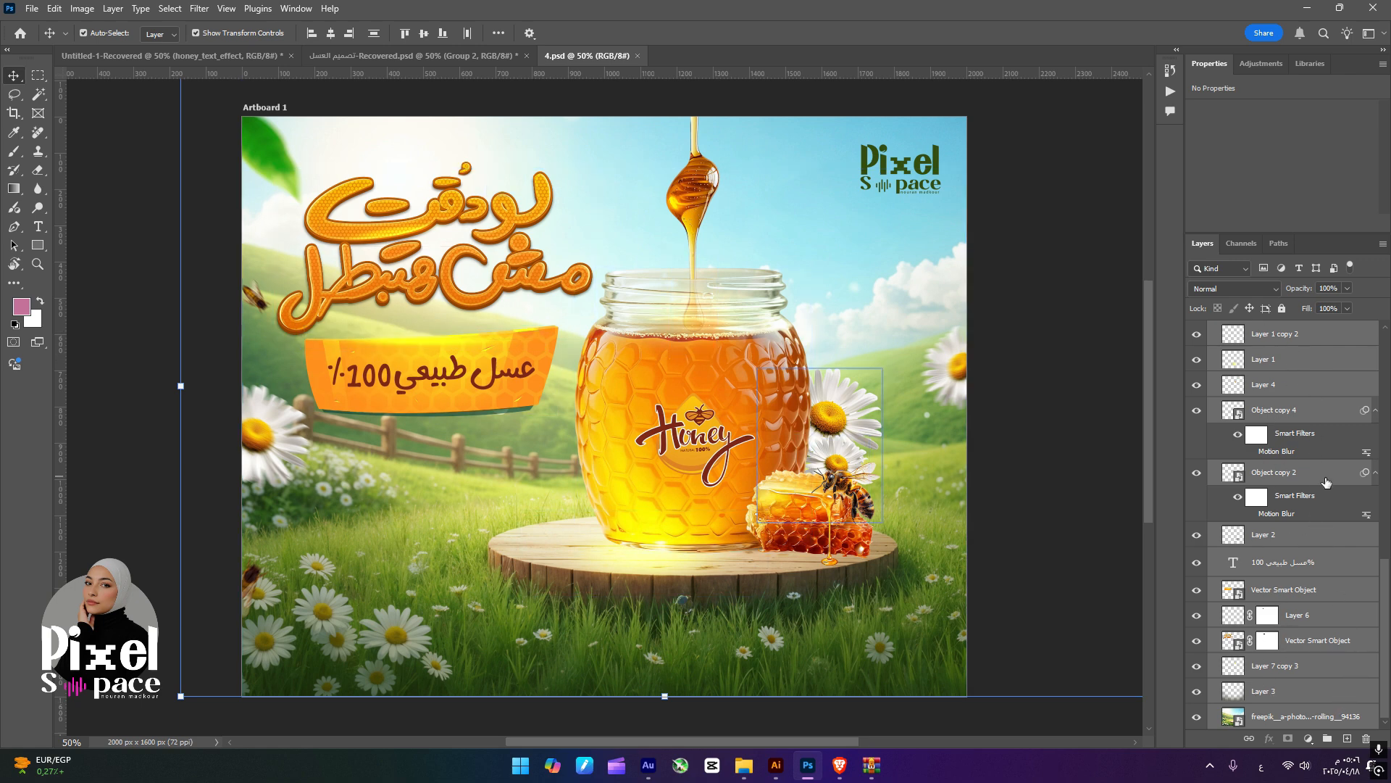
key("ctrl+g")
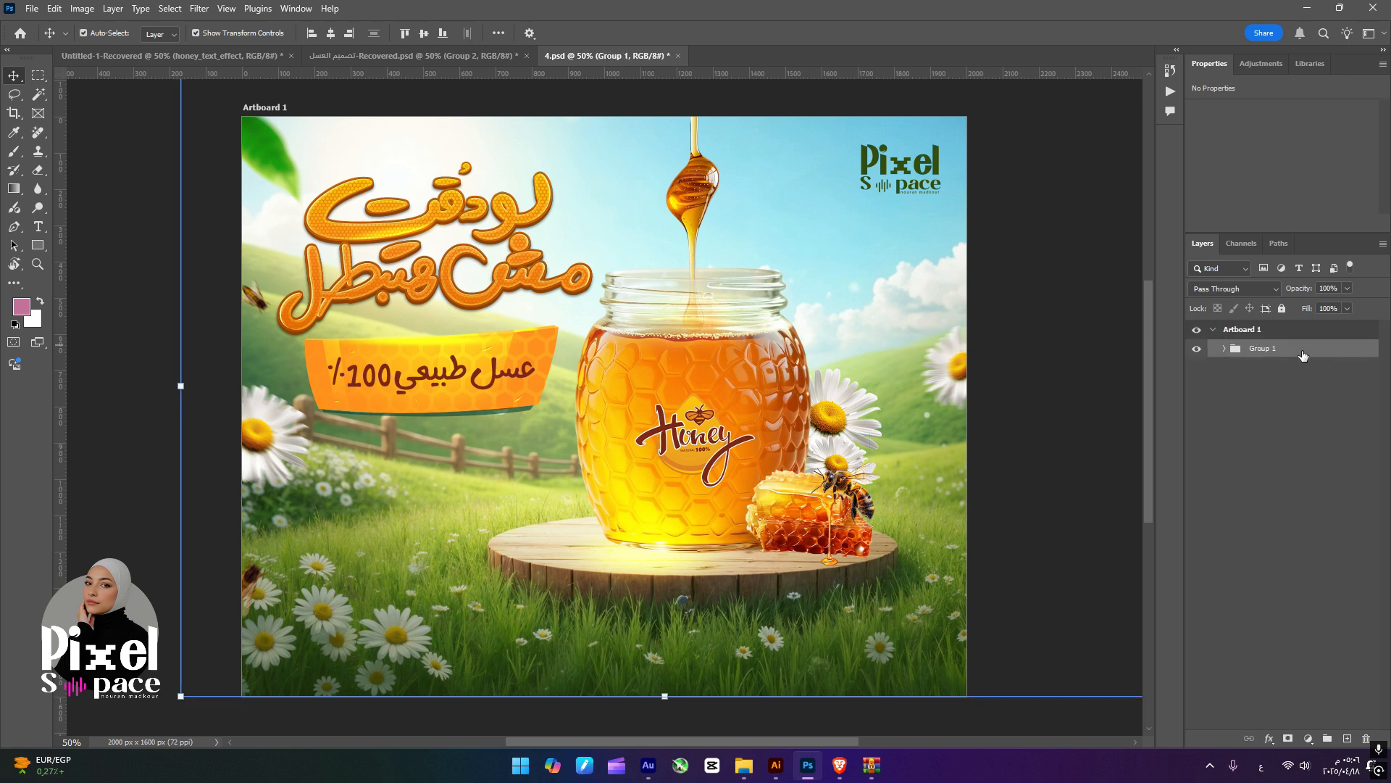
- Duplicate the group holding the whole design and convert the upper copy to a smart object
left_click_drag(1303, 356, 1347, 738)
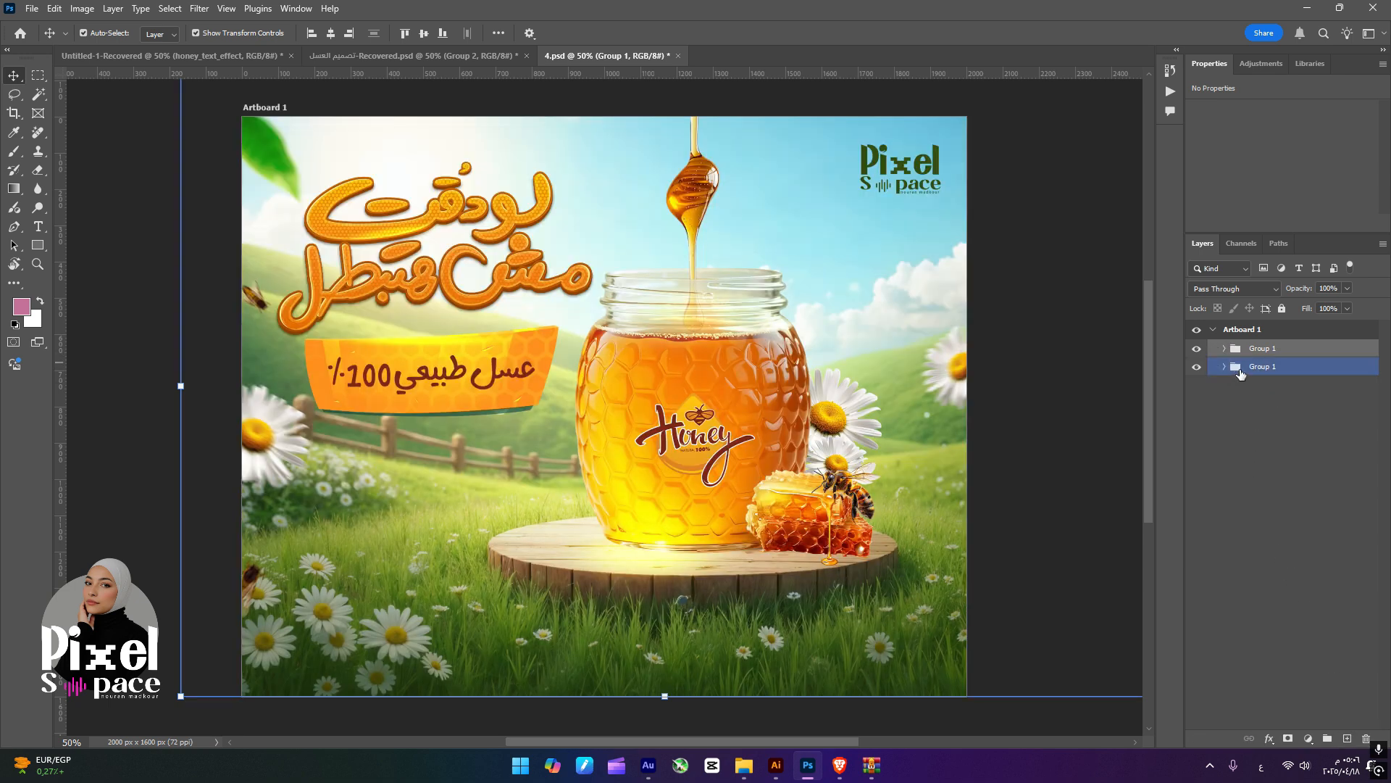
left_click(1258, 371)
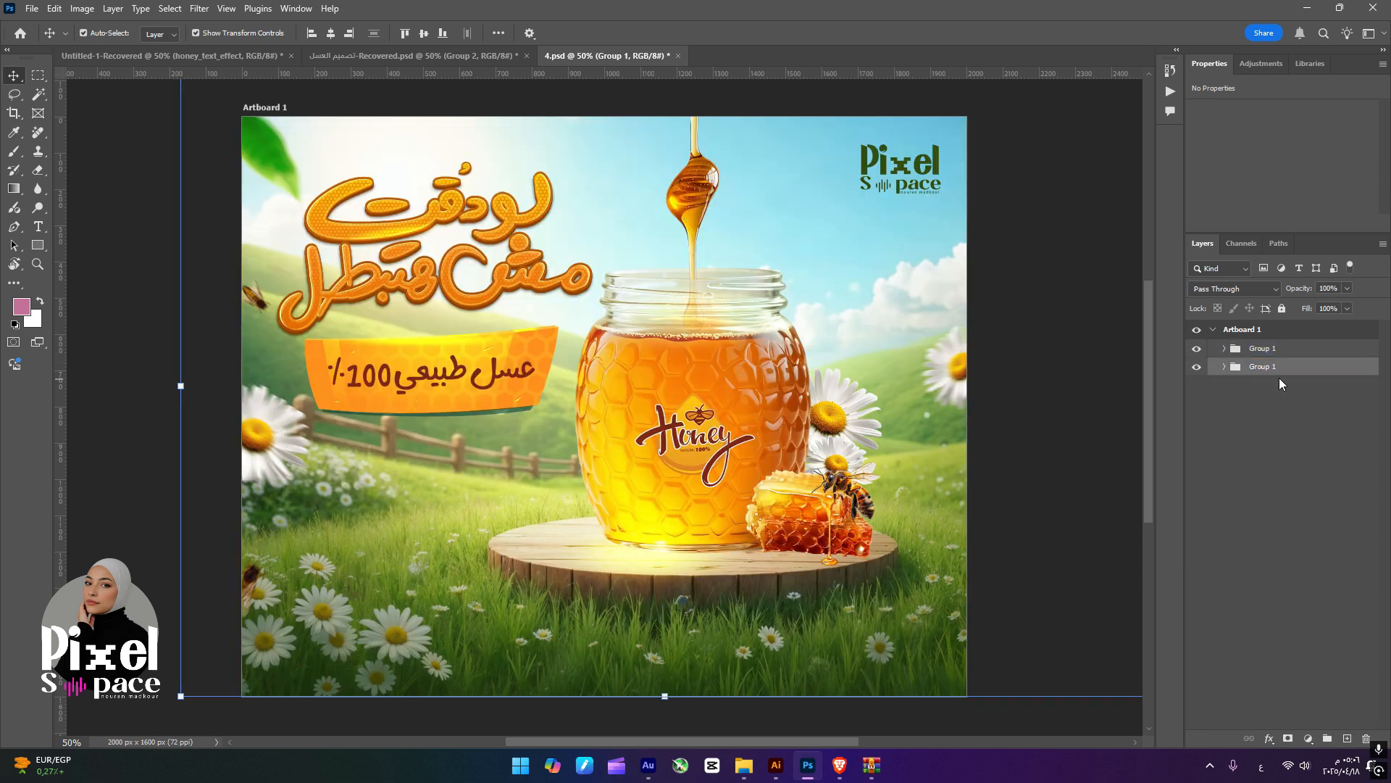
mouse_move(1285, 365)
left_mouse_down()
mouse_move(1315, 353)
mouse_move(1275, 353)
left_mouse_up()
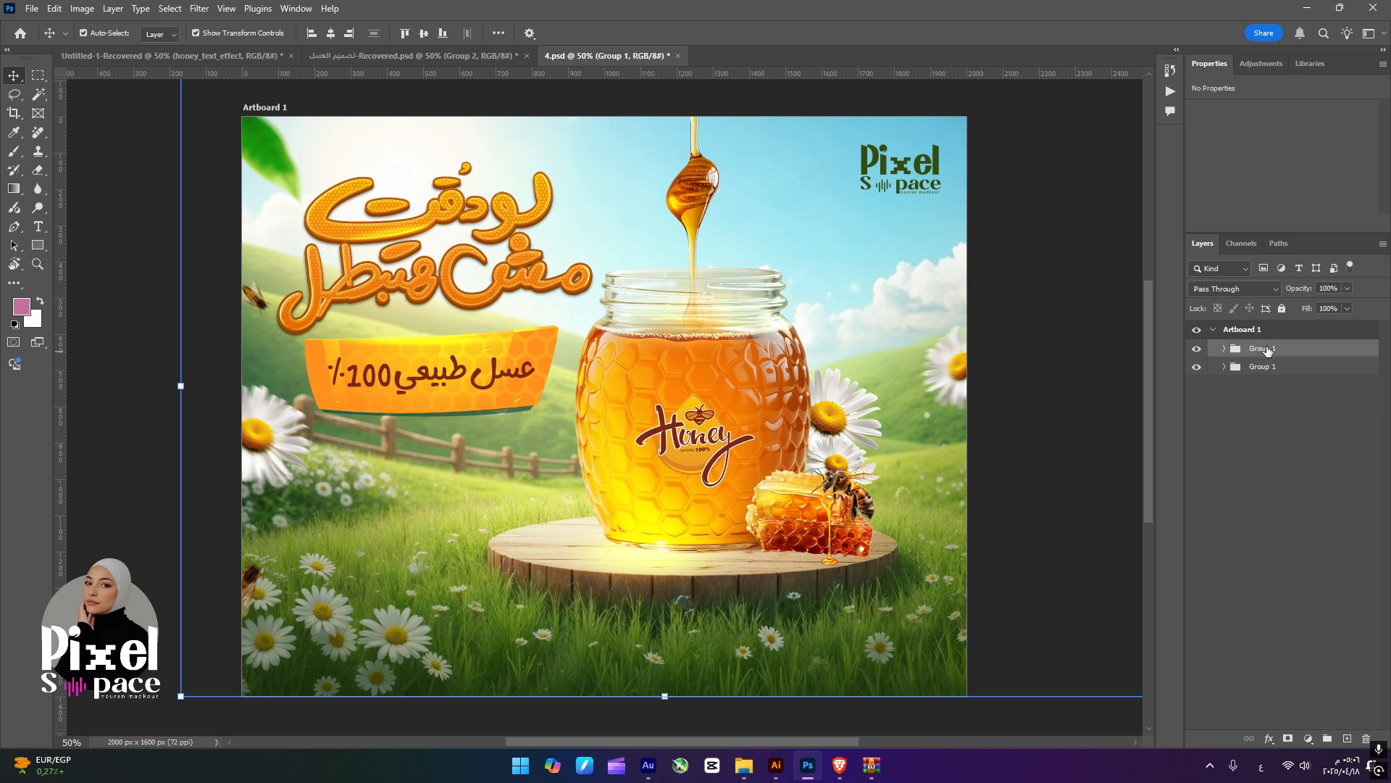
right_click(1267, 351)
left_click(1214, 667)
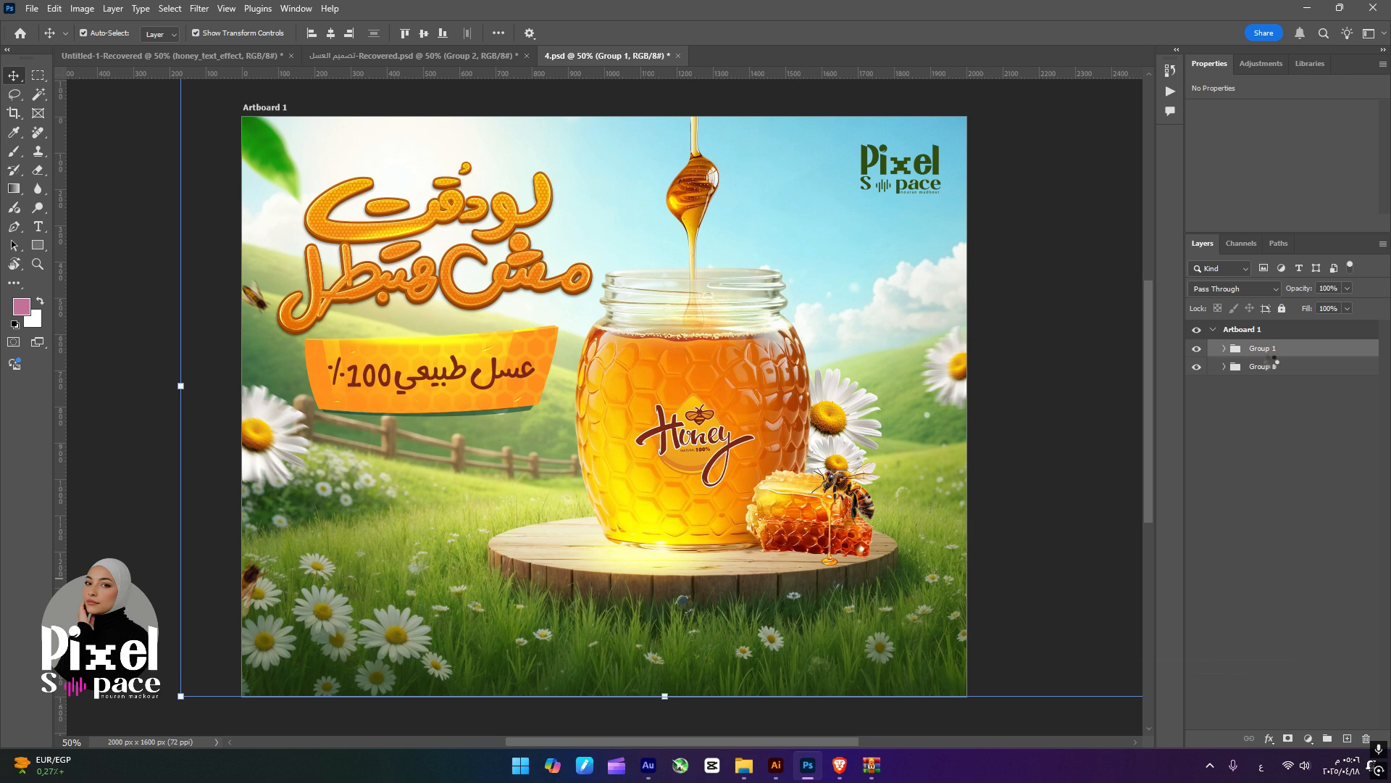
- Try the Camera Raw Filter presets Vignetting Heavy and Sharpening Light on the Group 1 smart object
left_click(194, 10)
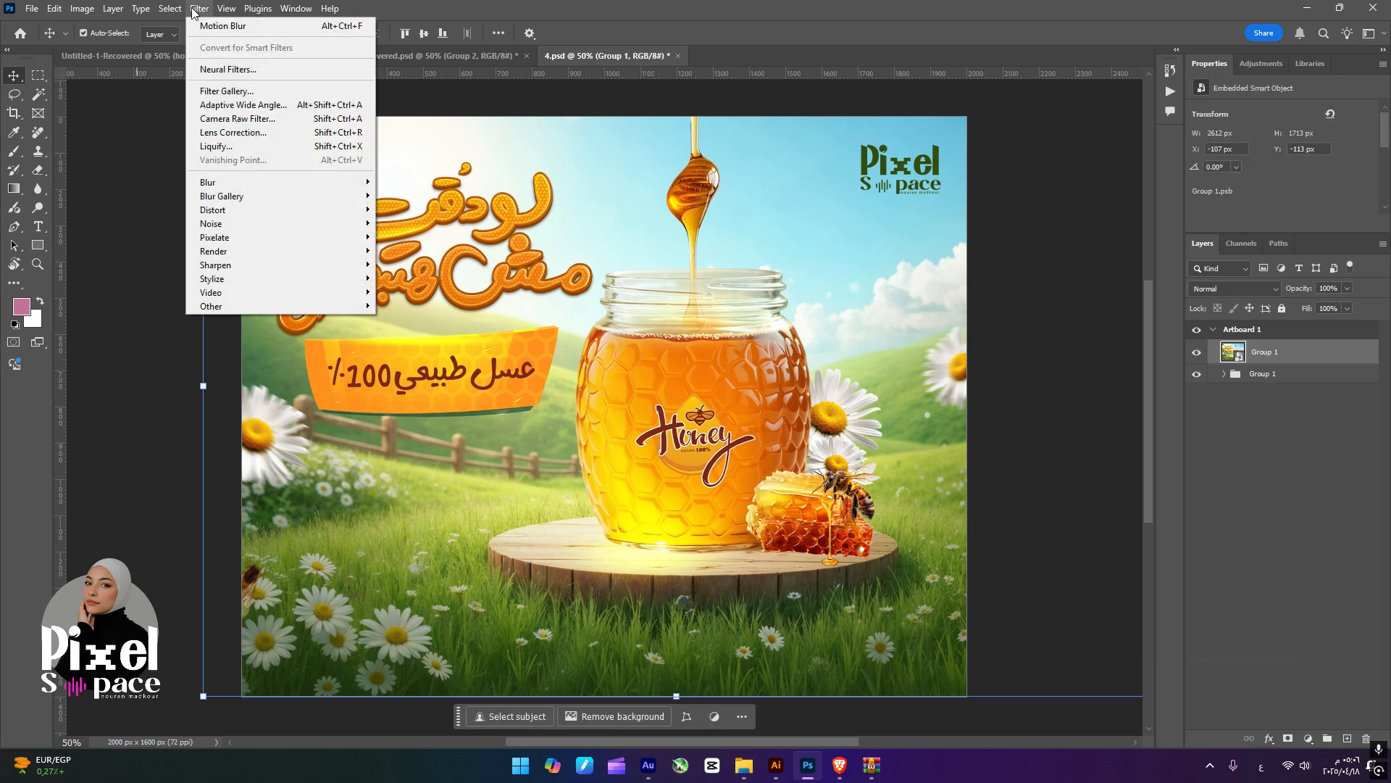
left_click(243, 120)
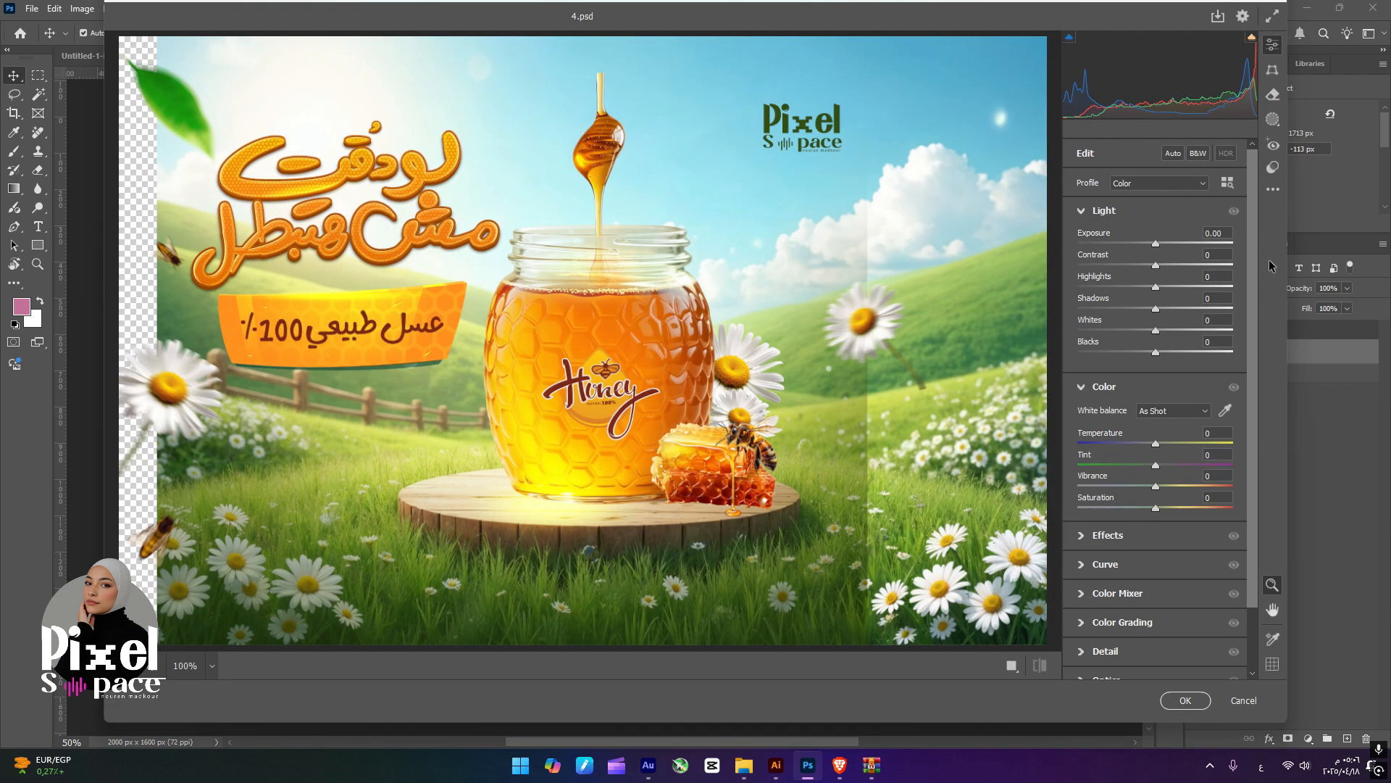
left_click(1273, 167)
scroll(1207, 449, "down", 5)
scroll(1202, 468, "down", 10)
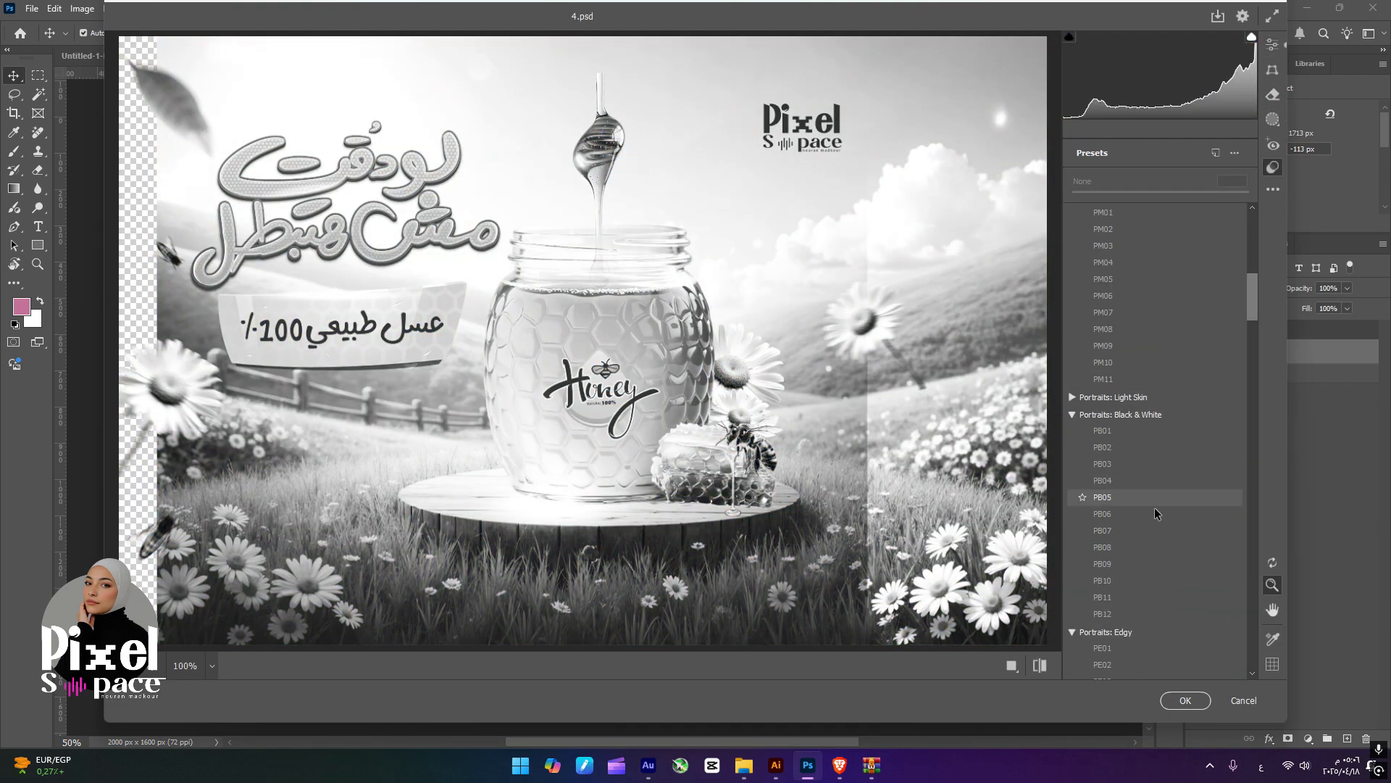
scroll(1241, 489, "down", 10)
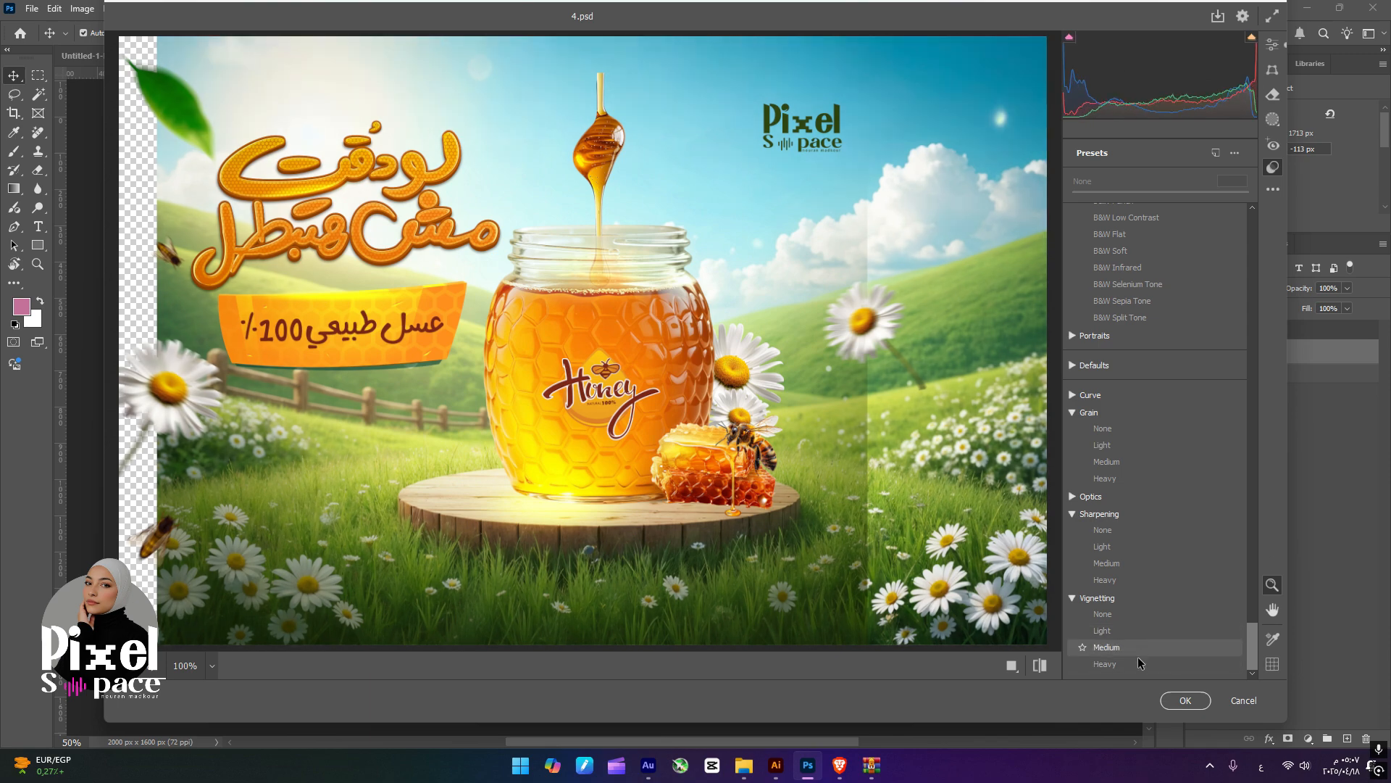
left_click(1140, 665)
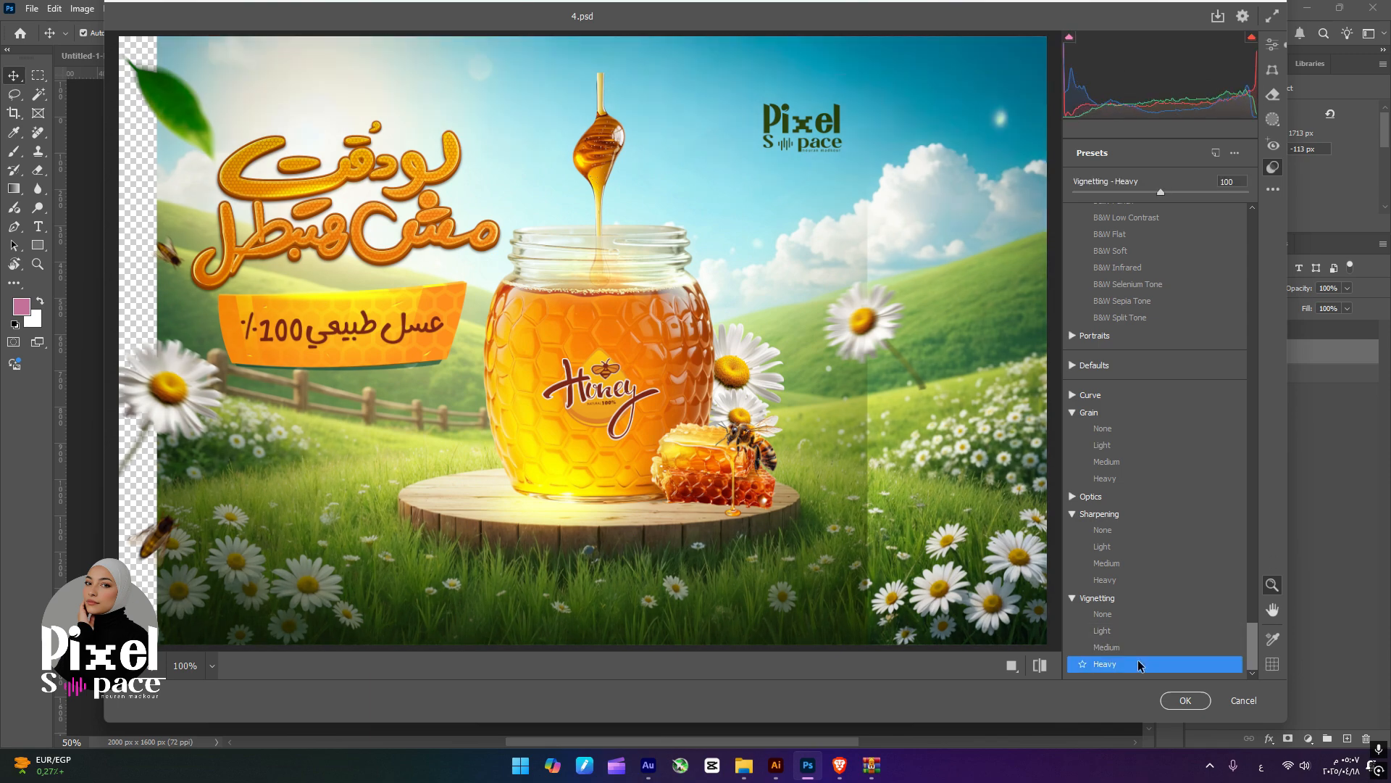
left_click(1123, 552)
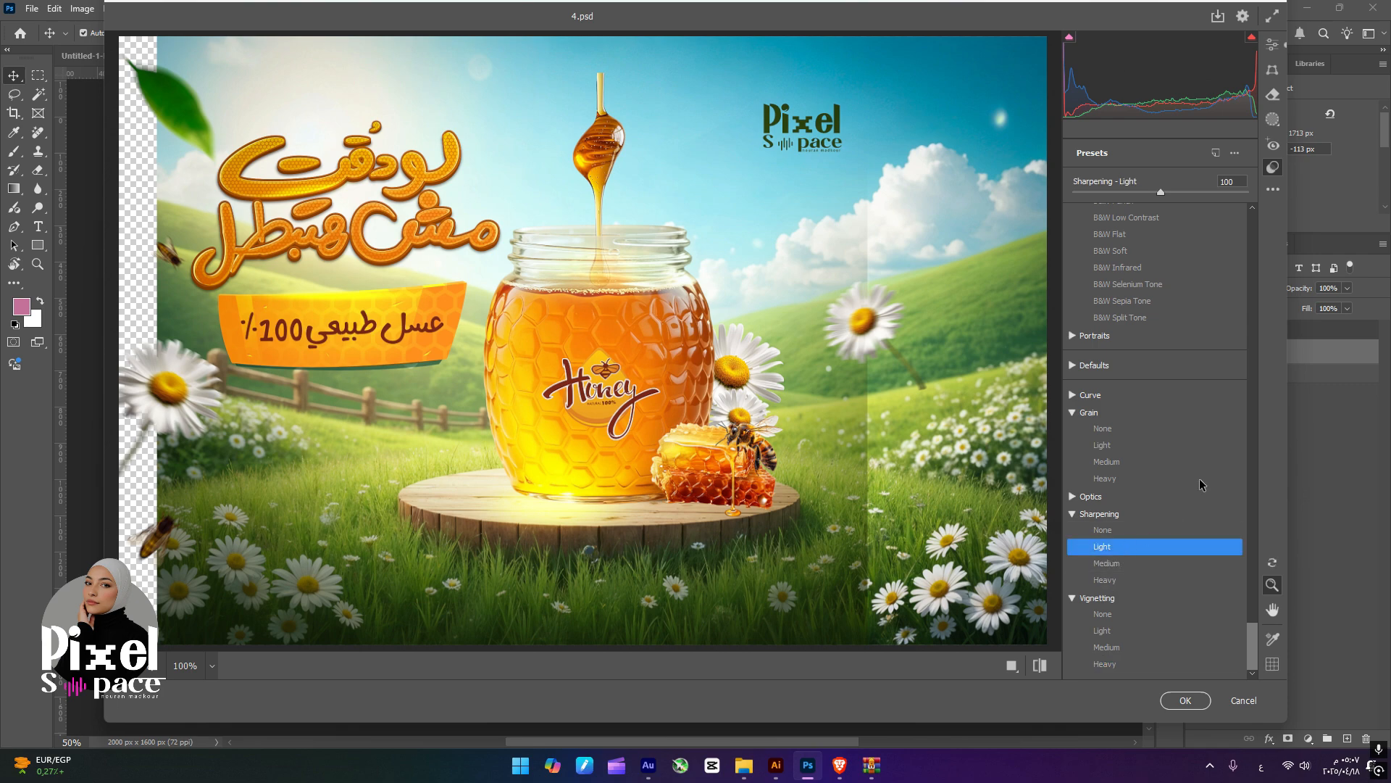
- Preview the Creative, Lifestyle, Travel II, Food, Concerts and Futuristic presets on the design and cancel the Camera Raw Filter
scroll(1201, 485, "up", 8)
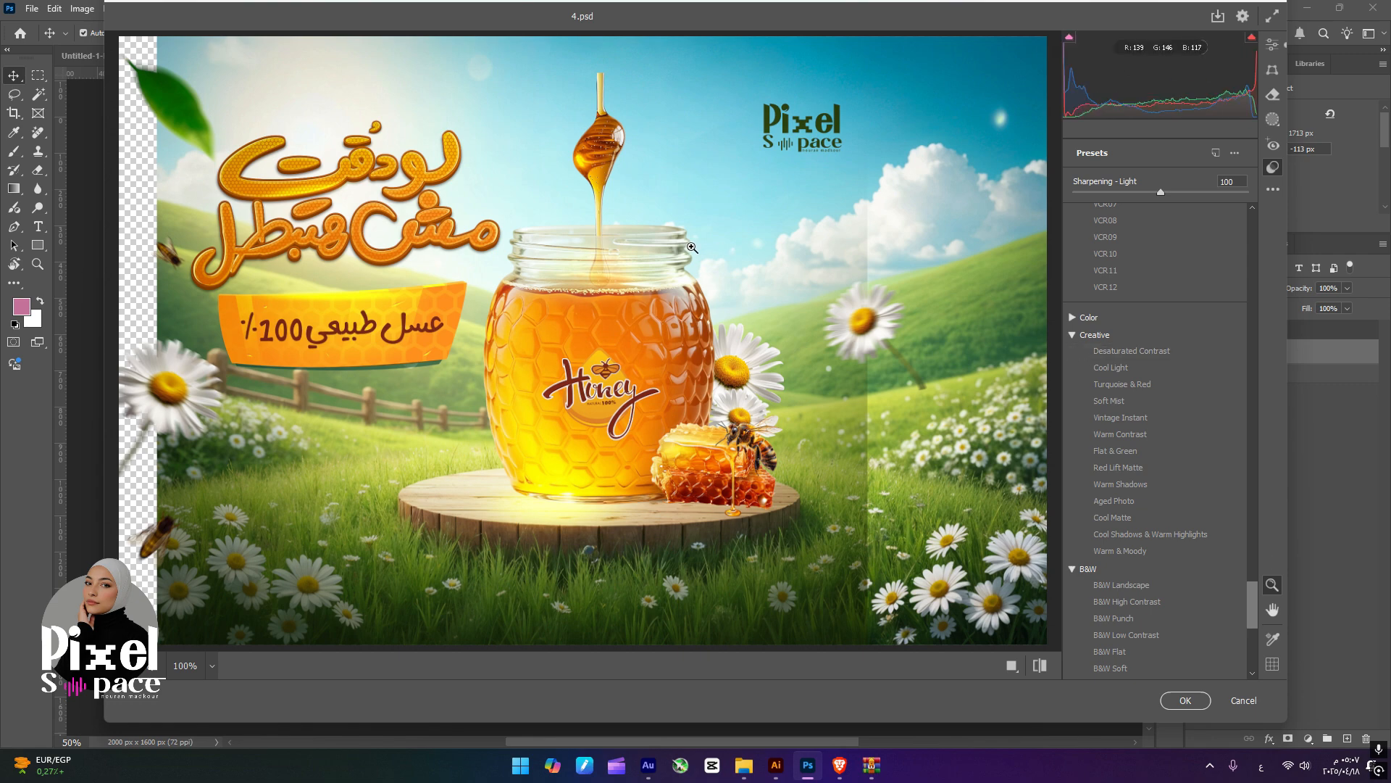
scroll(1200, 317, "up", 5)
scroll(1188, 362, "up", 5)
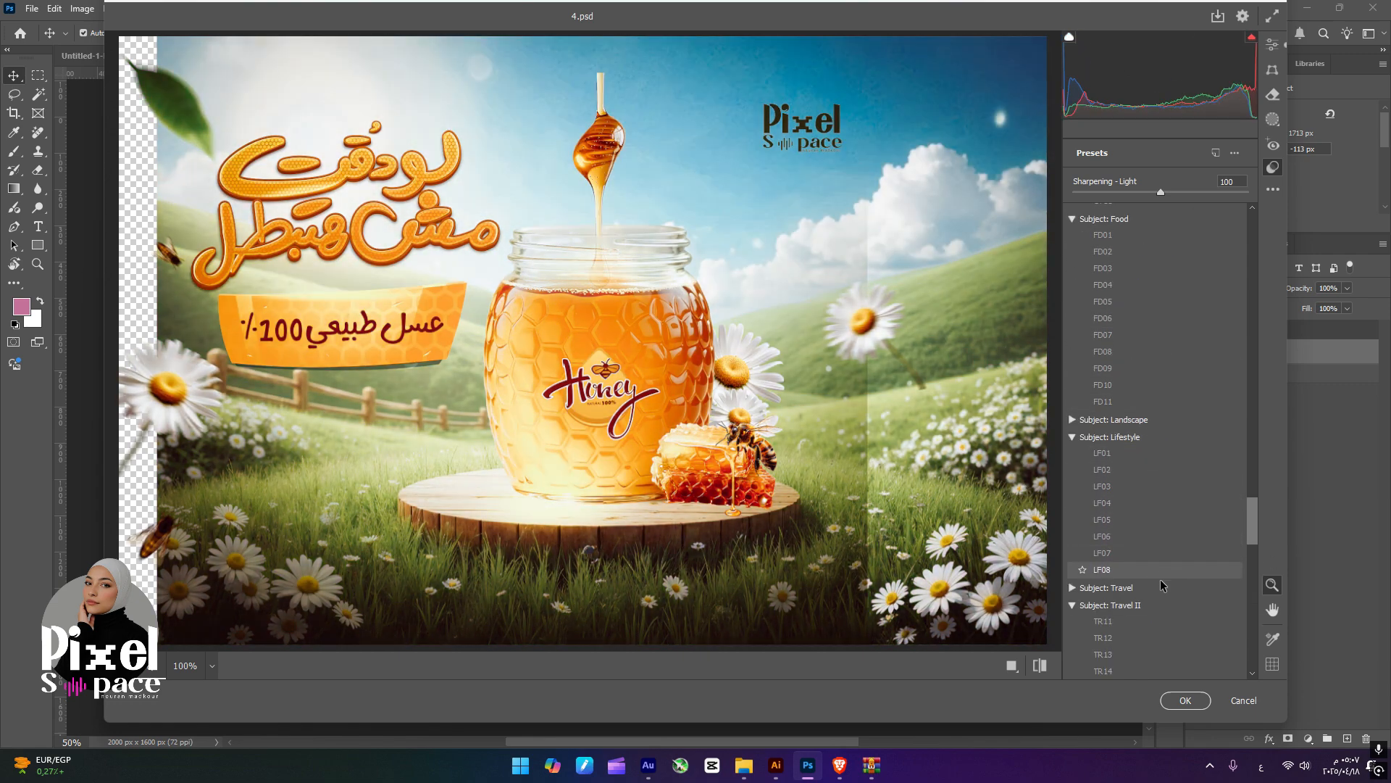
scroll(1153, 580, "down", 3)
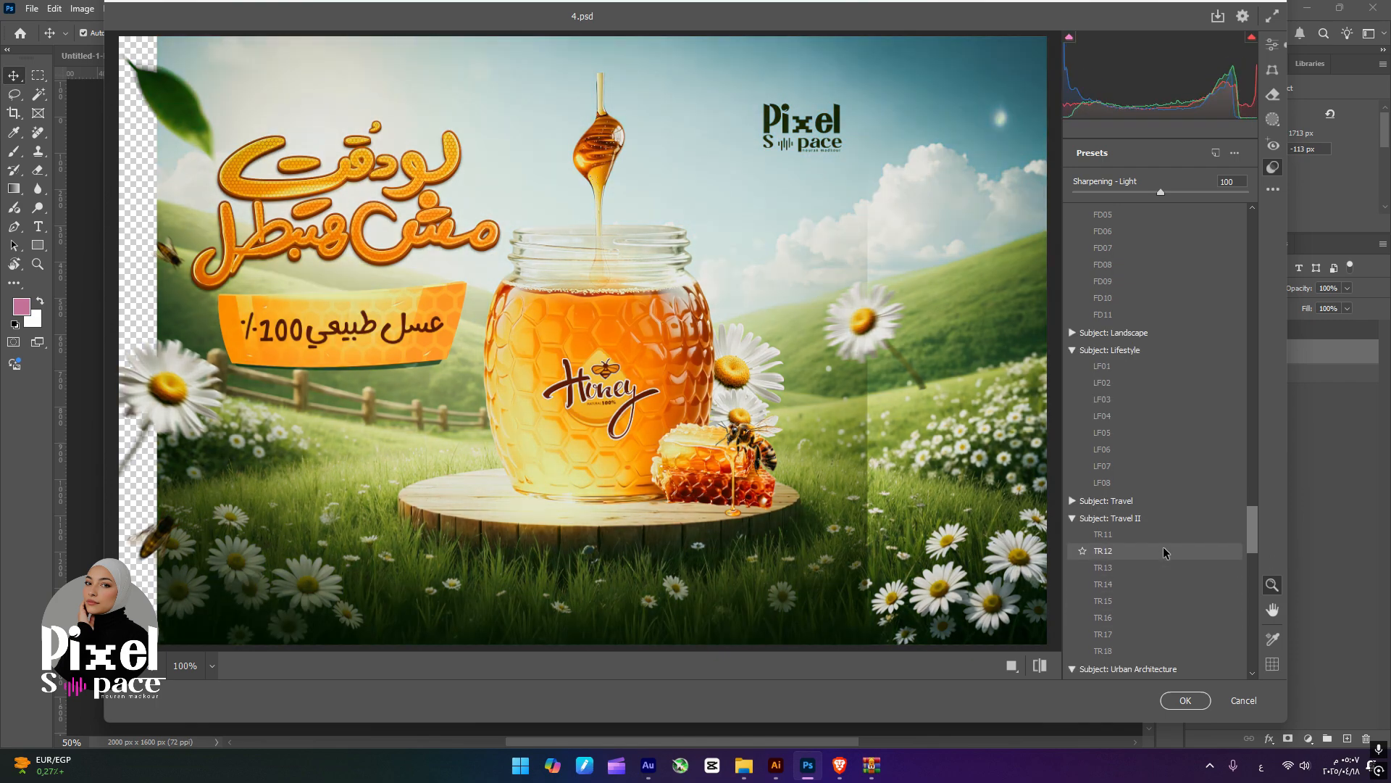
scroll(1172, 426, "up", 6)
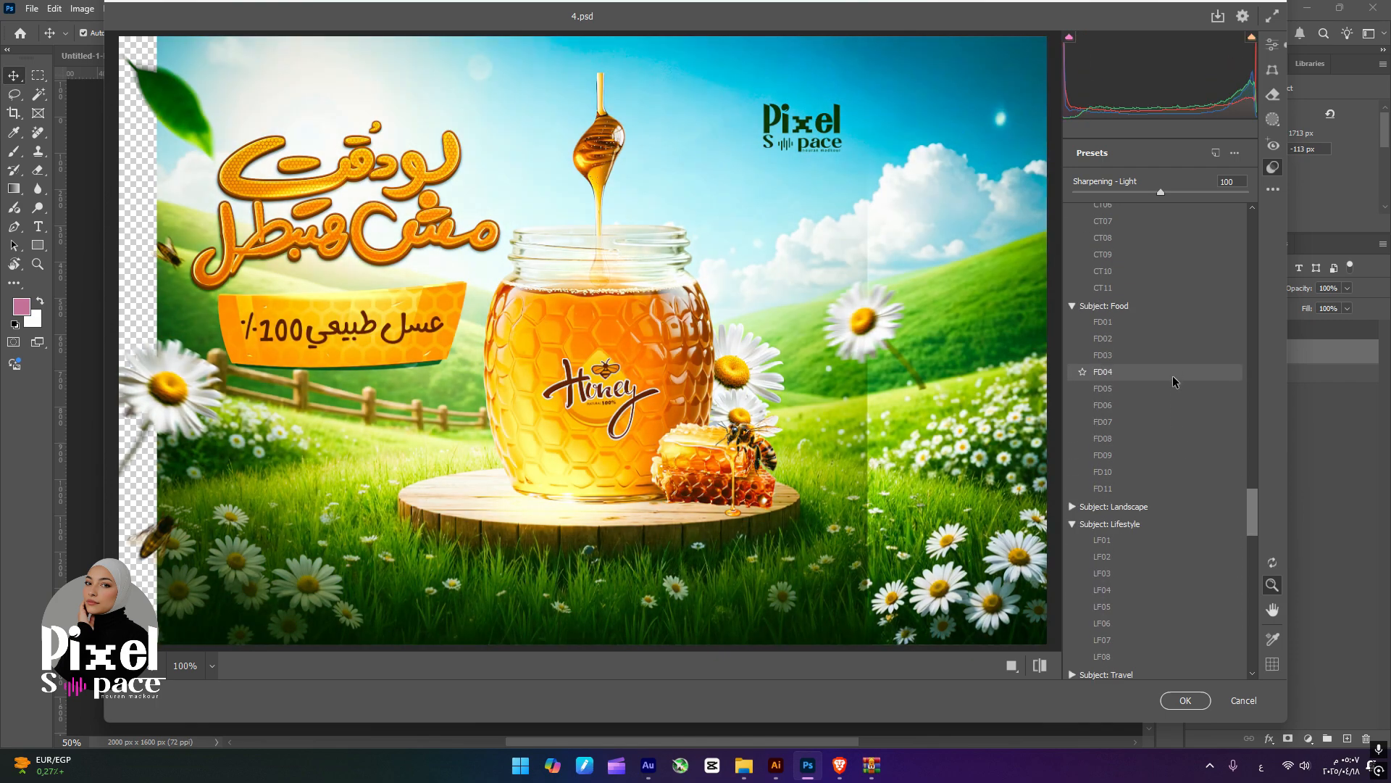
scroll(1203, 279, "up", 6)
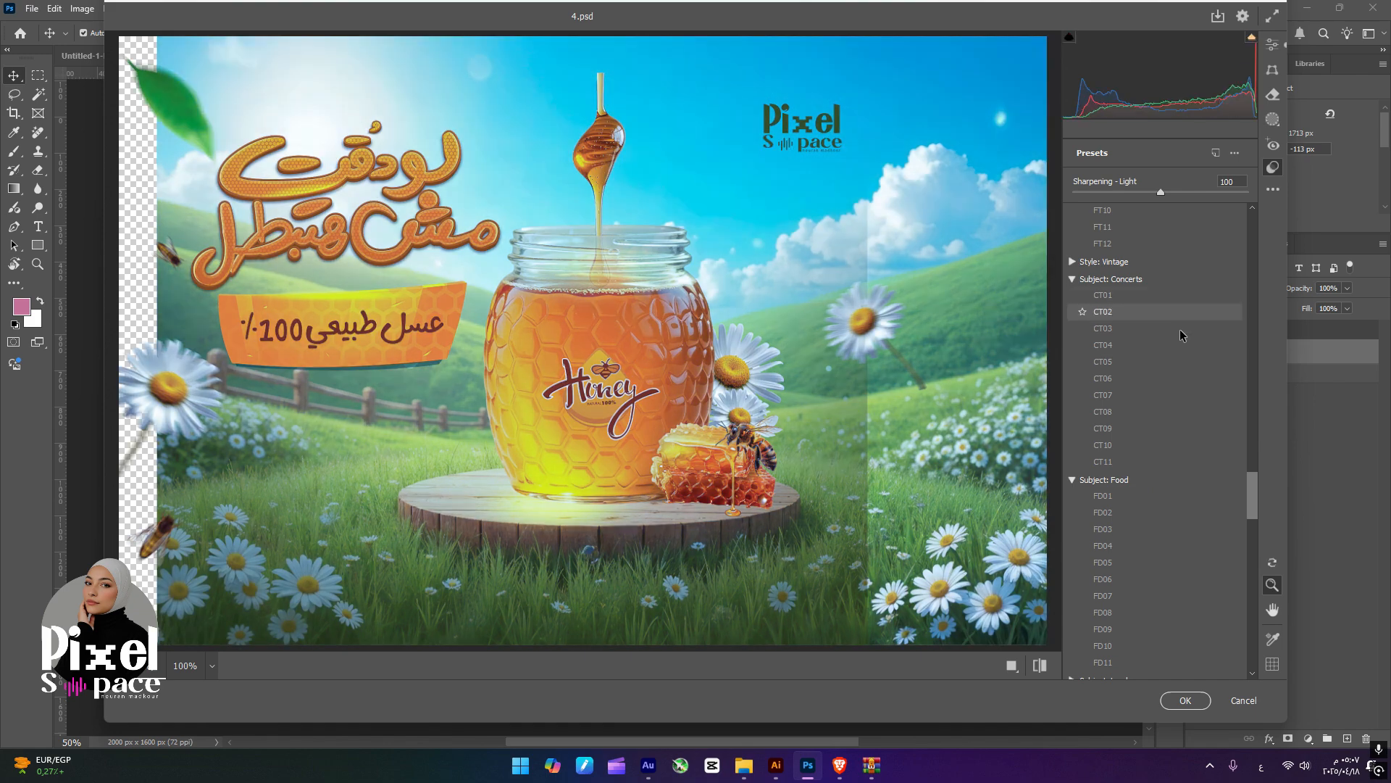
scroll(1158, 424, "up", 8)
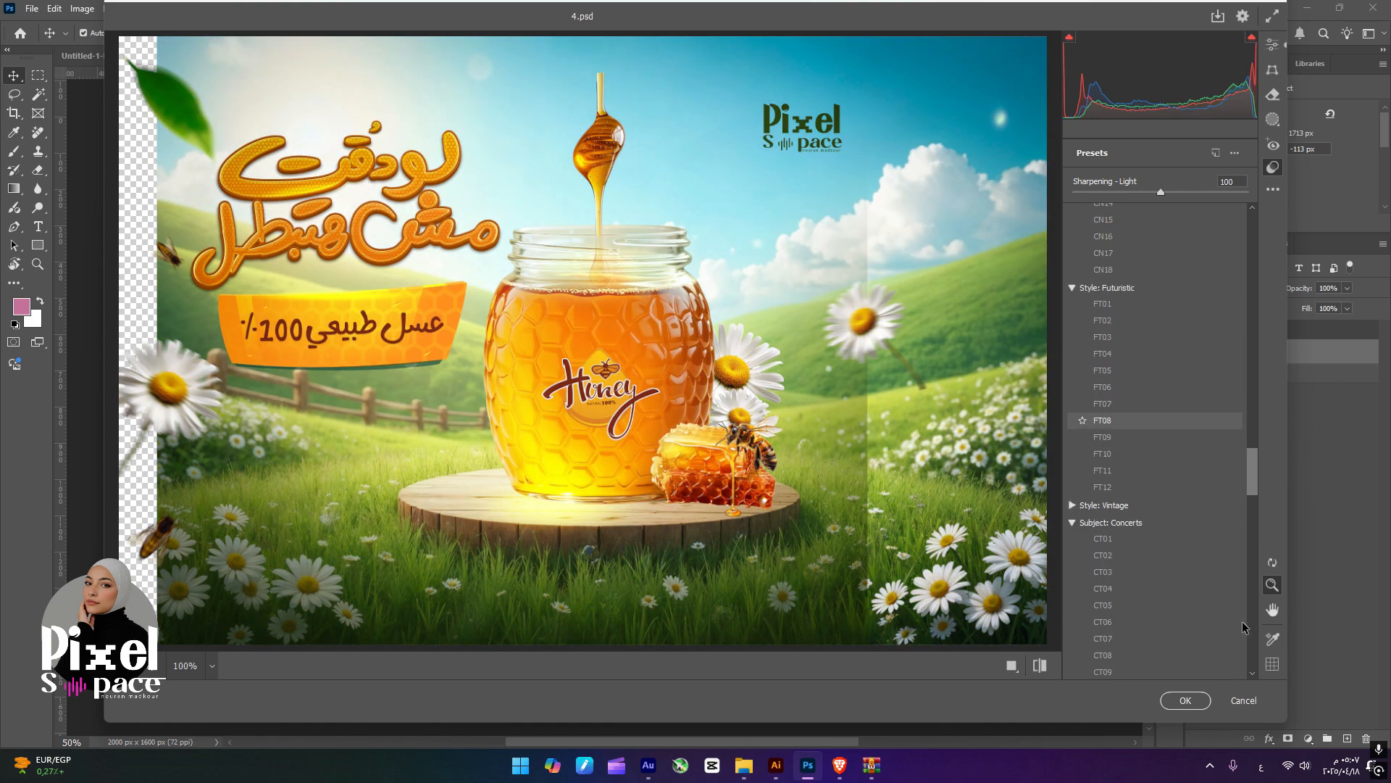
left_click(1244, 700)
left_click(758, 318)
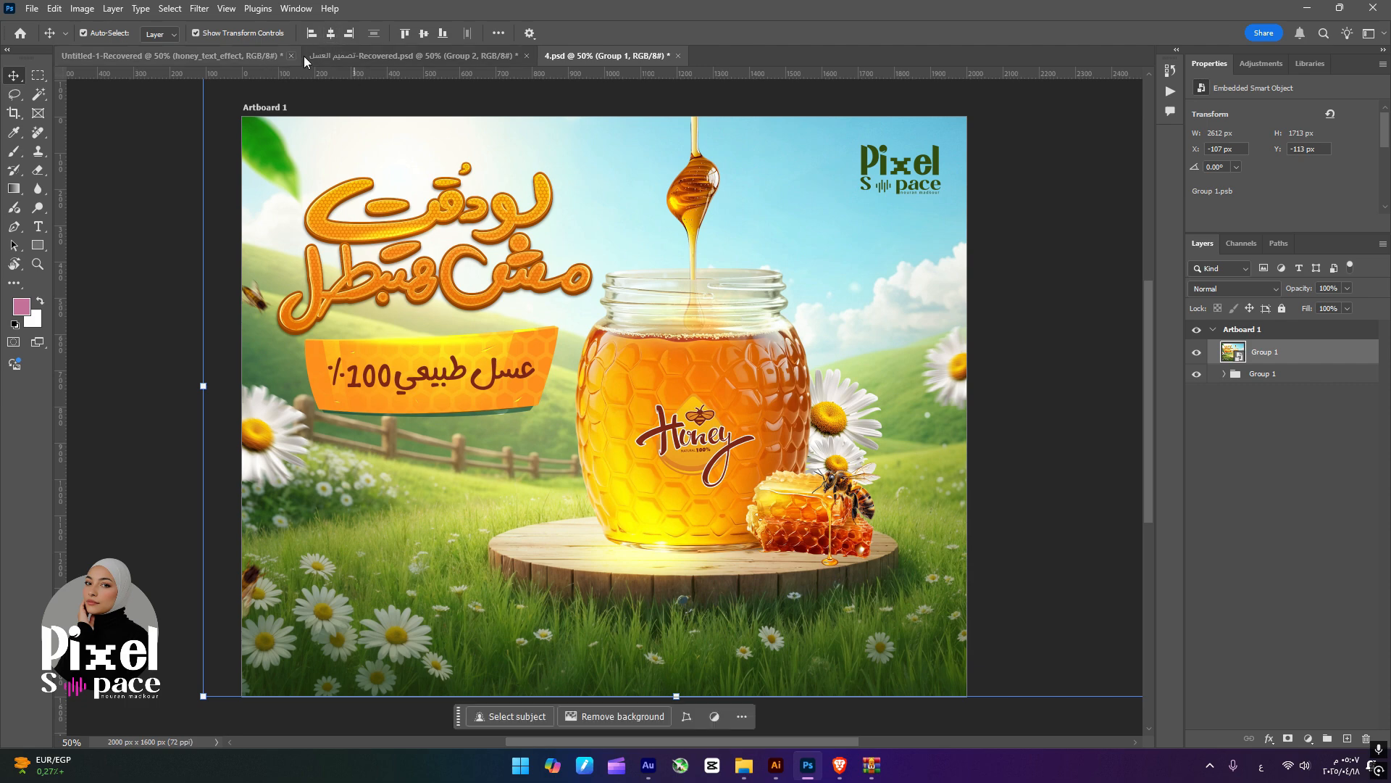
- Copy the filtered Group 2 smart object from the recovered honey design into 4.psd, aligned over the artboard, and select the Group 1 smart object beneath it
left_click(413, 52)
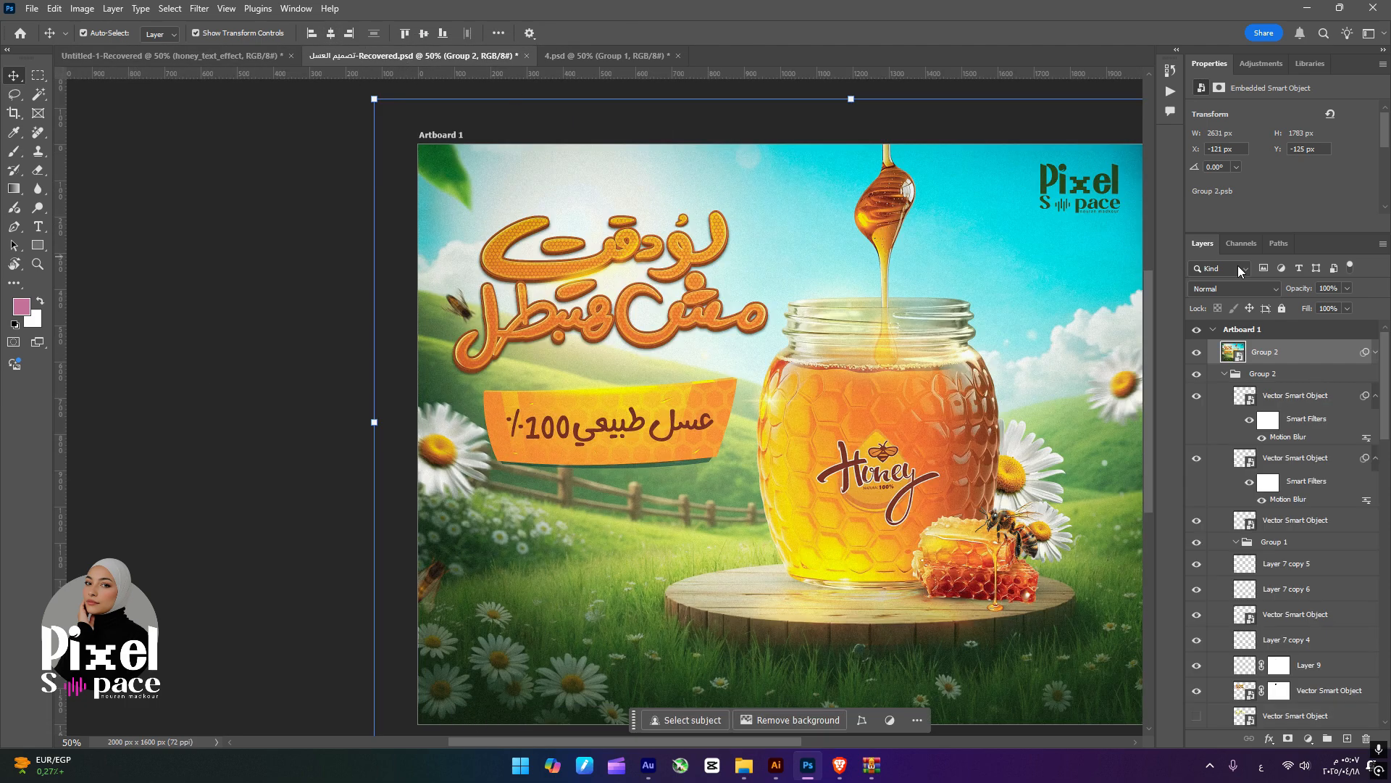
left_click_drag(667, 72, 750, 346)
left_click(1079, 437)
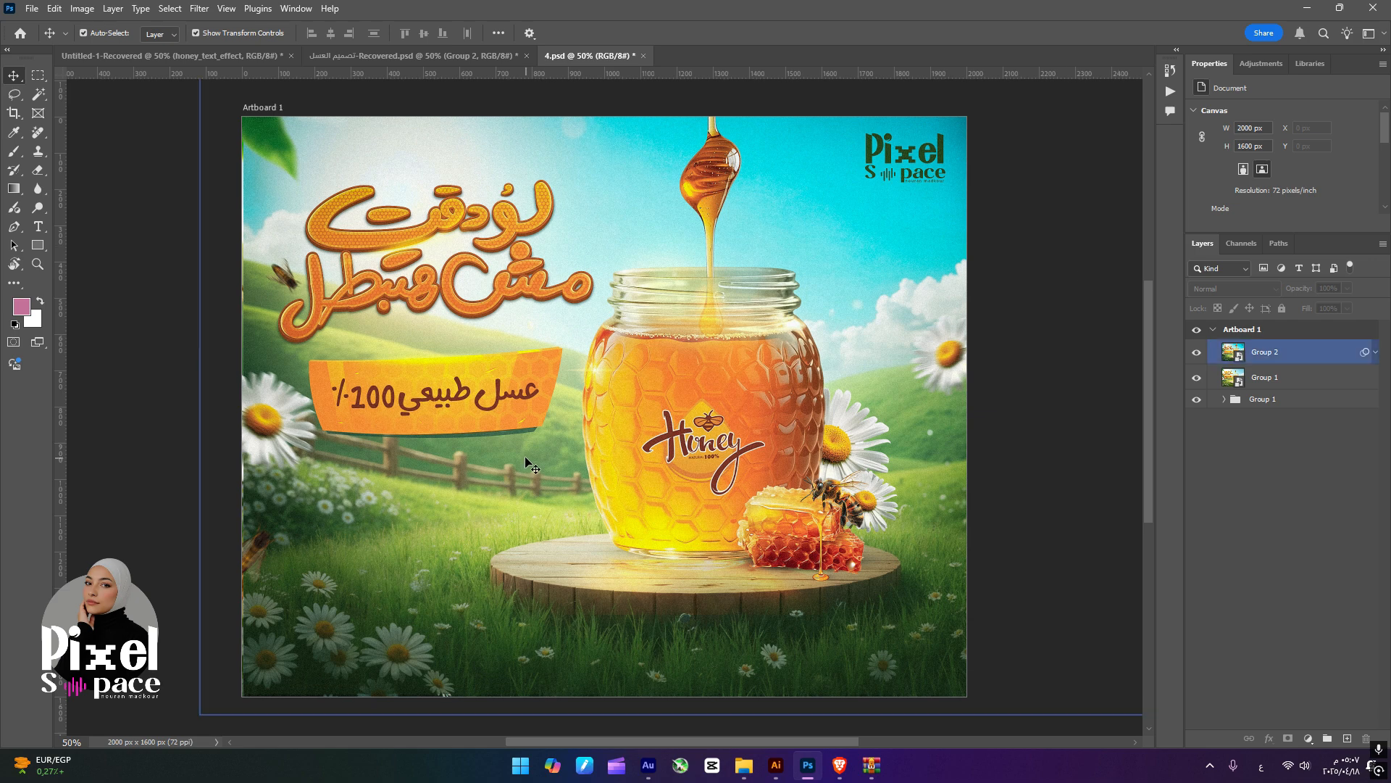
left_click(1232, 376)
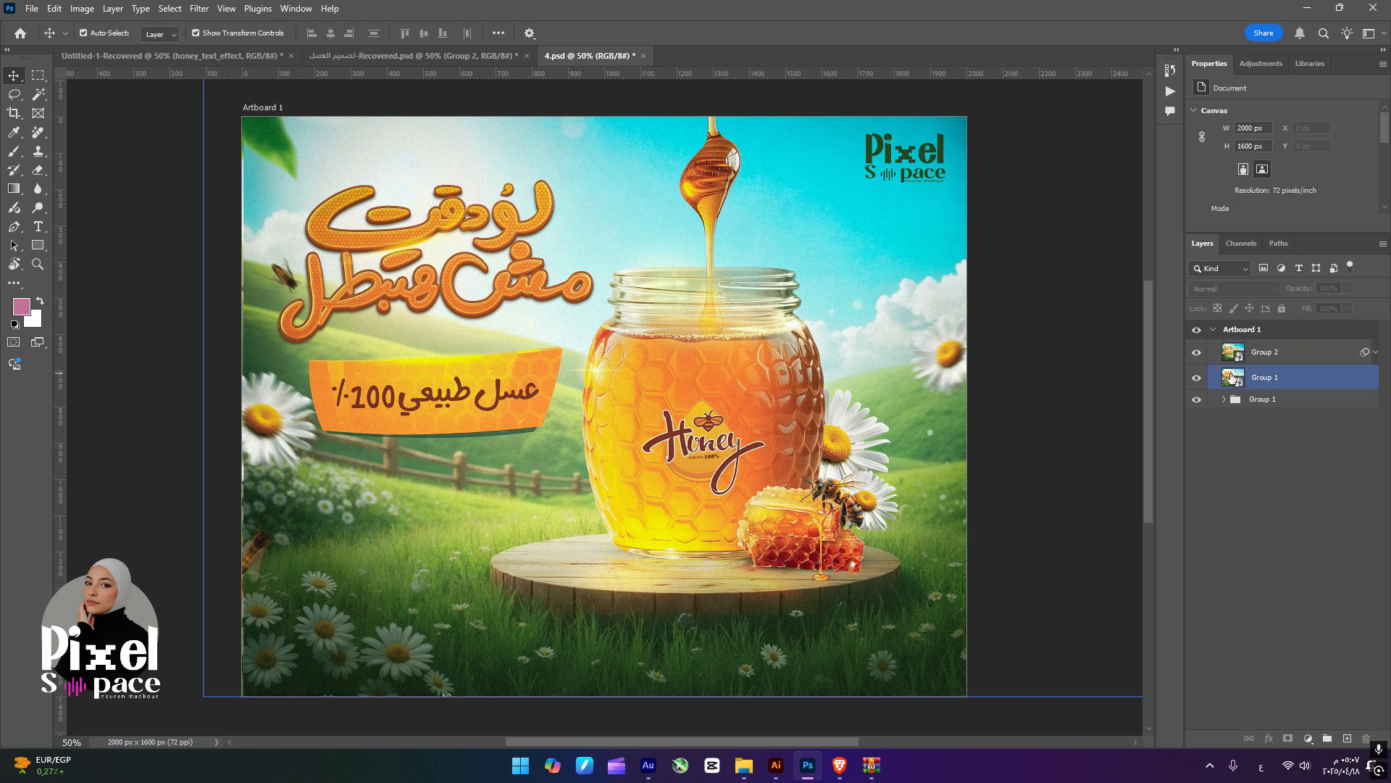
left_click(1293, 384)
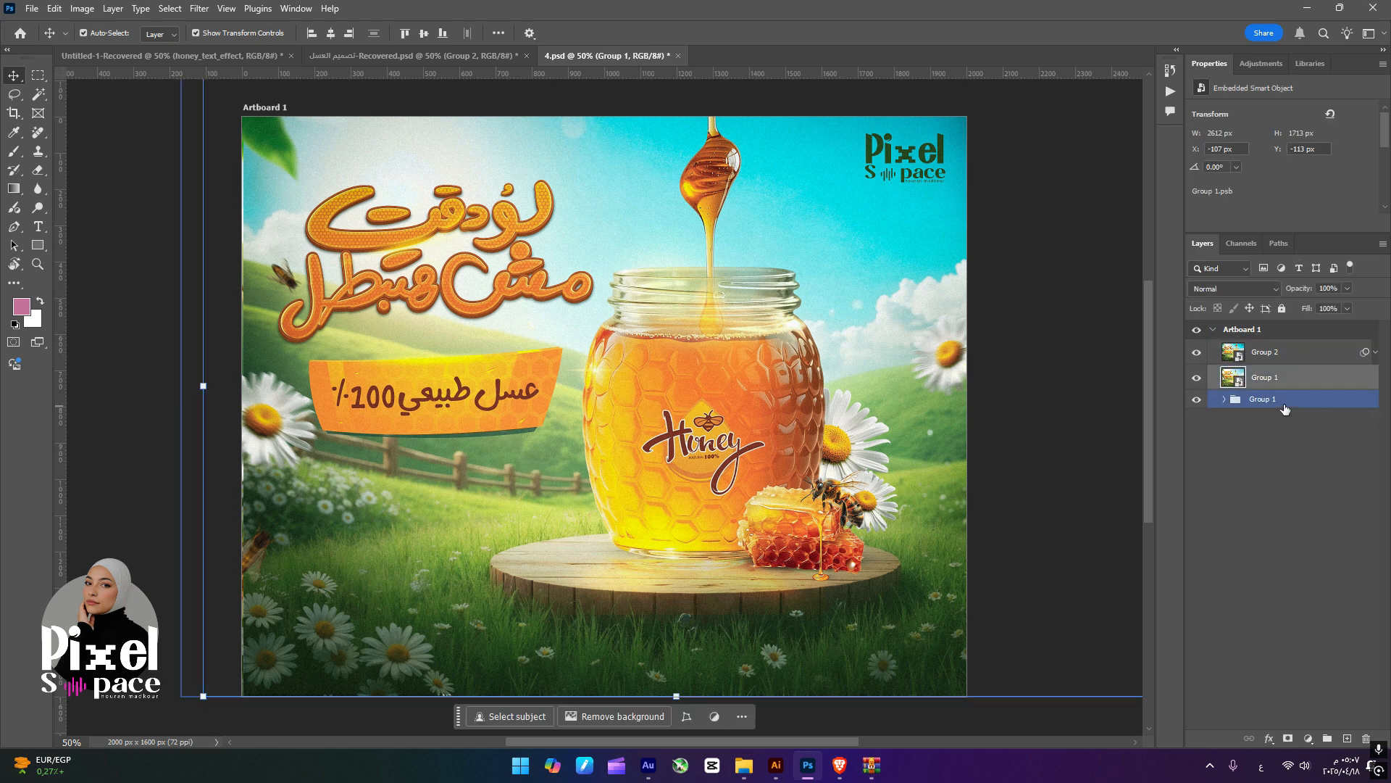